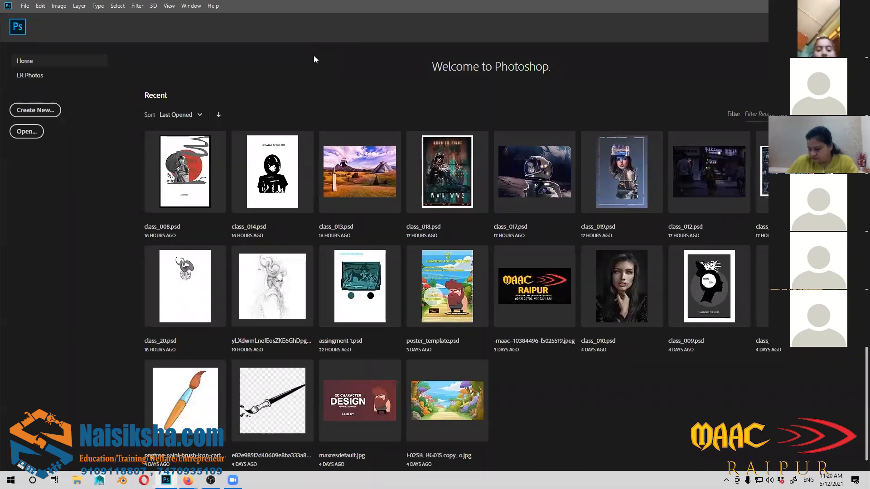
Step: Create a new A4 portrait document measured in inches, at 300 pixels/inch, in RGB Color mode with a white background
{"action": "left_click", "coordinate": [55, 111]}
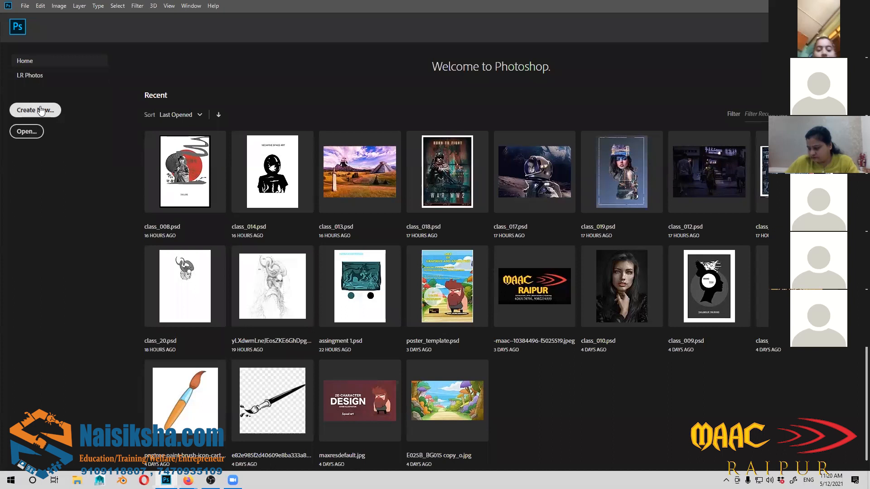
{"action": "key", "text": "Escape"}
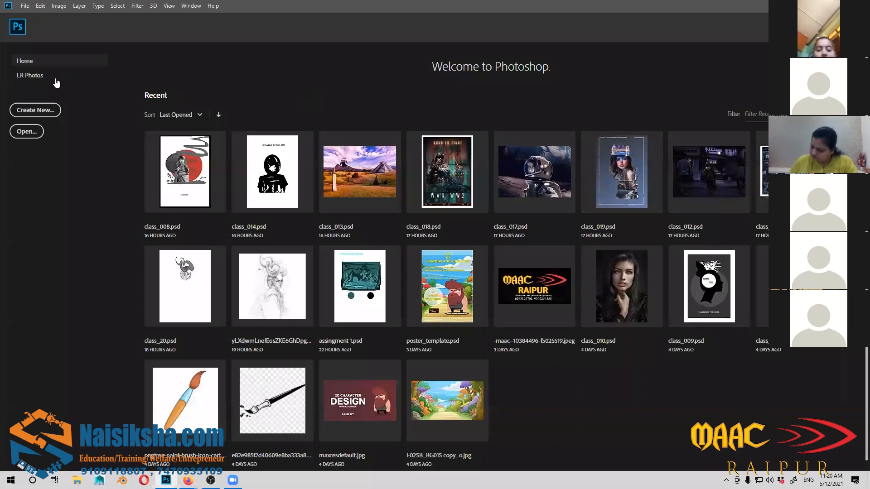
{"action": "left_click", "coordinate": [40, 112]}
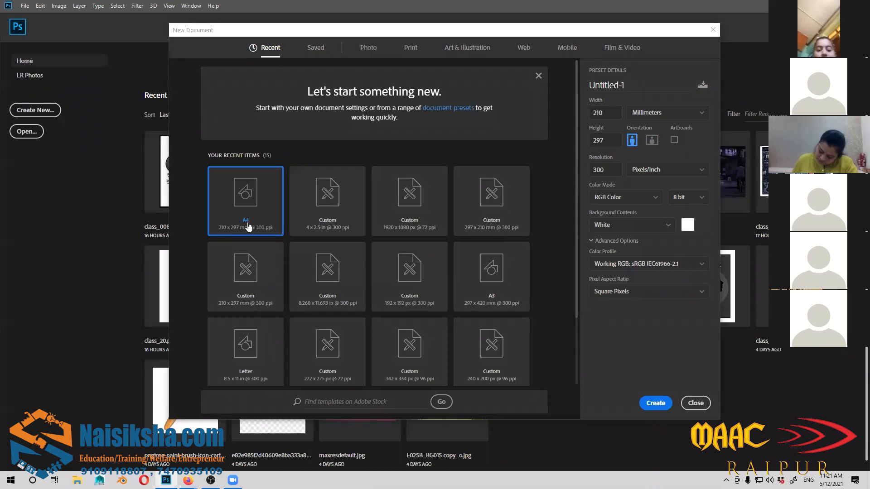
{"action": "left_click", "coordinate": [702, 112]}
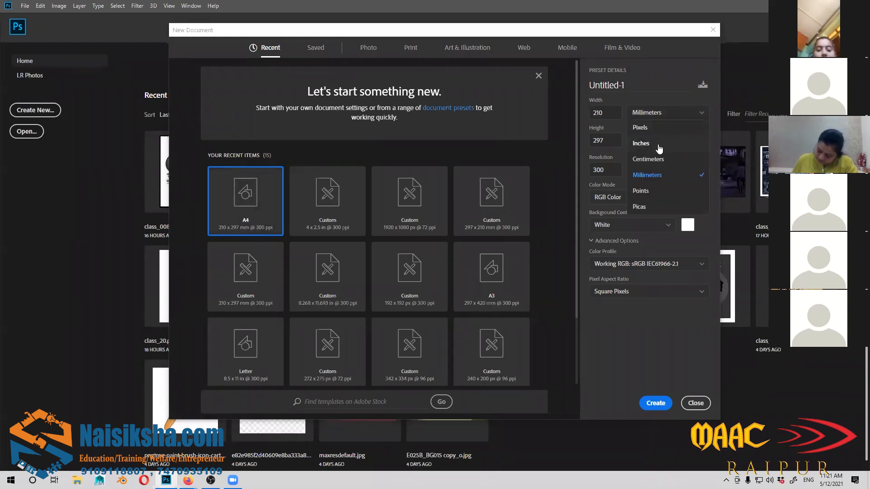
{"action": "left_click", "coordinate": [646, 135]}
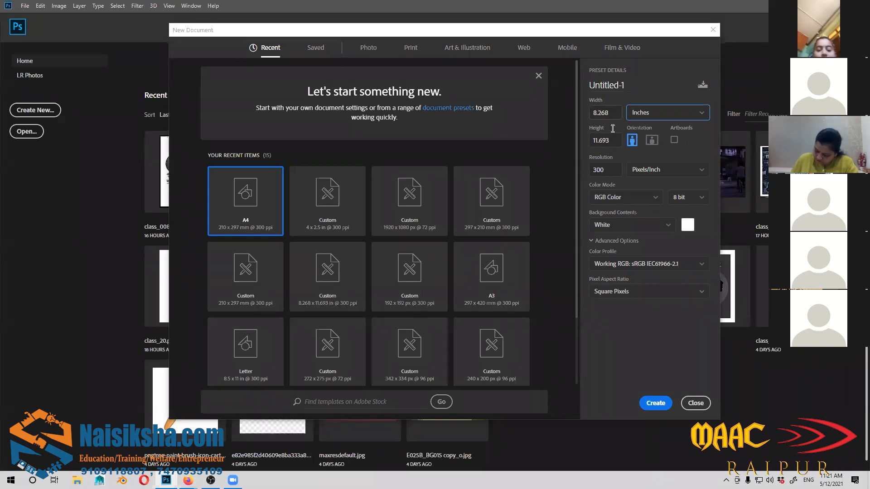
{"action": "double_click", "coordinate": [605, 171]}
{"action": "left_click", "coordinate": [605, 176]}
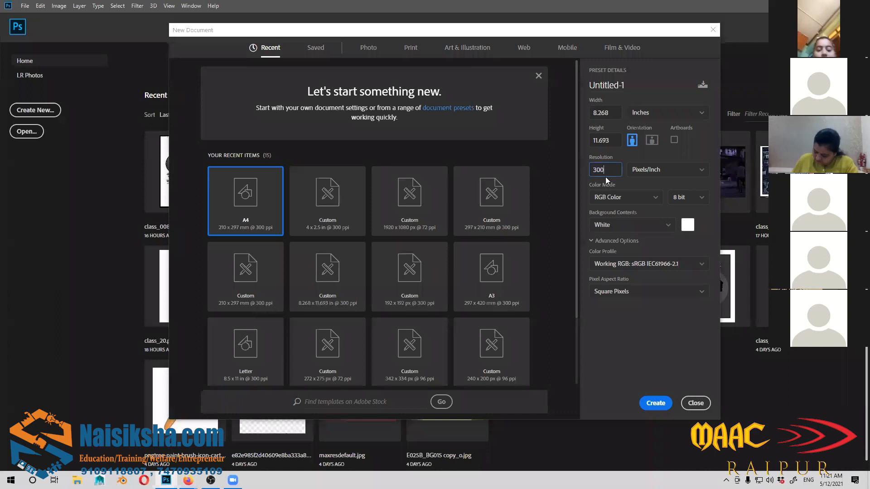
{"action": "left_click", "coordinate": [620, 197]}
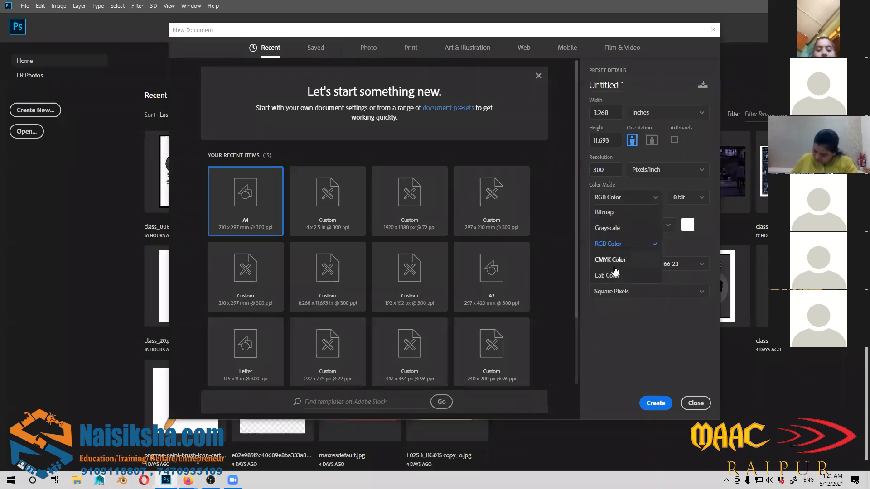
{"action": "left_click", "coordinate": [612, 244]}
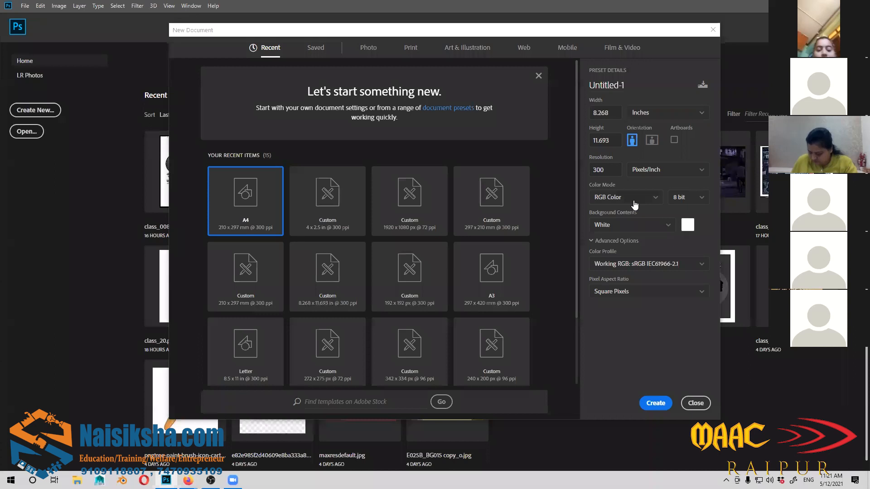
{"action": "left_click", "coordinate": [655, 403]}
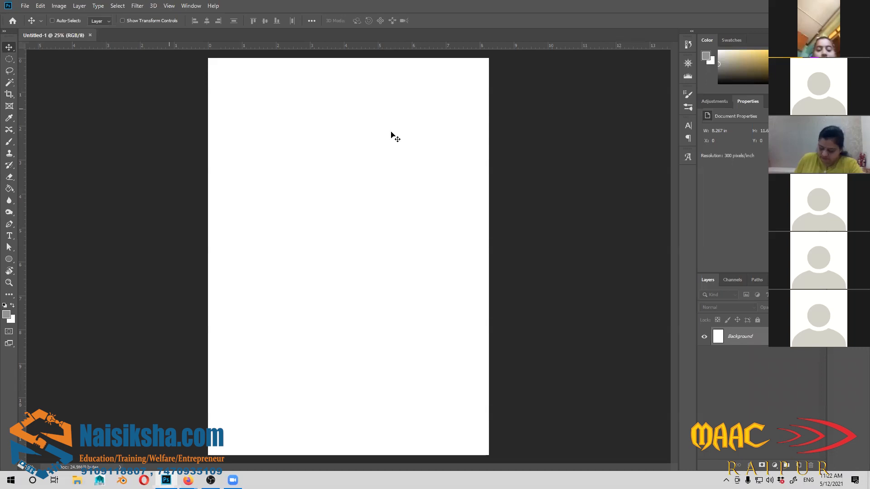
Step: Draw a gold circle about 512 px in diameter and move it to the upper centre of the page
{"action": "left_click", "coordinate": [9, 259]}
{"action": "left_click_drag", "start_coordinate": [234, 89], "coordinate": [301, 158]}
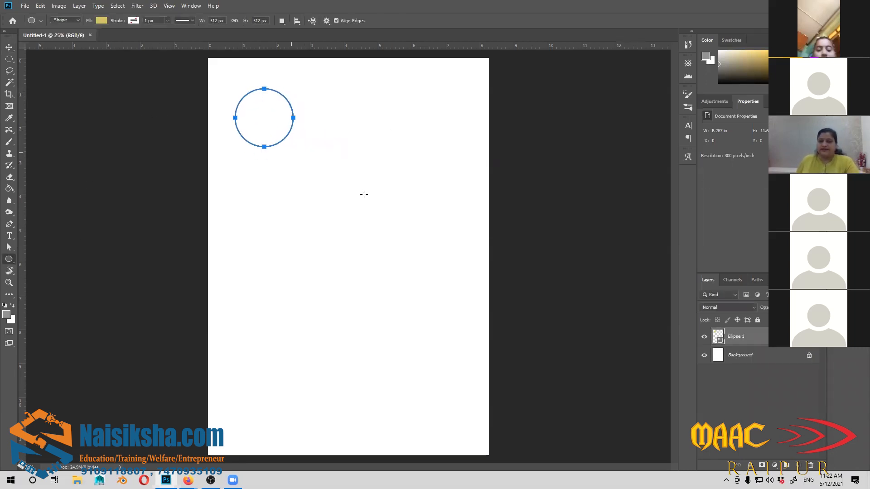
{"action": "key", "text": "v"}
{"action": "left_click_drag", "start_coordinate": [274, 132], "coordinate": [375, 124]}
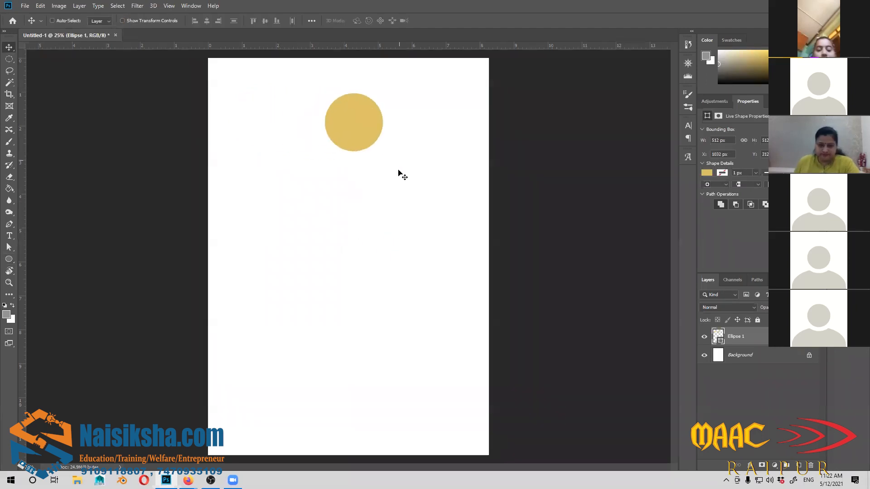
Step: Draw a gold vertical rectangle about 328 by 728 px directly below the circle
{"action": "right_click", "coordinate": [9, 259]}
{"action": "left_click", "coordinate": [45, 259]}
{"action": "left_click_drag", "start_coordinate": [334, 155], "coordinate": [350, 249]}
{"action": "key", "text": "v"}
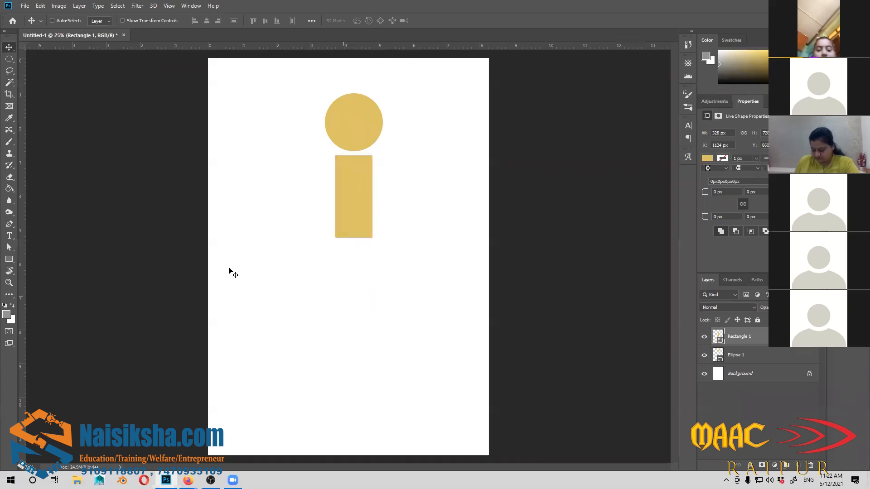
Step: Draw a three-sided polygon with the Polygon tool and place it below the rectangle
{"action": "left_click_drag", "start_coordinate": [8, 259], "coordinate": [8, 259]}
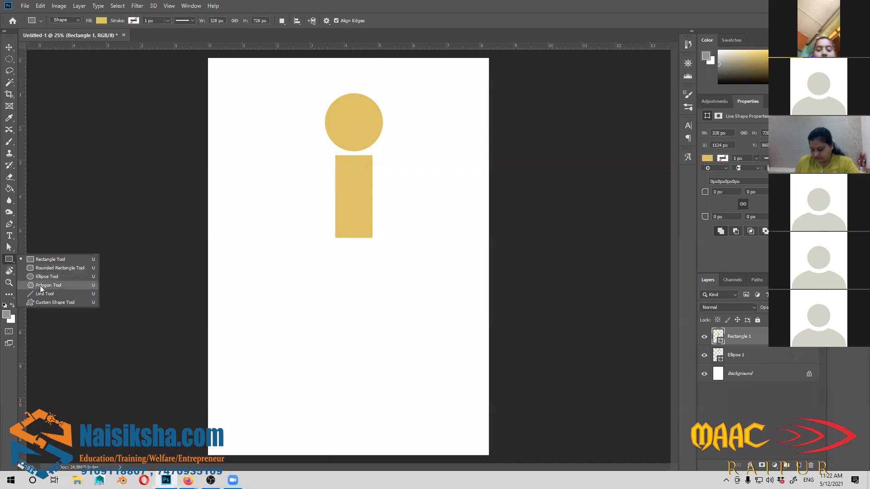
{"action": "left_click", "coordinate": [40, 285]}
{"action": "left_click_drag", "start_coordinate": [341, 273], "coordinate": [377, 325]}
{"action": "key", "text": "v"}
{"action": "left_click_drag", "start_coordinate": [355, 284], "coordinate": [370, 326]}
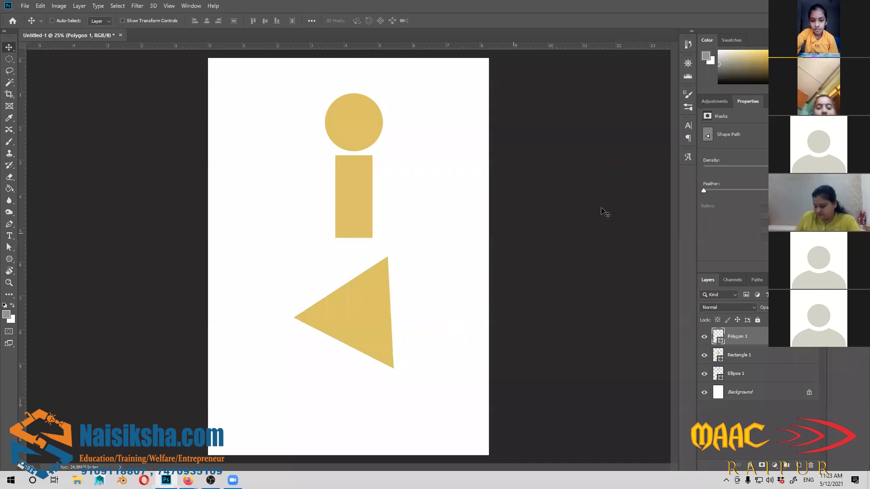
Step: Delete the polygon, rectangle and ellipse layers together, keeping only the Background layer
{"action": "left_click", "coordinate": [736, 374], "text": "shift"}
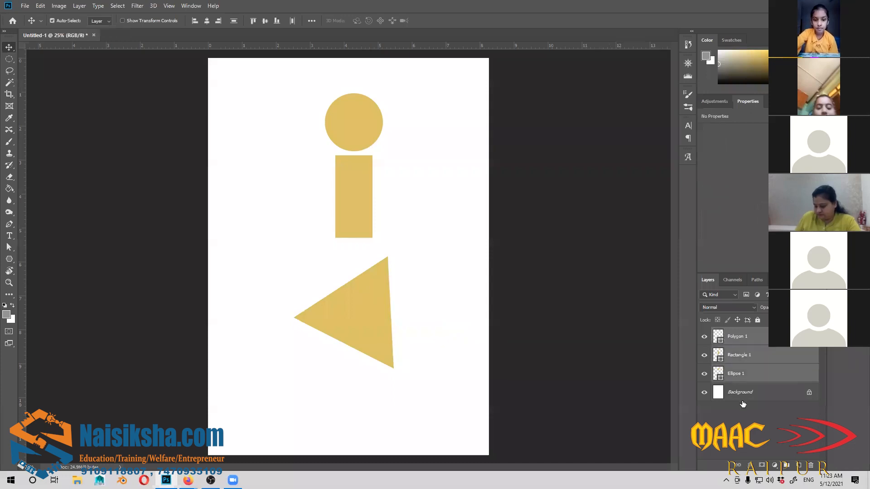
{"action": "left_click_drag", "start_coordinate": [741, 343], "coordinate": [811, 466]}
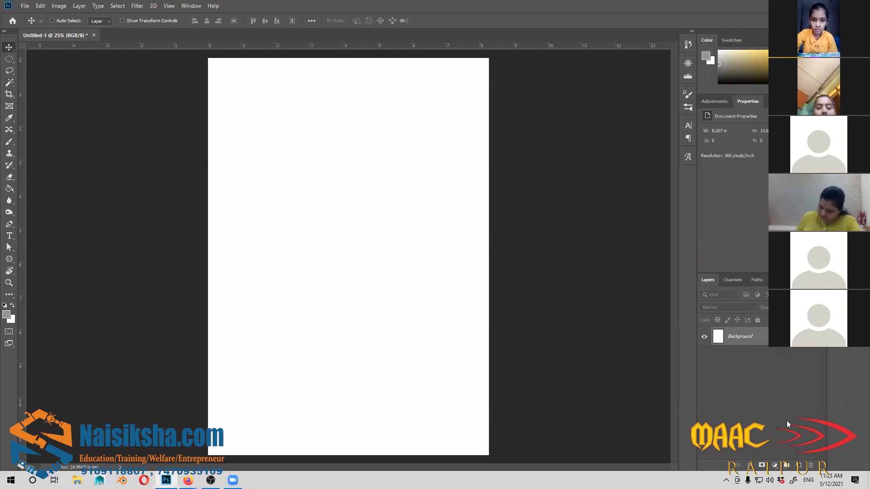
Step: Create a new layer named "Graphic" above the Background layer
{"action": "key", "text": "ctrl"}
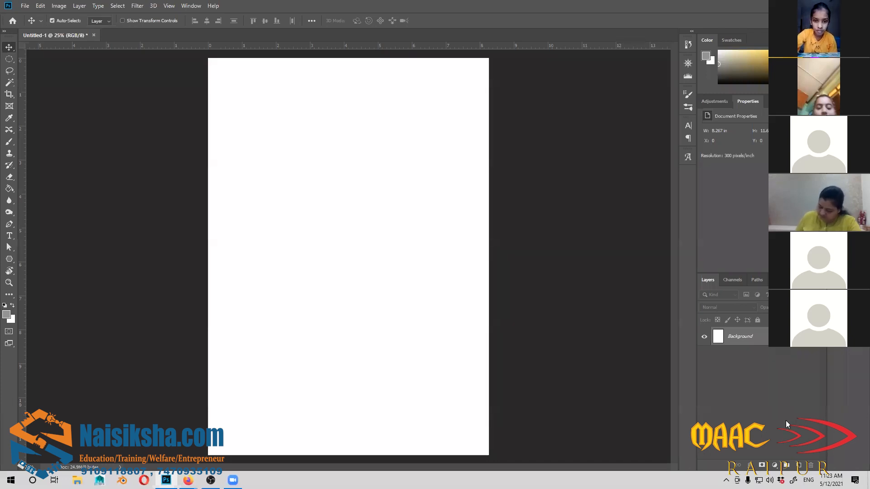
{"action": "key", "text": "ctrl+shift+n"}
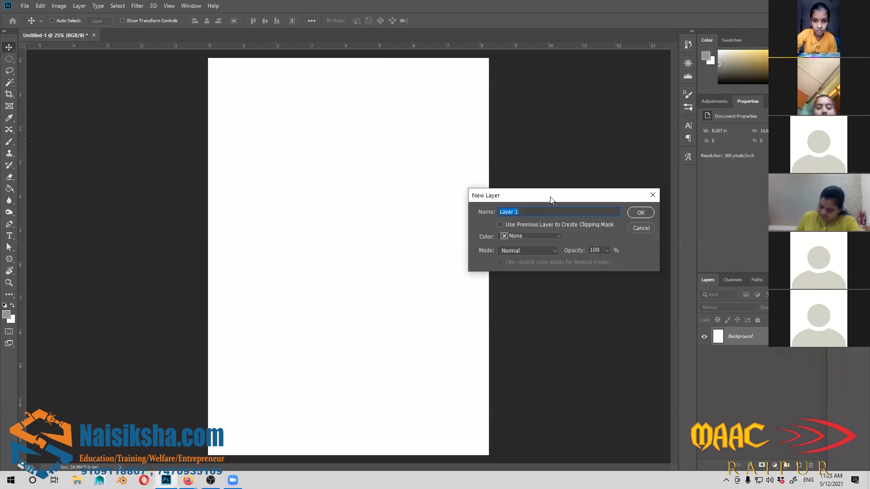
{"action": "left_click_drag", "start_coordinate": [551, 200], "coordinate": [466, 139]}
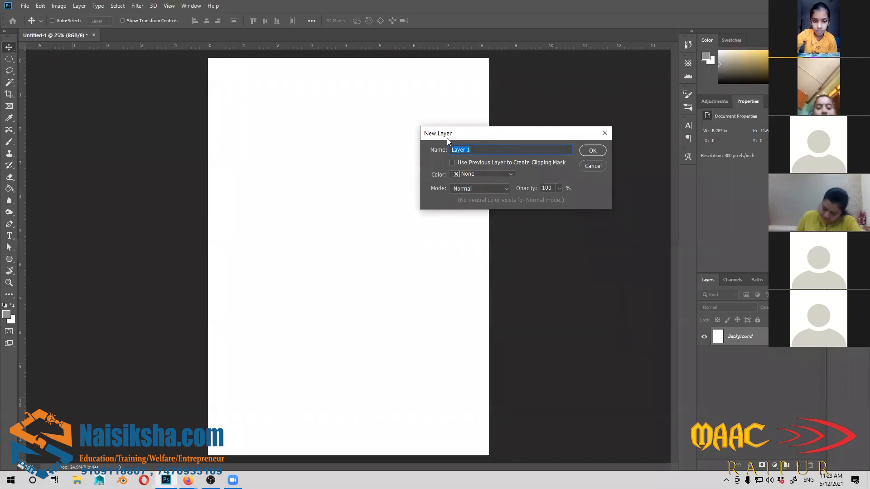
{"action": "left_click", "coordinate": [480, 149]}
{"action": "left_click_drag", "start_coordinate": [480, 149], "coordinate": [437, 159]}
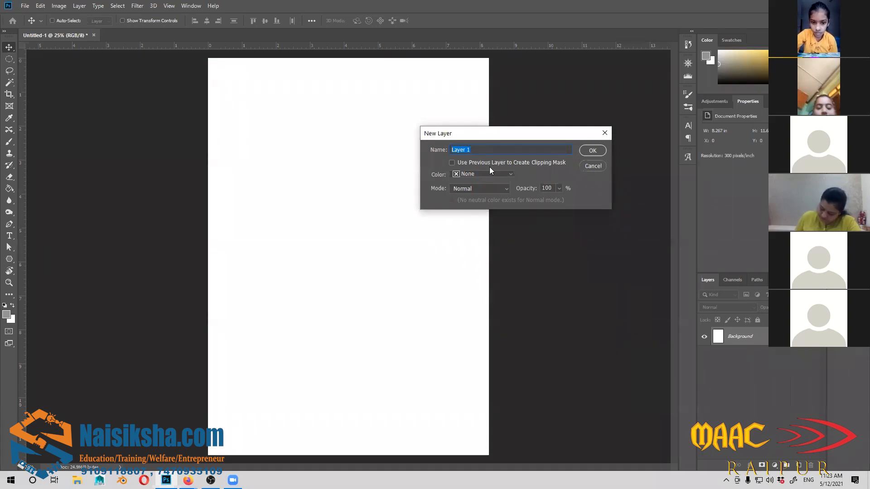
{"action": "type", "text": "Graphic"}
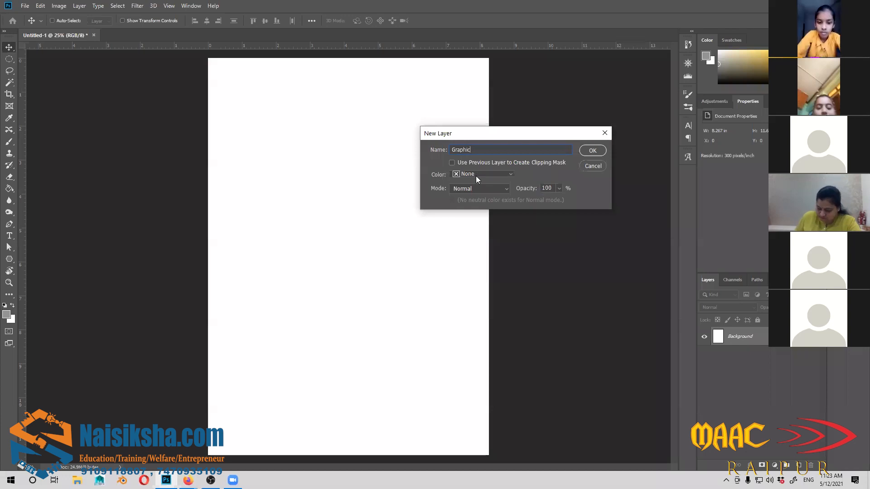
{"action": "key", "text": "Return"}
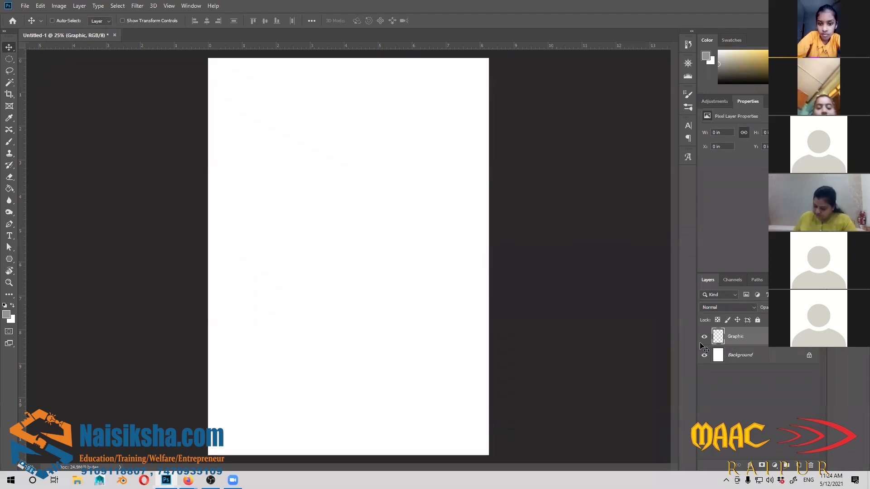
{"action": "key", "text": "ctrl+minus"}
{"action": "key", "text": "ctrl+plus"}
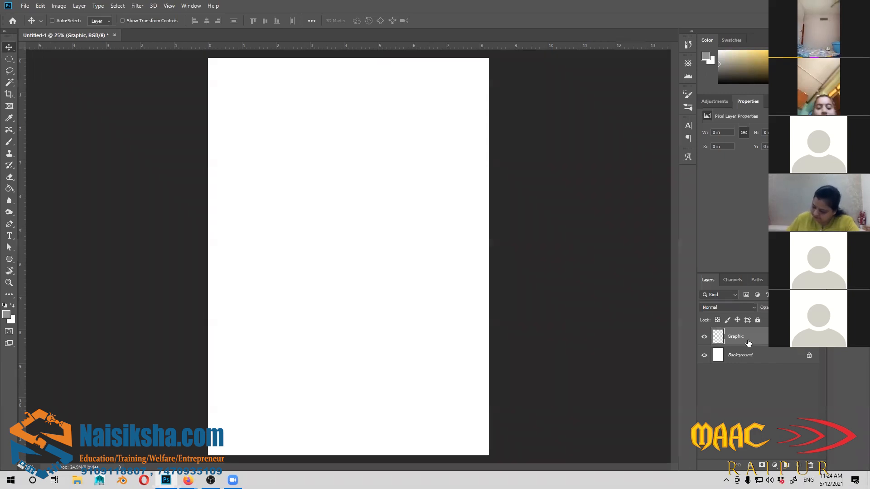
{"action": "left_click", "coordinate": [725, 356]}
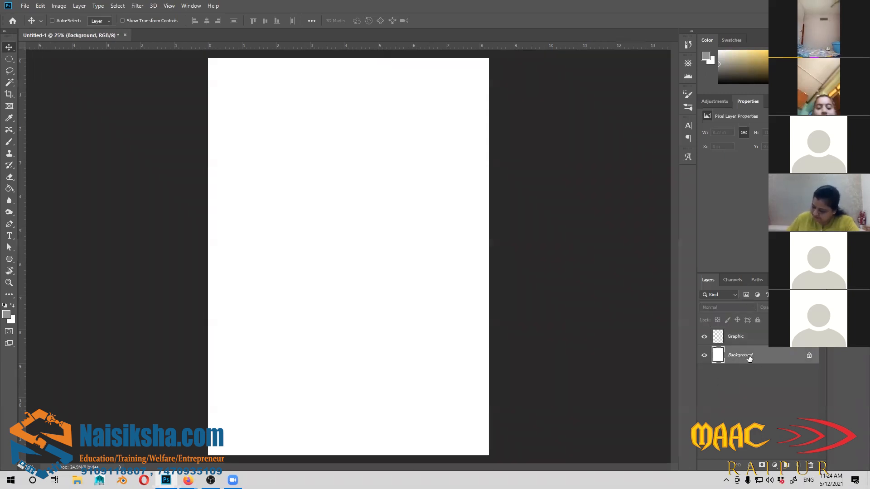
{"action": "left_click", "coordinate": [744, 337]}
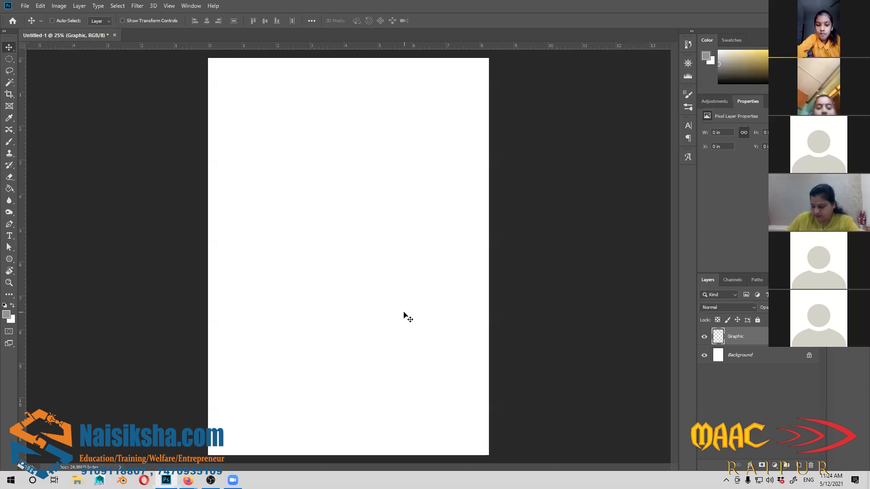
{"action": "key", "text": "ctrl+minus"}
{"action": "key", "text": "ctrl+plus"}
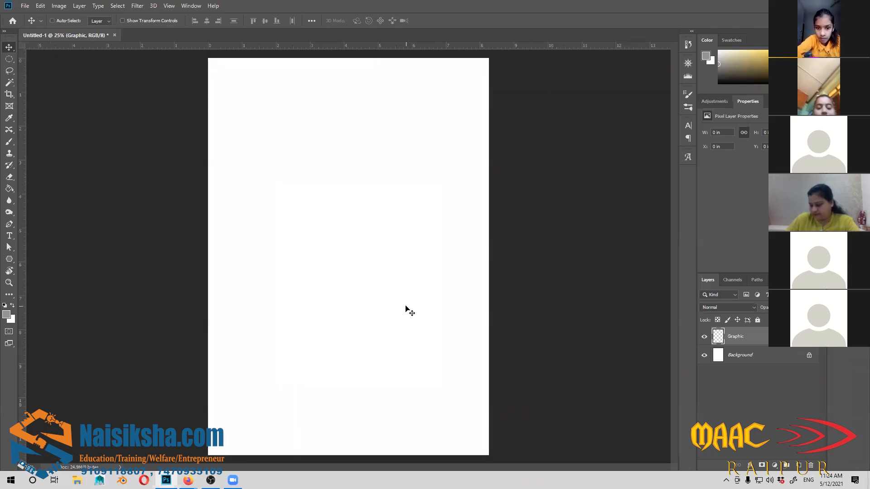
{"action": "key", "text": "ctrl+minus"}
{"action": "key", "text": "ctrl+minus"}
{"action": "key", "text": "ctrl+plus"}
{"action": "key", "text": "ctrl+plus"}
{"action": "key", "text": "ctrl+plus"}
{"action": "key", "text": "ctrl+minus"}
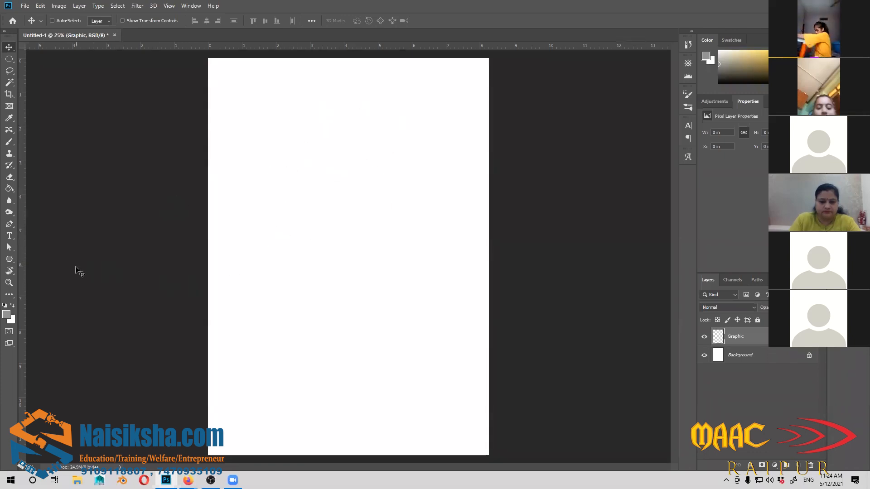
Step: Draw a gold circle about 534 px in diameter on the Graphic layer with the Ellipse tool
{"action": "left_click", "coordinate": [10, 259]}
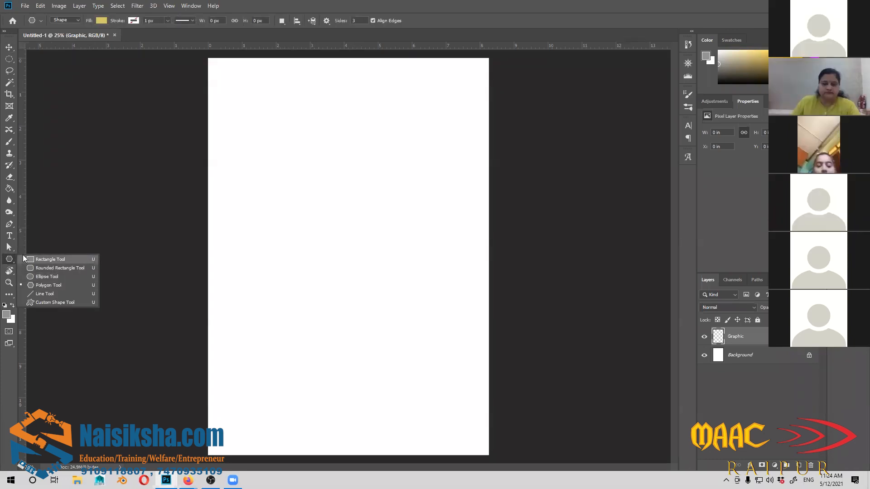
{"action": "left_click", "coordinate": [26, 243]}
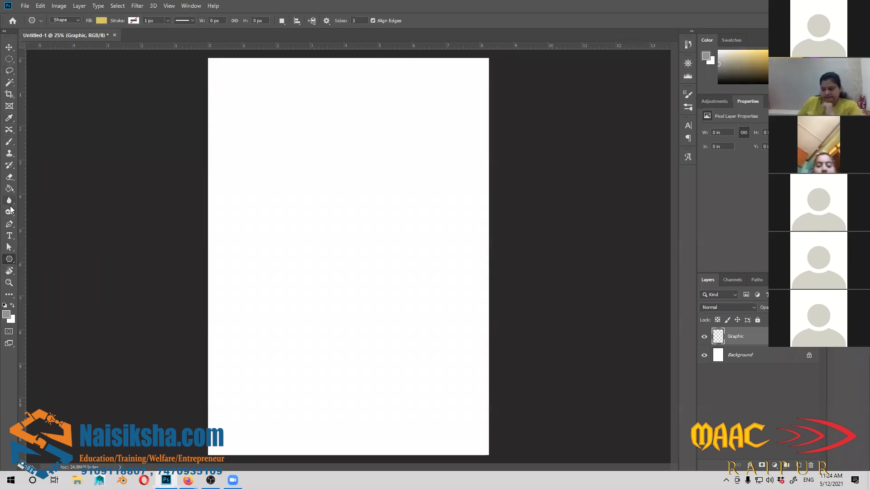
{"action": "right_click", "coordinate": [9, 259]}
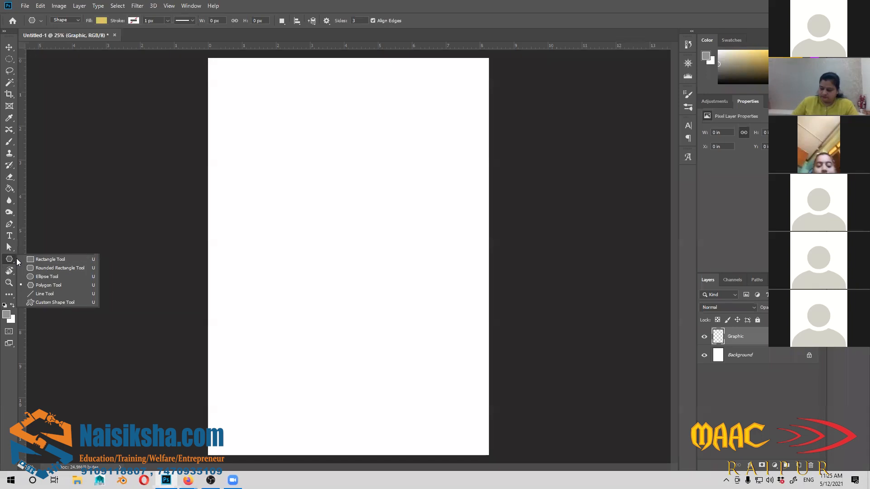
{"action": "left_click", "coordinate": [43, 277]}
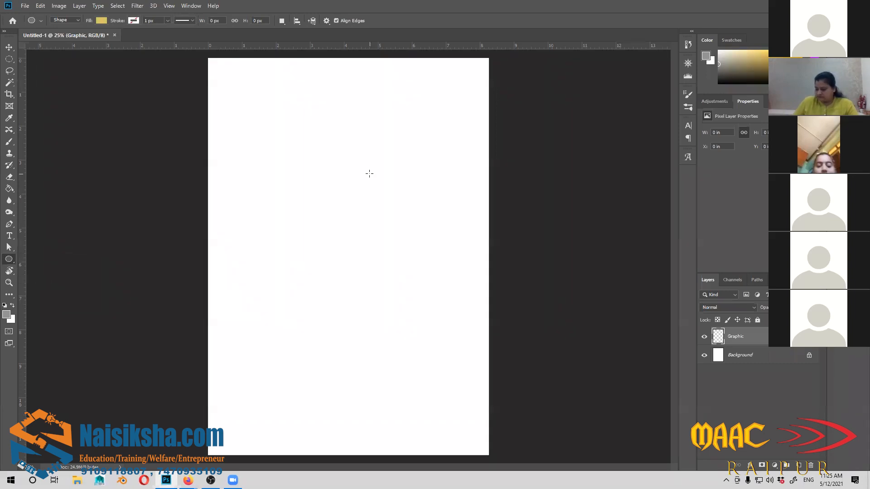
{"action": "key", "text": "ctrl+plus"}
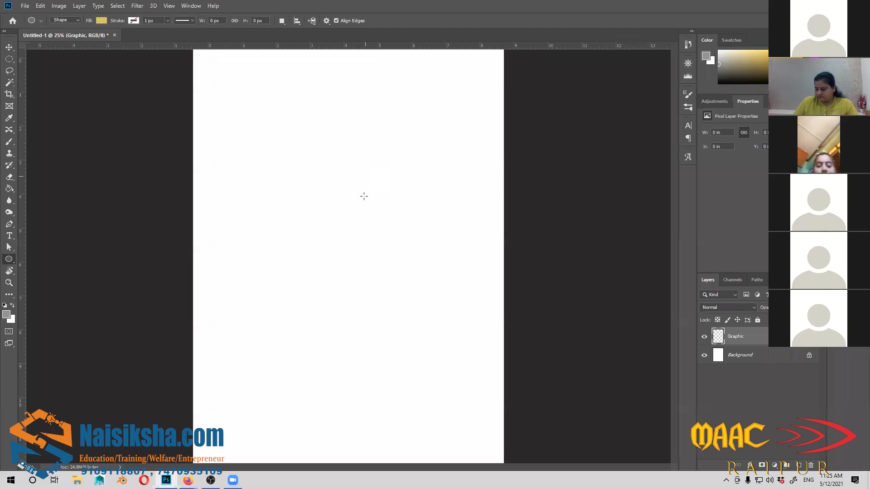
{"action": "left_click_drag", "start_coordinate": [381, 203], "coordinate": [412, 271]}
{"action": "key", "text": "ctrl+plus"}
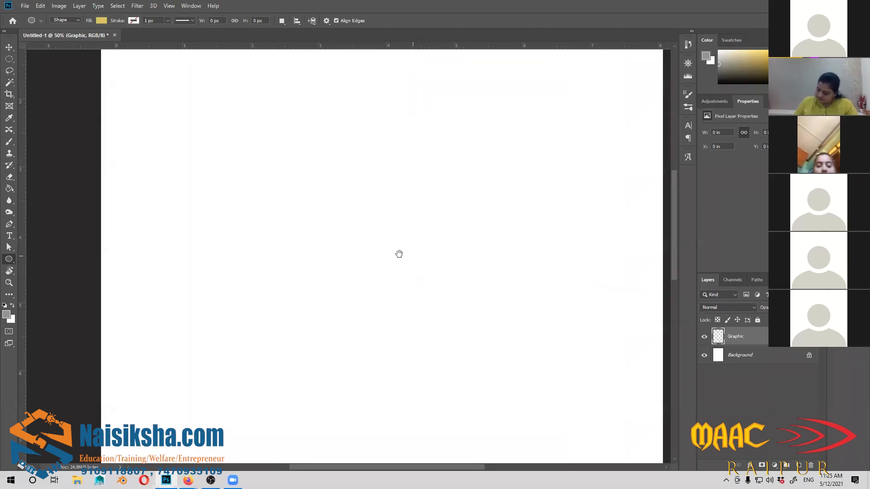
{"action": "right_click", "coordinate": [9, 259]}
{"action": "left_click", "coordinate": [41, 277]}
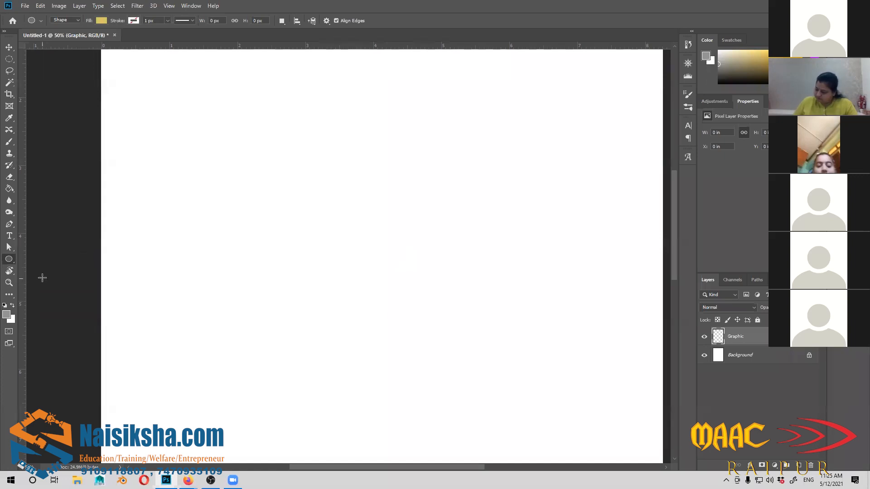
{"action": "left_click_drag", "start_coordinate": [431, 297], "coordinate": [423, 293]}
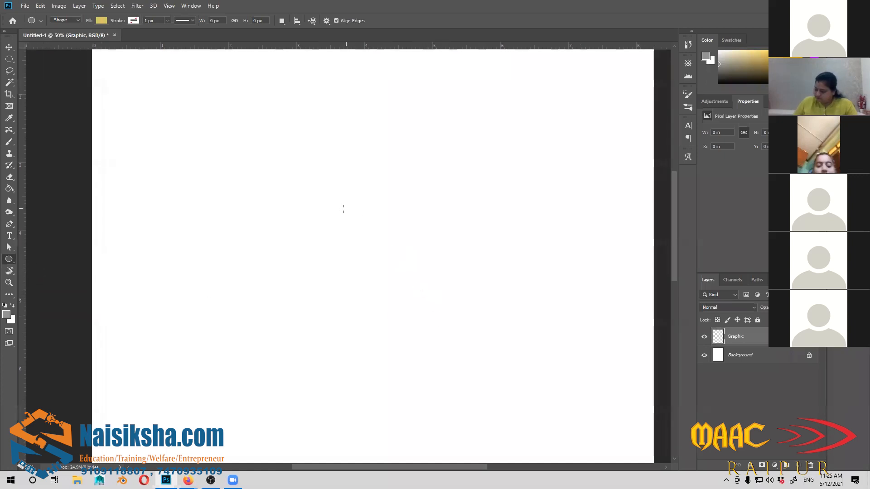
{"action": "left_click_drag", "start_coordinate": [364, 240], "coordinate": [537, 120]}
Step: Move the gold circle to the horizontal middle of the page, at about X 973 px and Y 885 px
{"action": "key", "text": "v"}
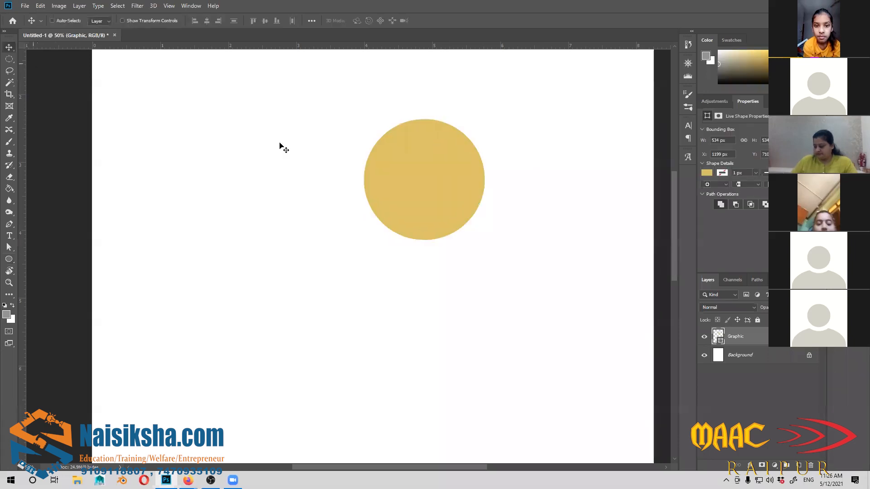
{"action": "left_click_drag", "start_coordinate": [436, 181], "coordinate": [395, 242]}
{"action": "scroll", "coordinate": [451, 305], "scroll_direction": "down", "scroll_amount": 1}
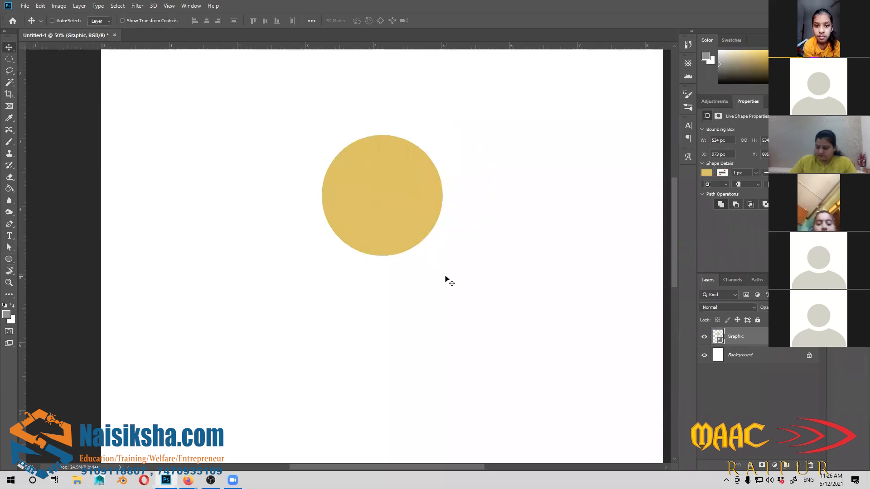
{"action": "left_click_drag", "start_coordinate": [466, 274], "coordinate": [402, 293]}
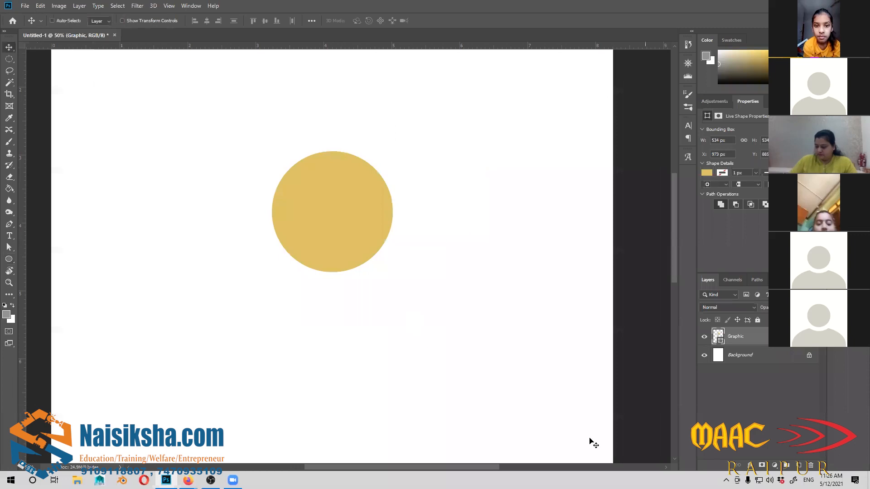
Step: Widen the side panels to expose all shape properties and look through the circle's fill colour choices
{"action": "left_click_drag", "start_coordinate": [698, 49], "coordinate": [668, 113]}
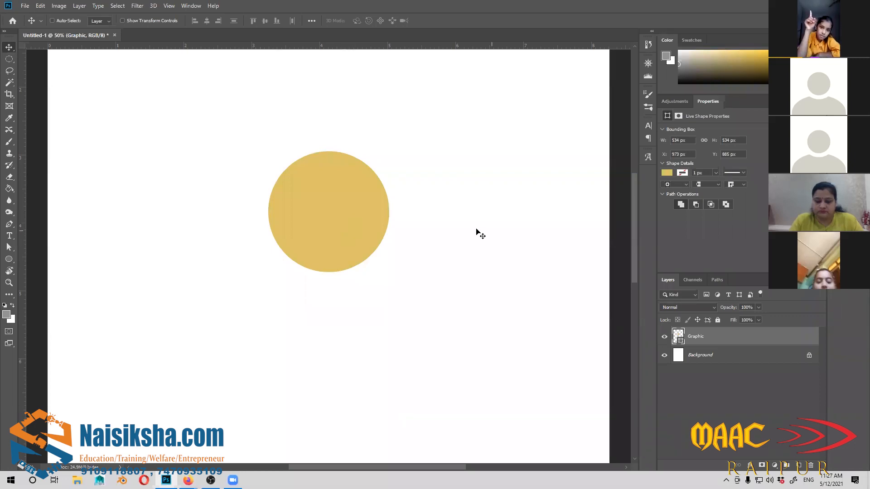
{"action": "left_click", "coordinate": [667, 173]}
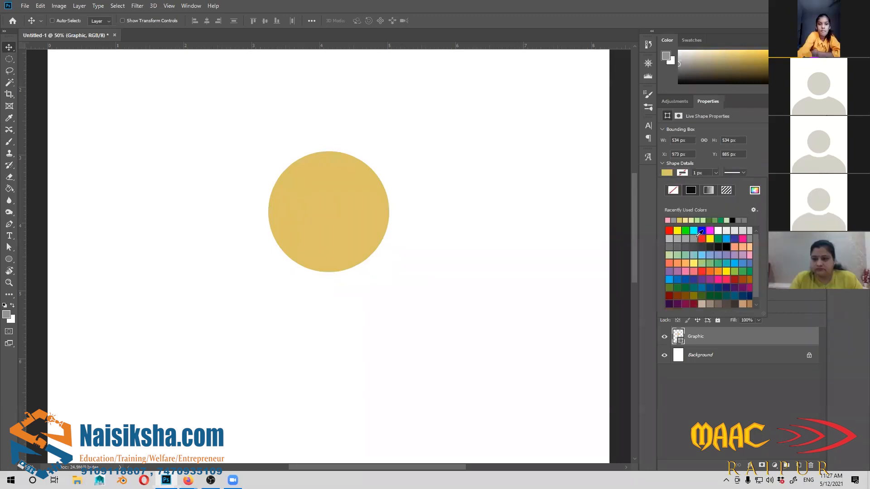
{"action": "left_click", "coordinate": [651, 243]}
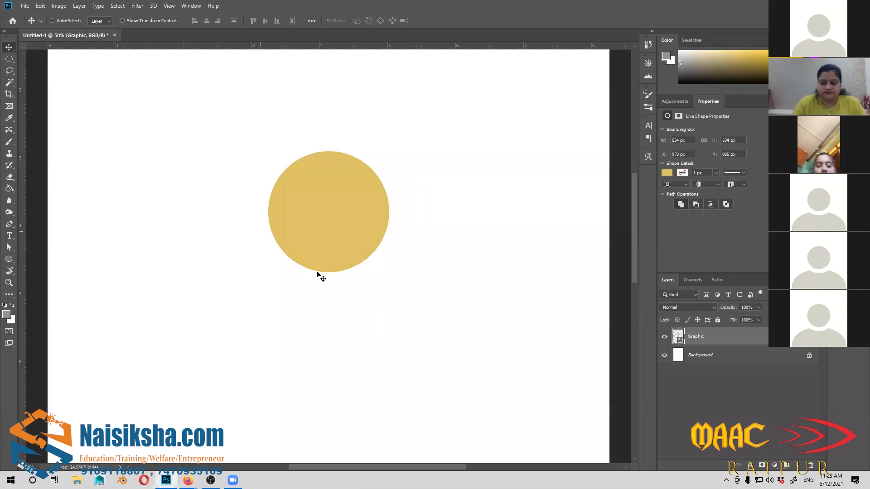
Step: Create a new A4 document of 210 x 297 mm at 300 pixels/inch in RGB Color, and close it again
{"action": "left_click", "coordinate": [24, 6]}
{"action": "left_click", "coordinate": [29, 17]}
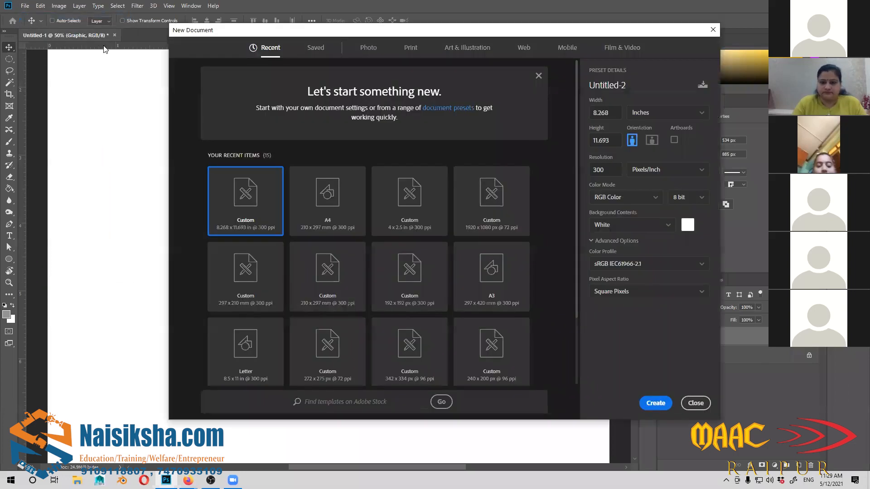
{"action": "left_click", "coordinate": [335, 215]}
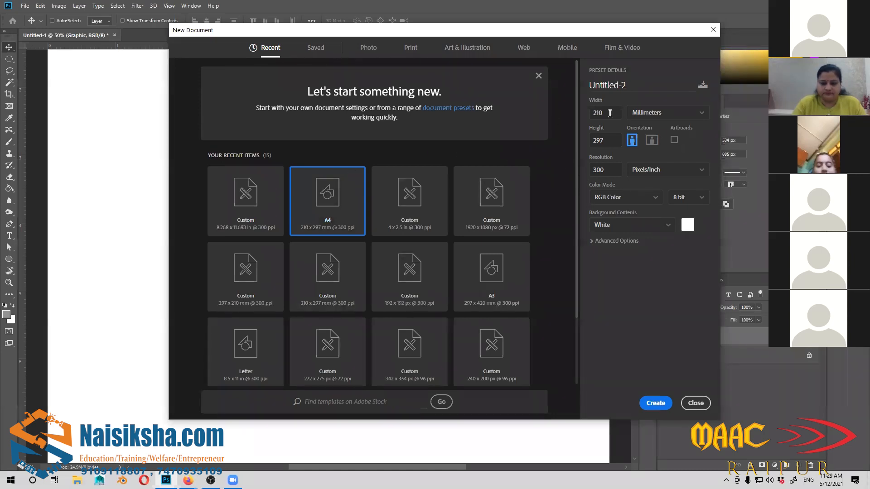
{"action": "left_click", "coordinate": [606, 168]}
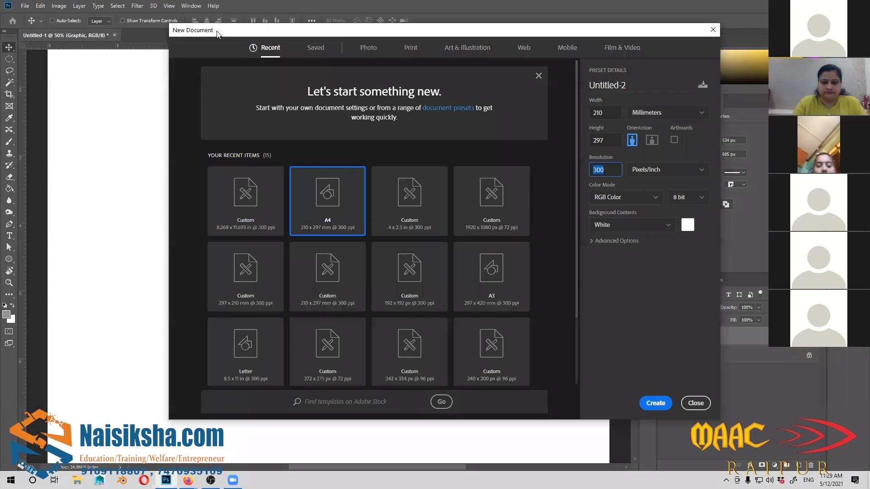
{"action": "left_click_drag", "start_coordinate": [217, 34], "coordinate": [211, 44]}
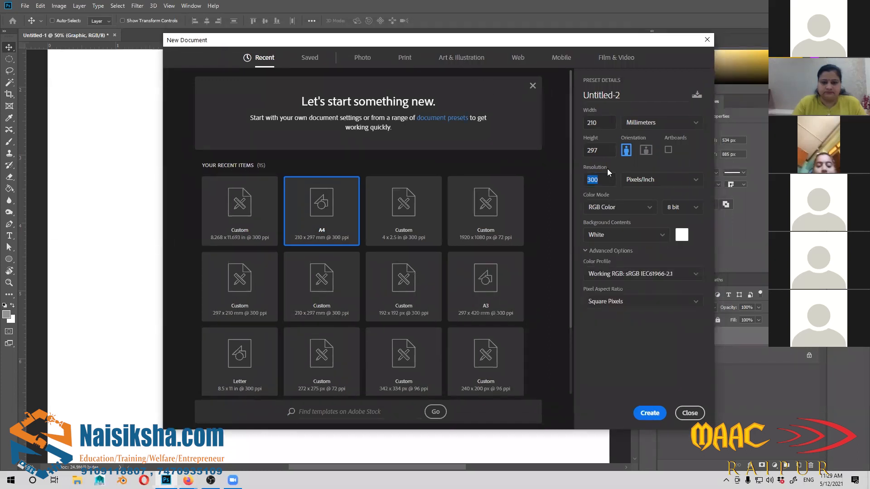
{"action": "left_click", "coordinate": [650, 413]}
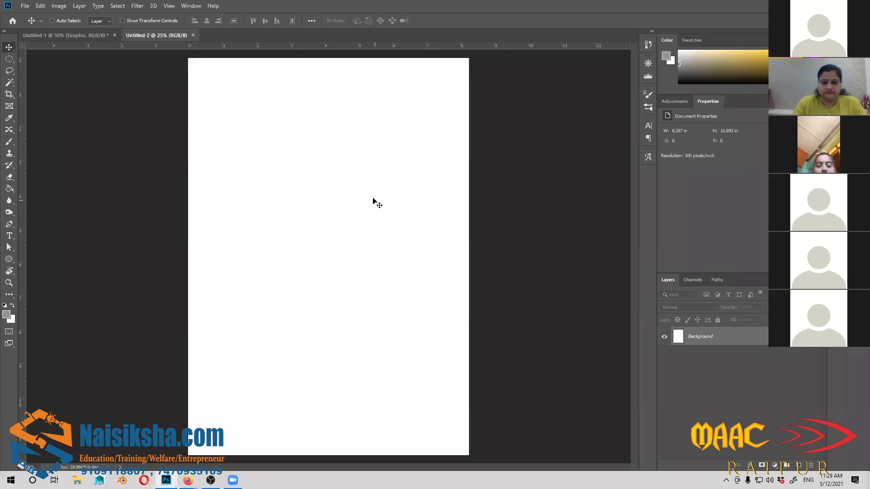
{"action": "left_click", "coordinate": [193, 36]}
Step: Hide the Graphic layer that holds the first circle
{"action": "key", "text": "ctrl+minus"}
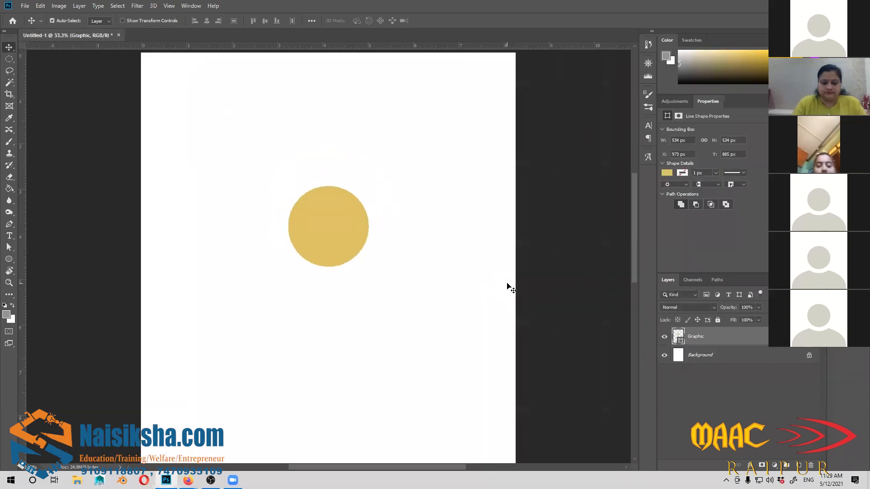
{"action": "scroll", "coordinate": [507, 286], "scroll_direction": "down", "scroll_amount": 3}
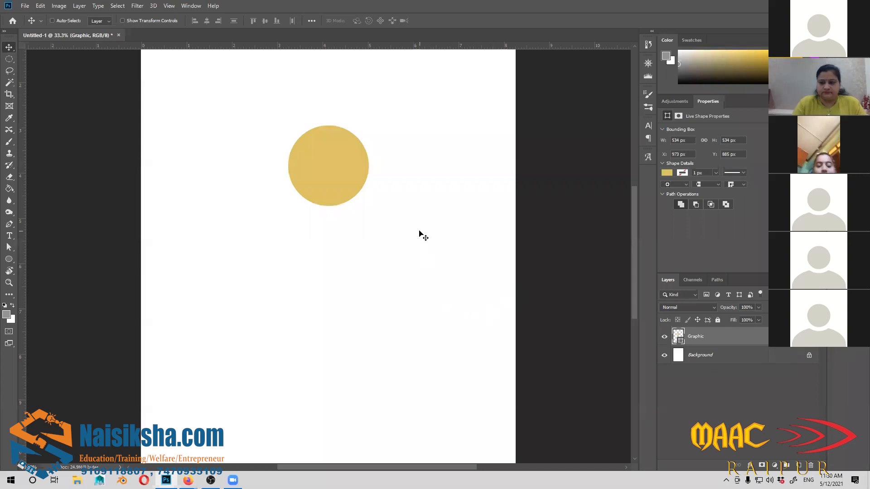
{"action": "left_click", "coordinate": [664, 336]}
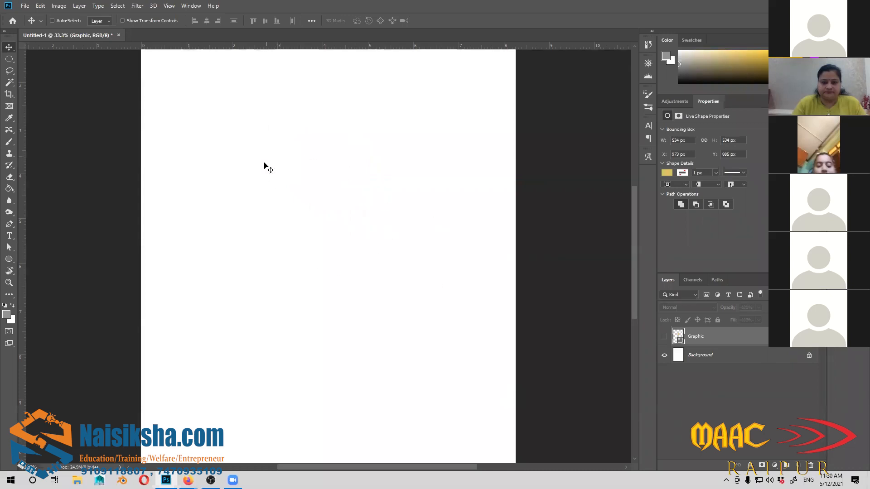
Step: Draw a new gold circle about 834 px in diameter in the upper middle of the page with the Ellipse tool
{"action": "left_click", "coordinate": [9, 260]}
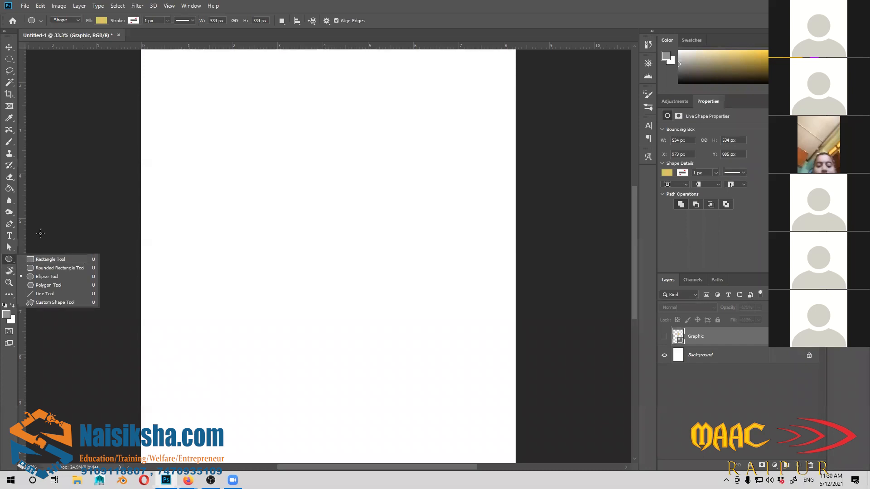
{"action": "left_click", "coordinate": [465, 176]}
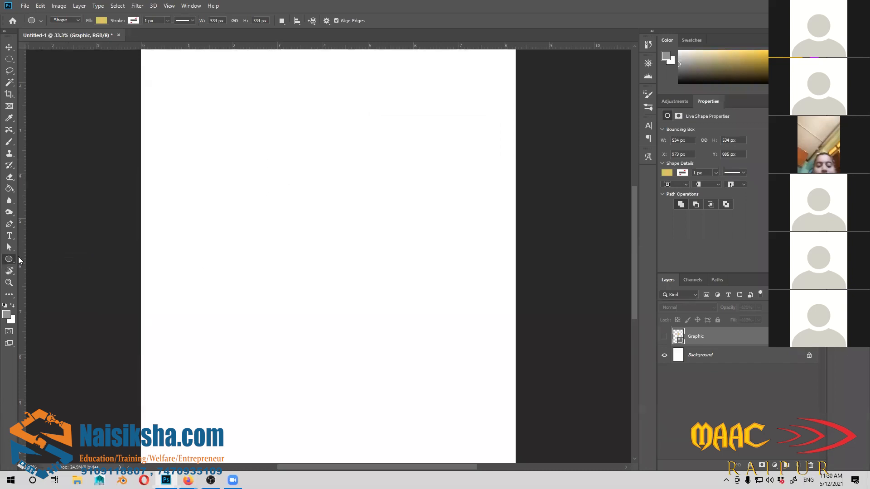
{"action": "left_click", "coordinate": [8, 259]}
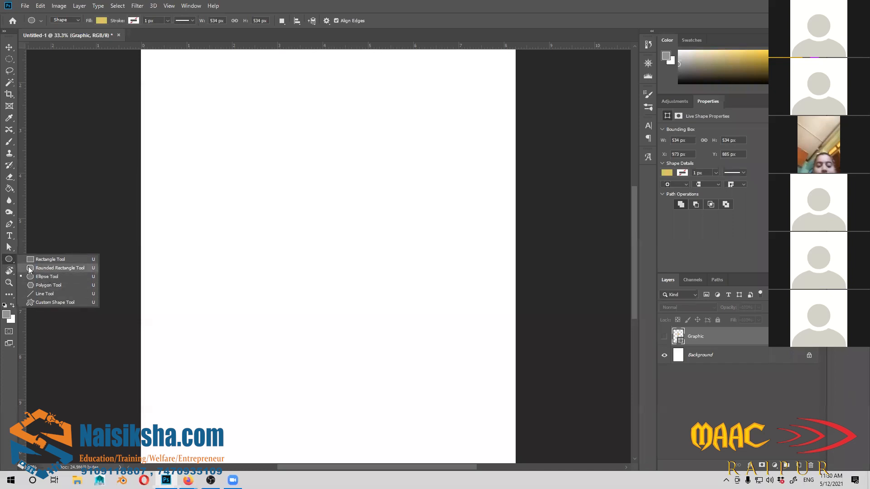
{"action": "left_click", "coordinate": [50, 279]}
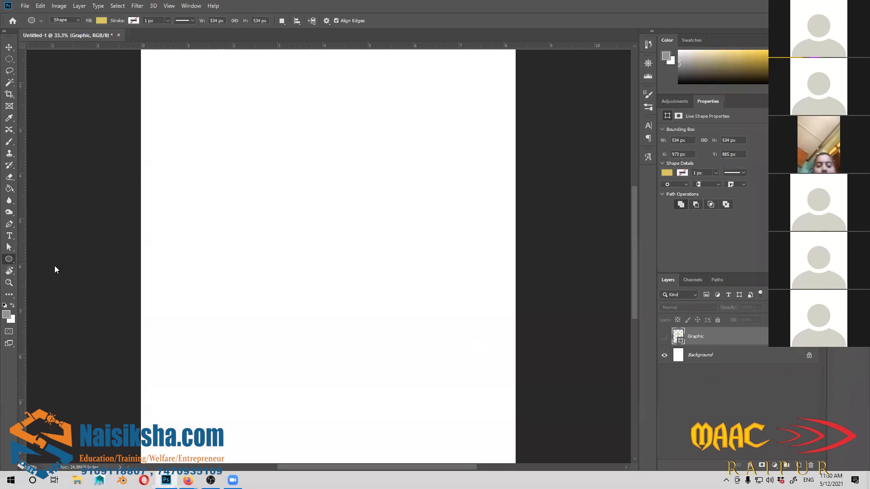
{"action": "right_click", "coordinate": [10, 260]}
{"action": "left_click", "coordinate": [38, 274]}
{"action": "left_click", "coordinate": [55, 286]}
{"action": "left_click", "coordinate": [466, 176]}
{"action": "left_click_drag", "start_coordinate": [298, 151], "coordinate": [377, 235]}
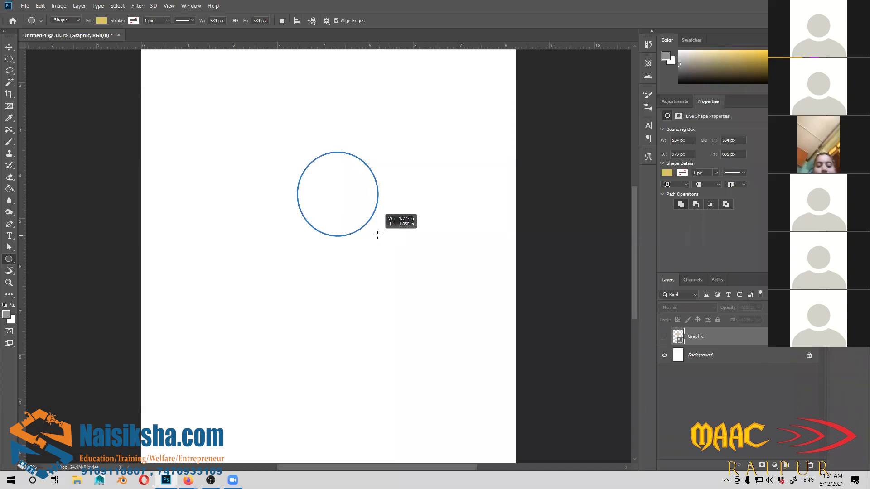
{"action": "left_click_drag", "start_coordinate": [377, 235], "coordinate": [424, 284]}
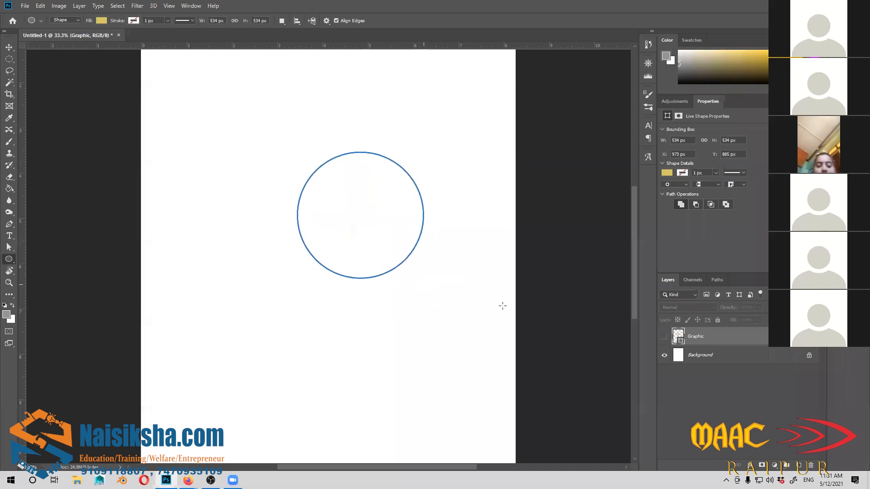
Step: Move the new circle down the page to about X 892 px and Y 1365 px with the Move tool
{"action": "left_click", "coordinate": [9, 47]}
{"action": "left_click_drag", "start_coordinate": [331, 215], "coordinate": [314, 252]}
{"action": "right_click", "coordinate": [12, 48]}
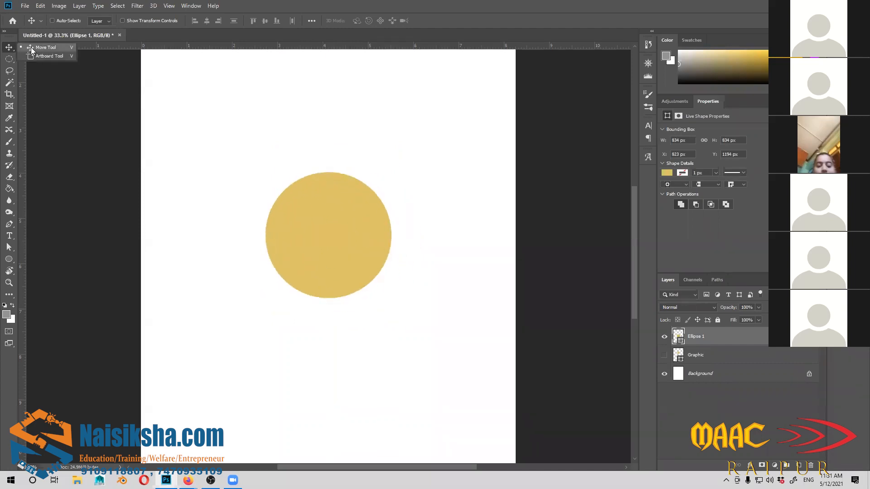
{"action": "left_click", "coordinate": [31, 48]}
{"action": "left_click_drag", "start_coordinate": [324, 218], "coordinate": [330, 247]}
{"action": "mouse_move", "coordinate": [416, 316]}
{"action": "left_mouse_down"}
{"action": "mouse_move", "coordinate": [439, 310]}
{"action": "mouse_move", "coordinate": [406, 306]}
{"action": "left_mouse_up"}
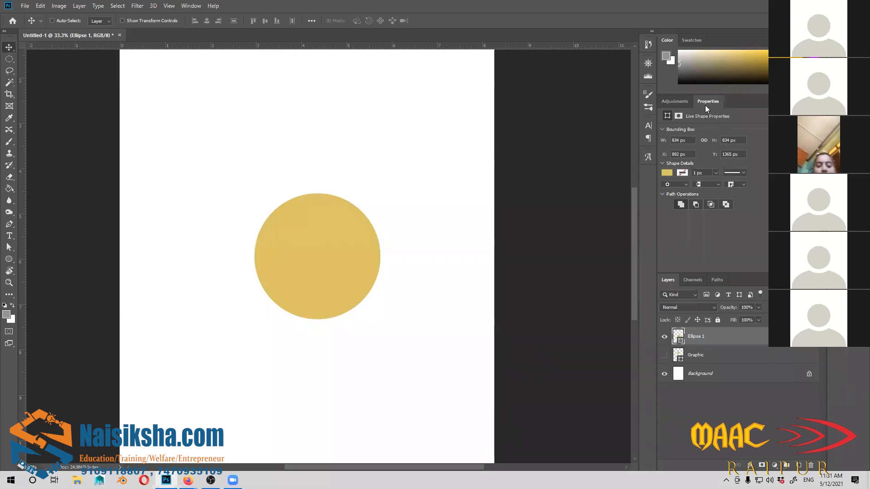
Step: Change the new circle's fill to the bright green swatch in the shape properties
{"action": "left_click", "coordinate": [669, 174]}
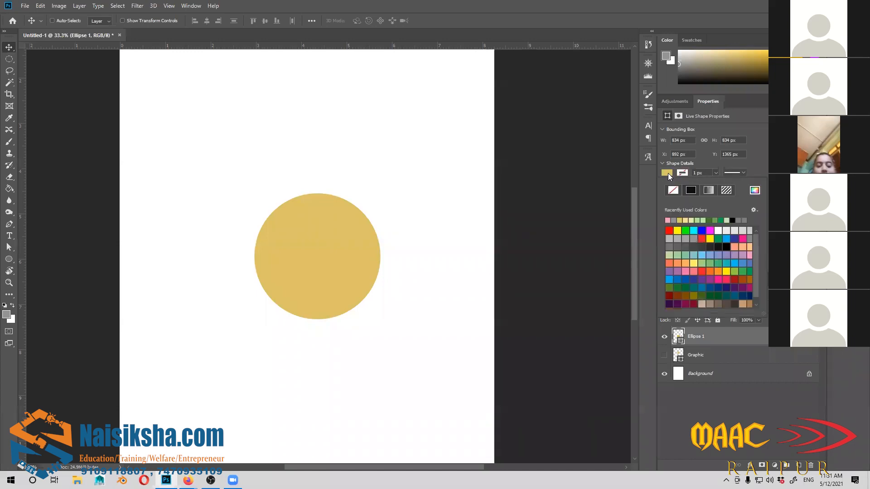
{"action": "left_click", "coordinate": [685, 230]}
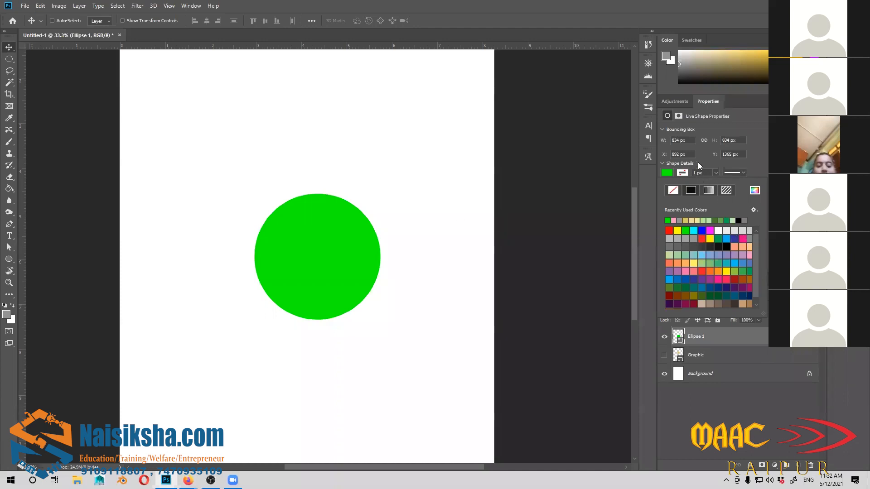
{"action": "left_click", "coordinate": [651, 200]}
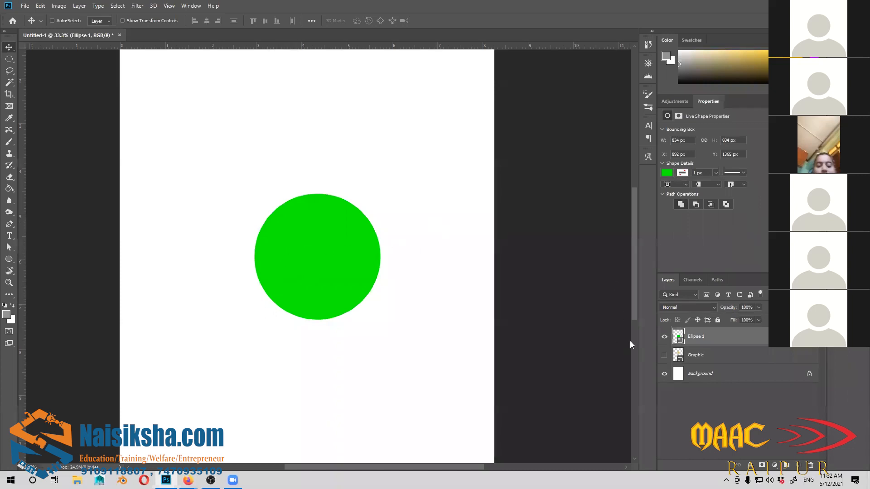
Step: Recolour the green circle to the pale green a4efb7
{"action": "double_click", "coordinate": [678, 336]}
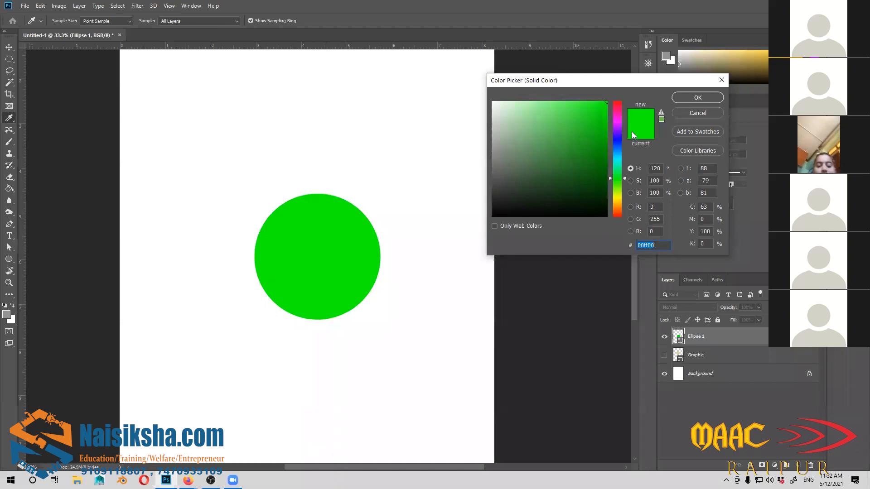
{"action": "left_click", "coordinate": [620, 179]}
{"action": "left_click_drag", "start_coordinate": [620, 182], "coordinate": [621, 170]}
{"action": "left_click", "coordinate": [534, 109]}
{"action": "left_click", "coordinate": [619, 174]}
{"action": "mouse_move", "coordinate": [547, 131]}
{"action": "left_mouse_down"}
{"action": "mouse_move", "coordinate": [565, 117]}
{"action": "mouse_move", "coordinate": [529, 116]}
{"action": "mouse_move", "coordinate": [529, 109]}
{"action": "left_mouse_up"}
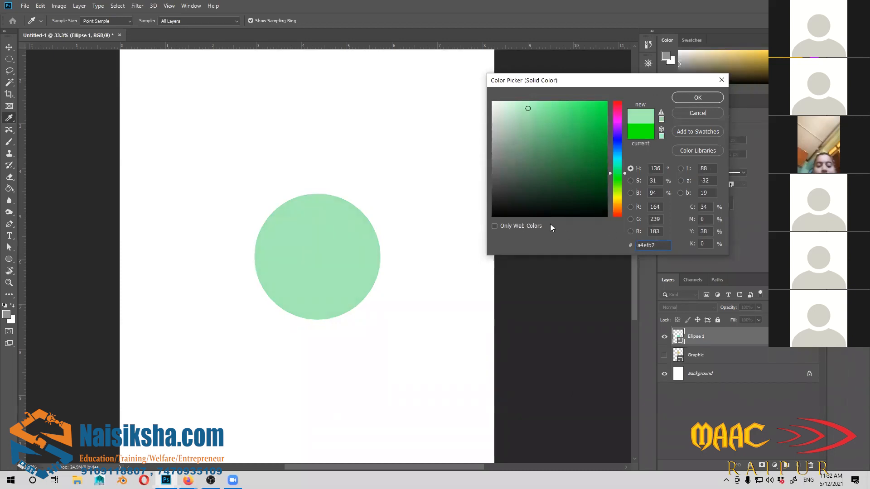
{"action": "left_click", "coordinate": [688, 98]}
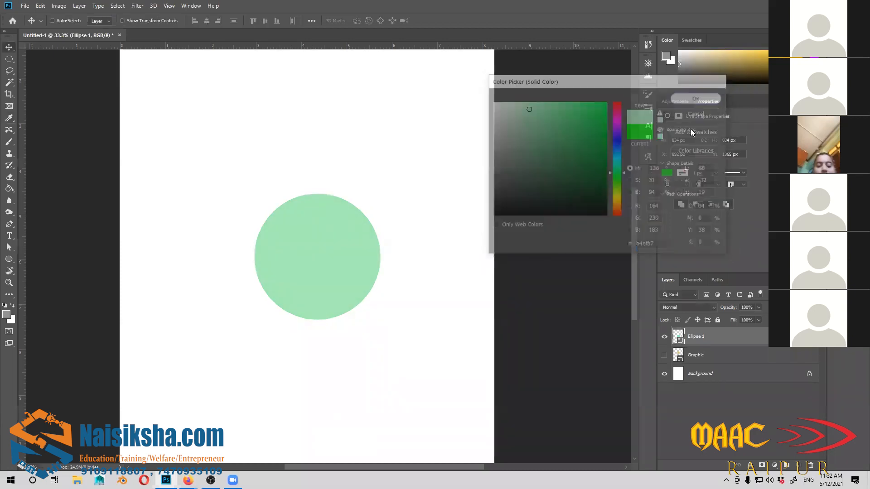
Step: Move the pale green circle up the page to about X 908 px and Y 1038 px
{"action": "left_click_drag", "start_coordinate": [322, 269], "coordinate": [323, 219]}
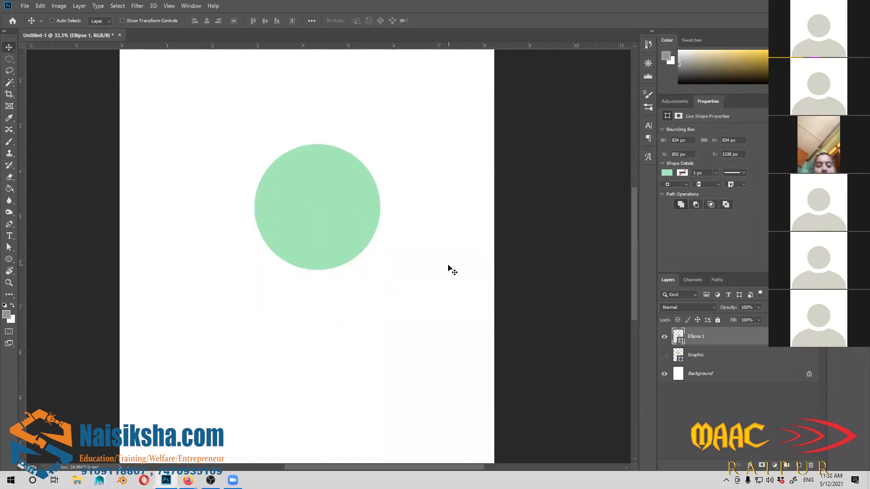
{"action": "left_click_drag", "start_coordinate": [341, 278], "coordinate": [339, 301]}
{"action": "key", "text": "ctrl+plus"}
{"action": "left_click_drag", "start_coordinate": [327, 207], "coordinate": [331, 208]}
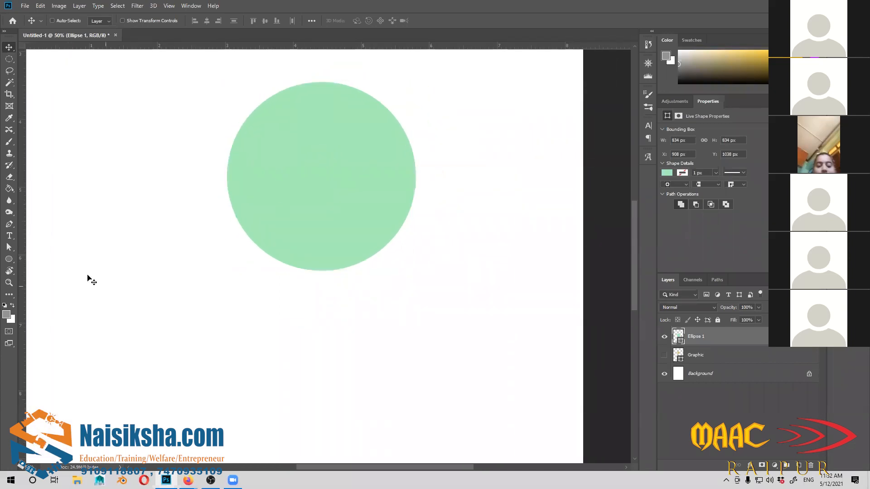
Step: Draw an upright rectangle about 390 by 925 px with the Rectangle tool and place it centred just below the circle
{"action": "left_click", "coordinate": [9, 258]}
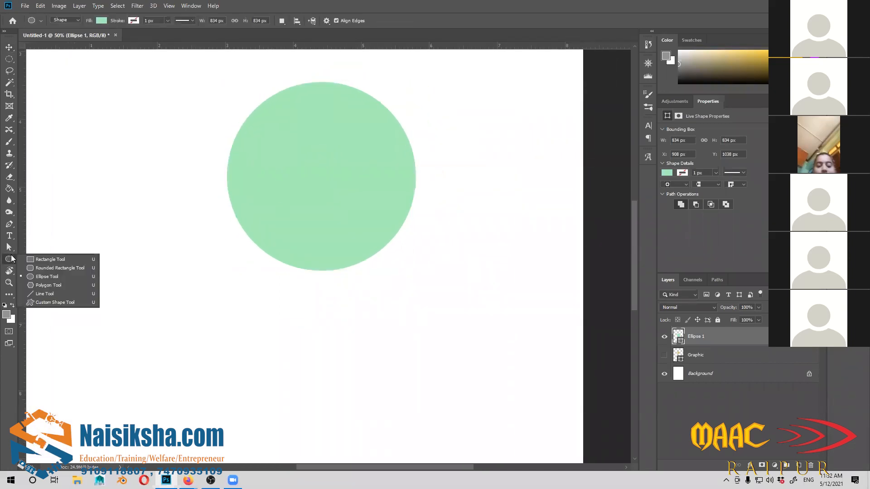
{"action": "left_click", "coordinate": [42, 260]}
{"action": "left_click_drag", "start_coordinate": [341, 289], "coordinate": [361, 240]}
{"action": "left_click_drag", "start_coordinate": [298, 167], "coordinate": [386, 375]}
{"action": "key", "text": "v"}
{"action": "left_click_drag", "start_coordinate": [339, 302], "coordinate": [336, 385]}
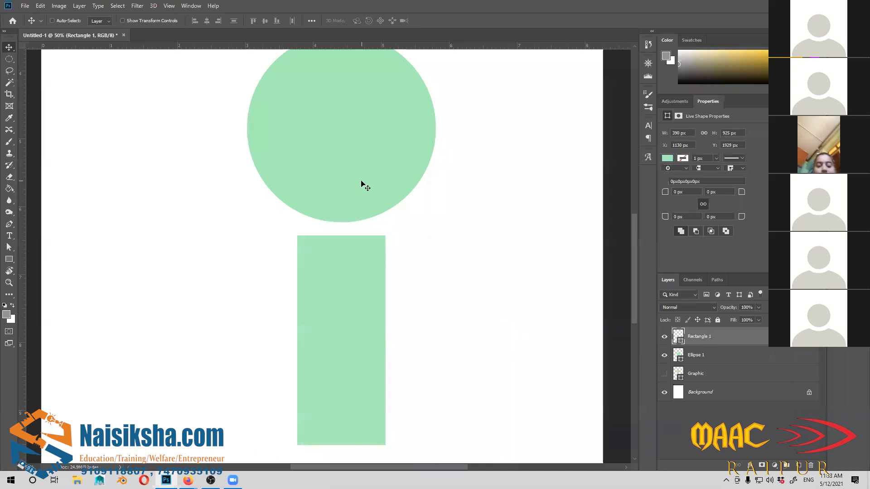
Step: Rename the circle's layer as bunch
{"action": "left_click", "coordinate": [682, 359]}
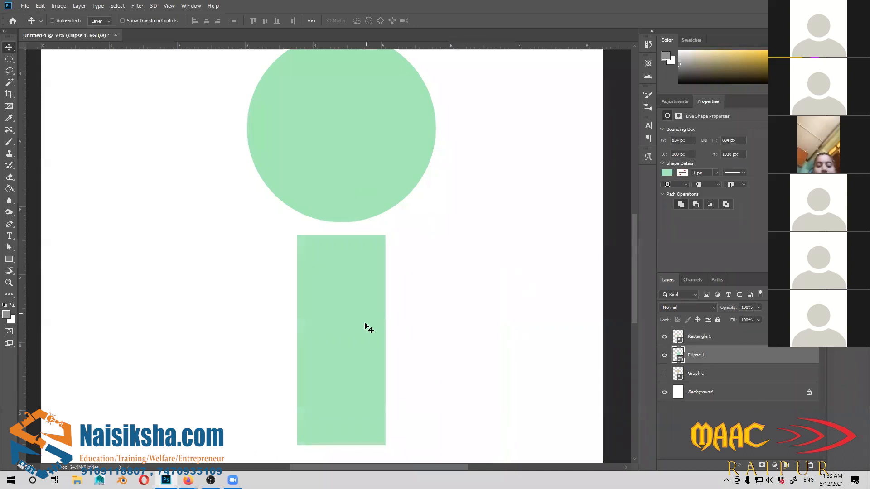
{"action": "left_click", "coordinate": [362, 345], "text": "ctrl"}
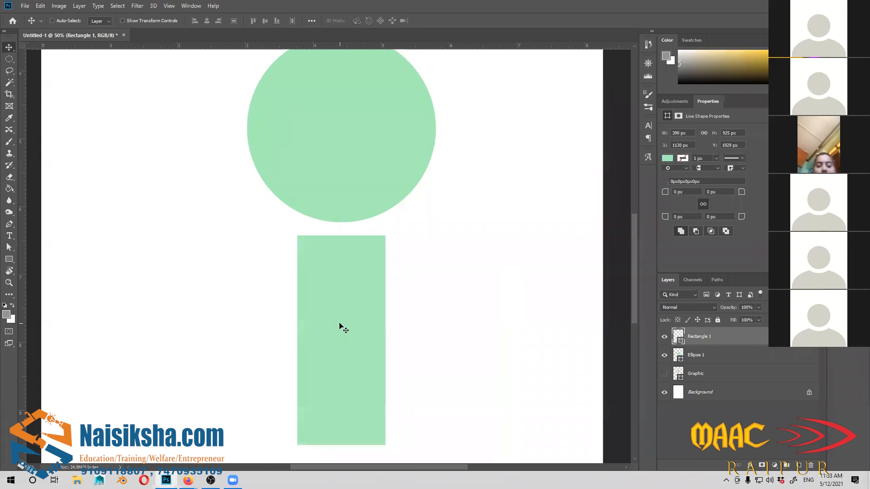
{"action": "left_click", "coordinate": [699, 358]}
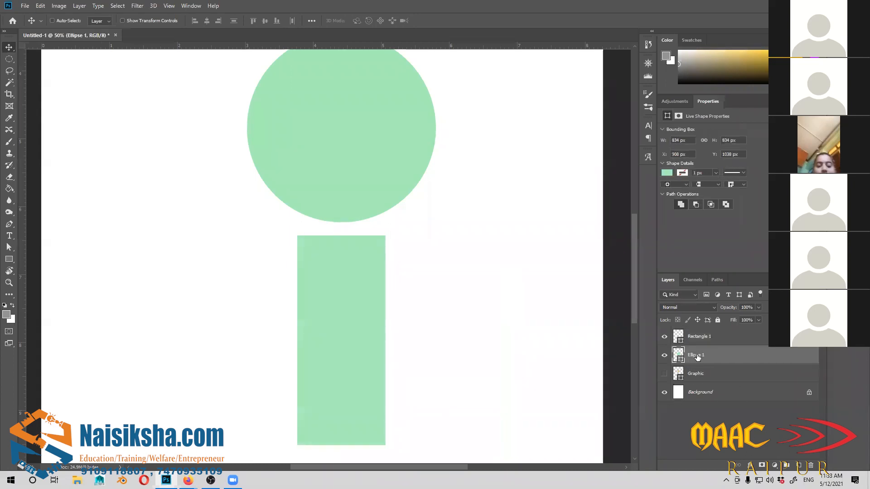
{"action": "double_click", "coordinate": [697, 356]}
{"action": "type", "text": "E"}
{"action": "type", "text": "unch"}
{"action": "key", "text": "Return"}
Step: Rename the rectangle's layer as stem
{"action": "left_click", "coordinate": [700, 337]}
{"action": "double_click", "coordinate": [700, 337]}
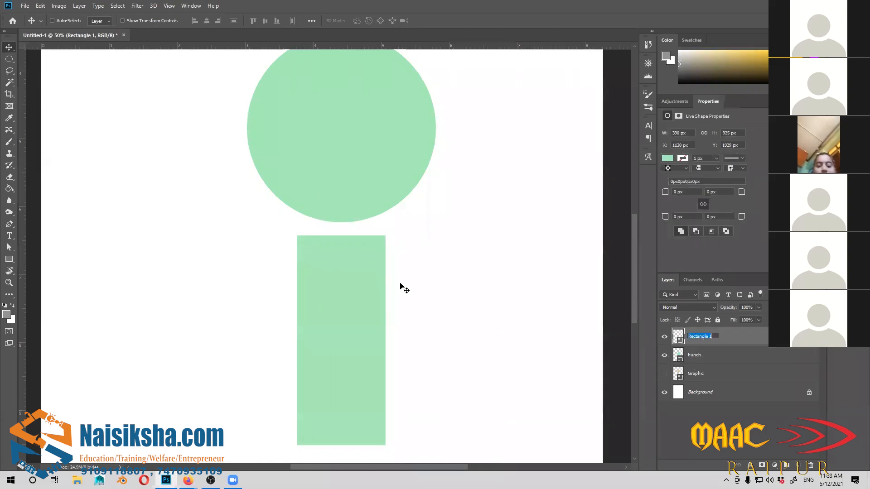
{"action": "type", "text": "stem"}
{"action": "key", "text": "Return"}
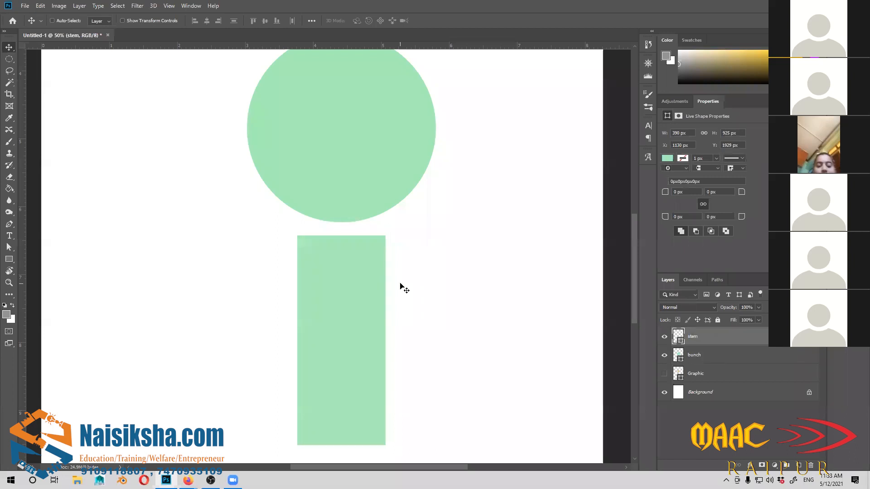
Step: Move the stem up to overlap the circle's lower part, centred at about X 1325 px and Y 2142.5 px
{"action": "left_click_drag", "start_coordinate": [367, 312], "coordinate": [366, 263]}
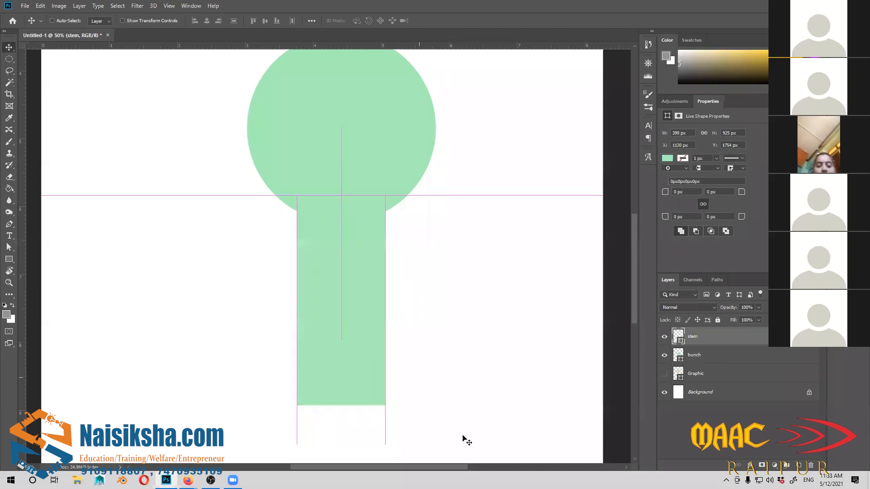
{"action": "scroll", "coordinate": [453, 408], "scroll_direction": "up", "scroll_amount": 3}
{"action": "scroll", "coordinate": [449, 388], "scroll_direction": "down", "scroll_amount": 2}
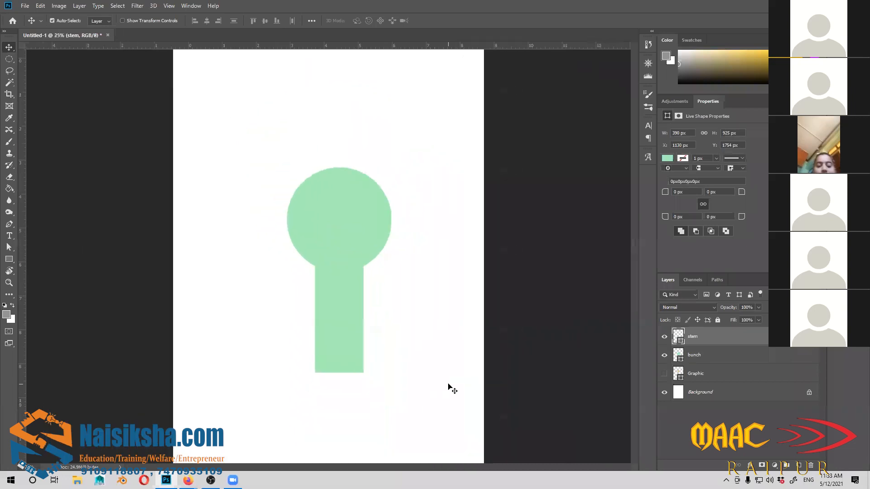
{"action": "scroll", "coordinate": [404, 388], "scroll_direction": "up", "scroll_amount": 2}
{"action": "scroll", "coordinate": [399, 362], "scroll_direction": "down", "scroll_amount": 1}
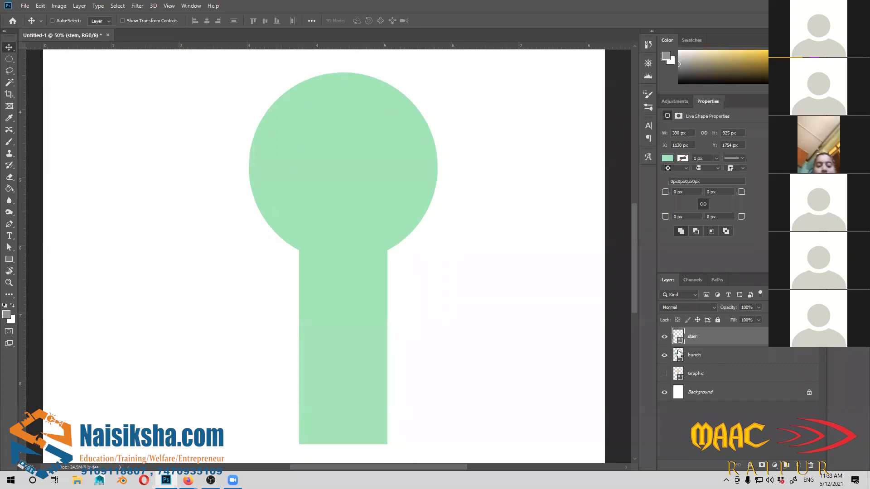
{"action": "left_click_drag", "start_coordinate": [385, 359], "coordinate": [362, 338]}
Step: Shorten and narrow the stem to about 268 by 707 px with Free Transform, keeping it centred under the circle
{"action": "key", "text": "ctrl+t"}
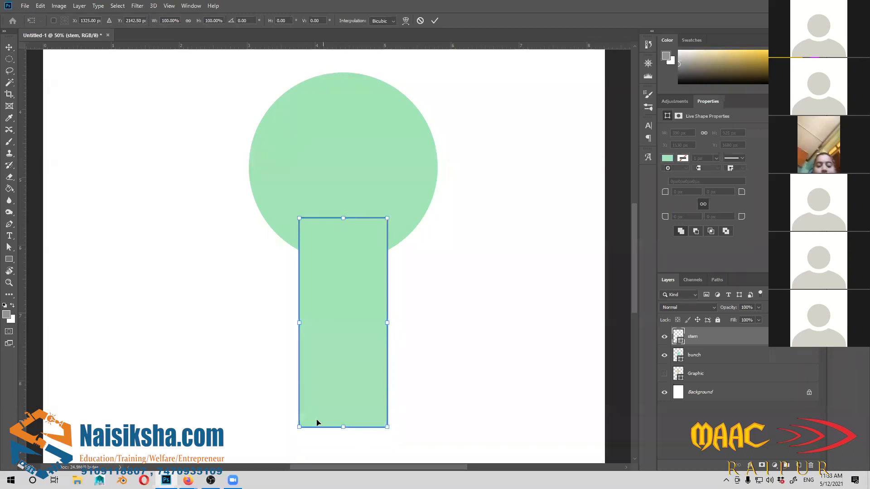
{"action": "left_click_drag", "start_coordinate": [343, 427], "coordinate": [343, 392]}
{"action": "left_click_drag", "start_coordinate": [384, 304], "coordinate": [354, 302]}
{"action": "left_click_drag", "start_coordinate": [343, 400], "coordinate": [343, 386]}
{"action": "left_click_drag", "start_coordinate": [377, 308], "coordinate": [354, 305]}
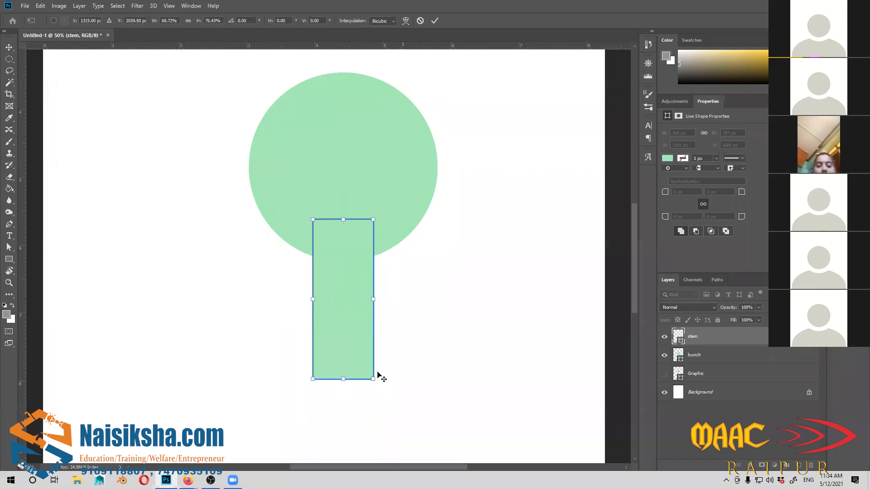
{"action": "key", "text": "Return"}
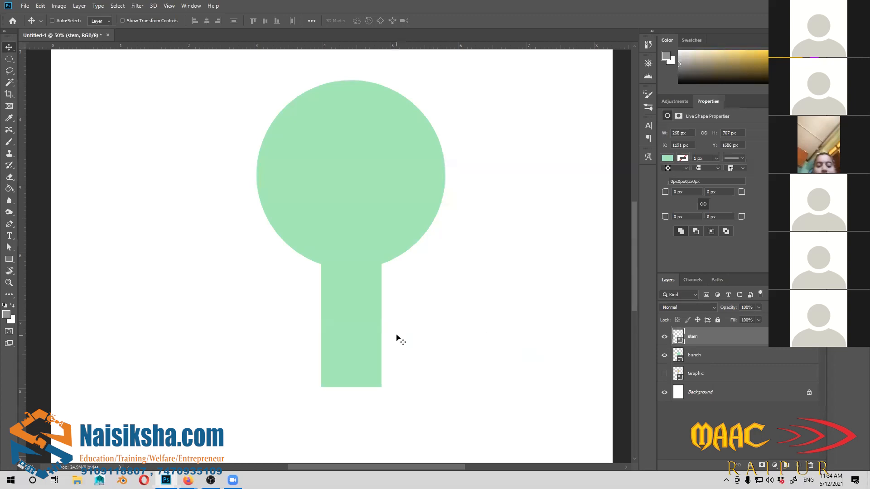
Step: Recolour the stem to the light brown c59f54
{"action": "double_click", "coordinate": [678, 336]}
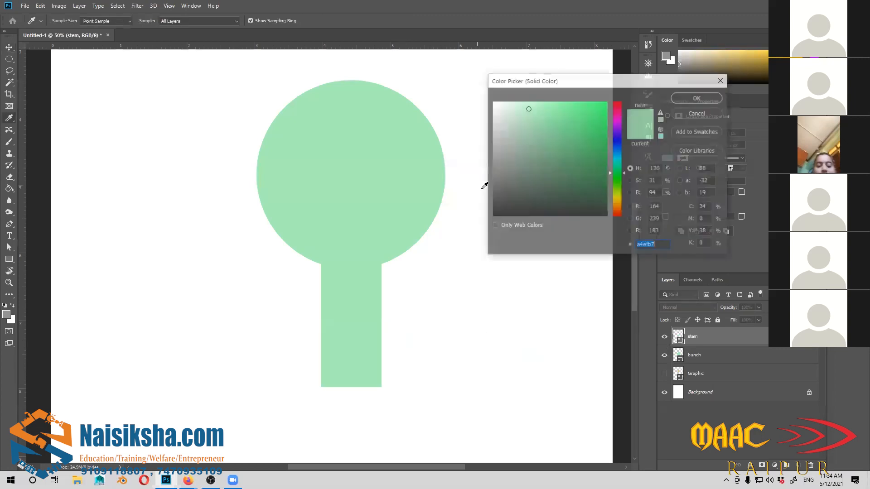
{"action": "left_click", "coordinate": [698, 113]}
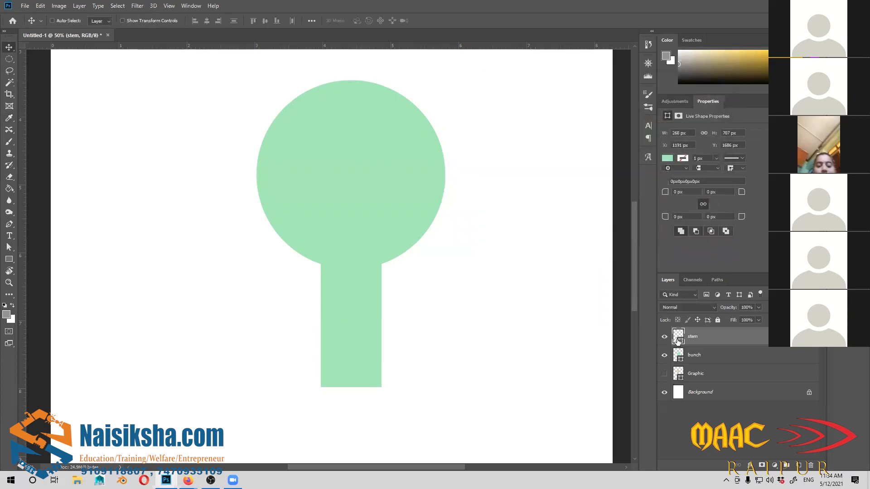
{"action": "double_click", "coordinate": [678, 339]}
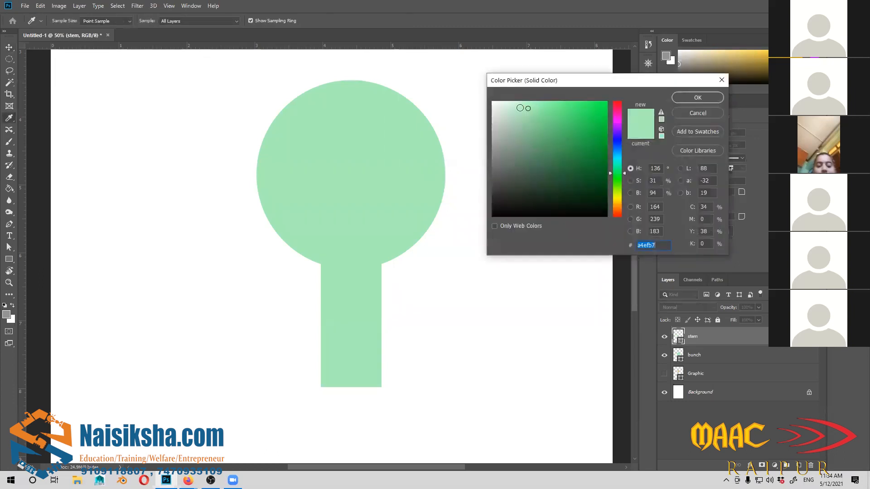
{"action": "left_click_drag", "start_coordinate": [605, 79], "coordinate": [582, 78]}
{"action": "left_click", "coordinate": [592, 198]}
{"action": "mouse_move", "coordinate": [557, 178]}
{"action": "left_mouse_down"}
{"action": "mouse_move", "coordinate": [553, 134]}
{"action": "mouse_move", "coordinate": [542, 119]}
{"action": "mouse_move", "coordinate": [536, 129]}
{"action": "left_mouse_up"}
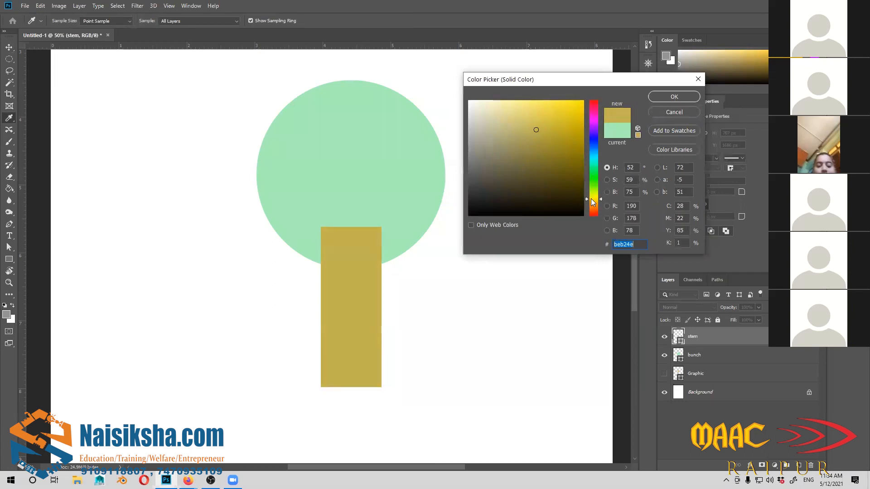
{"action": "left_click_drag", "start_coordinate": [591, 198], "coordinate": [592, 203]}
{"action": "left_click", "coordinate": [548, 122]}
{"action": "mouse_move", "coordinate": [548, 122]}
{"action": "left_mouse_down"}
{"action": "mouse_move", "coordinate": [543, 131]}
{"action": "mouse_move", "coordinate": [525, 130]}
{"action": "mouse_move", "coordinate": [535, 127]}
{"action": "left_mouse_up"}
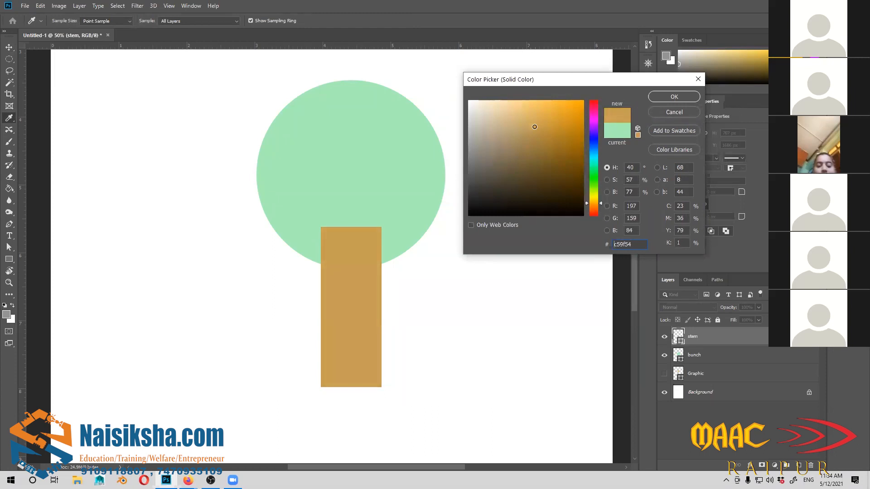
{"action": "left_click", "coordinate": [687, 99]}
Step: Move the stem slightly higher into the circle, to about Y 1654 px
{"action": "left_click_drag", "start_coordinate": [337, 298], "coordinate": [338, 291]}
{"action": "left_click_drag", "start_coordinate": [440, 356], "coordinate": [468, 413]}
{"action": "key", "text": "ctrl+minus"}
{"action": "key", "text": "ctrl+minus"}
{"action": "key", "text": "ctrl+plus"}
{"action": "key", "text": "ctrl+plus"}
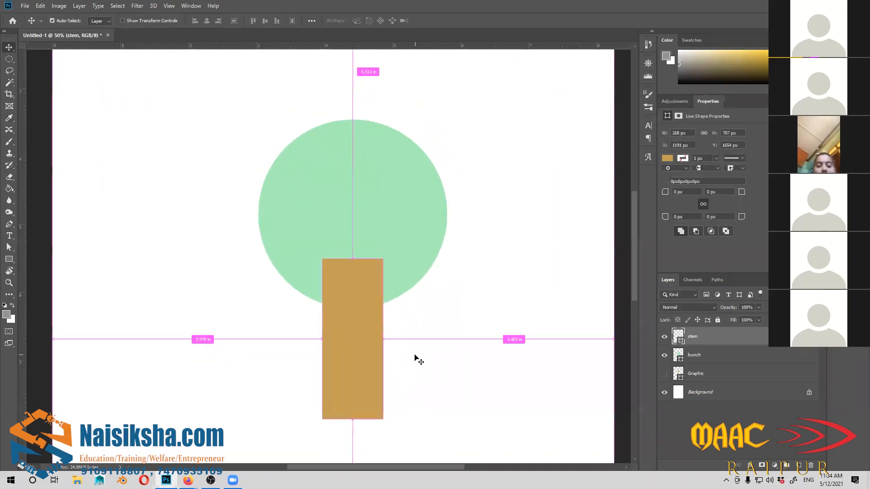
{"action": "key", "text": "ctrl+minus"}
{"action": "key", "text": "ctrl+minus"}
{"action": "key", "text": "ctrl+plus"}
{"action": "key", "text": "ctrl+plus"}
{"action": "key", "text": "ctrl+minus"}
{"action": "key", "text": "ctrl+minus"}
{"action": "key", "text": "ctrl+plus"}
{"action": "key", "text": "ctrl+plus"}
{"action": "key", "text": "ctrl+minus"}
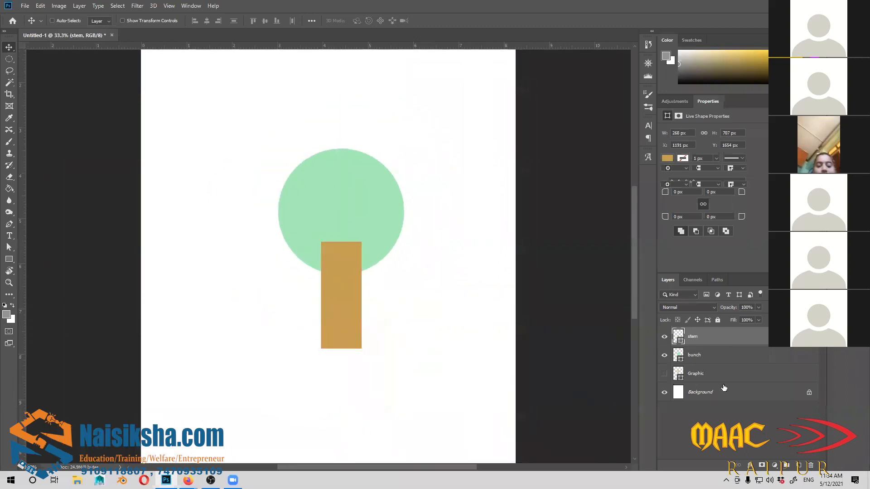
Step: Make the bunch layer active and activate the Pen tool
{"action": "left_click", "coordinate": [723, 354]}
{"action": "key", "text": "ctrl+plus"}
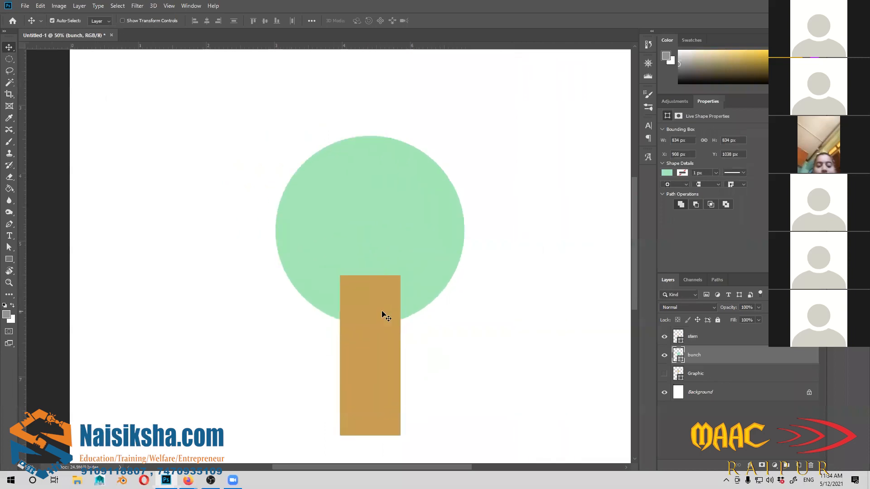
{"action": "left_click_drag", "start_coordinate": [422, 294], "coordinate": [425, 305]}
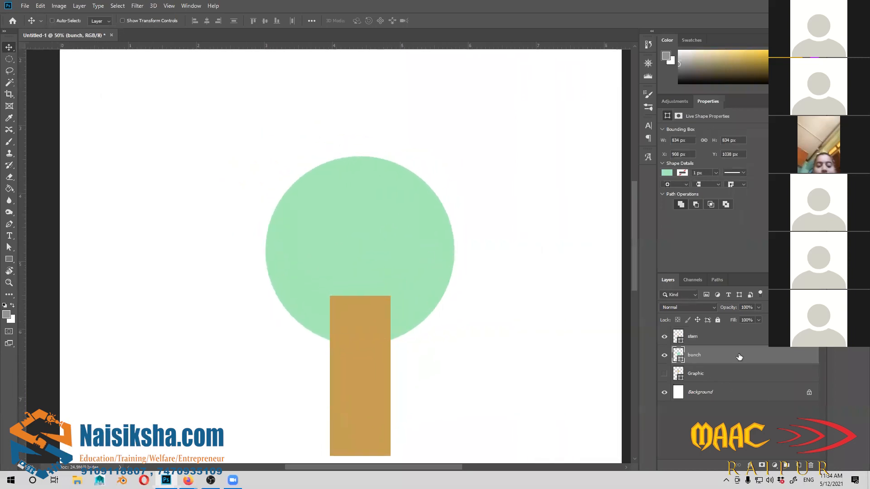
{"action": "left_click_drag", "start_coordinate": [354, 282], "coordinate": [380, 307]}
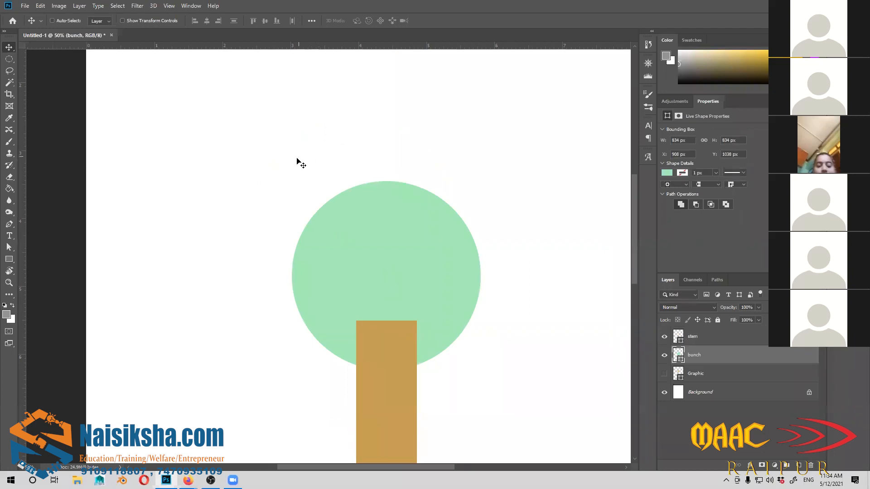
{"action": "left_click", "coordinate": [9, 259]}
{"action": "left_click", "coordinate": [9, 260]}
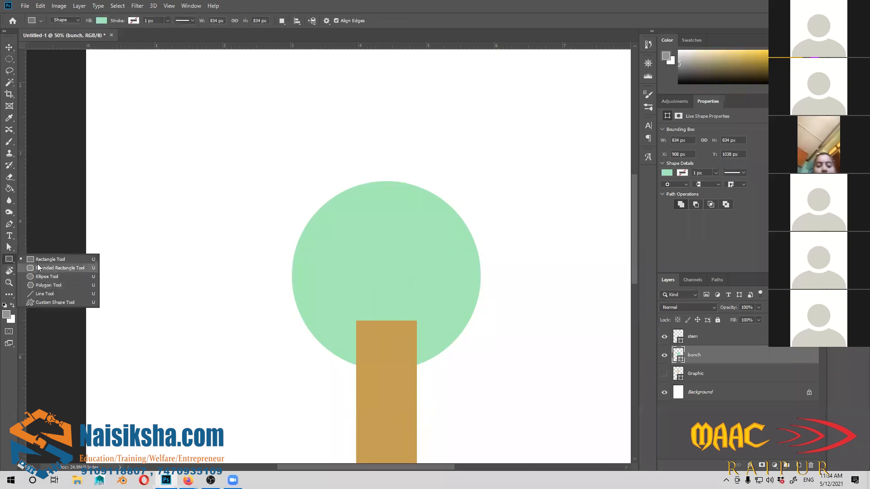
{"action": "left_click", "coordinate": [10, 260]}
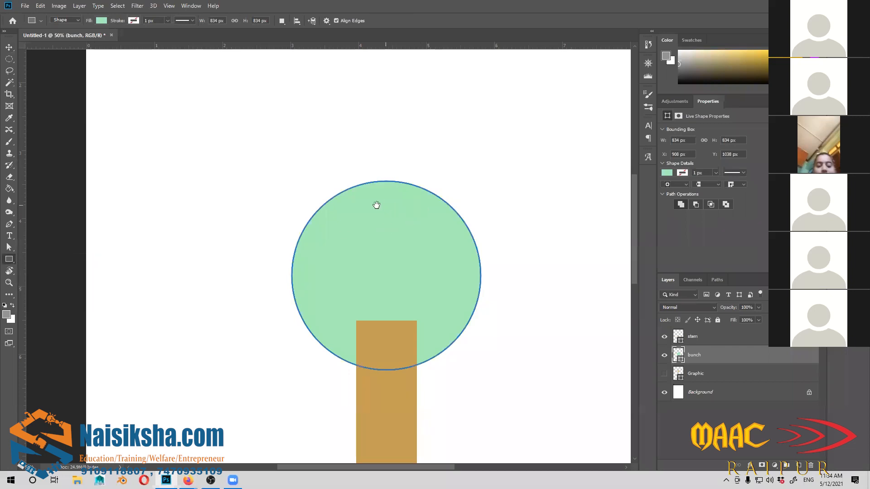
{"action": "scroll", "coordinate": [381, 204], "scroll_direction": "right", "scroll_amount": 1}
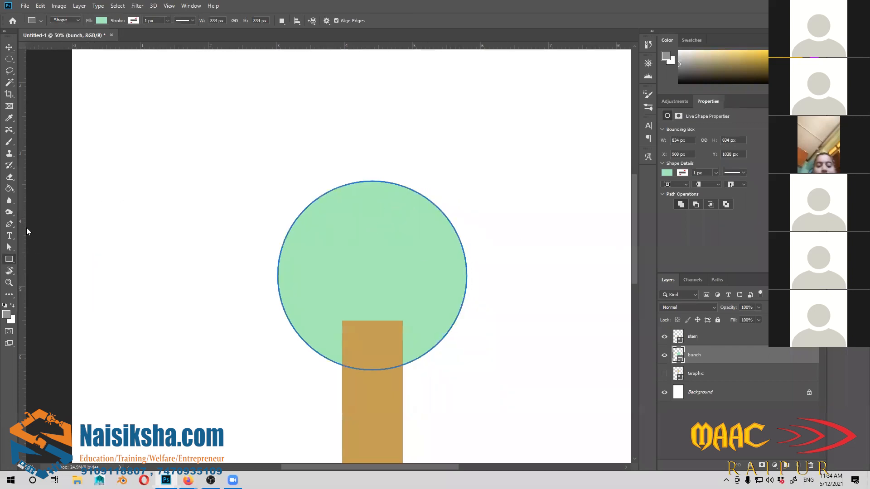
{"action": "left_click", "coordinate": [10, 224]}
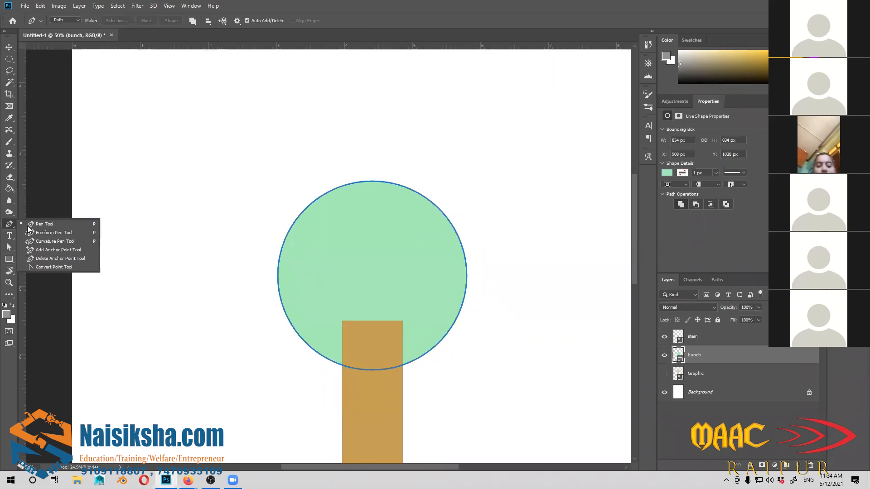
{"action": "left_click", "coordinate": [57, 224]}
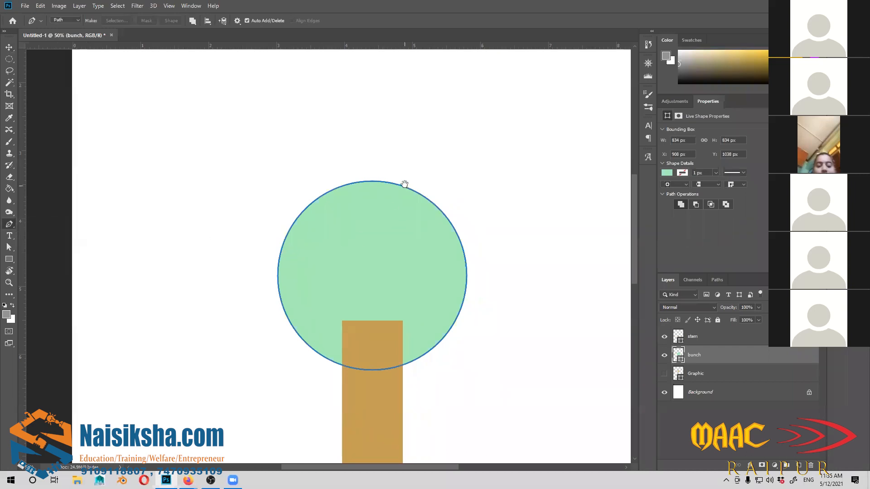
{"action": "scroll", "coordinate": [409, 205], "scroll_direction": "up", "scroll_amount": 1}
{"action": "left_click", "coordinate": [799, 466]}
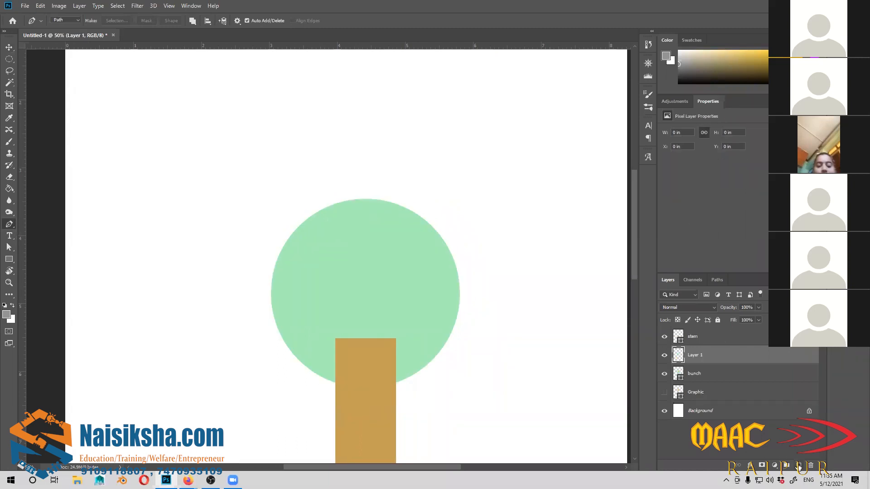
{"action": "key", "text": "ctrl+z"}
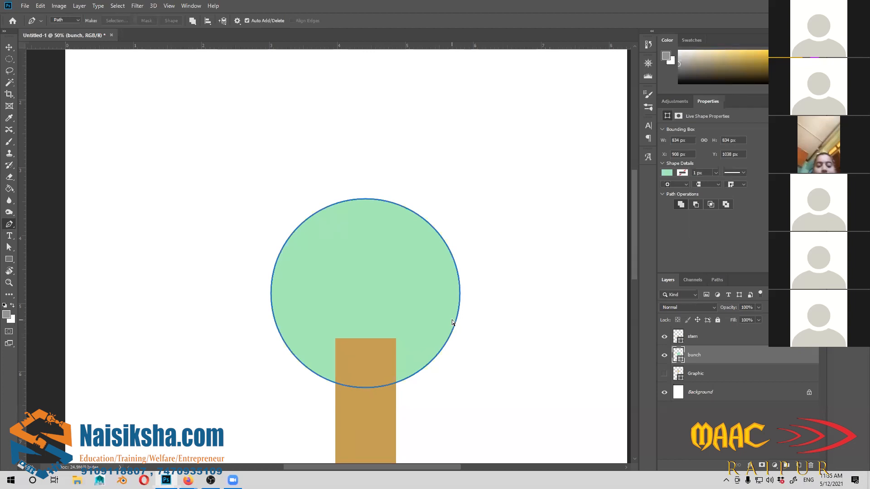
Step: Create a new layer named leaves directly above the bunch layer
{"action": "key", "text": "ctrl+shift+n"}
{"action": "left_click_drag", "start_coordinate": [510, 131], "coordinate": [481, 106]}
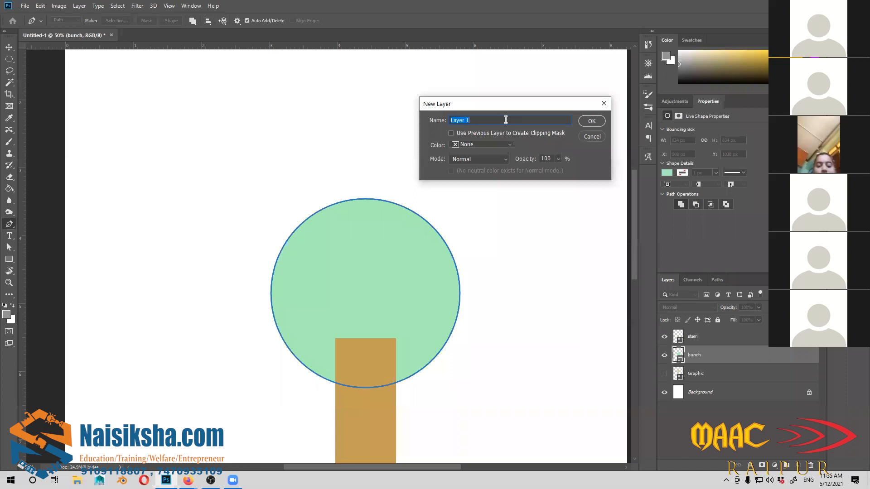
{"action": "type", "text": "leaves"}
{"action": "left_click", "coordinate": [592, 121]}
Step: Draw a closed five-point leaf-like path in the empty area above the green circle with the Pen tool
{"action": "left_click_drag", "start_coordinate": [555, 316], "coordinate": [526, 279]}
{"action": "left_click_drag", "start_coordinate": [449, 251], "coordinate": [442, 299]}
{"action": "key", "text": "ctrl+plus"}
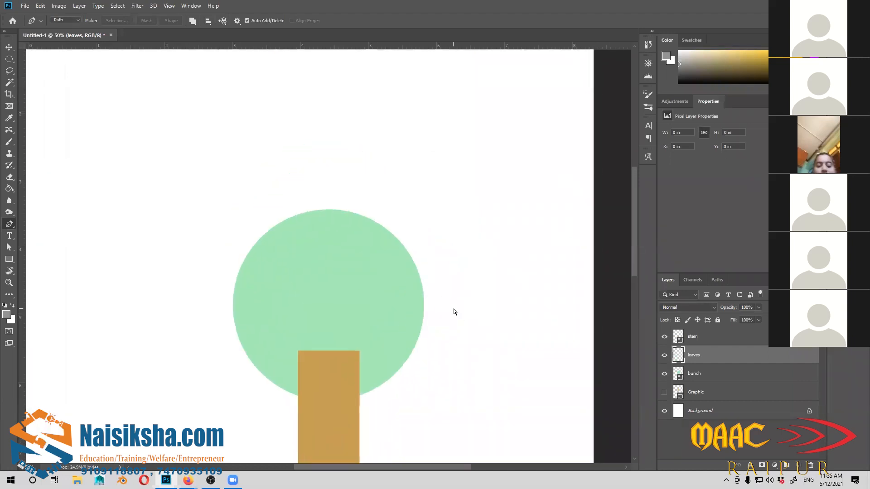
{"action": "left_click_drag", "start_coordinate": [404, 176], "coordinate": [491, 233]}
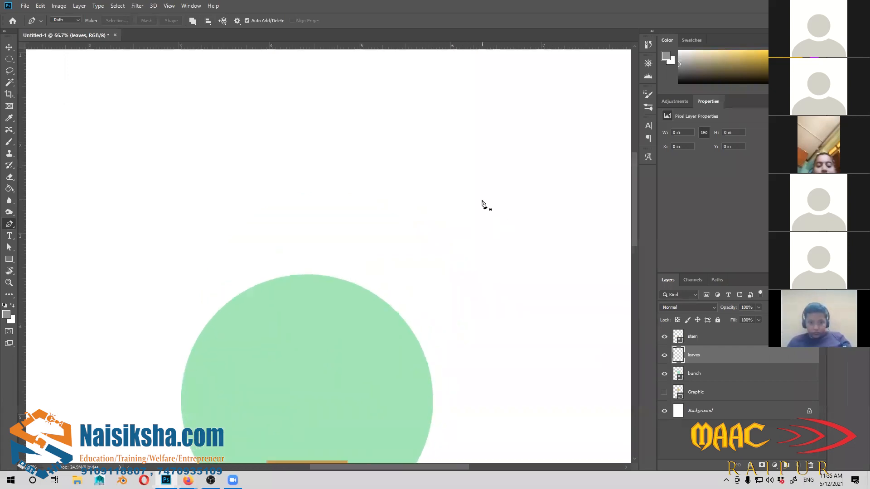
{"action": "left_click", "coordinate": [315, 192]}
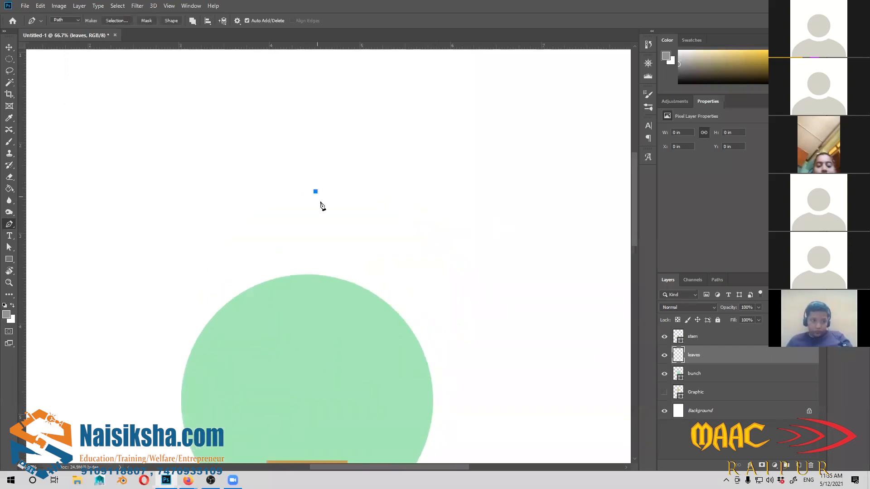
{"action": "left_click", "coordinate": [399, 146]}
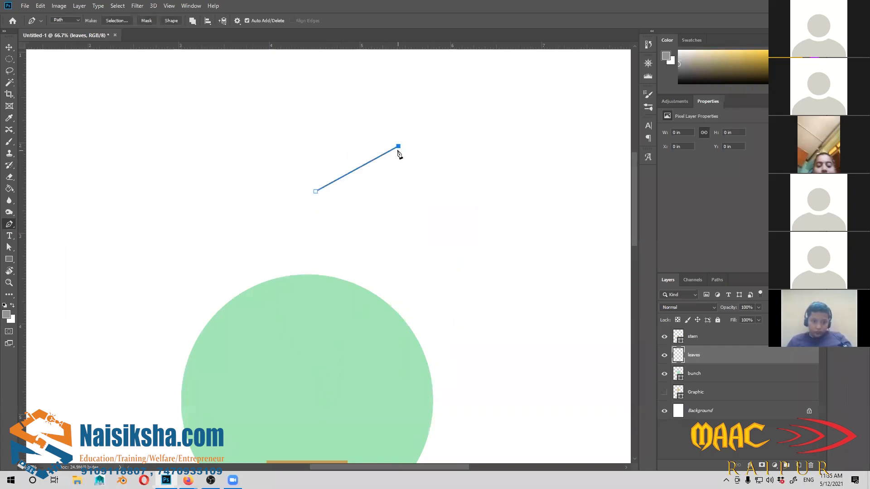
{"action": "left_click", "coordinate": [445, 148]}
{"action": "left_click", "coordinate": [411, 183]}
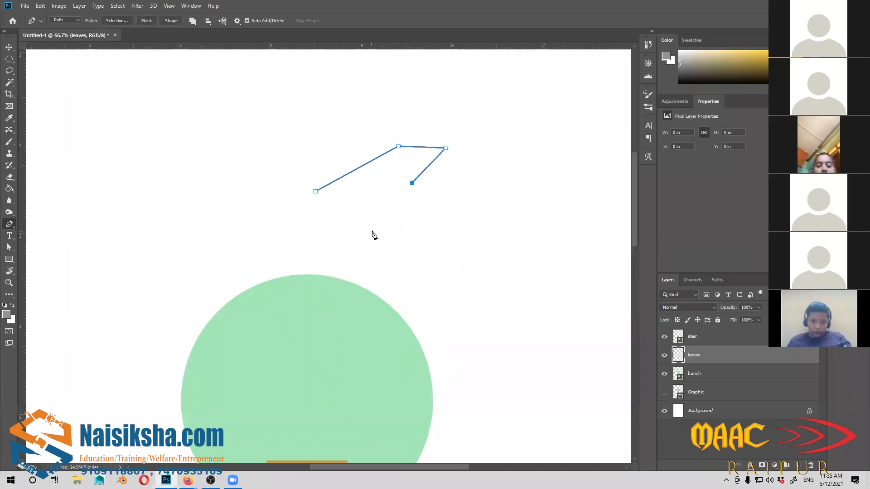
{"action": "left_click", "coordinate": [324, 208]}
{"action": "left_click", "coordinate": [316, 192]}
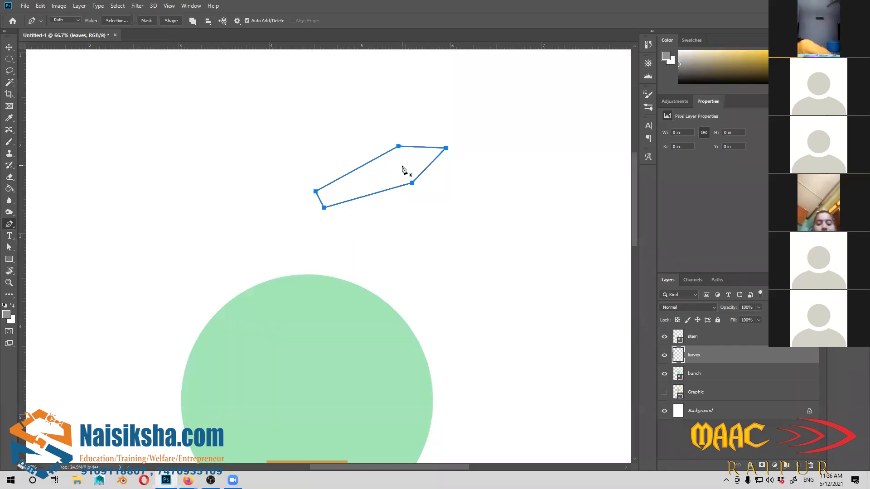
{"action": "key", "text": "v"}
{"action": "left_click_drag", "start_coordinate": [436, 274], "coordinate": [417, 258]}
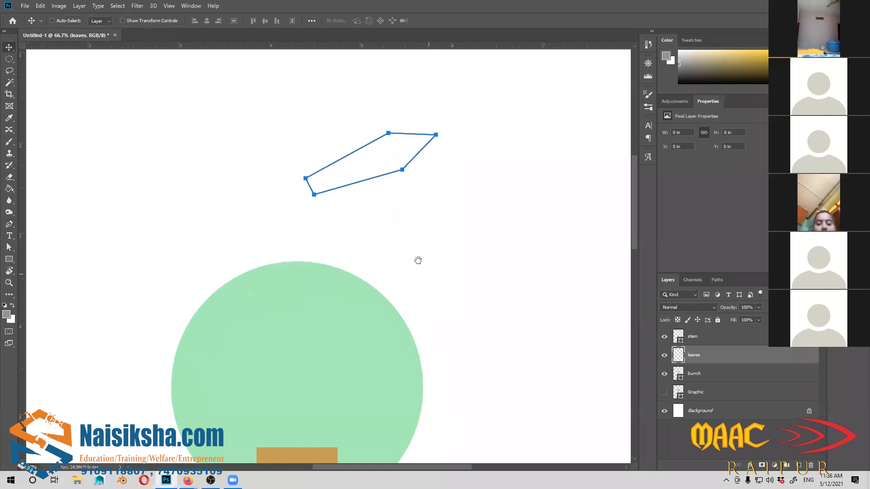
{"action": "left_click", "coordinate": [12, 261]}
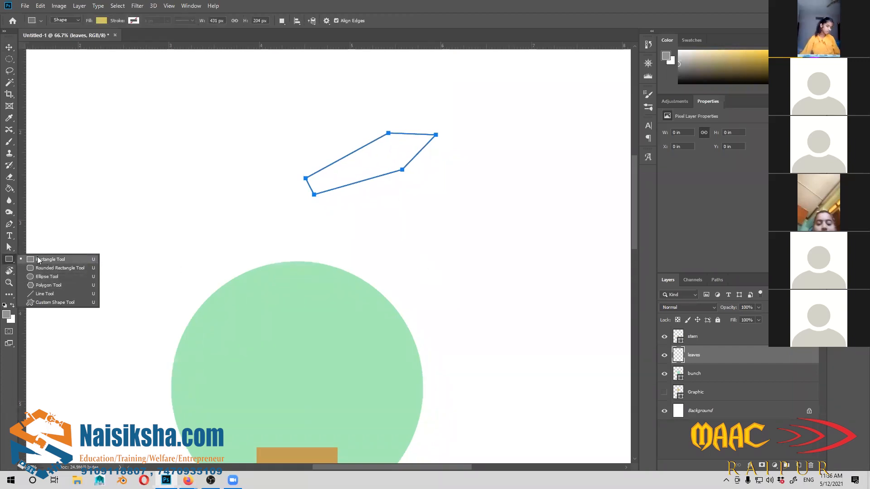
{"action": "left_click", "coordinate": [23, 259]}
{"action": "left_click", "coordinate": [9, 224]}
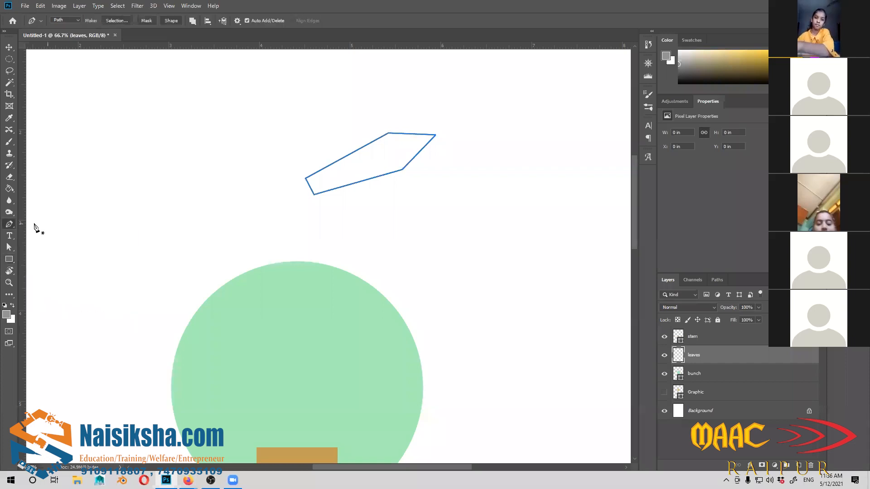
{"action": "left_click", "coordinate": [8, 261]}
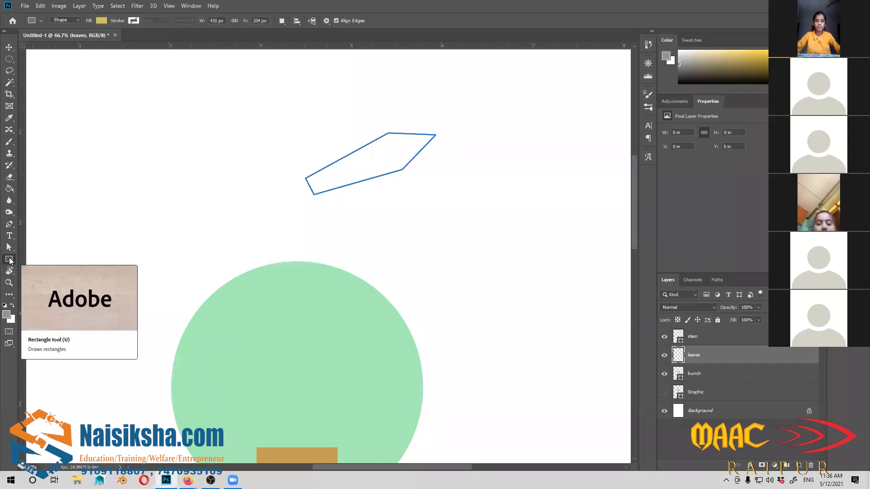
{"action": "left_click", "coordinate": [679, 373]}
{"action": "double_click", "coordinate": [679, 372]}
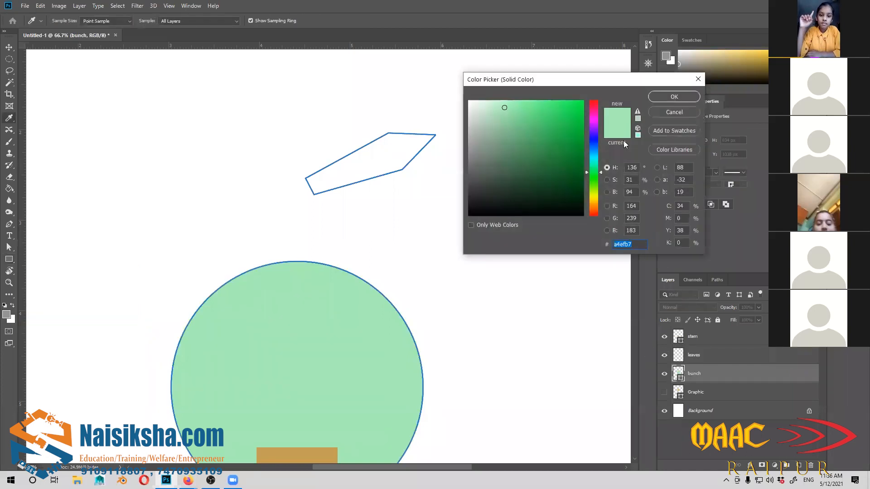
{"action": "left_click", "coordinate": [687, 112]}
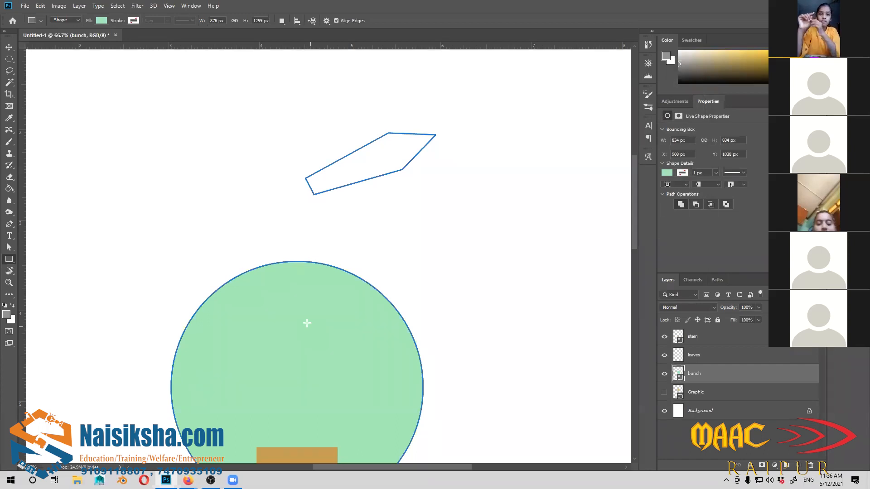
{"action": "key", "text": "alt+bracketright"}
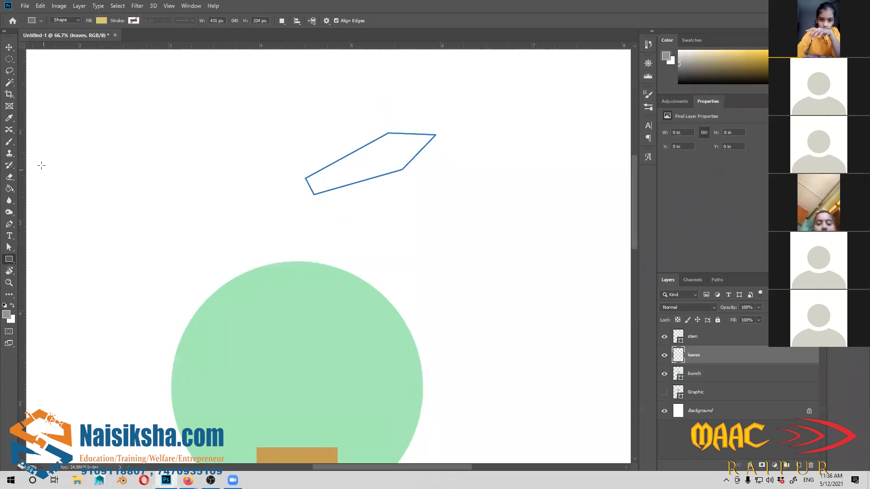
{"action": "left_click", "coordinate": [13, 223]}
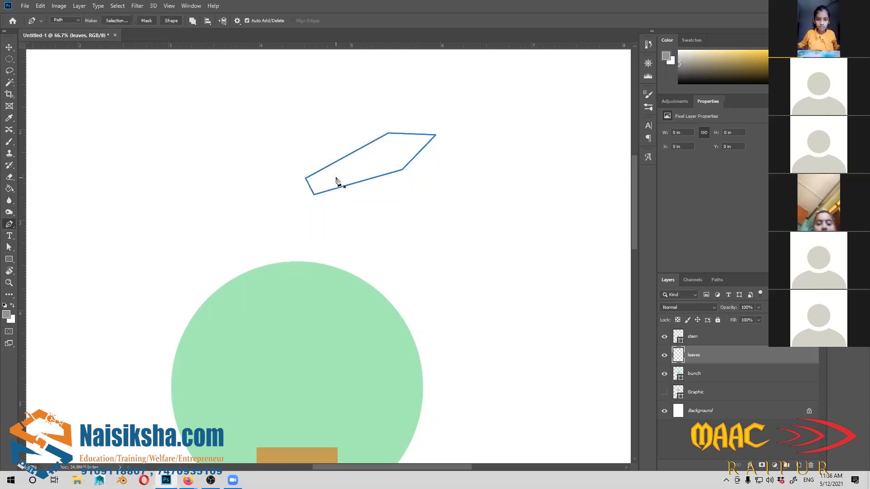
Step: Set the foreground colour to the circle's light green, a4efb7, by sampling it from the canvas
{"action": "left_click", "coordinate": [6, 317]}
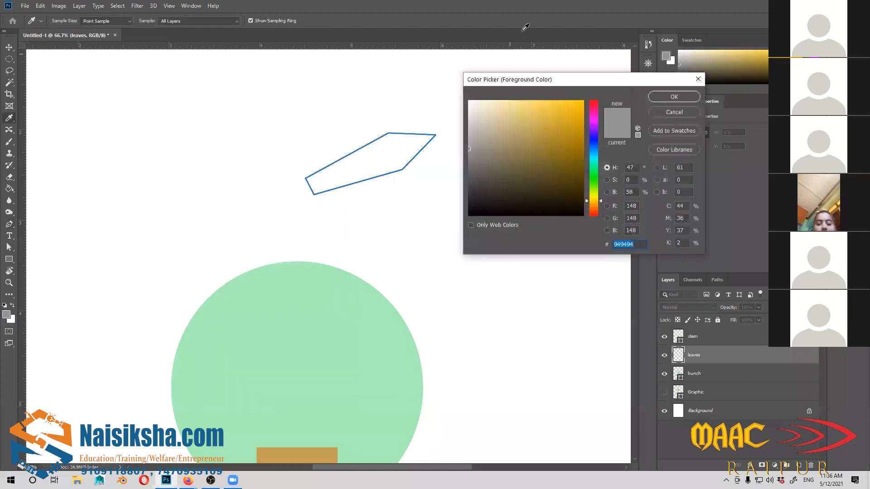
{"action": "left_click_drag", "start_coordinate": [572, 83], "coordinate": [569, 46]}
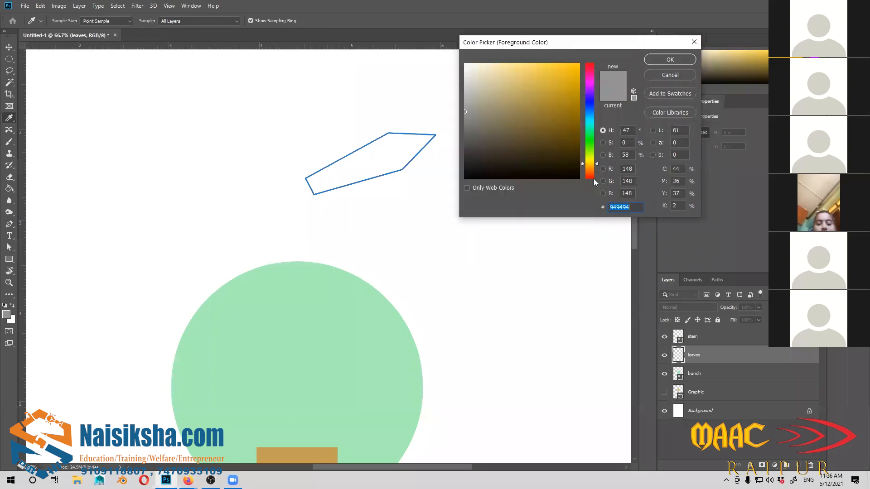
{"action": "left_click", "coordinate": [591, 138]}
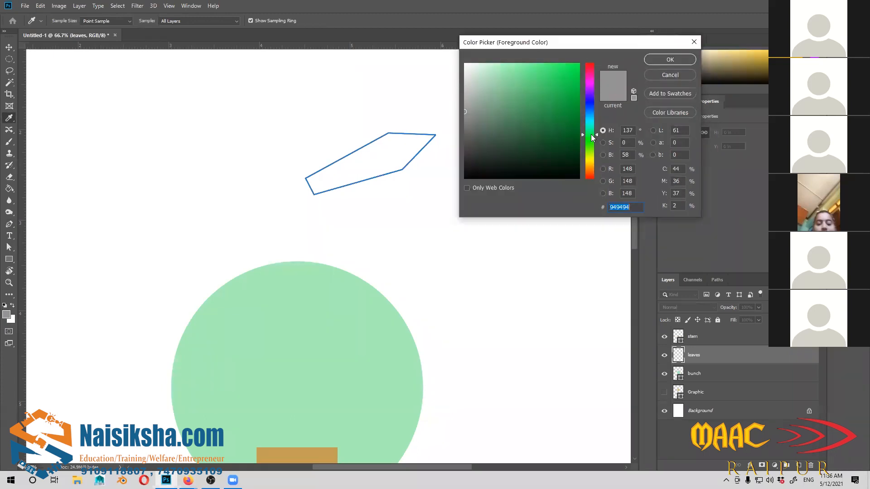
{"action": "left_click", "coordinate": [334, 307]}
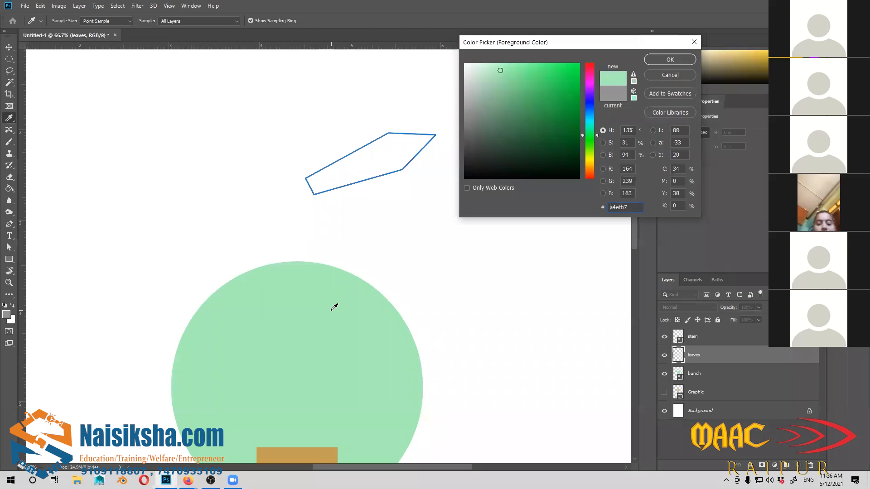
{"action": "left_click", "coordinate": [671, 60]}
Step: Move the path's lower-right anchor point up and inward with Direct Selection to narrow the shape
{"action": "scroll", "coordinate": [402, 231], "scroll_direction": "up", "scroll_amount": 2}
{"action": "key", "text": "p"}
{"action": "key", "text": "v"}
{"action": "left_click_drag", "start_coordinate": [421, 264], "coordinate": [398, 269]}
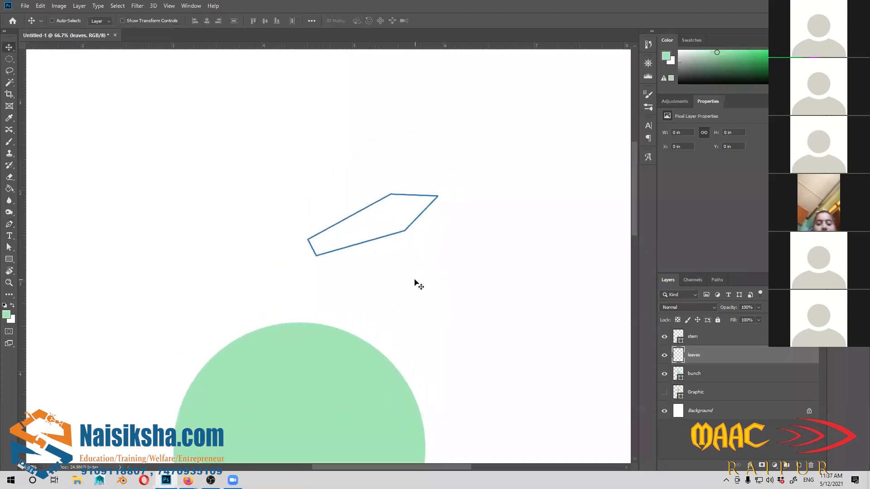
{"action": "key", "text": "ctrl+plus"}
{"action": "left_click_drag", "start_coordinate": [428, 239], "coordinate": [383, 261]}
{"action": "key", "text": "a"}
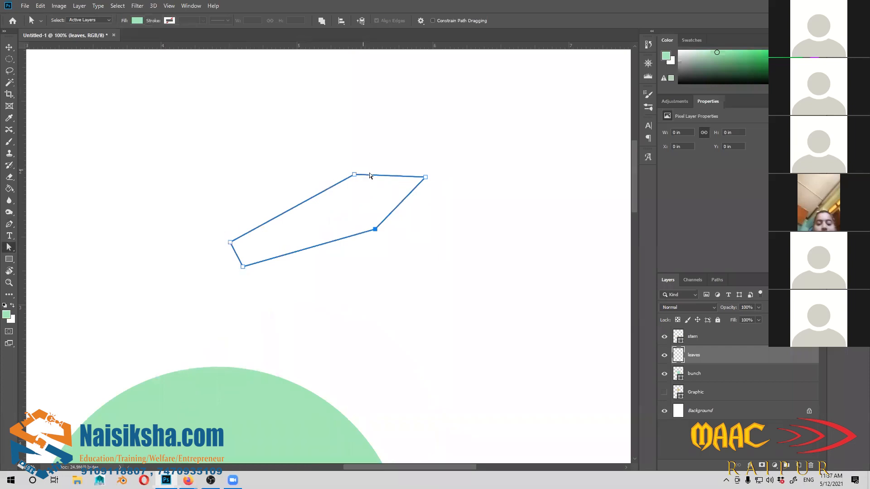
{"action": "left_click_drag", "start_coordinate": [385, 243], "coordinate": [387, 278]}
{"action": "left_click_drag", "start_coordinate": [381, 185], "coordinate": [363, 281]}
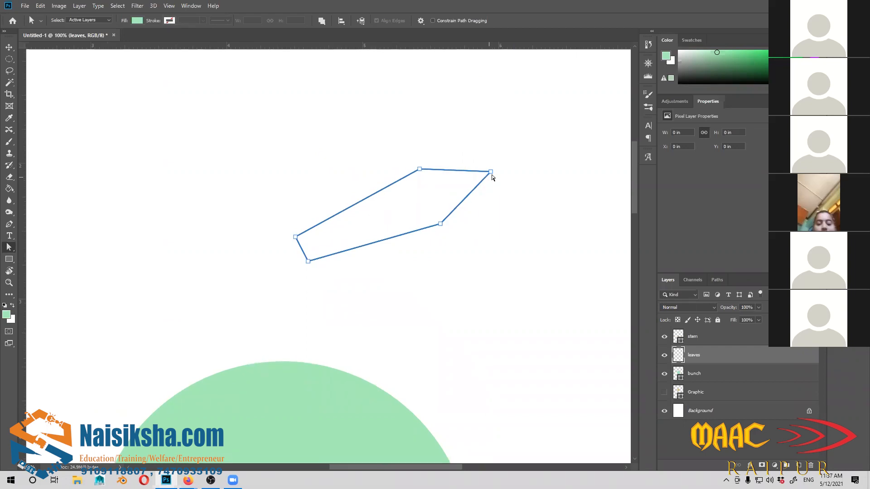
{"action": "left_click_drag", "start_coordinate": [439, 208], "coordinate": [425, 212]}
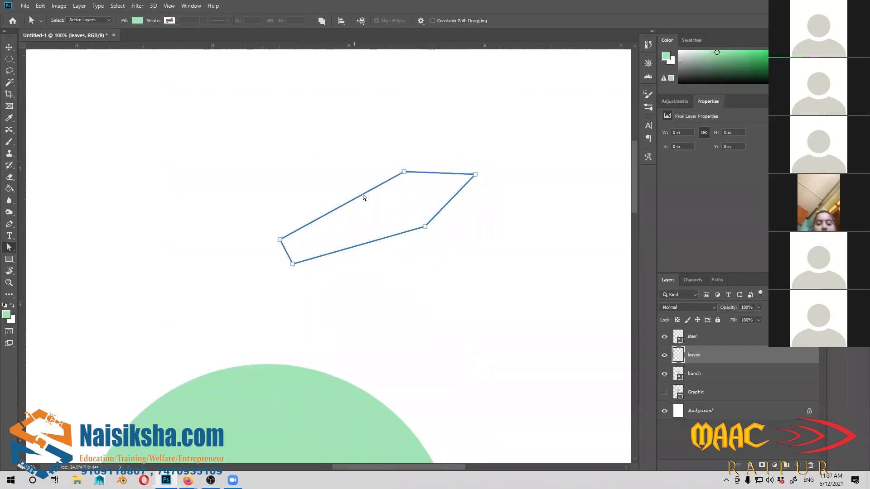
{"action": "left_click_drag", "start_coordinate": [415, 245], "coordinate": [409, 270]}
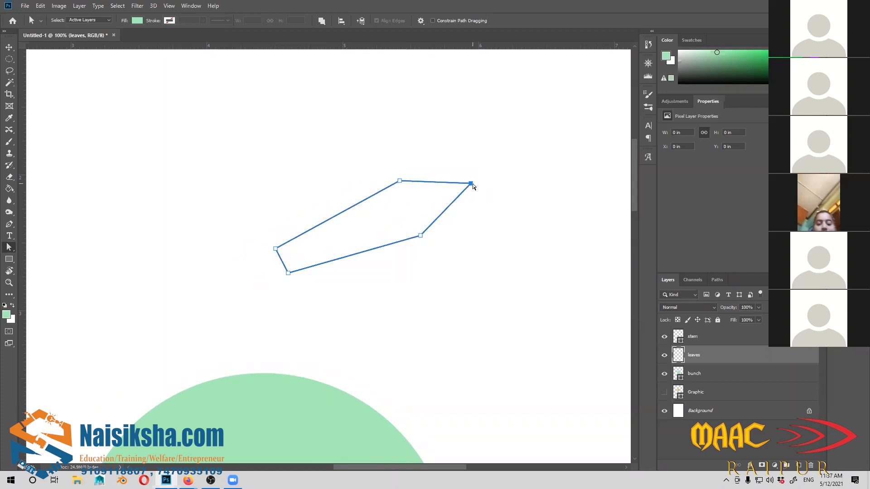
{"action": "left_click", "coordinate": [420, 238]}
{"action": "left_click_drag", "start_coordinate": [420, 236], "coordinate": [406, 212]}
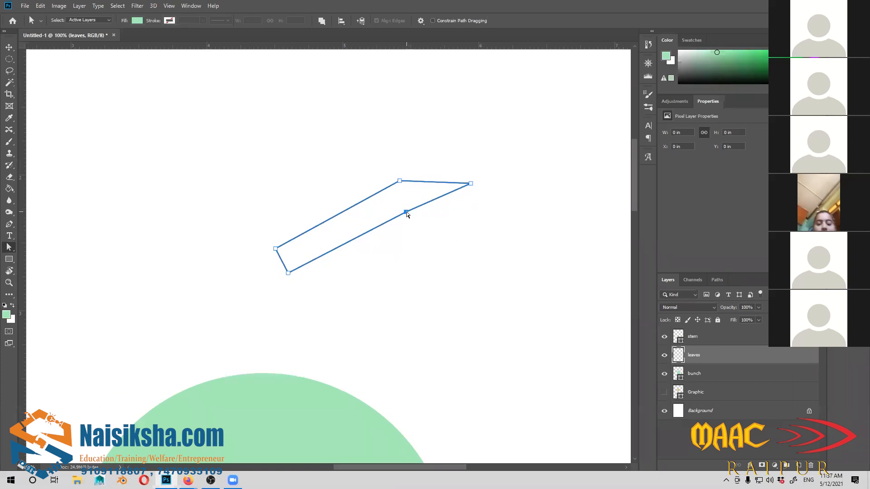
Step: Reshape the path into a wider leaf outline by repositioning its upper, lower, base and tip anchor points with Direct Selection
{"action": "left_click", "coordinate": [9, 247]}
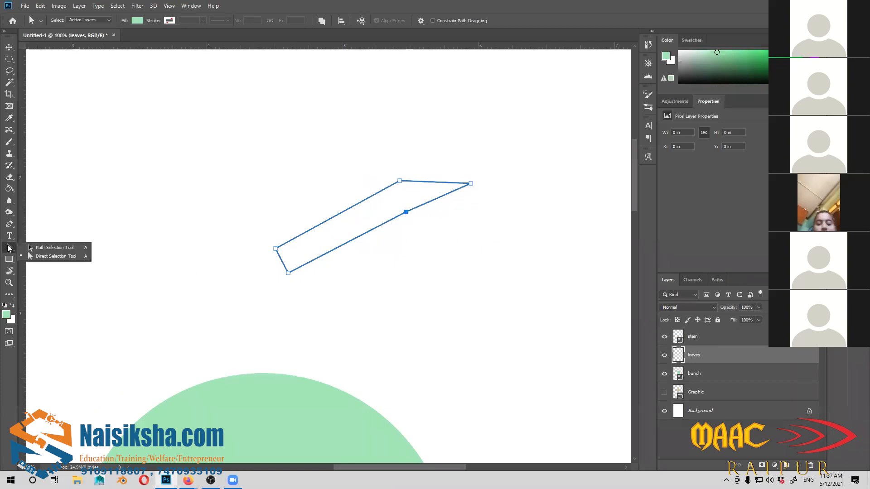
{"action": "left_click", "coordinate": [53, 256]}
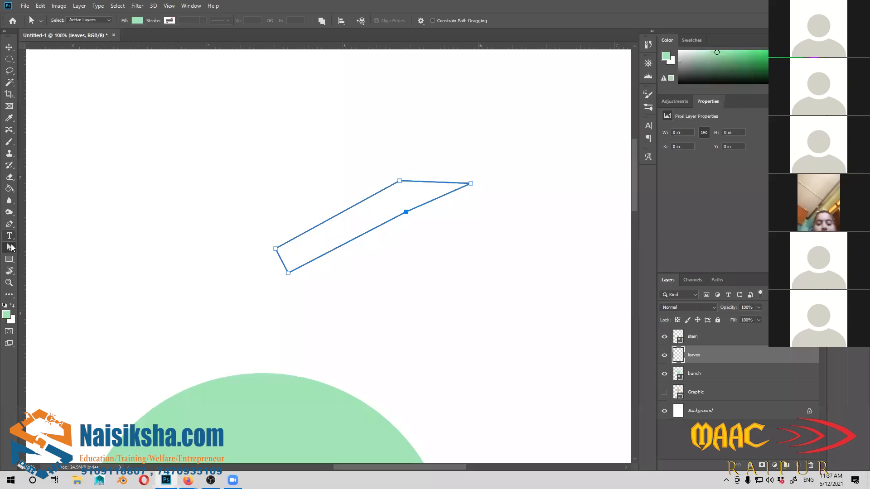
{"action": "left_click", "coordinate": [400, 180], "text": "shift"}
{"action": "left_click_drag", "start_coordinate": [406, 214], "coordinate": [405, 203]}
{"action": "left_click_drag", "start_coordinate": [471, 183], "coordinate": [472, 187]}
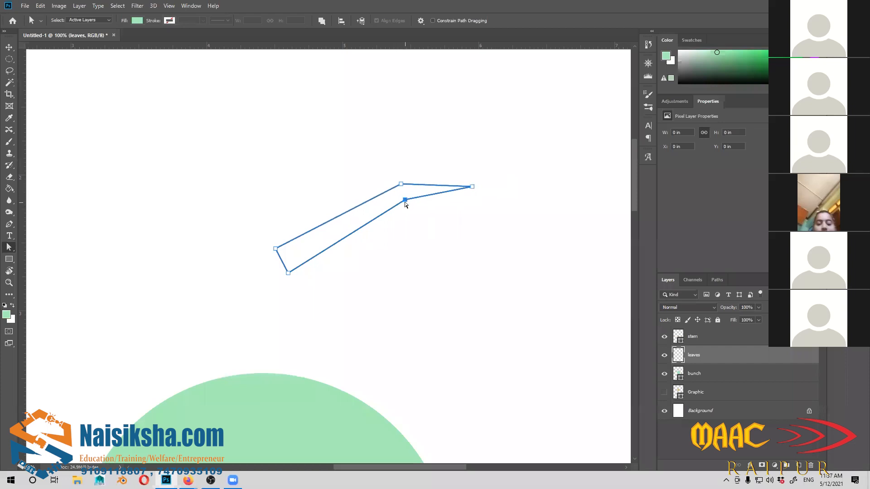
{"action": "left_click_drag", "start_coordinate": [405, 202], "coordinate": [408, 214]}
{"action": "left_click_drag", "start_coordinate": [288, 274], "coordinate": [291, 281]}
{"action": "left_click_drag", "start_coordinate": [276, 248], "coordinate": [309, 243]}
{"action": "left_click_drag", "start_coordinate": [411, 215], "coordinate": [442, 236]}
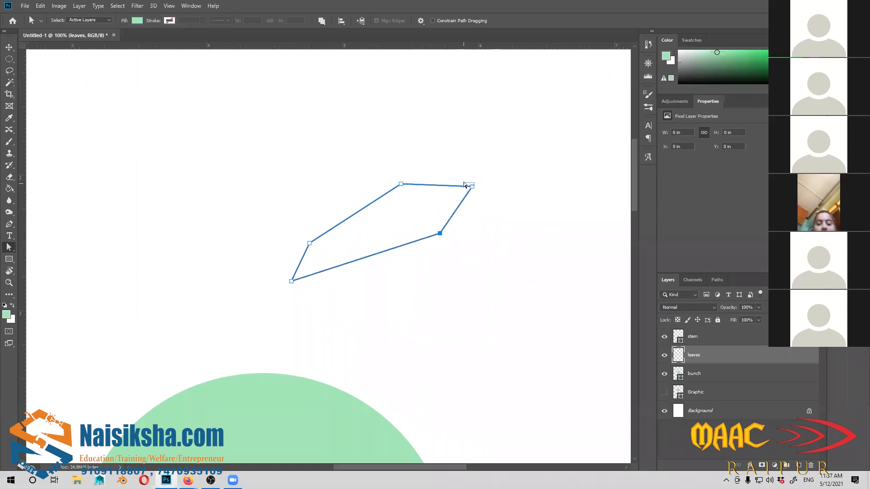
{"action": "left_click", "coordinate": [472, 186]}
{"action": "left_click_drag", "start_coordinate": [472, 186], "coordinate": [465, 173]}
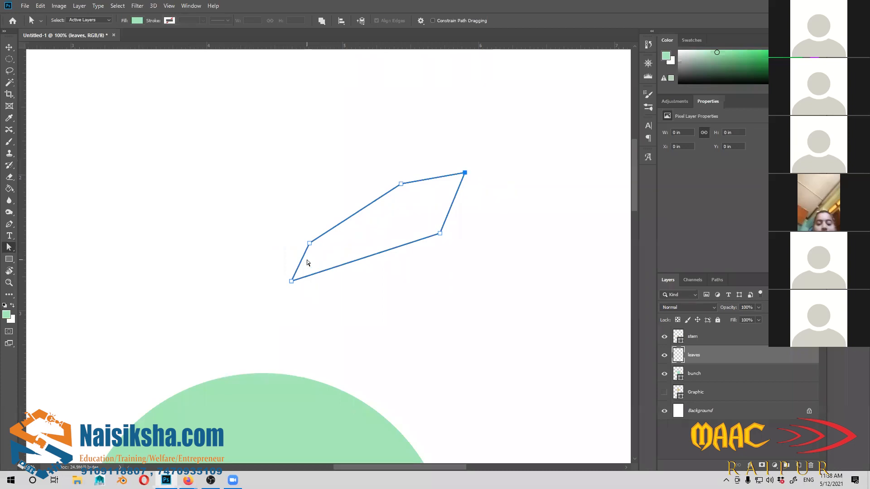
Step: Round the leaf path's tip, lower-right, upper and upper-left corners into smooth curves with the Convert Point tool
{"action": "left_click", "coordinate": [8, 225]}
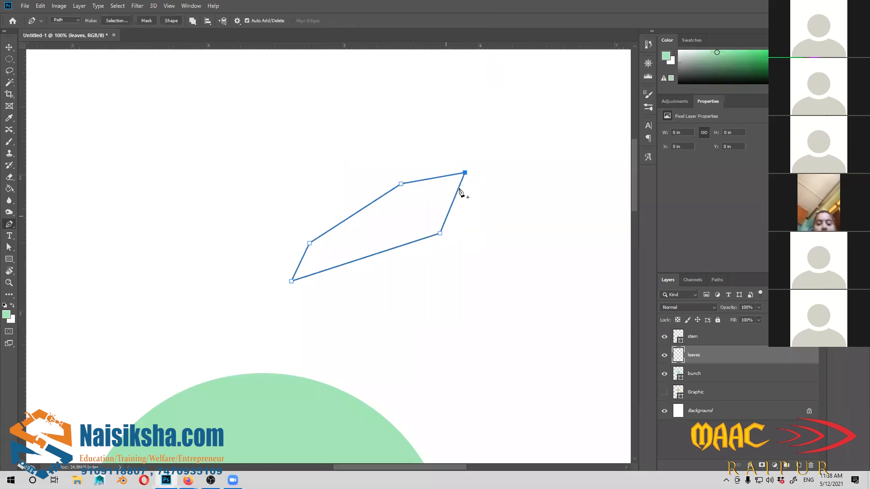
{"action": "right_click", "coordinate": [8, 225]}
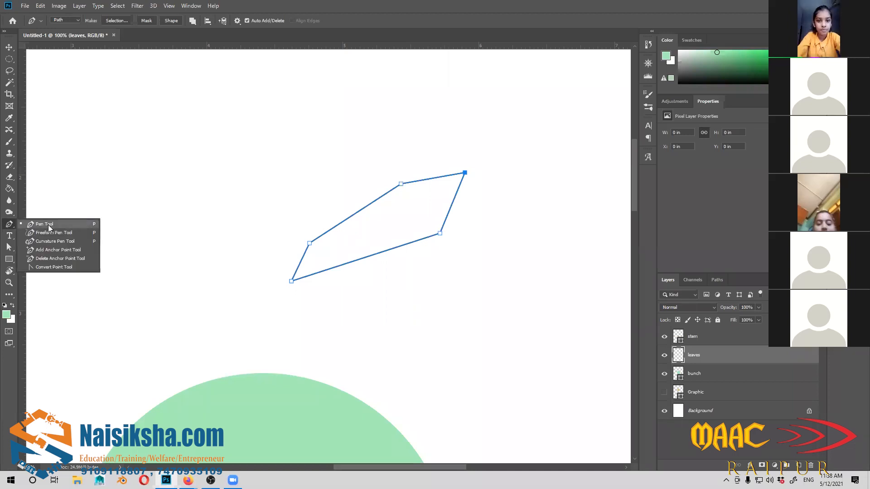
{"action": "left_click", "coordinate": [55, 268]}
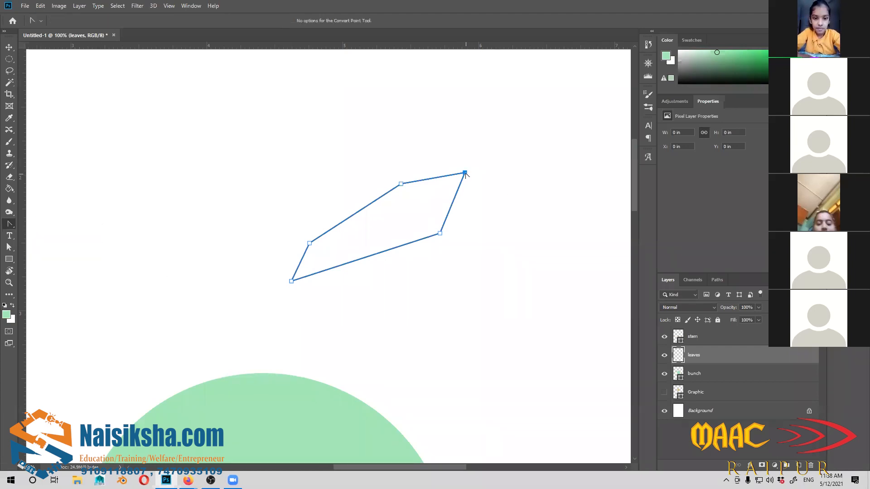
{"action": "mouse_move", "coordinate": [465, 173]}
{"action": "left_mouse_down"}
{"action": "mouse_move", "coordinate": [482, 198]}
{"action": "mouse_move", "coordinate": [473, 182]}
{"action": "left_mouse_up"}
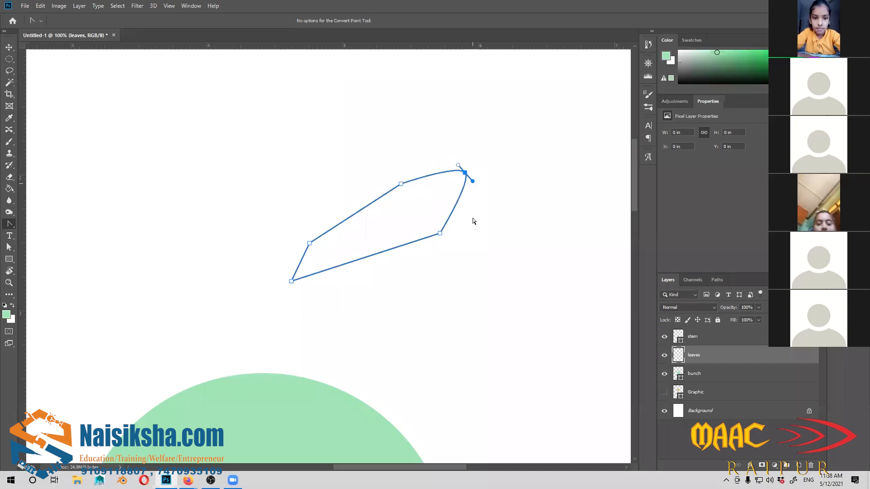
{"action": "left_click_drag", "start_coordinate": [441, 235], "coordinate": [414, 256]}
{"action": "left_click_drag", "start_coordinate": [401, 183], "coordinate": [421, 178]}
{"action": "left_click_drag", "start_coordinate": [309, 244], "coordinate": [329, 219]}
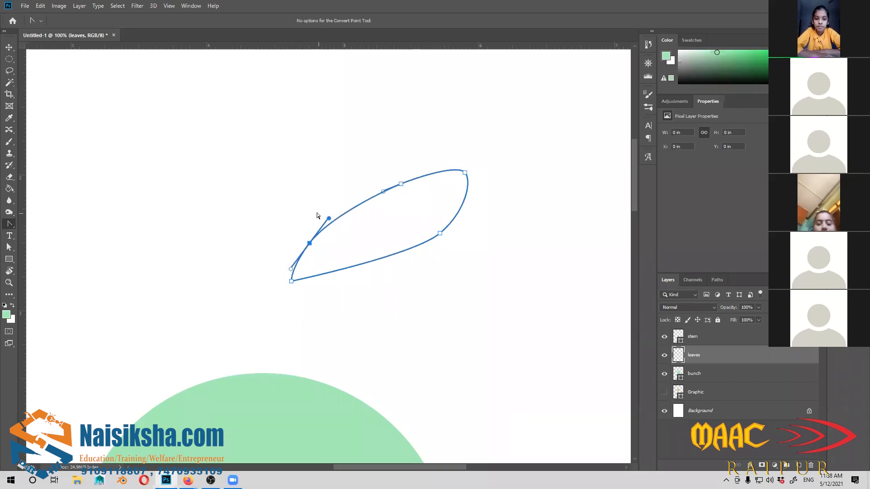
Step: Switch back to the Pen tool and check the foreground colour for the leaf in the Color Picker
{"action": "right_click", "coordinate": [4, 225]}
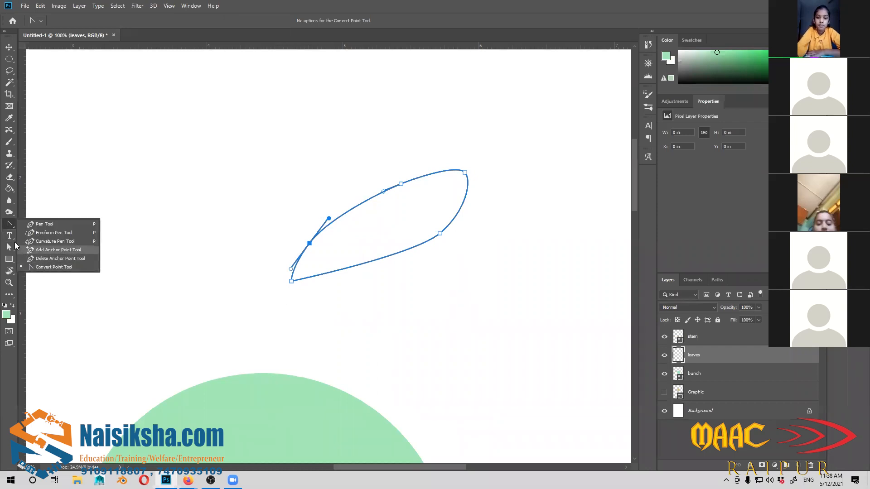
{"action": "left_click", "coordinate": [438, 215]}
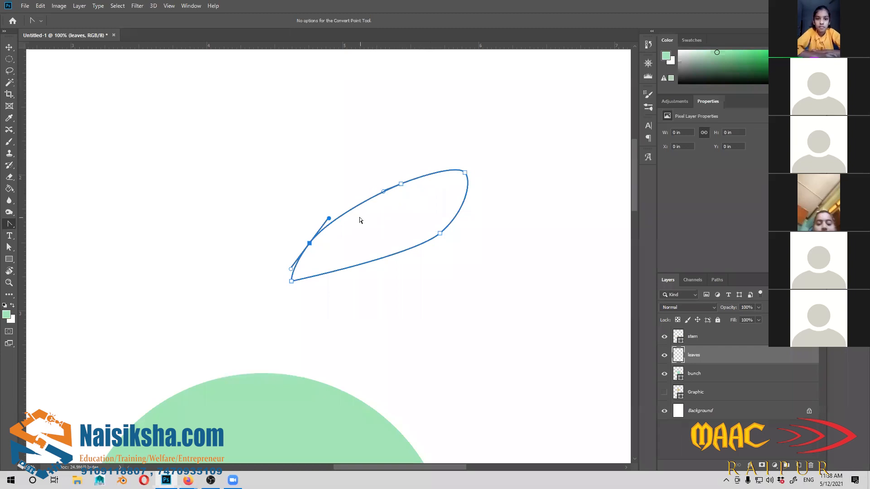
{"action": "right_click", "coordinate": [9, 224]}
{"action": "left_click", "coordinate": [38, 225]}
{"action": "scroll", "coordinate": [406, 278], "scroll_direction": "down", "scroll_amount": 4}
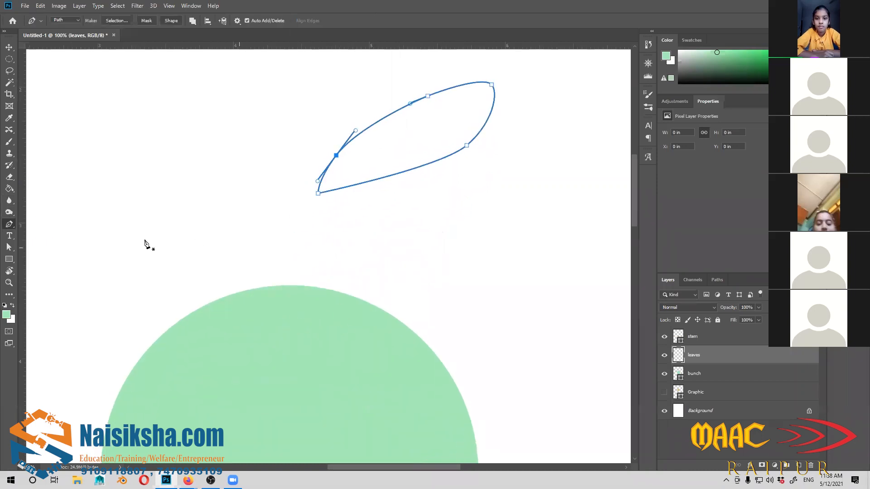
{"action": "key", "text": "i"}
{"action": "left_click", "coordinate": [8, 314]}
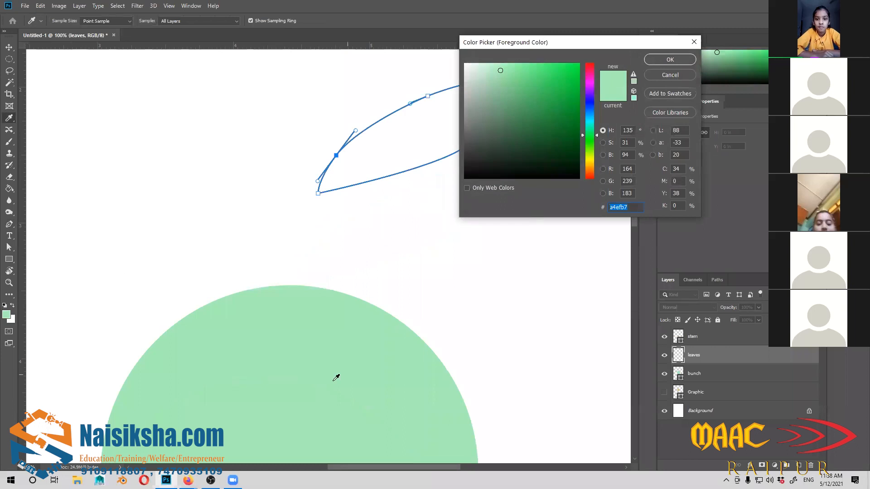
{"action": "left_click", "coordinate": [658, 61]}
{"action": "key", "text": "p"}
{"action": "scroll", "coordinate": [453, 159], "scroll_direction": "up", "scroll_amount": 2}
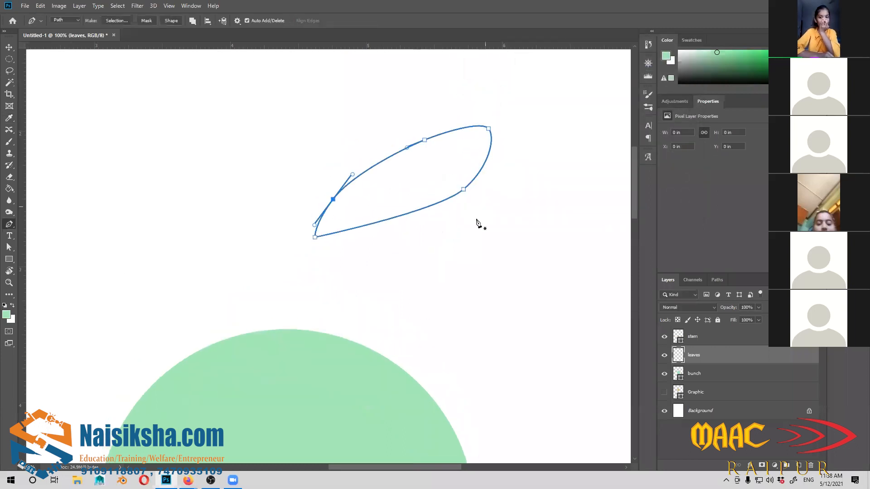
Step: Fill the leaf path with the foreground colour in Normal mode at 100% opacity, with no feathering and anti-aliasing on
{"action": "right_click", "coordinate": [9, 224]}
{"action": "left_click", "coordinate": [45, 223]}
{"action": "right_click", "coordinate": [442, 171]}
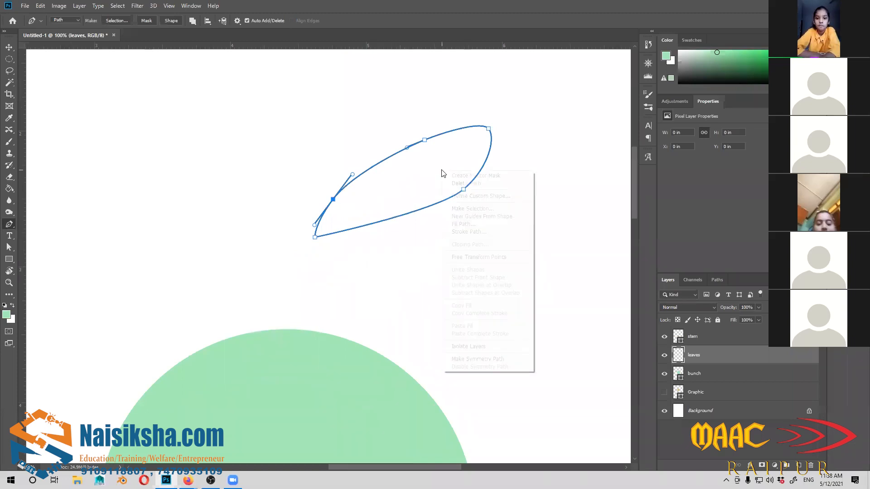
{"action": "left_click", "coordinate": [472, 224]}
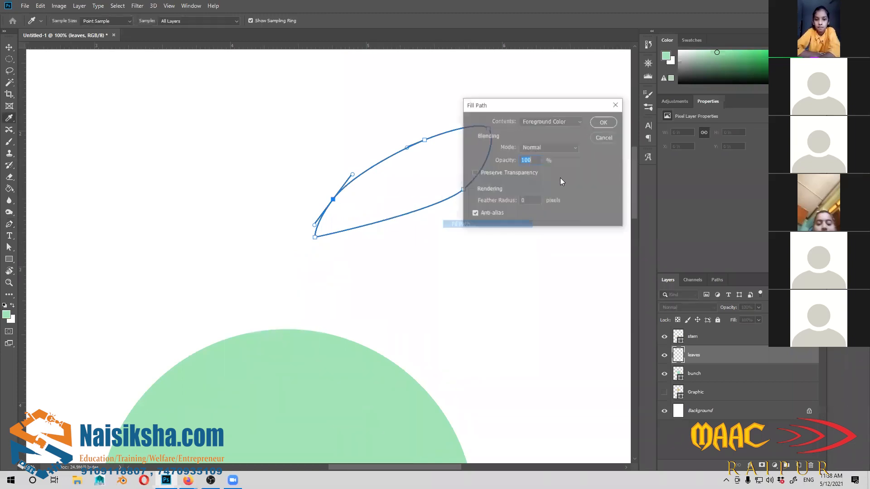
{"action": "left_click", "coordinate": [604, 122]}
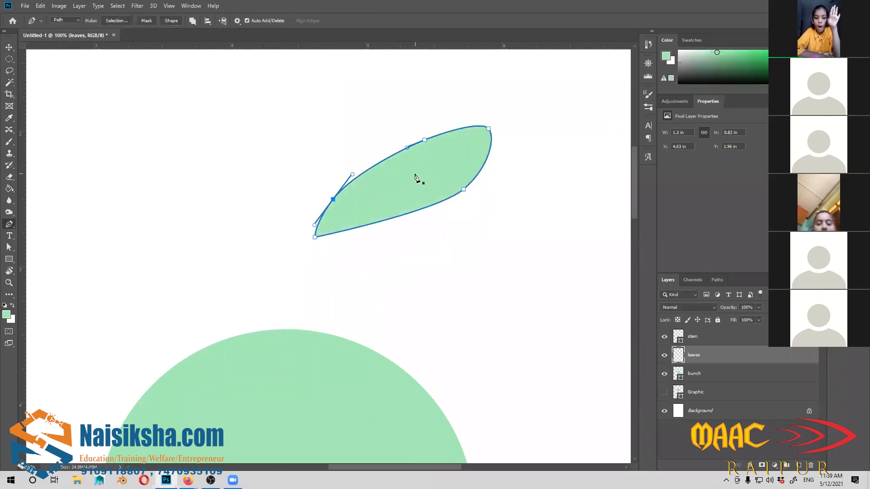
{"action": "right_click", "coordinate": [415, 174]}
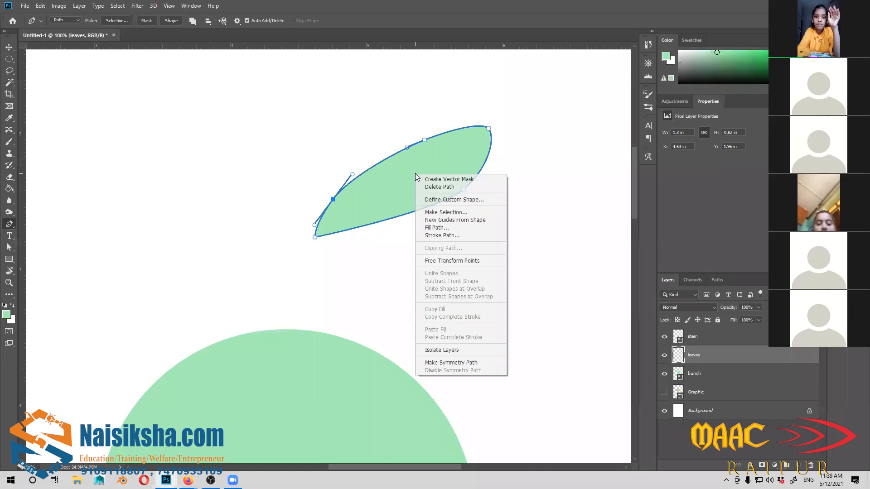
{"action": "left_click", "coordinate": [437, 227]}
{"action": "left_click", "coordinate": [605, 137]}
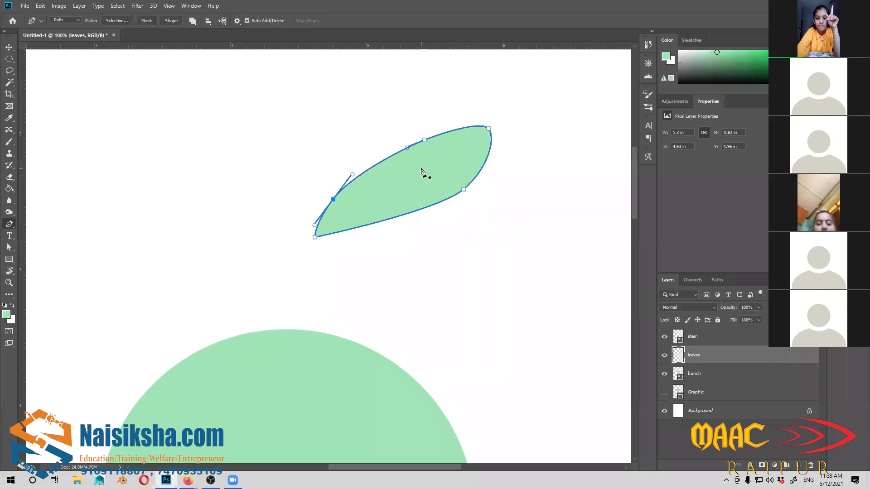
Step: Apply the foreground-colour fill to the leaf path a second time
{"action": "right_click", "coordinate": [396, 173]}
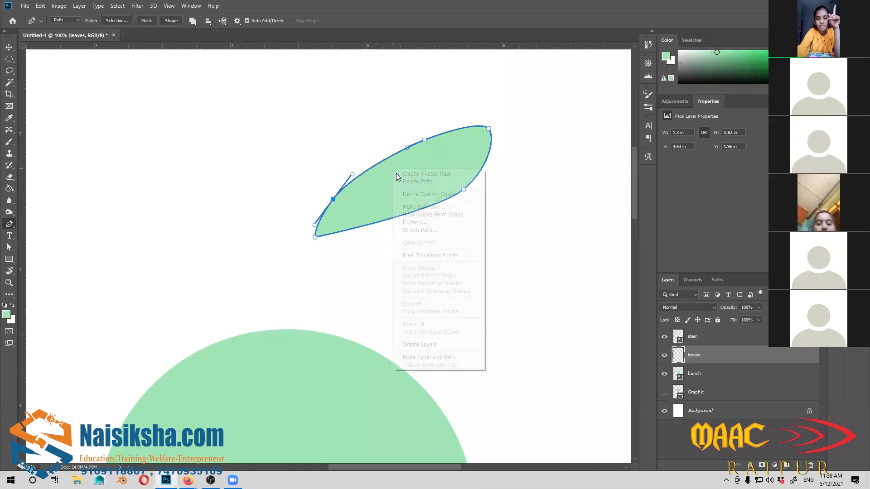
{"action": "left_click", "coordinate": [410, 223]}
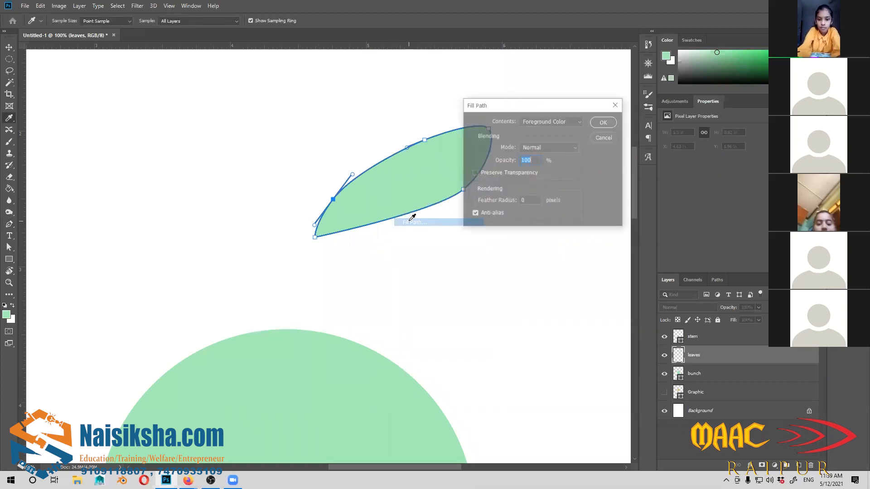
{"action": "key", "text": "Return"}
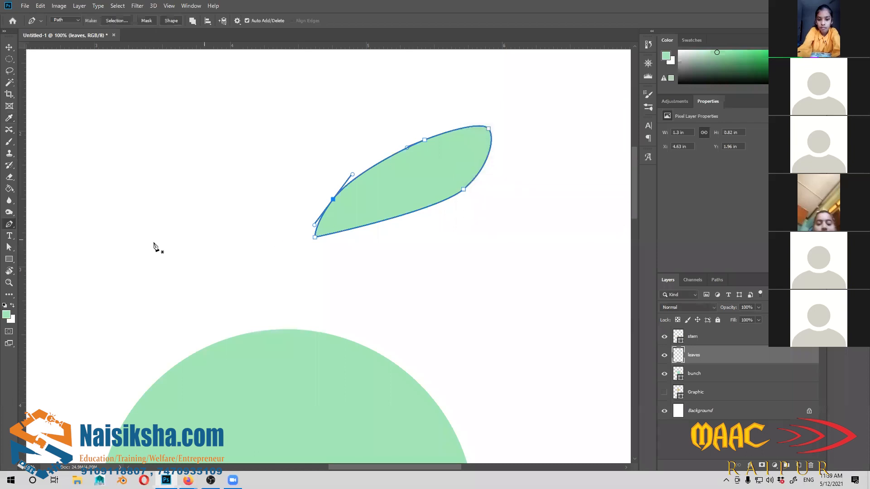
Step: Dismiss the outline of the leaf path and activate the Move tool for the filled leaf
{"action": "right_click", "coordinate": [10, 225]}
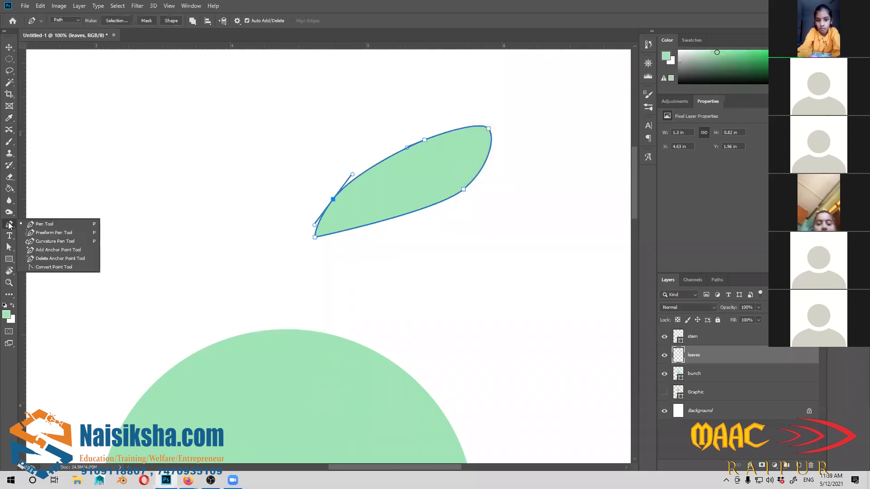
{"action": "left_click", "coordinate": [45, 224]}
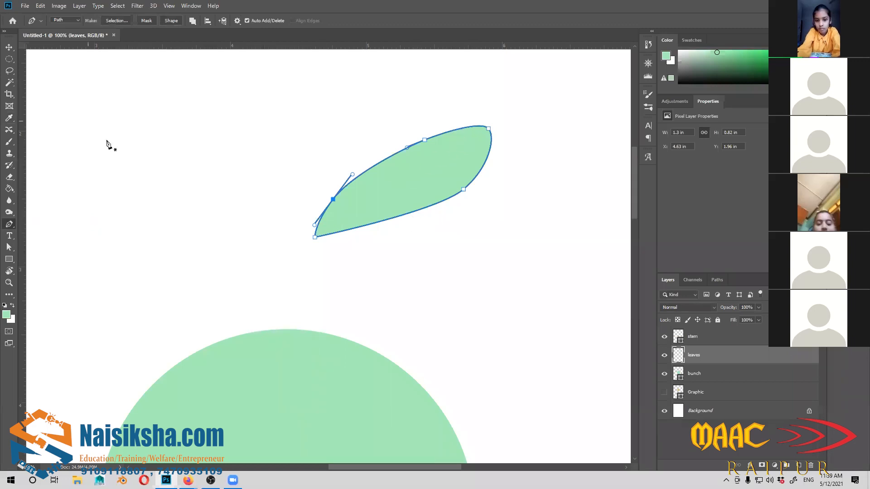
{"action": "left_click", "coordinate": [10, 48]}
{"action": "key", "text": "Return"}
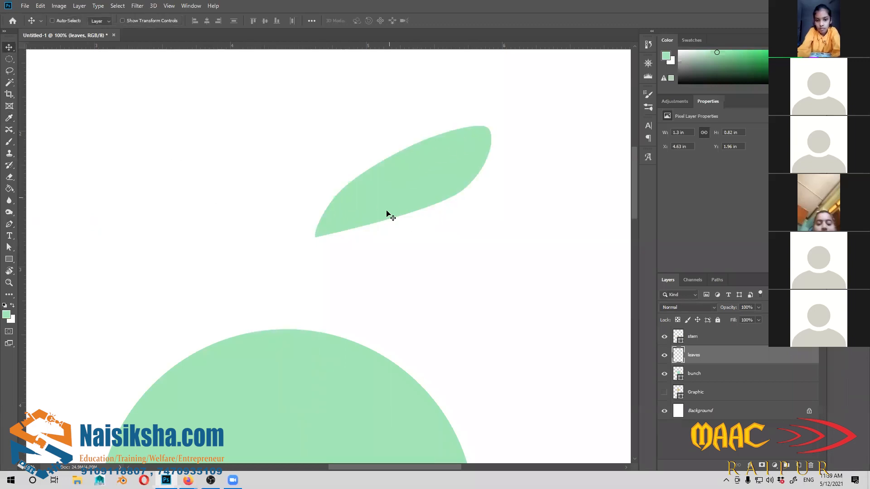
{"action": "key", "text": "p"}
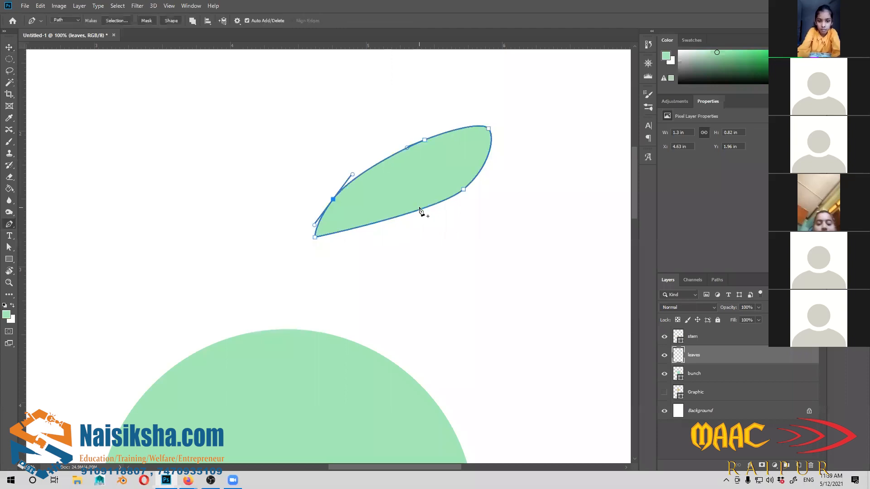
{"action": "key", "text": "Return"}
{"action": "key", "text": "v"}
Step: Shrink the leaf to about 0.17 by 0.11 in with Free Transform and place it outside the circle's upper-right edge
{"action": "left_click_drag", "start_coordinate": [419, 190], "coordinate": [415, 273]}
{"action": "left_click_drag", "start_coordinate": [481, 326], "coordinate": [398, 175]}
{"action": "left_click_drag", "start_coordinate": [344, 120], "coordinate": [385, 259]}
{"action": "key", "text": "ctrl+t"}
{"action": "left_click_drag", "start_coordinate": [447, 199], "coordinate": [355, 256]}
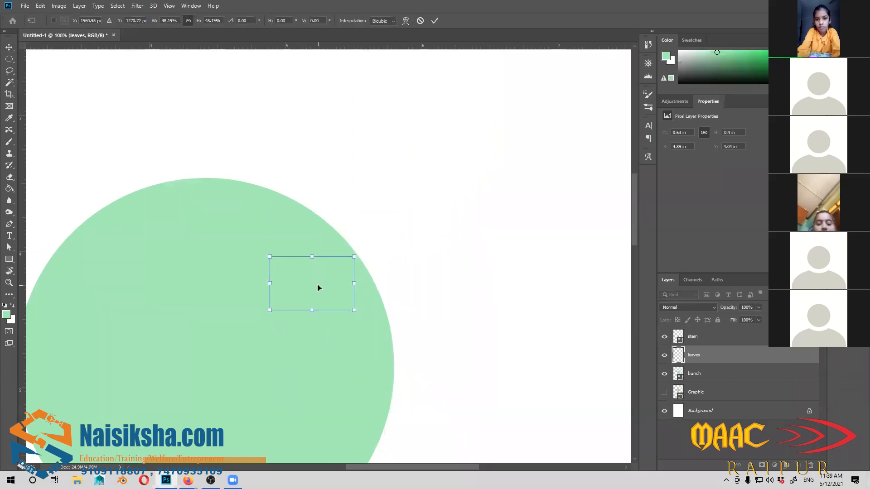
{"action": "left_click_drag", "start_coordinate": [318, 288], "coordinate": [349, 252]}
{"action": "mouse_move", "coordinate": [386, 221]}
{"action": "left_mouse_down"}
{"action": "mouse_move", "coordinate": [354, 243]}
{"action": "mouse_move", "coordinate": [399, 204]}
{"action": "mouse_move", "coordinate": [407, 213]}
{"action": "mouse_move", "coordinate": [381, 220]}
{"action": "mouse_move", "coordinate": [355, 247]}
{"action": "mouse_move", "coordinate": [379, 209]}
{"action": "left_mouse_up"}
{"action": "key", "text": "Return"}
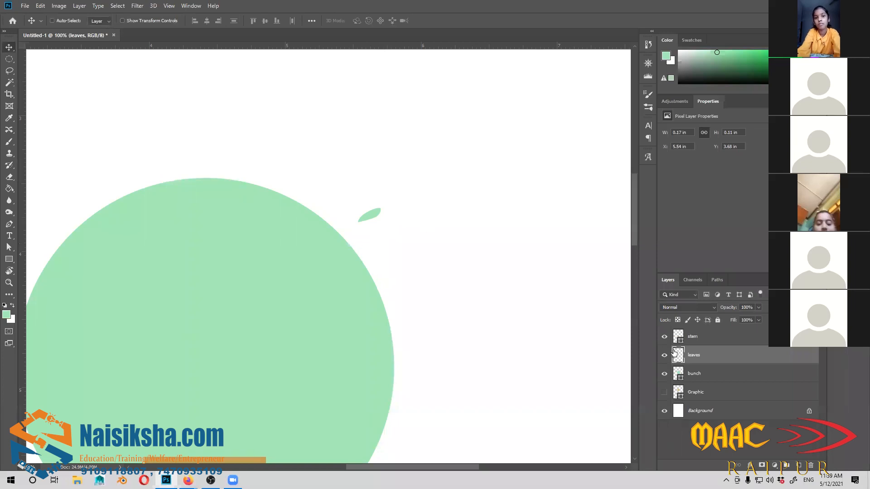
{"action": "left_click_drag", "start_coordinate": [367, 218], "coordinate": [413, 169]}
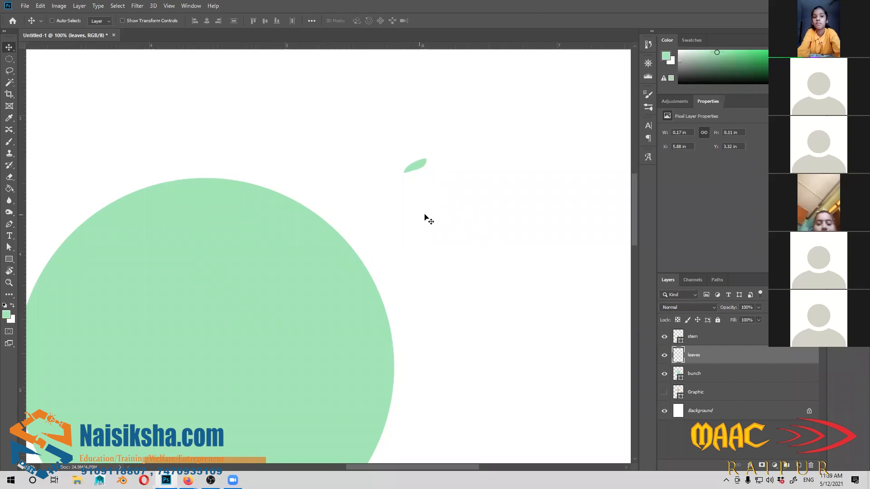
{"action": "left_click_drag", "start_coordinate": [430, 210], "coordinate": [421, 215]}
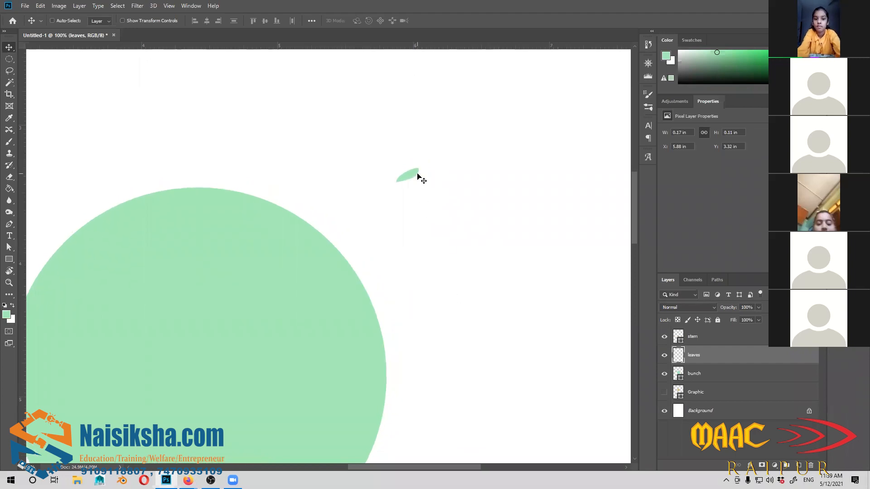
Step: Try duplicating the leaf just below and to the right of the original, and undo the copy
{"action": "key", "text": "ctrl+plus"}
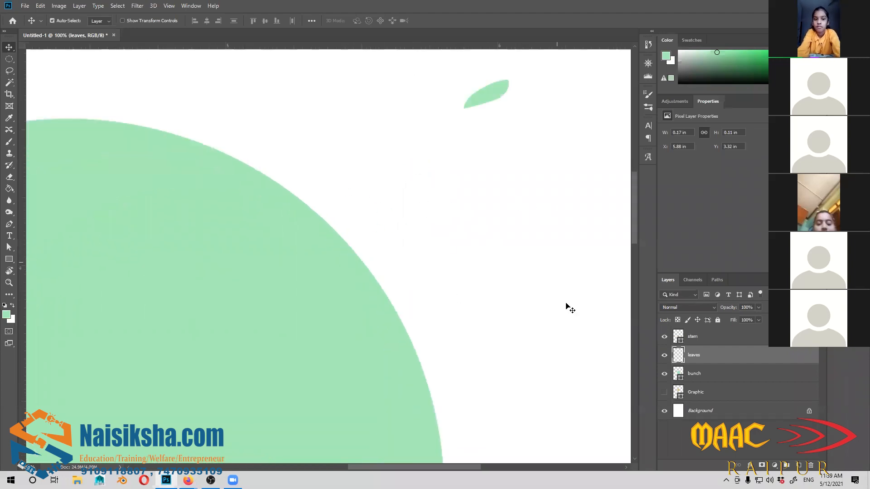
{"action": "scroll", "coordinate": [476, 240], "scroll_direction": "up", "scroll_amount": 3}
{"action": "scroll", "coordinate": [475, 240], "scroll_direction": "right", "scroll_amount": 2}
{"action": "left_click_drag", "start_coordinate": [439, 206], "coordinate": [478, 256]}
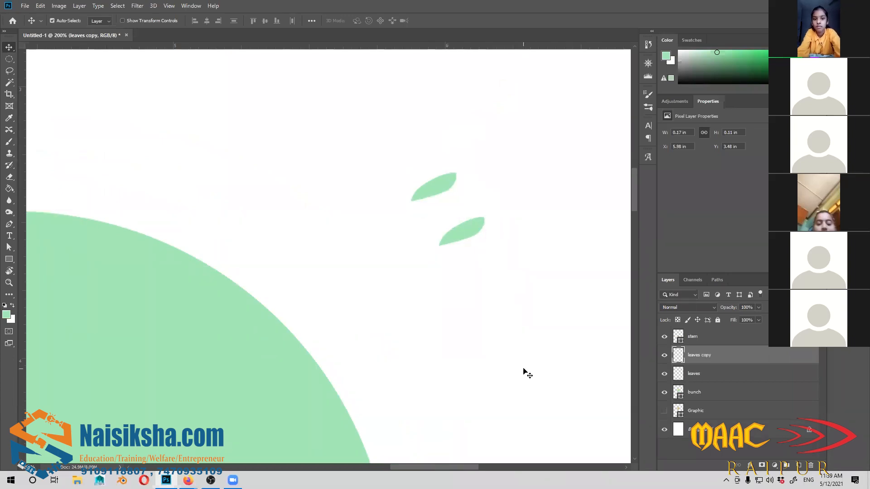
{"action": "key", "text": "ctrl+z"}
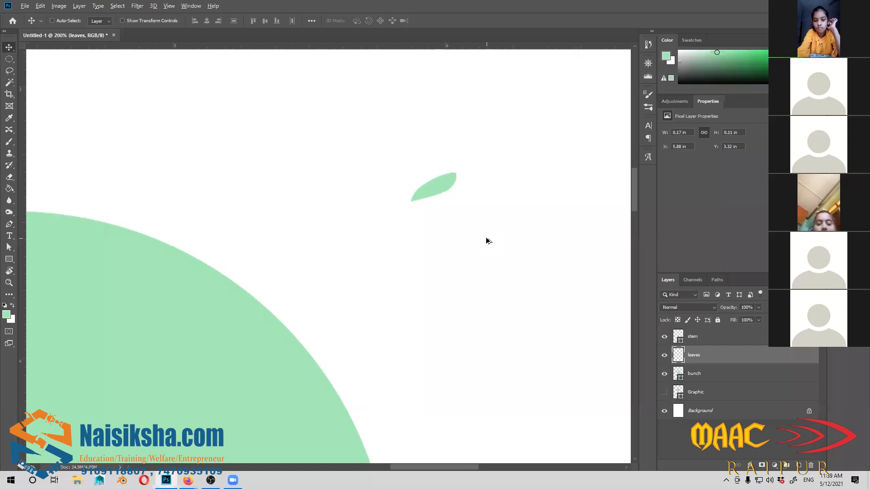
Step: Duplicate the leaf twice and rotate the copies with Free Transform so the three leaves fan out from one base
{"action": "left_click_drag", "start_coordinate": [434, 184], "coordinate": [438, 209]}
{"action": "key", "text": "ctrl+t"}
{"action": "left_click_drag", "start_coordinate": [466, 252], "coordinate": [282, 80]}
{"action": "key", "text": "Return"}
{"action": "key", "text": "ctrl+t"}
{"action": "left_click_drag", "start_coordinate": [399, 188], "coordinate": [413, 176]}
{"action": "key", "text": "Return"}
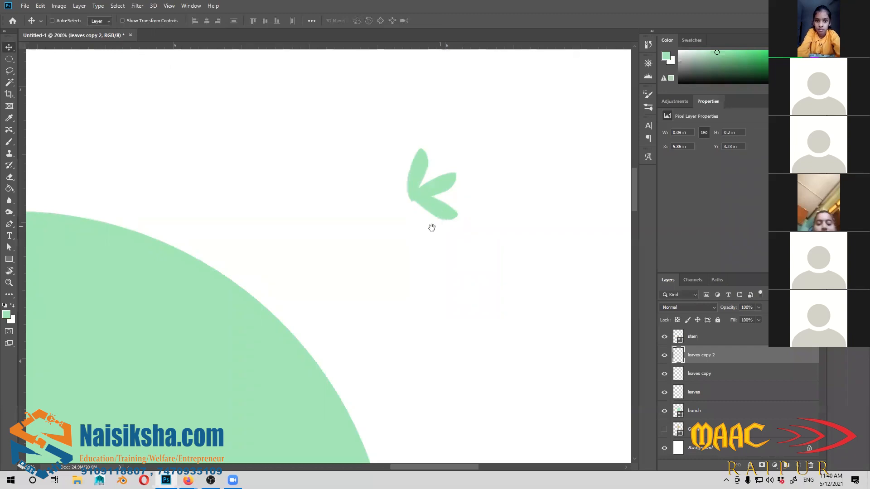
Step: Group the layers leaves, leaves copy and leaves copy 2
{"action": "left_click_drag", "start_coordinate": [431, 228], "coordinate": [407, 233]}
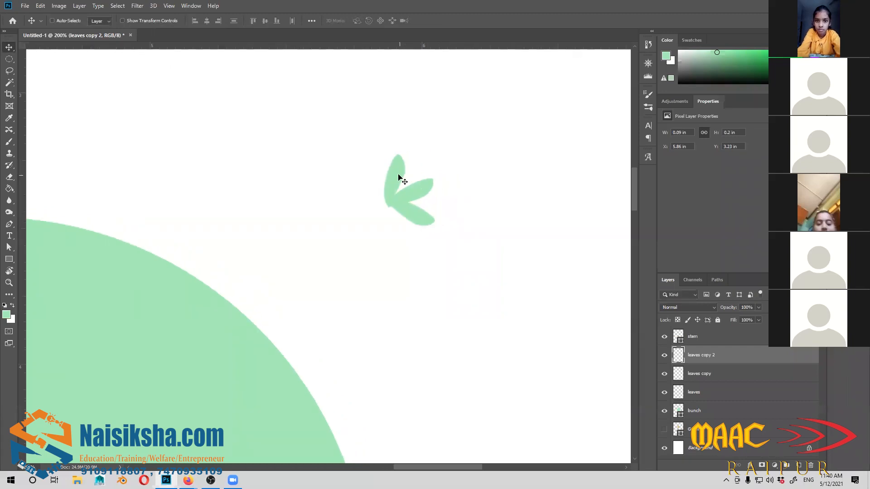
{"action": "scroll", "coordinate": [399, 177], "scroll_direction": "down", "scroll_amount": 1}
{"action": "left_click", "coordinate": [738, 393], "text": "shift"}
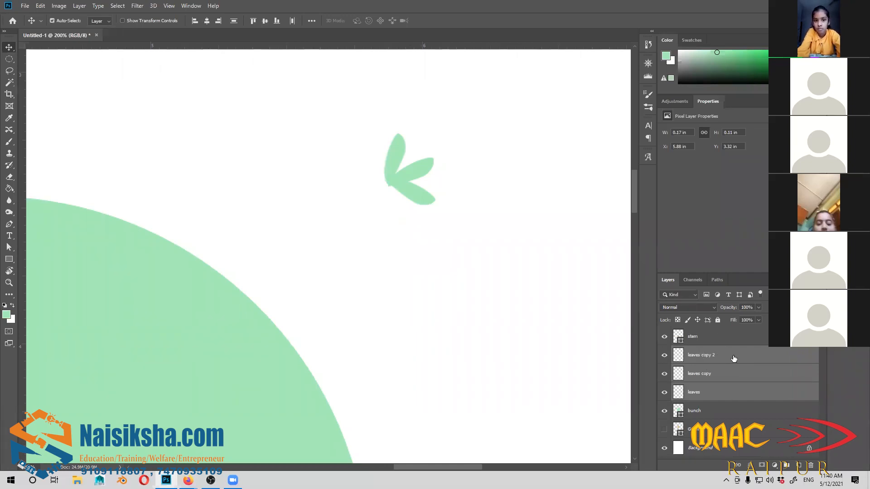
{"action": "key", "text": "ctrl+g"}
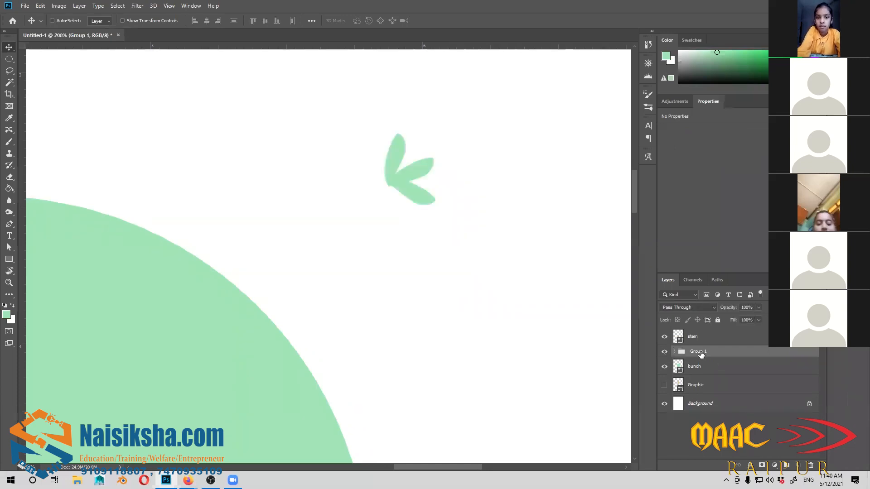
Step: Move the three-leaf group onto the circle's upper-right edge
{"action": "left_click_drag", "start_coordinate": [399, 189], "coordinate": [277, 333]}
{"action": "left_click_drag", "start_coordinate": [362, 351], "coordinate": [353, 218]}
{"action": "key", "text": "ctrl+minus"}
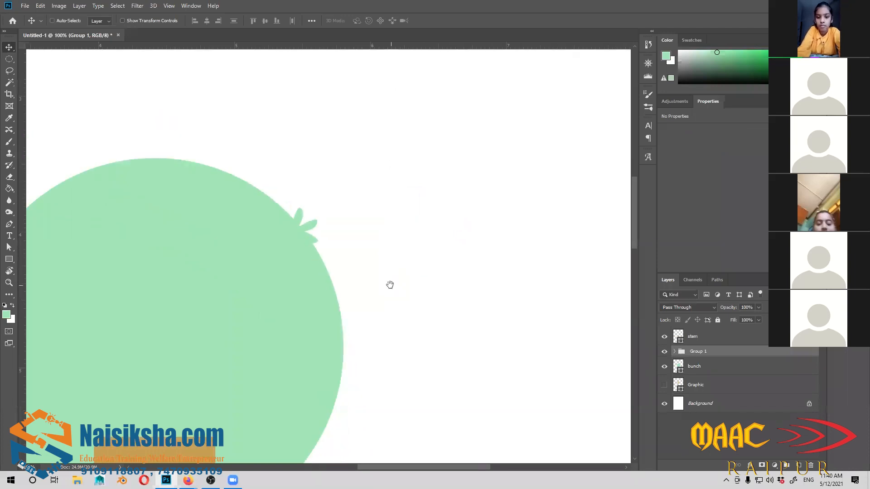
Step: Duplicate the leaf group onto the circle's right edge and rotate the copy to point outward
{"action": "left_click_drag", "start_coordinate": [389, 285], "coordinate": [410, 225]}
{"action": "left_click_drag", "start_coordinate": [368, 177], "coordinate": [414, 326]}
{"action": "key", "text": "ctrl+t"}
{"action": "key", "text": "Return"}
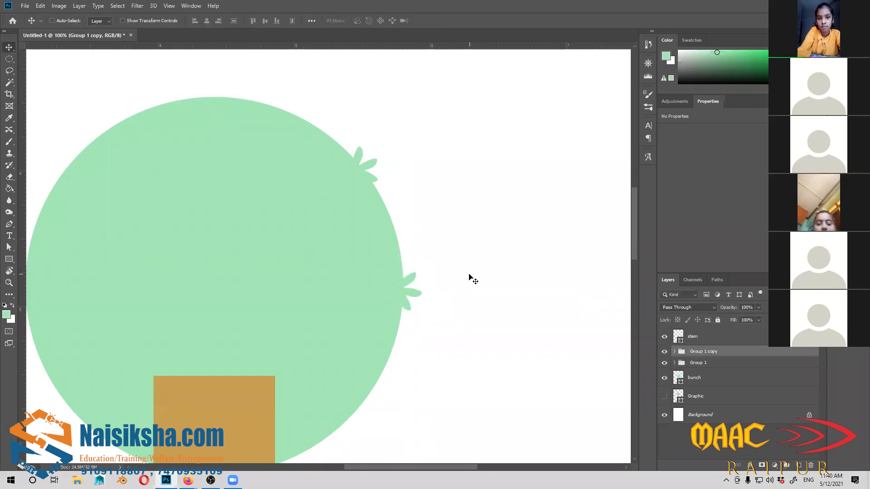
Step: Duplicate the leaf group to the circle's upper-left side and flip the copy horizontally with Free Transform
{"action": "left_click_drag", "start_coordinate": [469, 278], "coordinate": [608, 232]}
{"action": "left_click_drag", "start_coordinate": [548, 254], "coordinate": [173, 129]}
{"action": "key", "text": "ctrl+t"}
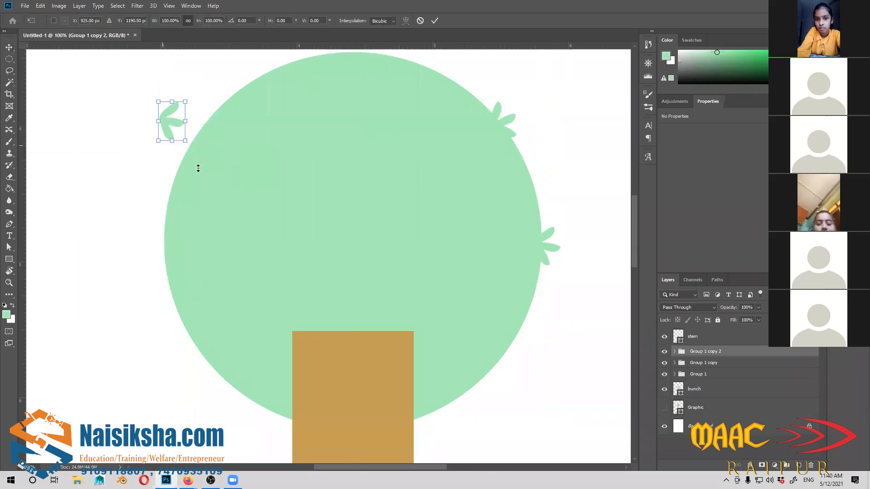
{"action": "right_click", "coordinate": [169, 123]}
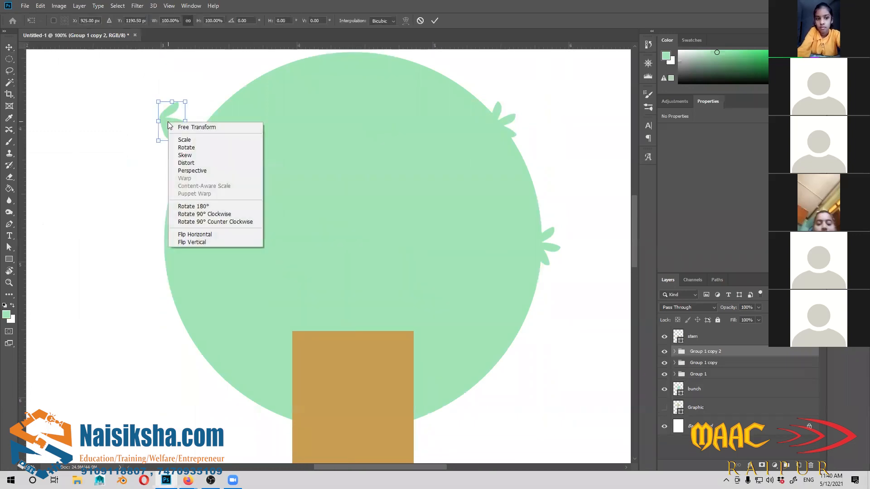
{"action": "left_click", "coordinate": [194, 235]}
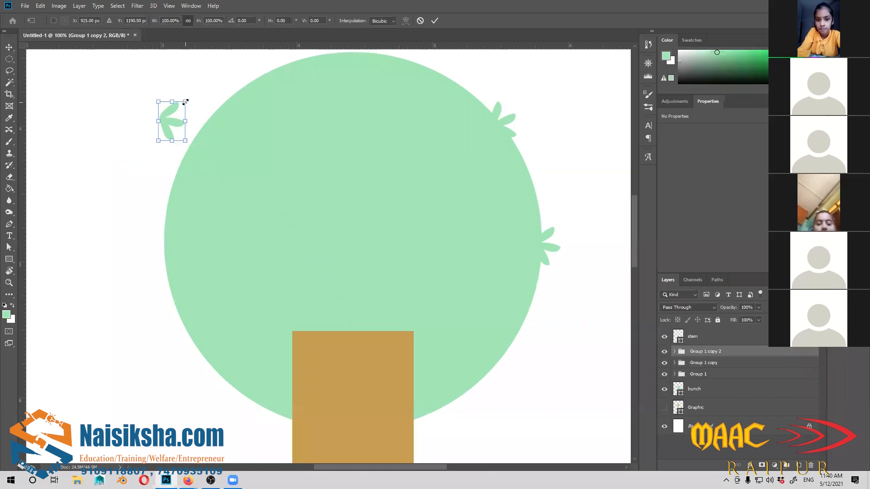
{"action": "right_click", "coordinate": [169, 120]}
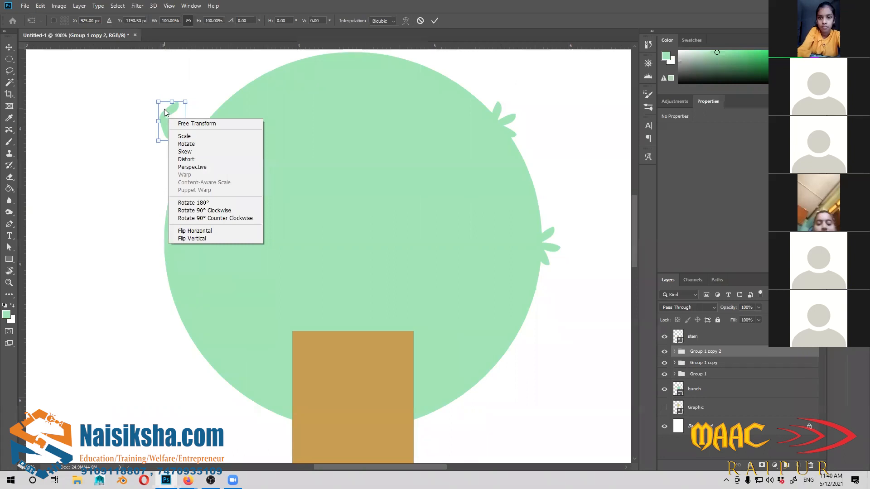
{"action": "key", "text": "Escape"}
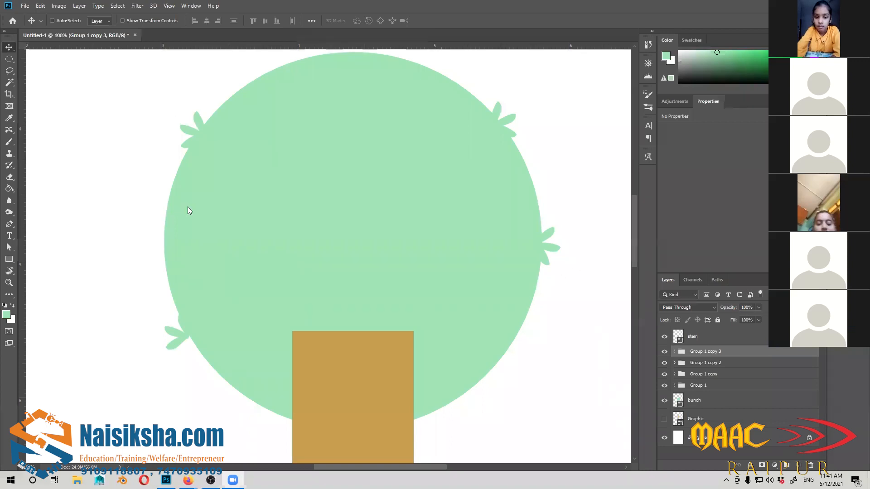
Step: Rotate the leaf group at the circle's lower left with Free Transform and move it up onto the left edge, pointing outward
{"action": "key", "text": "ctrl+t"}
{"action": "left_click_drag", "start_coordinate": [201, 308], "coordinate": [177, 252]}
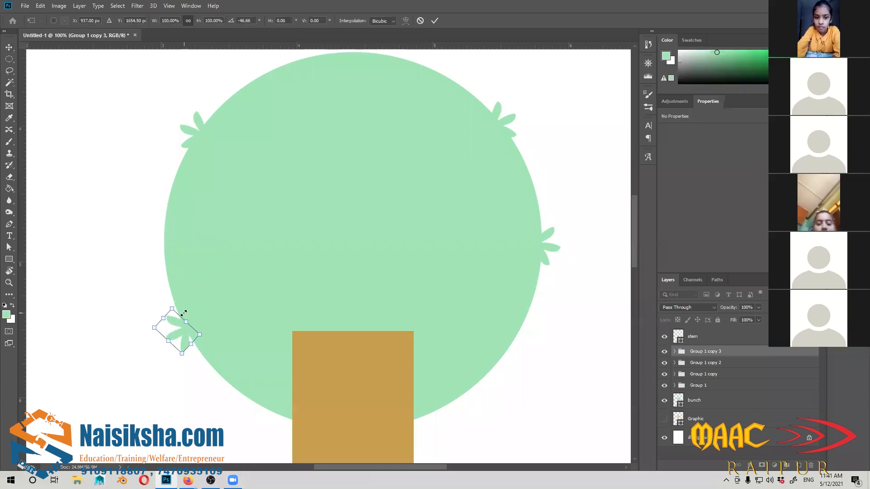
{"action": "left_click_drag", "start_coordinate": [184, 330], "coordinate": [204, 332]}
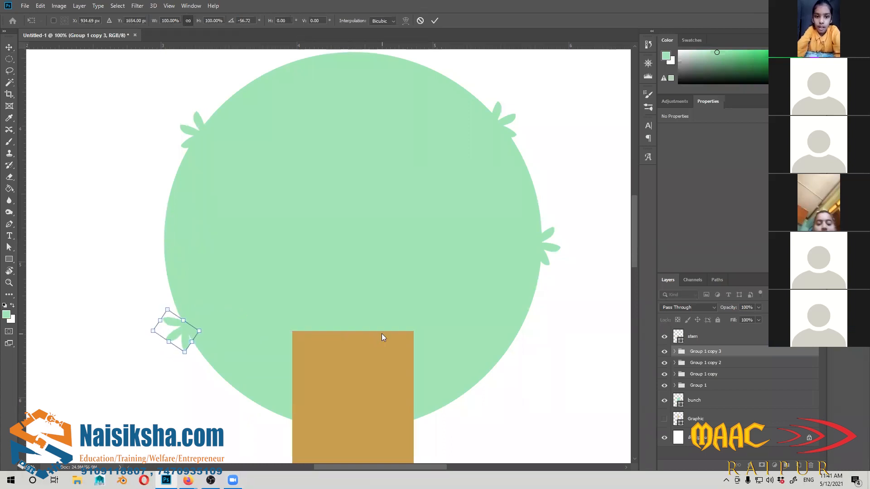
{"action": "key", "text": "Return"}
{"action": "scroll", "coordinate": [307, 265], "scroll_direction": "down", "scroll_amount": 2}
{"action": "left_click_drag", "start_coordinate": [195, 291], "coordinate": [198, 315]}
{"action": "left_click_drag", "start_coordinate": [154, 254], "coordinate": [155, 255]}
{"action": "left_click_drag", "start_coordinate": [278, 331], "coordinate": [246, 369]}
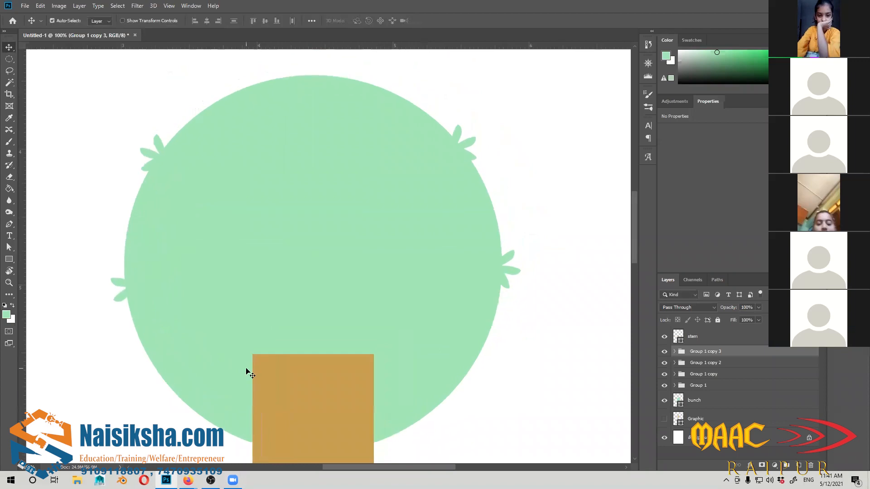
Step: Examine the whole tree and the placement of the leaf groups around the circle
{"action": "key", "text": "ctrl+minus"}
{"action": "key", "text": "ctrl+minus"}
{"action": "key", "text": "ctrl+minus"}
{"action": "key", "text": "ctrl+plus"}
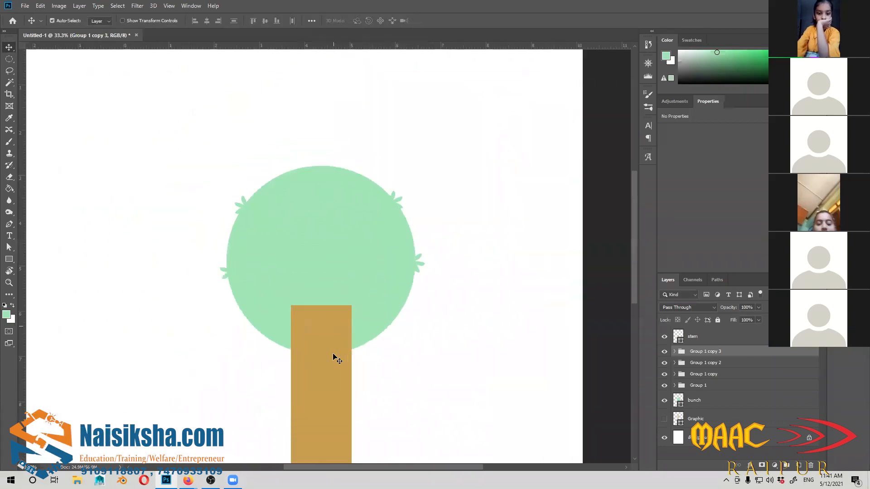
{"action": "key", "text": "ctrl+plus"}
{"action": "left_click_drag", "start_coordinate": [441, 364], "coordinate": [418, 357]}
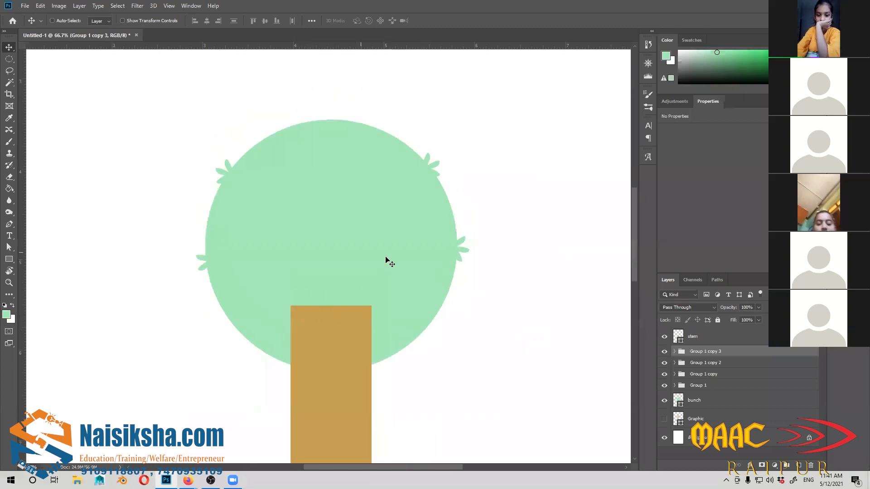
{"action": "left_click_drag", "start_coordinate": [415, 294], "coordinate": [421, 281]}
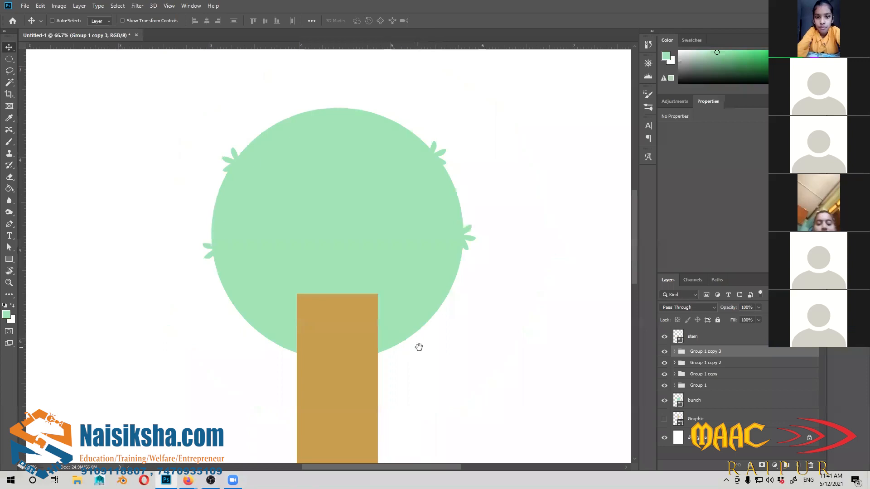
{"action": "left_click_drag", "start_coordinate": [419, 347], "coordinate": [430, 345]}
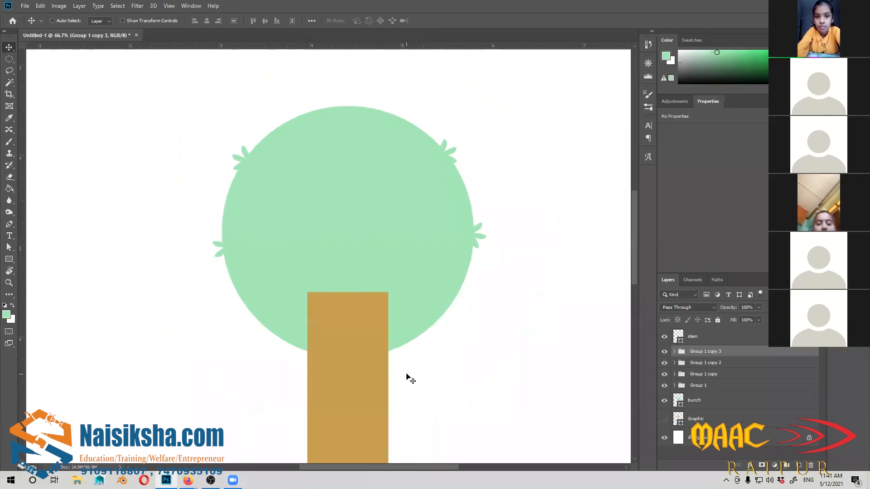
{"action": "left_click_drag", "start_coordinate": [423, 331], "coordinate": [433, 350]}
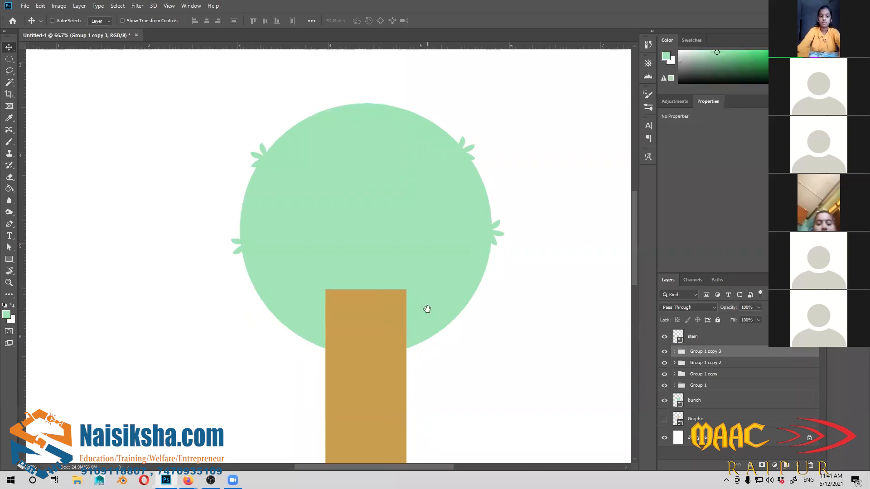
{"action": "left_click_drag", "start_coordinate": [426, 307], "coordinate": [425, 320]}
Step: Duplicate the bunch circle, put the copy above the stem layer and move it over the right part of the trunk's upper end
{"action": "left_click", "coordinate": [689, 403]}
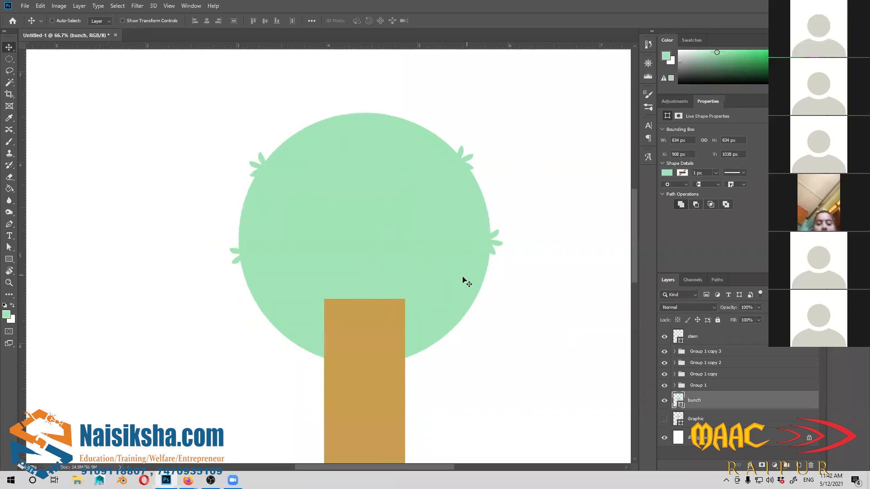
{"action": "left_click_drag", "start_coordinate": [416, 251], "coordinate": [499, 288]}
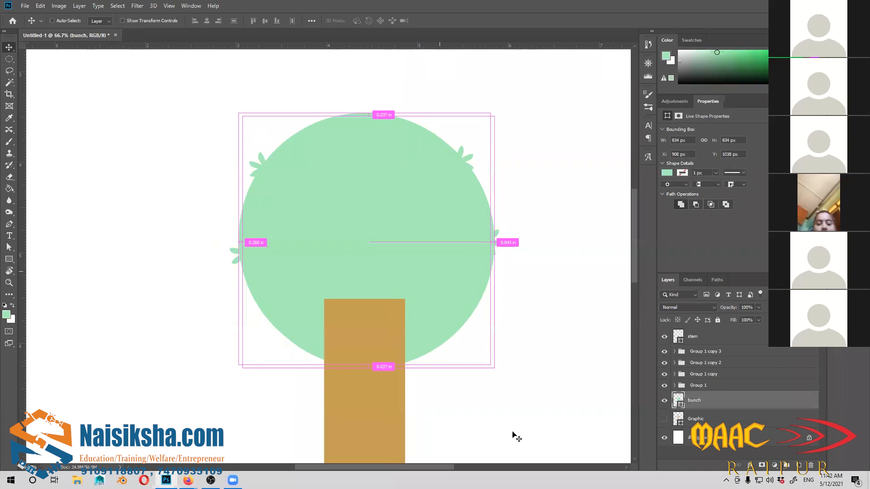
{"action": "left_click_drag", "start_coordinate": [441, 272], "coordinate": [436, 242]}
{"action": "left_click_drag", "start_coordinate": [711, 404], "coordinate": [711, 329]}
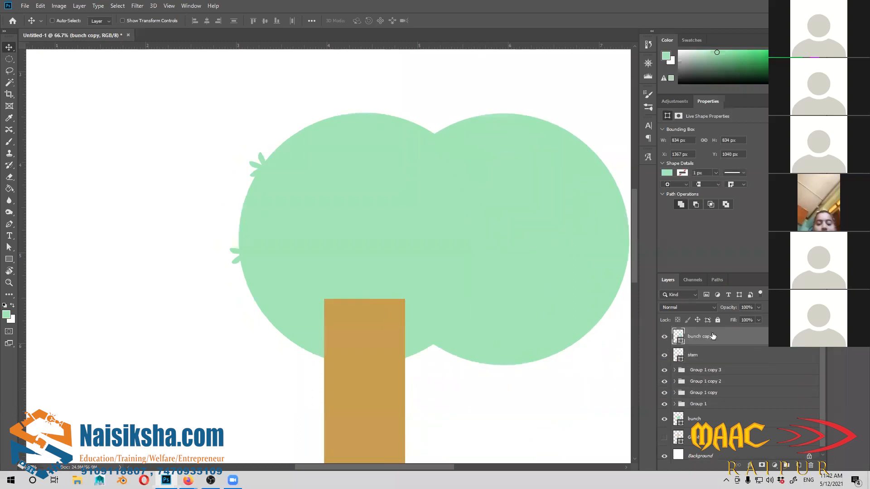
{"action": "left_click_drag", "start_coordinate": [508, 338], "coordinate": [444, 335]}
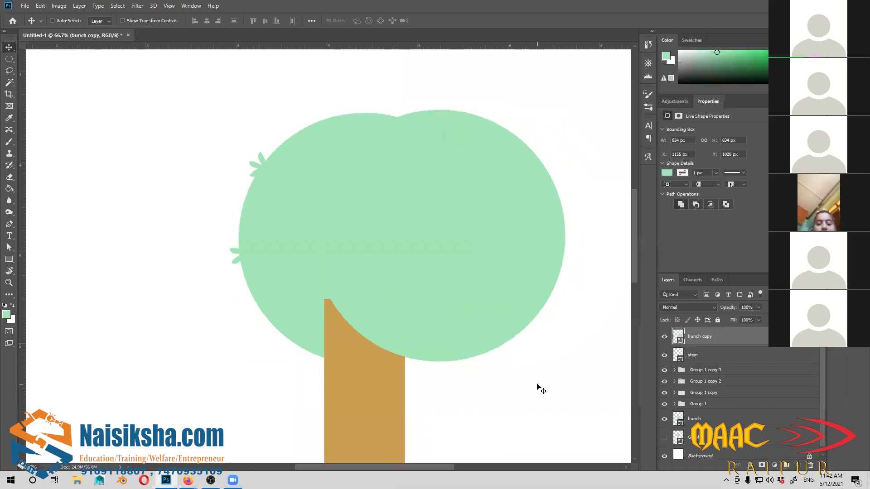
Step: Scale the circle copy down to about 229 px and duplicate it twice, overlapping the trunk's upper edge to give it a scalloped outline
{"action": "key", "text": "ctrl+t"}
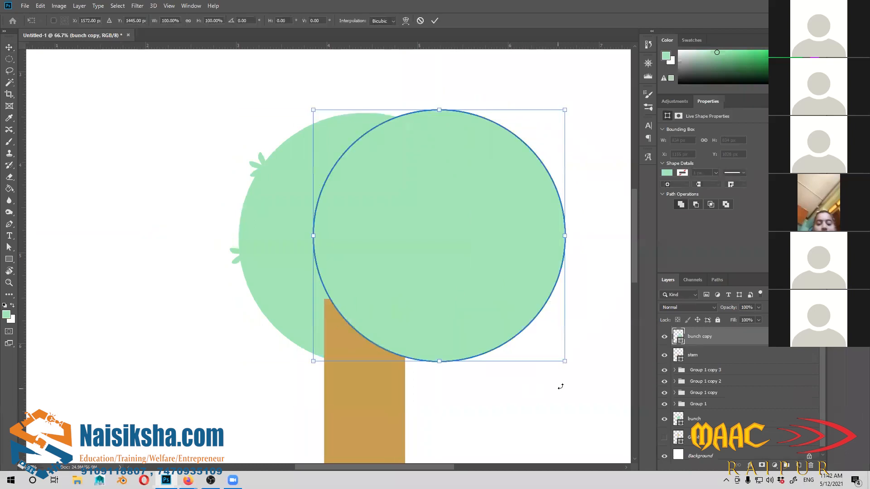
{"action": "left_click_drag", "start_coordinate": [564, 362], "coordinate": [405, 295]}
{"action": "left_click_drag", "start_coordinate": [454, 318], "coordinate": [425, 294]}
{"action": "left_click_drag", "start_coordinate": [396, 263], "coordinate": [314, 320]}
{"action": "key", "text": "Return"}
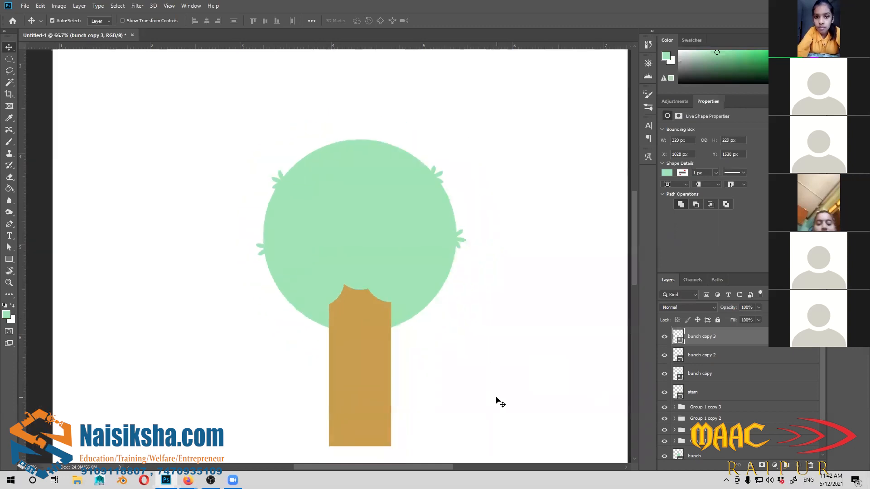
Step: Add a new empty layer directly above the stem layer
{"action": "key", "text": "ctrl+minus"}
{"action": "key", "text": "ctrl+minus"}
{"action": "key", "text": "ctrl+plus"}
{"action": "key", "text": "ctrl+plus"}
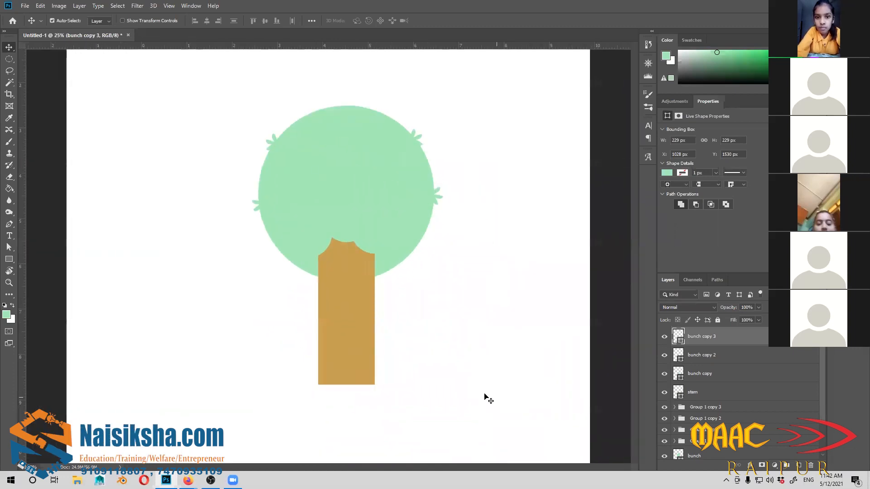
{"action": "key", "text": "ctrl+plus"}
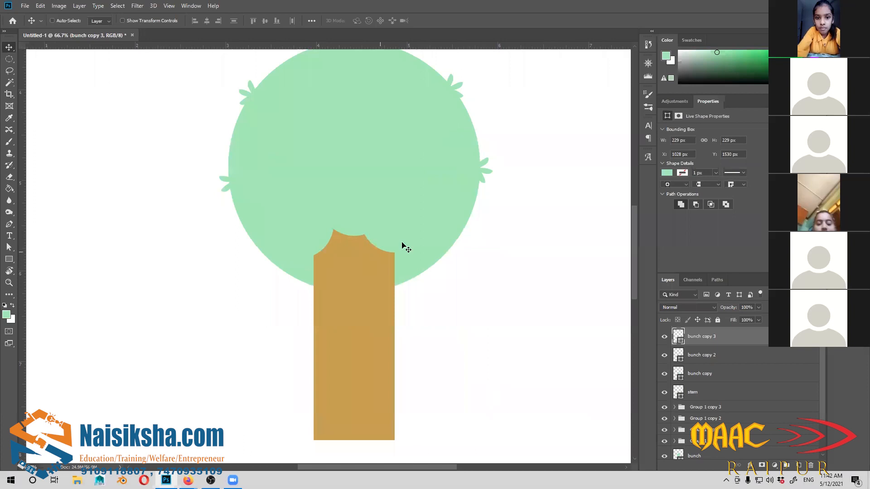
{"action": "left_click_drag", "start_coordinate": [473, 355], "coordinate": [446, 373]}
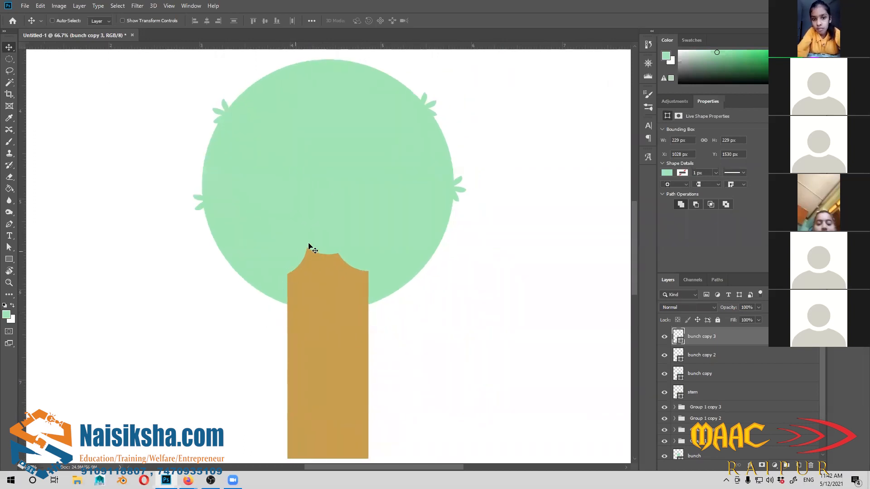
{"action": "left_click_drag", "start_coordinate": [448, 300], "coordinate": [467, 324]}
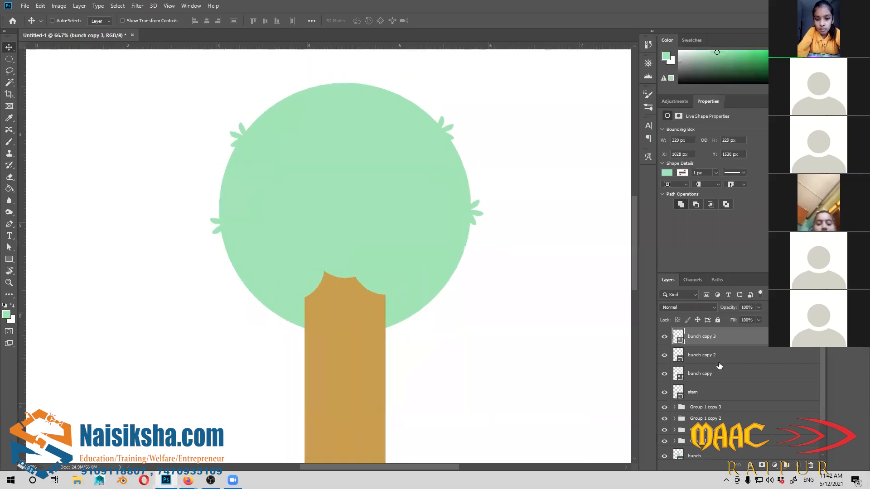
{"action": "left_click", "coordinate": [707, 373]}
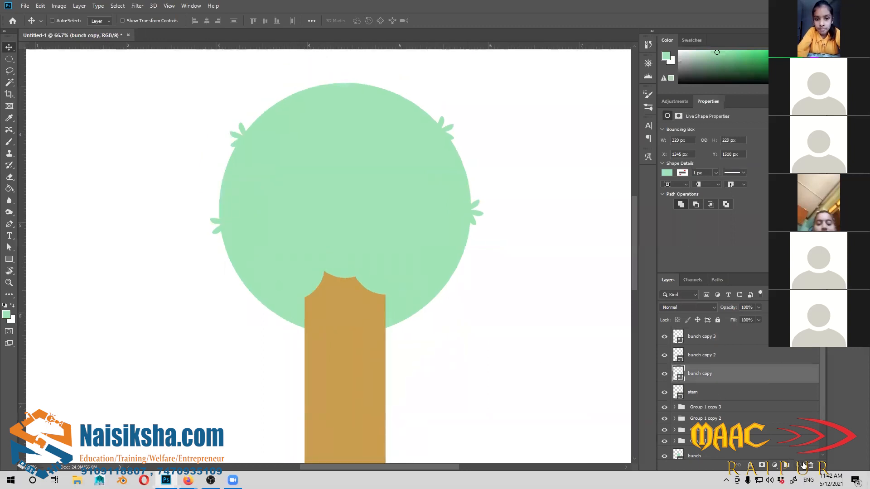
{"action": "left_click", "coordinate": [721, 392]}
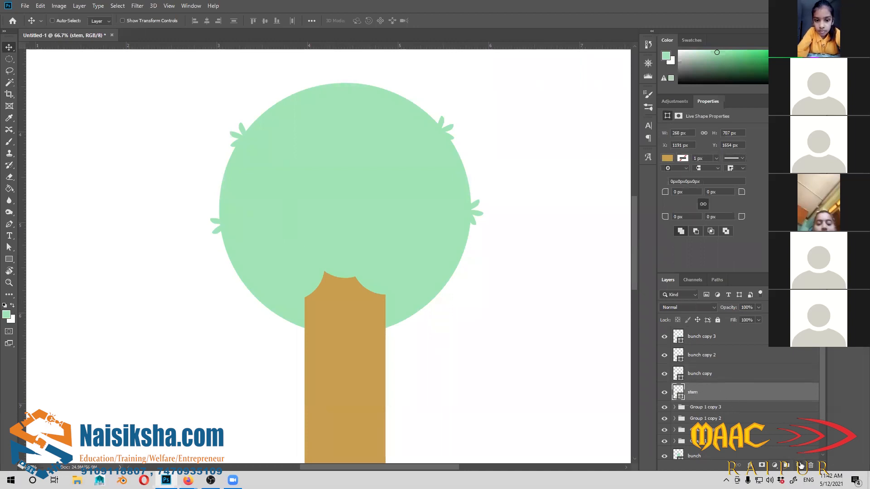
{"action": "left_click", "coordinate": [802, 466]}
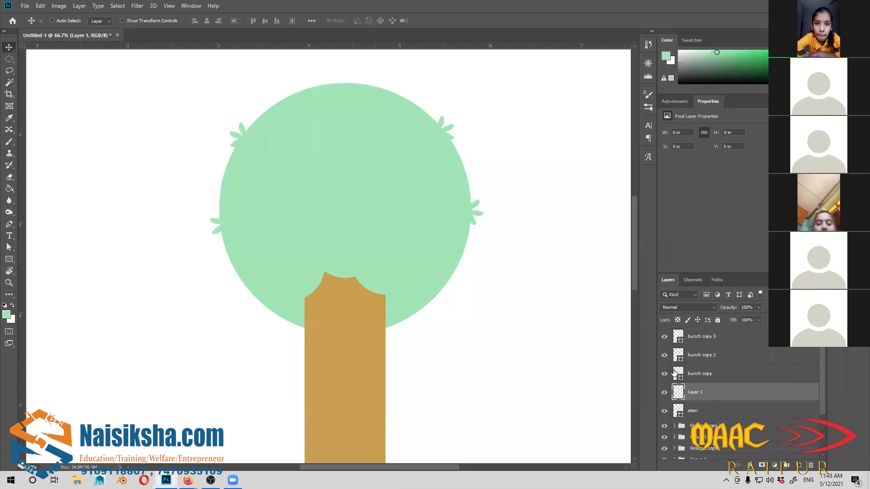
Step: Draw a closed Pen path around the trunk's upper end, with a curved lower edge crossing the trunk for a shadow
{"action": "scroll", "coordinate": [435, 290], "scroll_direction": "down", "scroll_amount": 1}
{"action": "scroll", "coordinate": [435, 290], "scroll_direction": "left", "scroll_amount": 1}
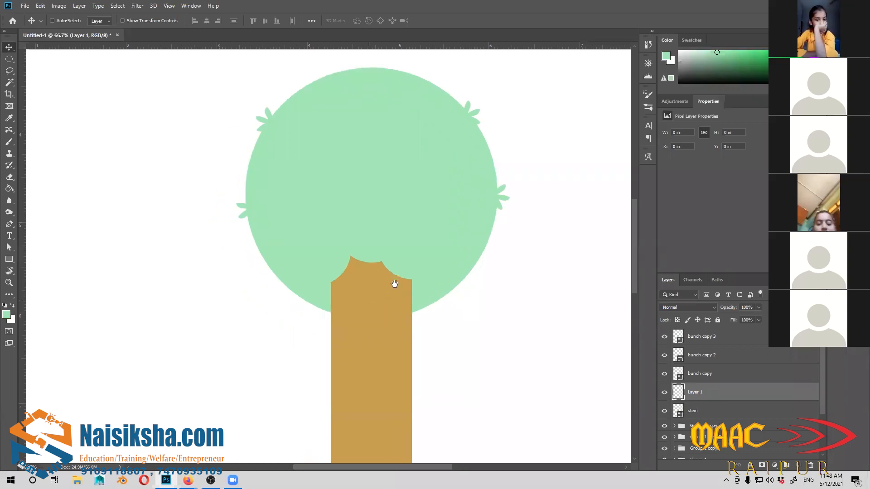
{"action": "left_click", "coordinate": [10, 225]}
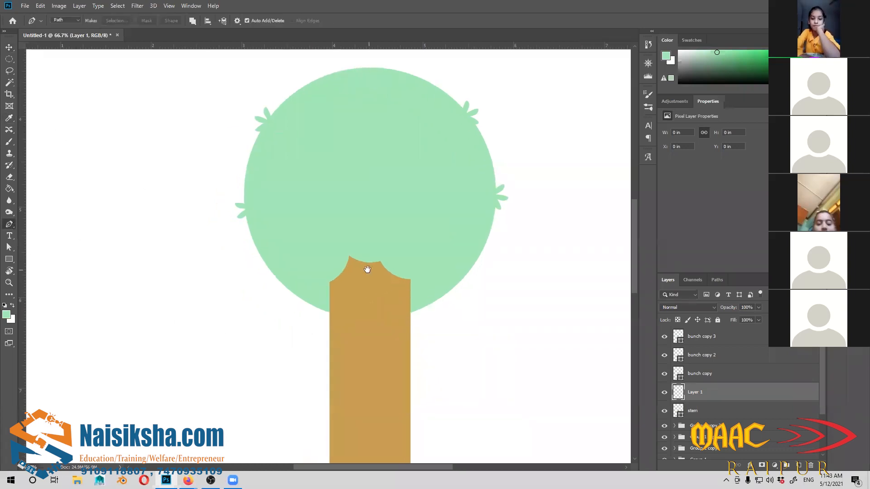
{"action": "scroll", "coordinate": [367, 266], "scroll_direction": "right", "scroll_amount": 1}
{"action": "left_click", "coordinate": [321, 287]}
{"action": "left_click_drag", "start_coordinate": [347, 274], "coordinate": [397, 263]}
{"action": "left_click_drag", "start_coordinate": [354, 239], "coordinate": [366, 236]}
{"action": "left_click", "coordinate": [321, 258]}
{"action": "left_click", "coordinate": [314, 275]}
{"action": "left_click", "coordinate": [320, 287]}
Step: Sample the trunk's brown as the foreground color and darken it to 80642d
{"action": "left_click", "coordinate": [7, 315]}
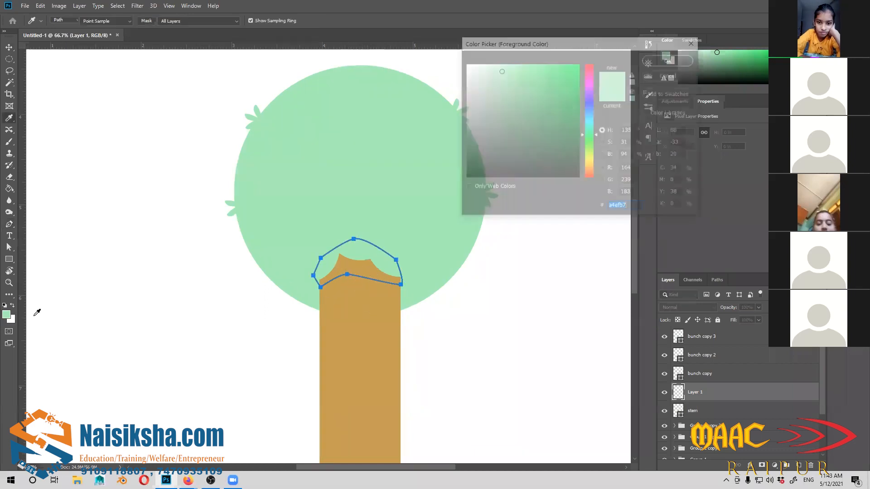
{"action": "left_click", "coordinate": [361, 309]}
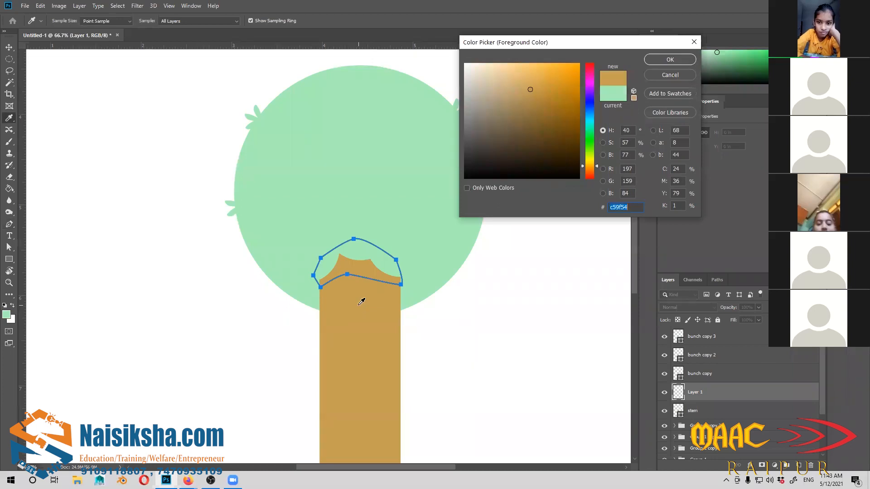
{"action": "left_click_drag", "start_coordinate": [532, 91], "coordinate": [539, 121]}
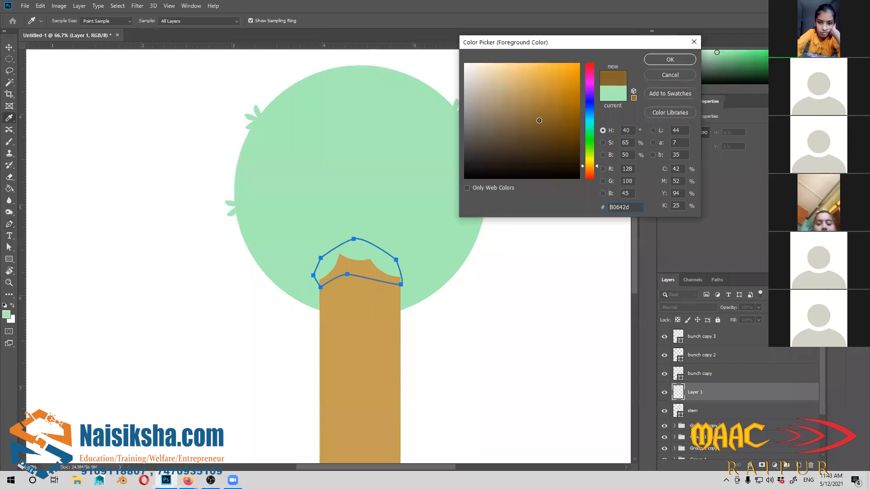
{"action": "left_click", "coordinate": [651, 63]}
Step: Fill the shadow path on Layer 1 with the dark brown foreground color and dismiss the path
{"action": "key", "text": "p"}
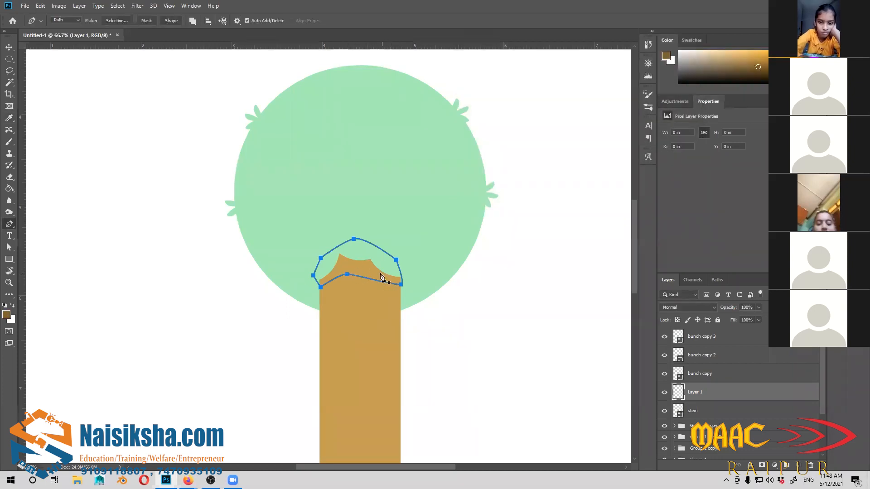
{"action": "right_click", "coordinate": [365, 268]}
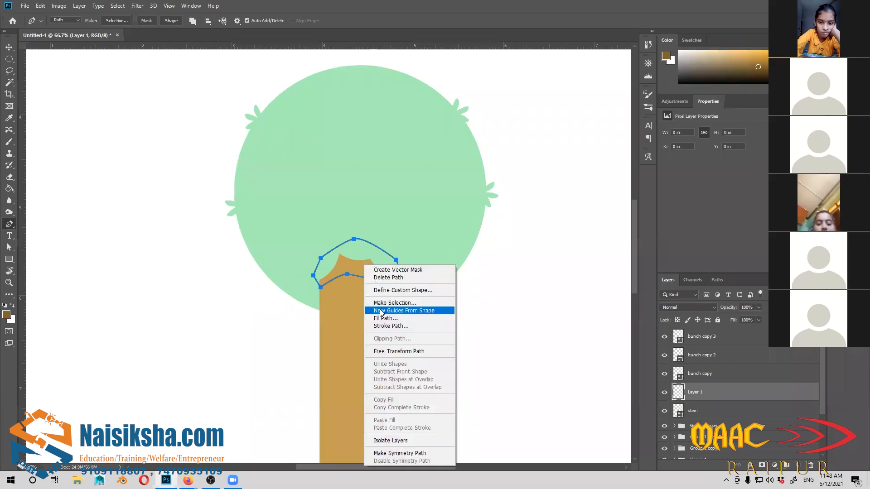
{"action": "left_click", "coordinate": [385, 318]}
{"action": "left_click", "coordinate": [597, 127]}
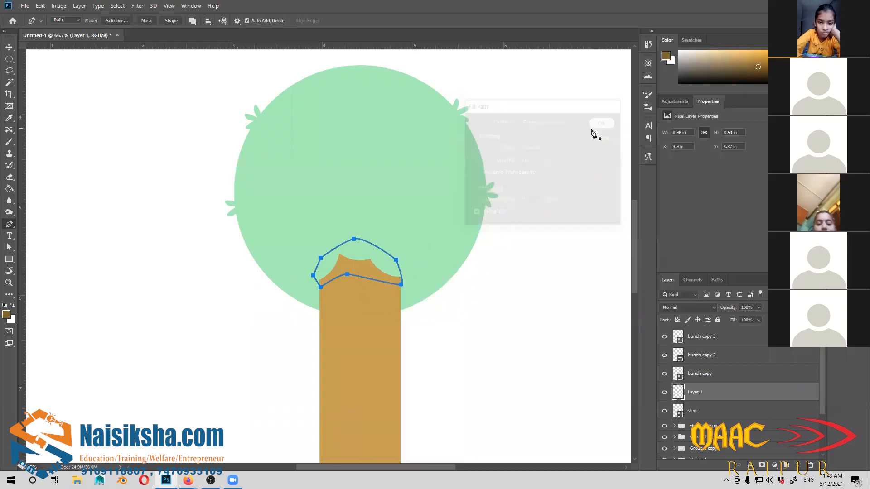
{"action": "key", "text": "Escape"}
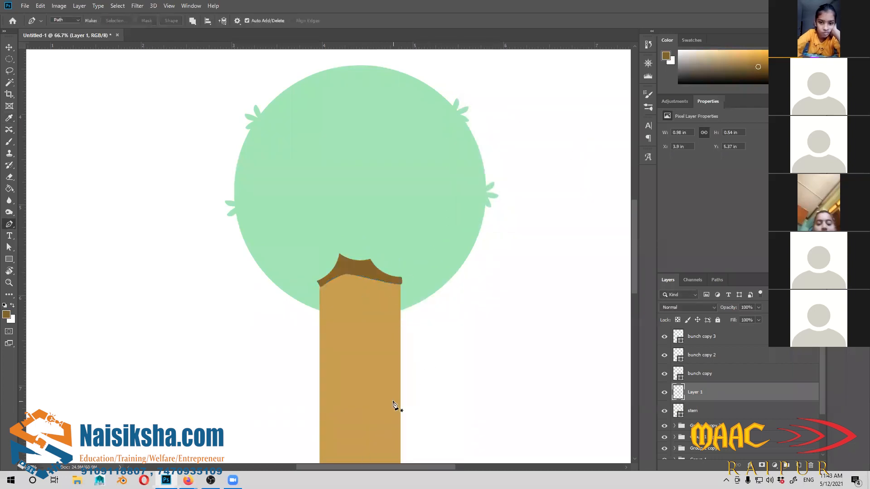
Step: Add another empty layer directly above the trunk shadow layer
{"action": "scroll", "coordinate": [398, 340], "scroll_direction": "down", "scroll_amount": 1}
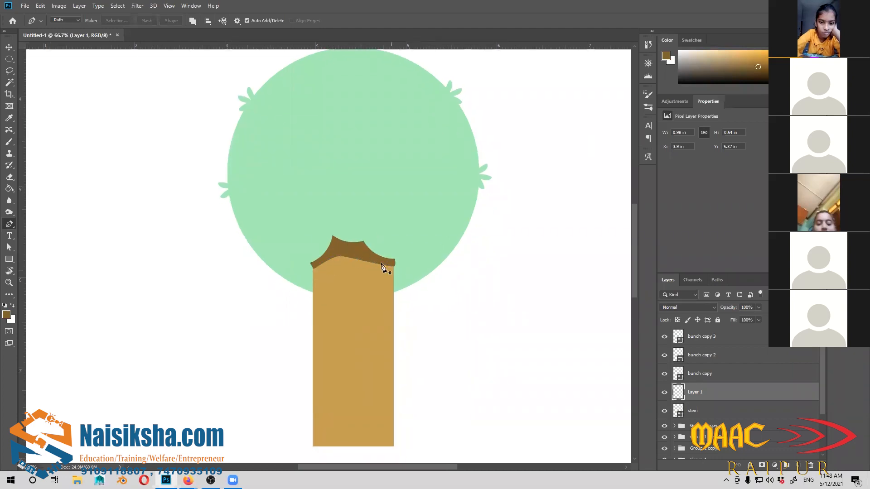
{"action": "scroll", "coordinate": [361, 259], "scroll_direction": "right", "scroll_amount": 1}
{"action": "key", "text": "ctrl+minus"}
{"action": "key", "text": "ctrl+minus"}
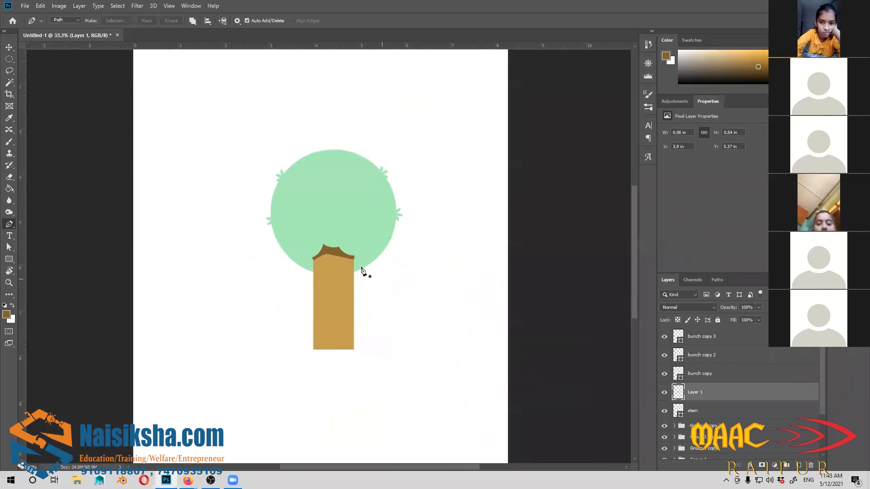
{"action": "key", "text": "ctrl+plus"}
{"action": "key", "text": "ctrl+plus"}
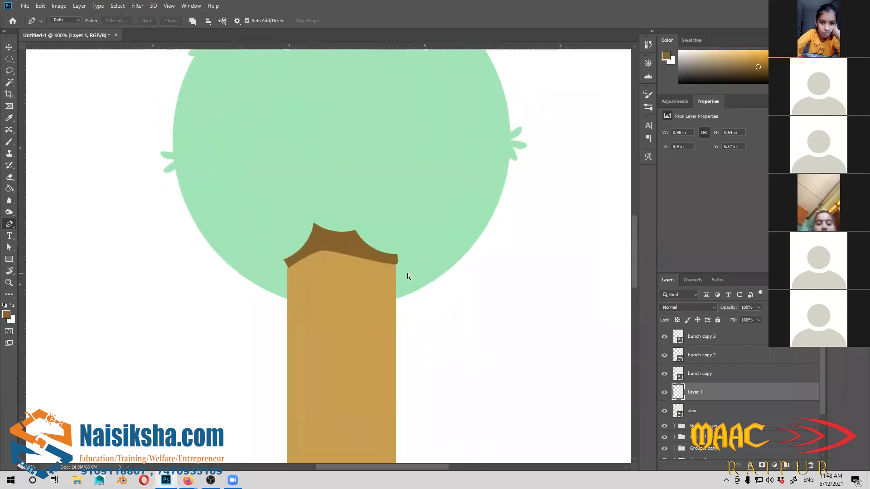
{"action": "key", "text": "ctrl+minus"}
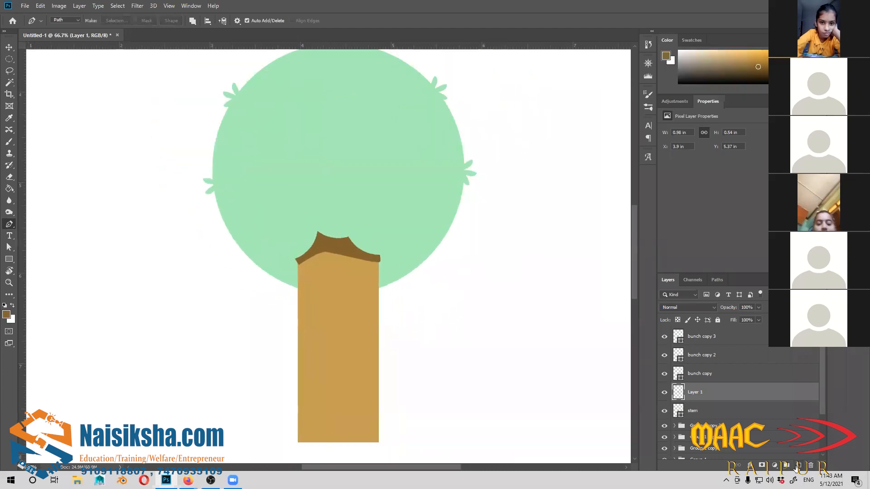
{"action": "left_click", "coordinate": [799, 466]}
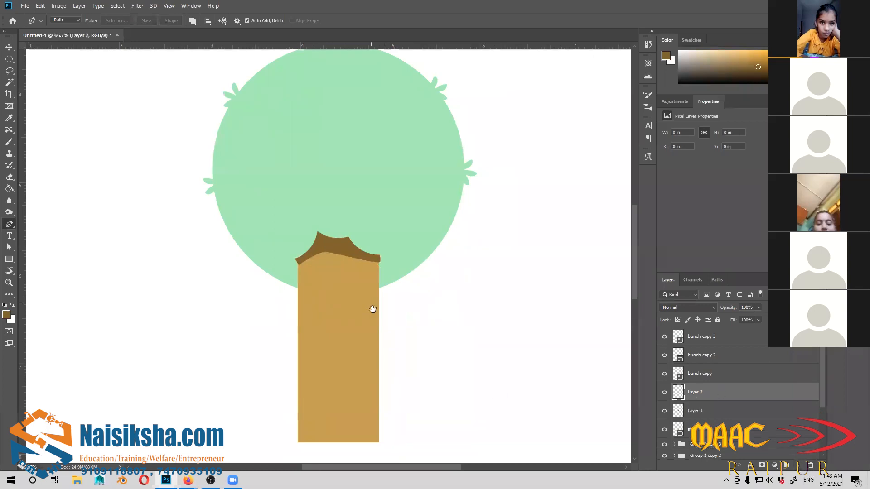
Step: Draw a closed, curved Pen path beside the trunk's upper right edge, reaching out to the rim of the green circle
{"action": "left_click_drag", "start_coordinate": [373, 311], "coordinate": [388, 351]}
{"action": "left_click", "coordinate": [390, 299]}
{"action": "left_click", "coordinate": [389, 333]}
{"action": "left_click_drag", "start_coordinate": [434, 312], "coordinate": [436, 295]}
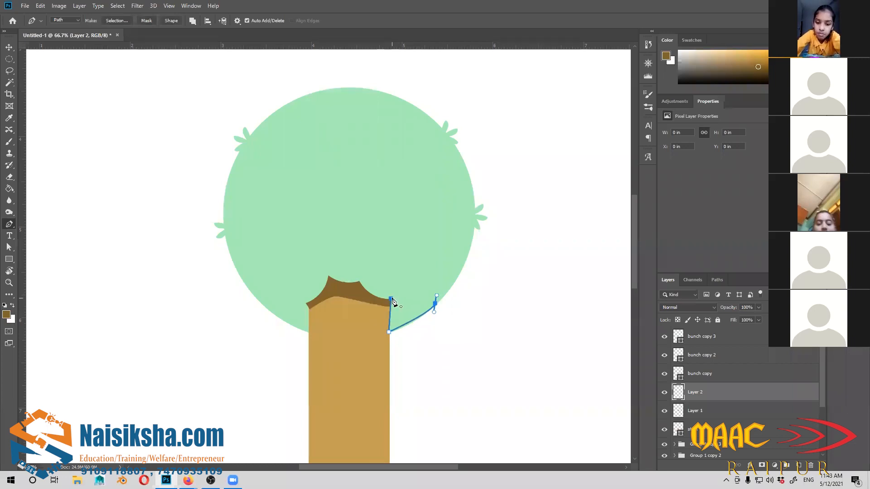
{"action": "left_click", "coordinate": [390, 299]}
{"action": "scroll", "coordinate": [336, 294], "scroll_direction": "right", "scroll_amount": 1}
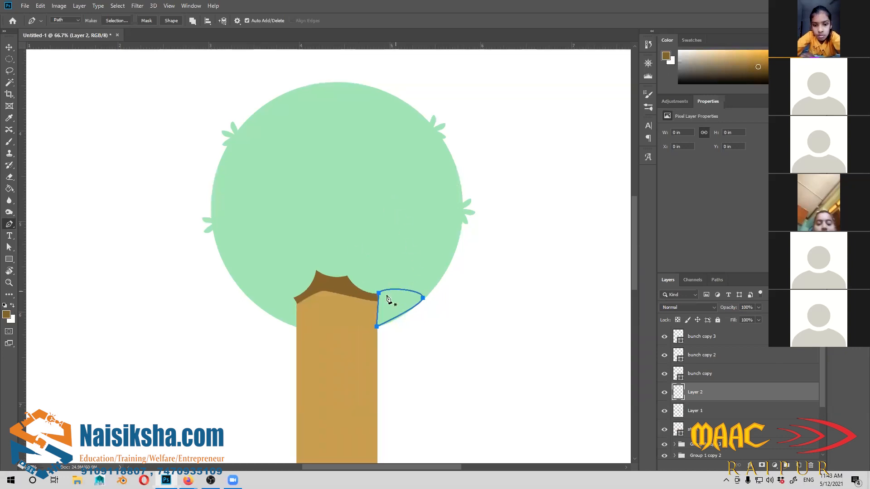
Step: Sample the tree circle's light green as the foreground color and darken it to a medium green
{"action": "left_click", "coordinate": [7, 314]}
{"action": "left_click", "coordinate": [331, 155]}
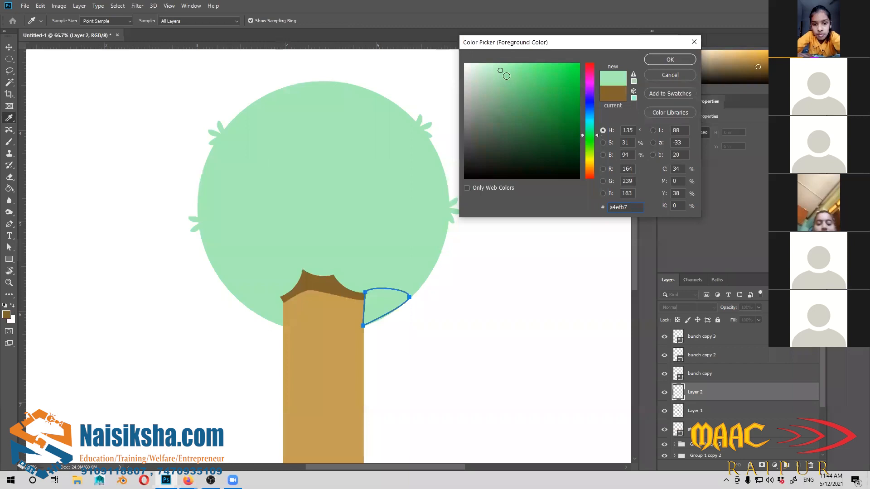
{"action": "left_click", "coordinate": [670, 59]}
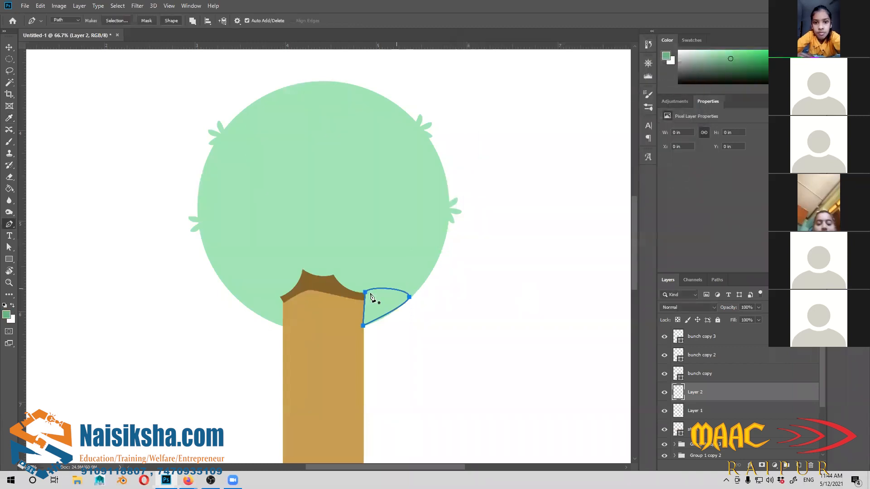
Step: Fill the path beside the trunk on Layer 2 with the darker green foreground color
{"action": "right_click", "coordinate": [371, 296]}
{"action": "left_click", "coordinate": [392, 145]}
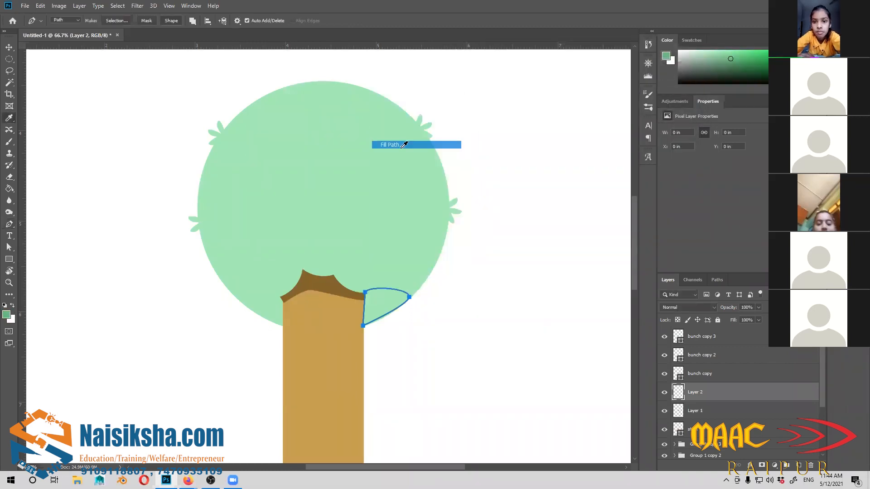
{"action": "left_click", "coordinate": [604, 123]}
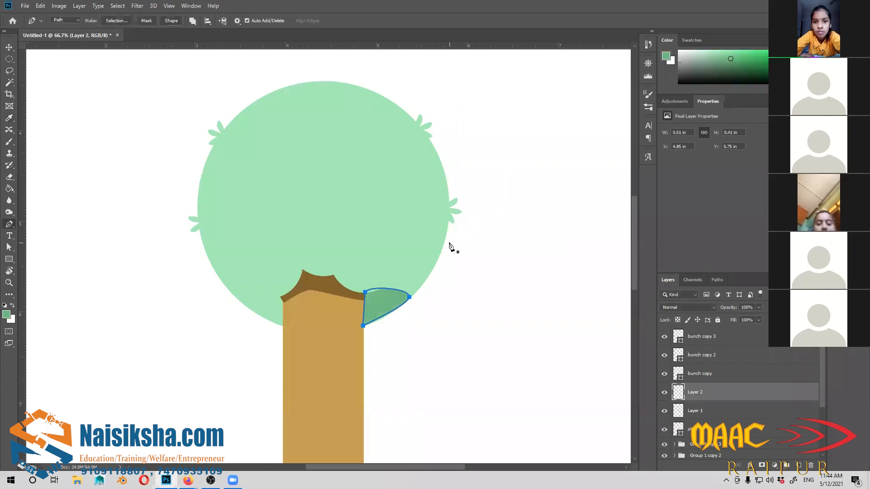
Step: Duplicate the dark green leaf shadow to the trunk's left side, flip it horizontally and align it against the trunk
{"action": "key", "text": "Return"}
{"action": "left_click_drag", "start_coordinate": [398, 316], "coordinate": [289, 297]}
{"action": "key", "text": "v"}
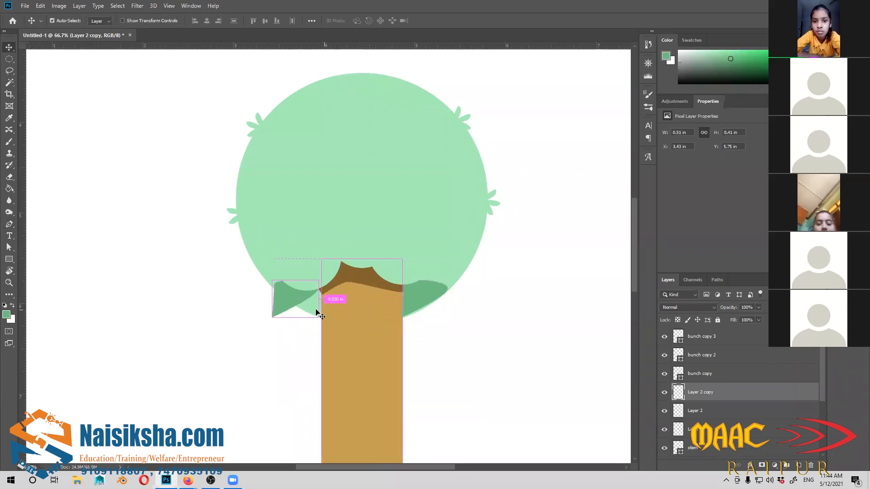
{"action": "key", "text": "ctrl+t"}
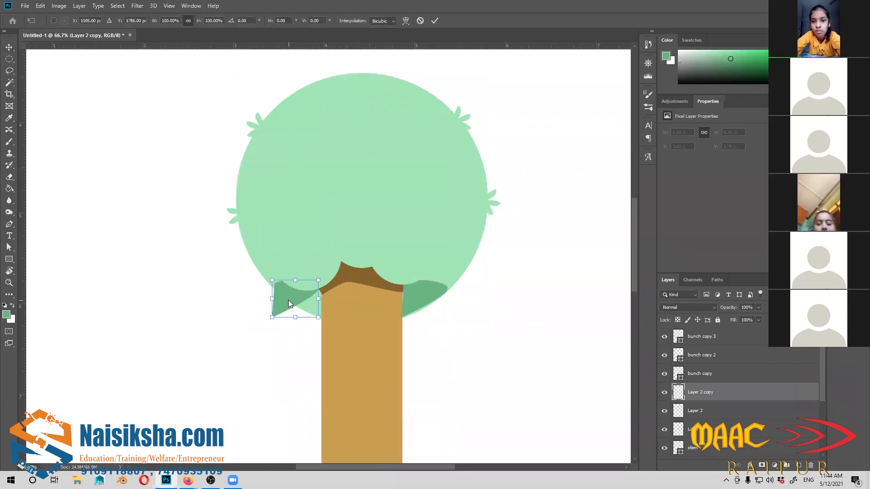
{"action": "right_click", "coordinate": [288, 300]}
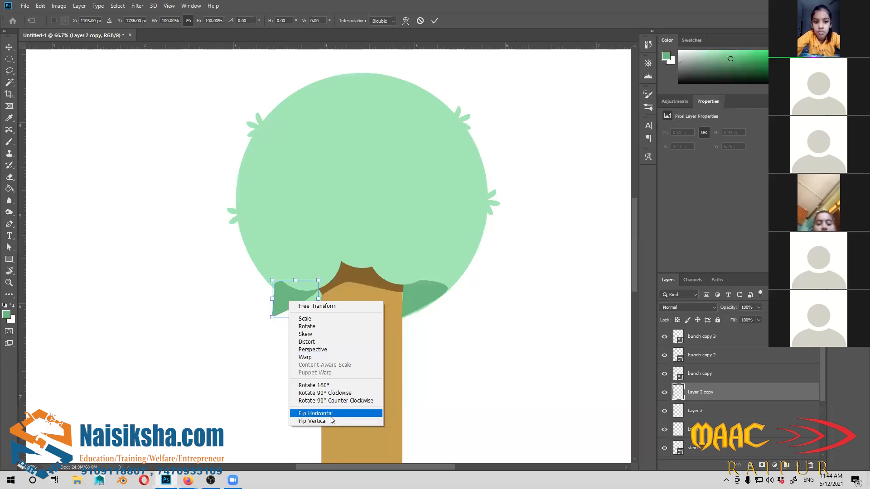
{"action": "left_click", "coordinate": [316, 413]}
{"action": "left_click_drag", "start_coordinate": [304, 303], "coordinate": [309, 300]}
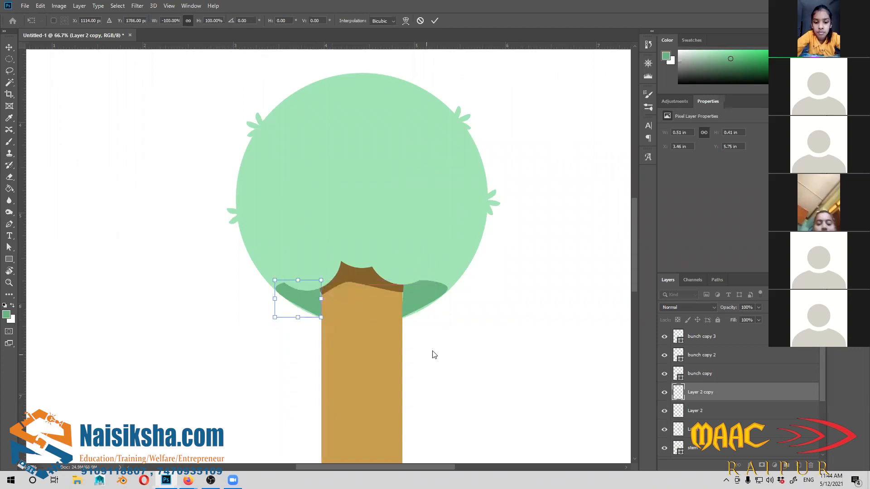
{"action": "key", "text": "Return"}
Step: Select both leaf shadow layers and move them below the stem layer
{"action": "scroll", "coordinate": [822, 407], "scroll_direction": "down", "scroll_amount": 2}
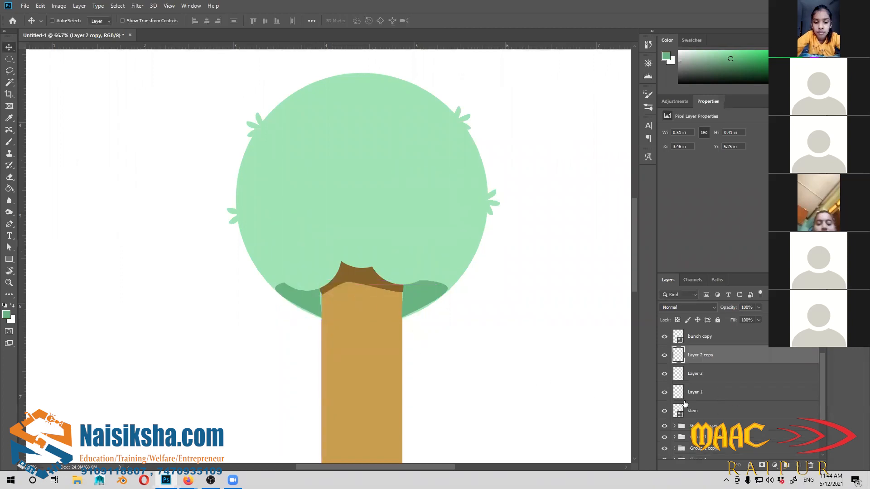
{"action": "left_click", "coordinate": [716, 373], "text": "ctrl"}
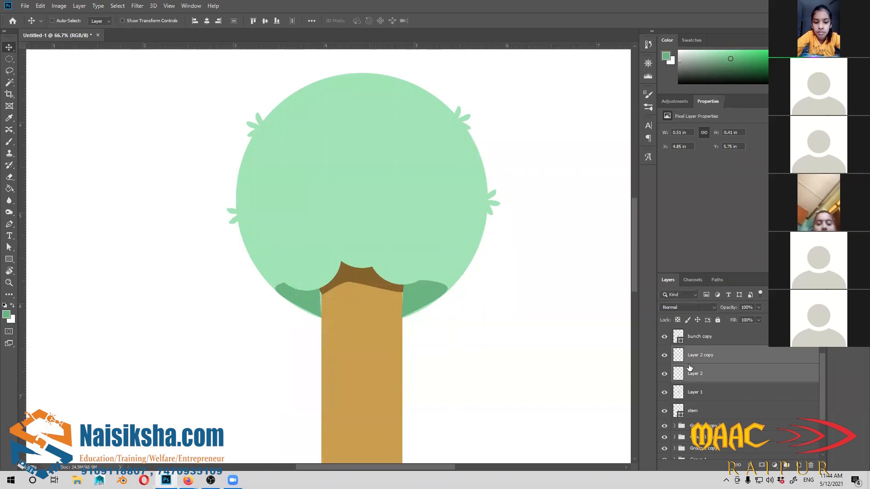
{"action": "left_click_drag", "start_coordinate": [664, 355], "coordinate": [665, 374]}
{"action": "left_click", "coordinate": [664, 356]}
{"action": "left_click", "coordinate": [664, 374]}
{"action": "left_click_drag", "start_coordinate": [720, 372], "coordinate": [697, 418]}
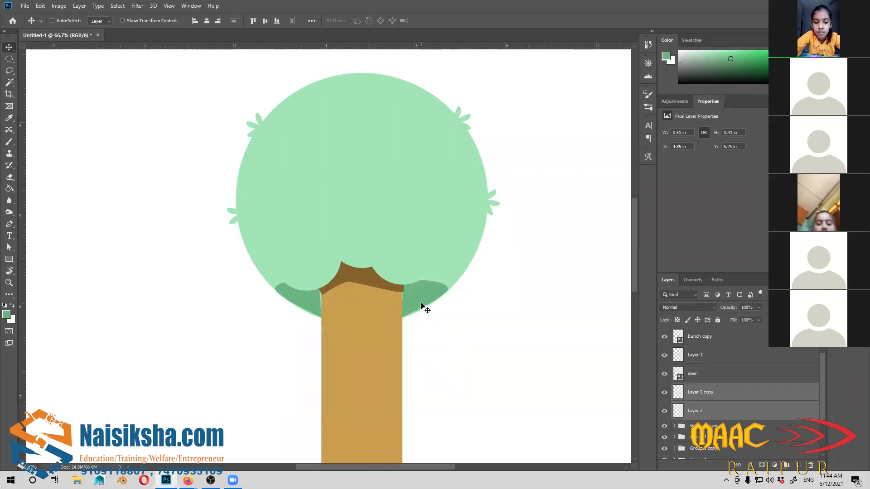
Step: Shift both leaf shadows slightly inward so they tuck behind the trunk and follow the crown's lower edge
{"action": "left_click_drag", "start_coordinate": [421, 301], "coordinate": [435, 312]}
{"action": "left_click", "coordinate": [709, 374]}
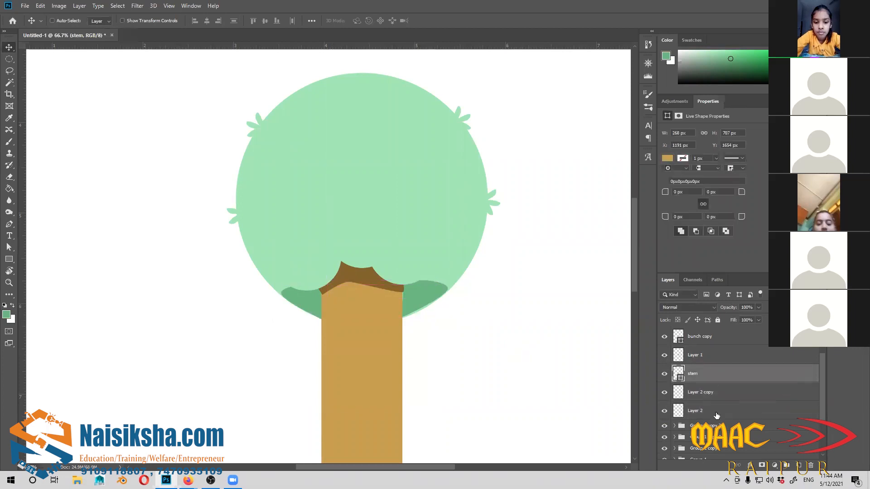
{"action": "left_click", "coordinate": [716, 413]}
{"action": "left_click_drag", "start_coordinate": [432, 296], "coordinate": [427, 301]}
{"action": "left_click_drag", "start_coordinate": [497, 340], "coordinate": [522, 334]}
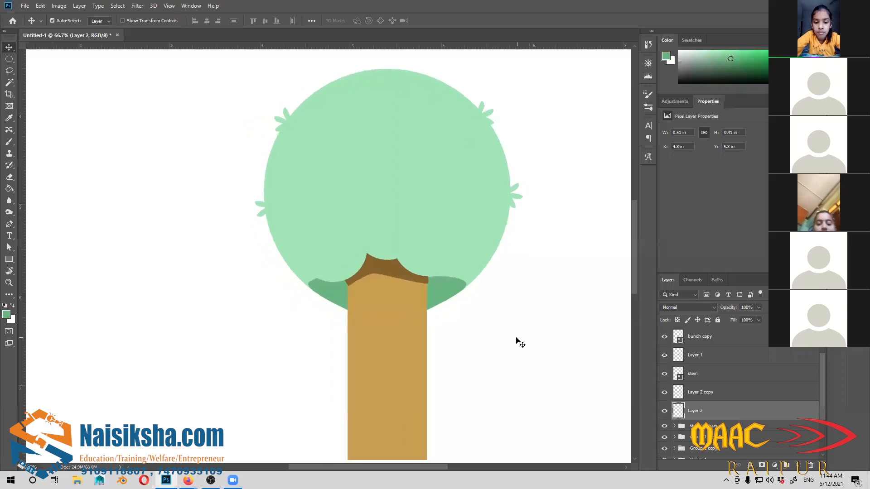
{"action": "key", "text": "ctrl+minus"}
{"action": "key", "text": "ctrl+minus"}
{"action": "key", "text": "ctrl+minus"}
{"action": "key", "text": "ctrl+plus"}
{"action": "key", "text": "ctrl+plus"}
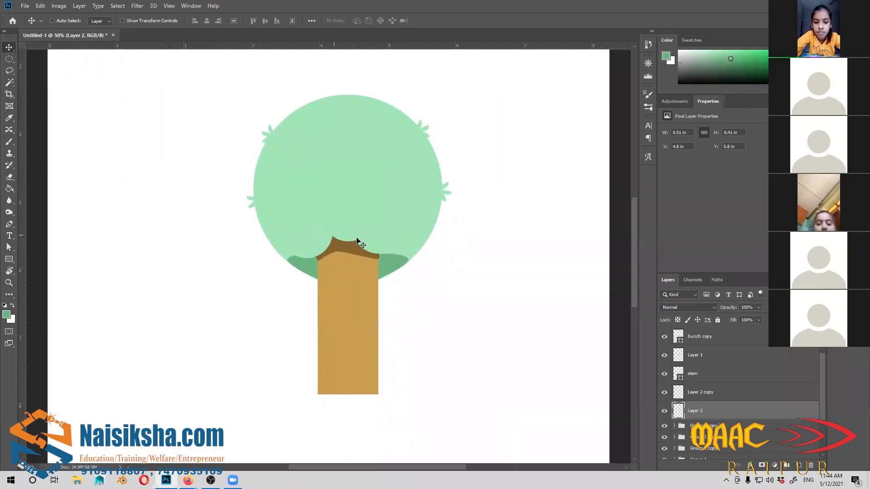
{"action": "key", "text": "ctrl+minus"}
{"action": "key", "text": "ctrl+plus"}
{"action": "left_click", "coordinate": [707, 344]}
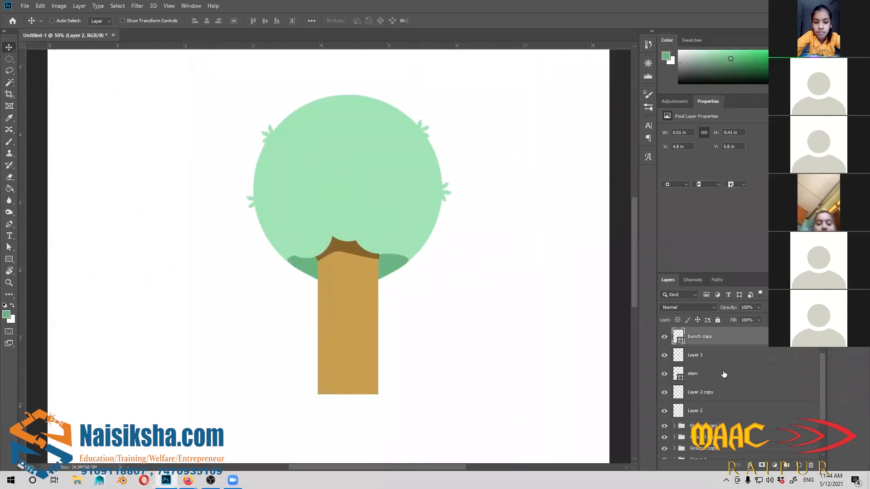
{"action": "scroll", "coordinate": [723, 374], "scroll_direction": "up", "scroll_amount": 1}
{"action": "left_click", "coordinate": [701, 343]}
{"action": "scroll", "coordinate": [720, 380], "scroll_direction": "down", "scroll_amount": 3}
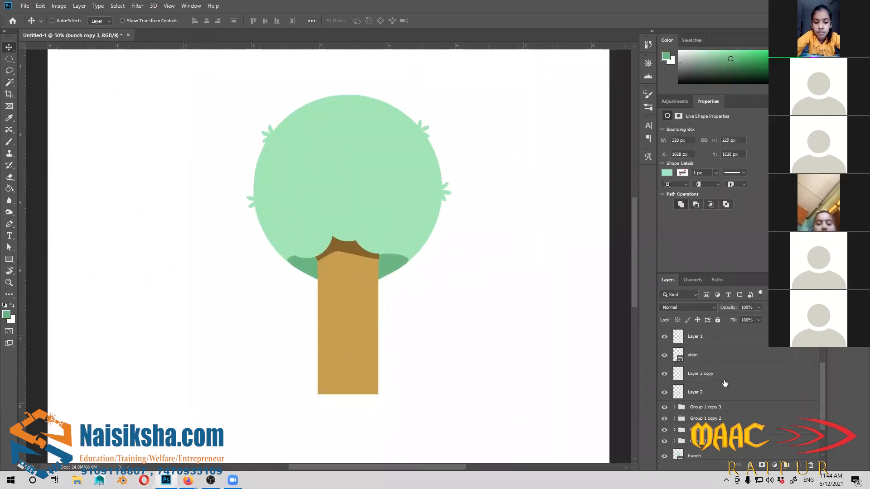
{"action": "key", "text": "ctrl+alt+a"}
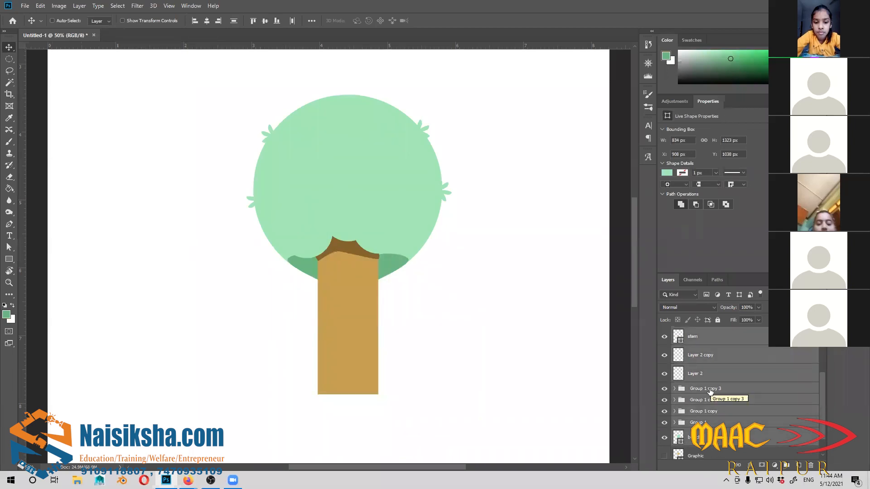
{"action": "scroll", "coordinate": [709, 370], "scroll_direction": "up", "scroll_amount": 3}
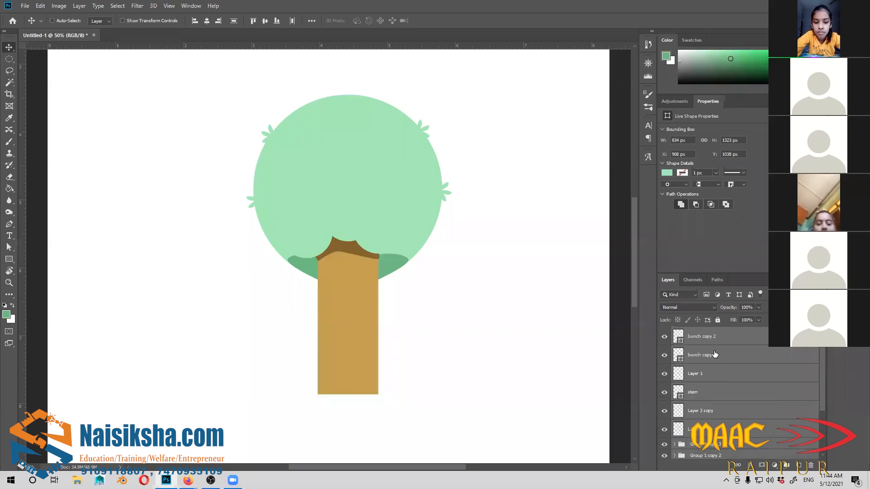
Step: Group all tree layers from bunch copy 3 down to bunch, leaving out Graphic and Background
{"action": "left_click", "coordinate": [715, 339]}
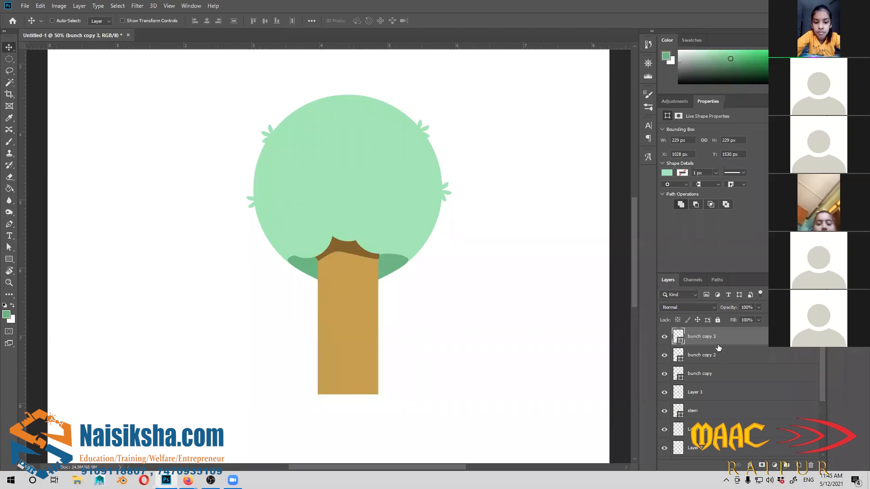
{"action": "scroll", "coordinate": [718, 348], "scroll_direction": "down", "scroll_amount": 3}
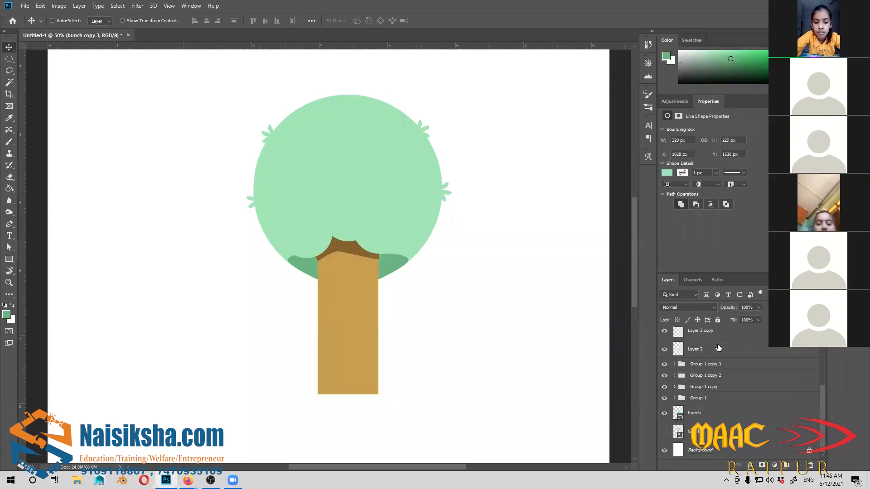
{"action": "left_click", "coordinate": [725, 414], "text": "shift"}
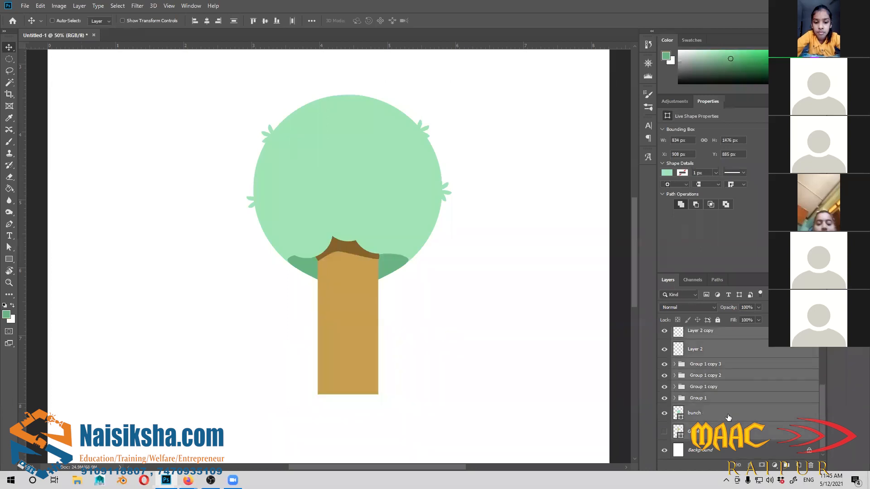
{"action": "left_click", "coordinate": [729, 417], "text": "shift"}
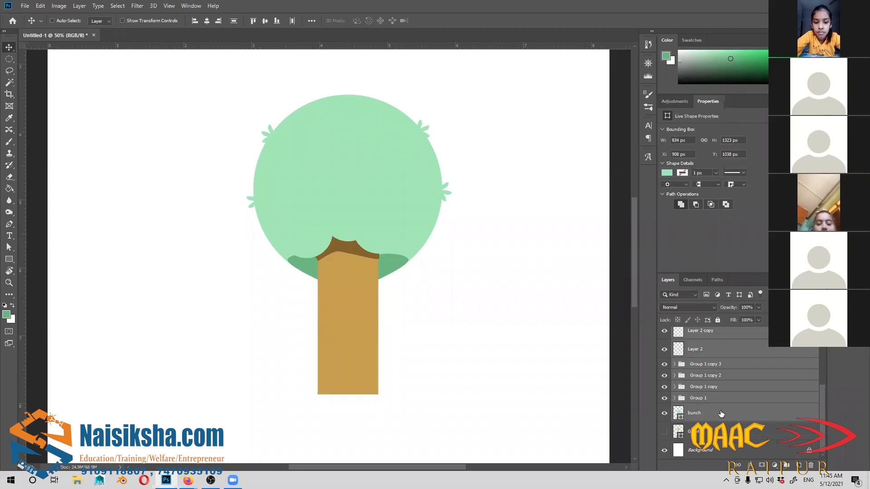
{"action": "scroll", "coordinate": [702, 415], "scroll_direction": "up", "scroll_amount": 3}
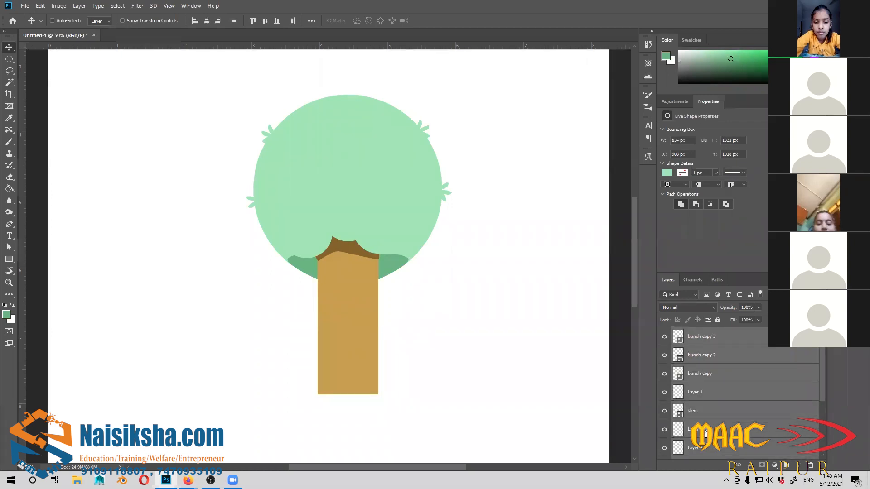
{"action": "scroll", "coordinate": [705, 431], "scroll_direction": "down", "scroll_amount": 3}
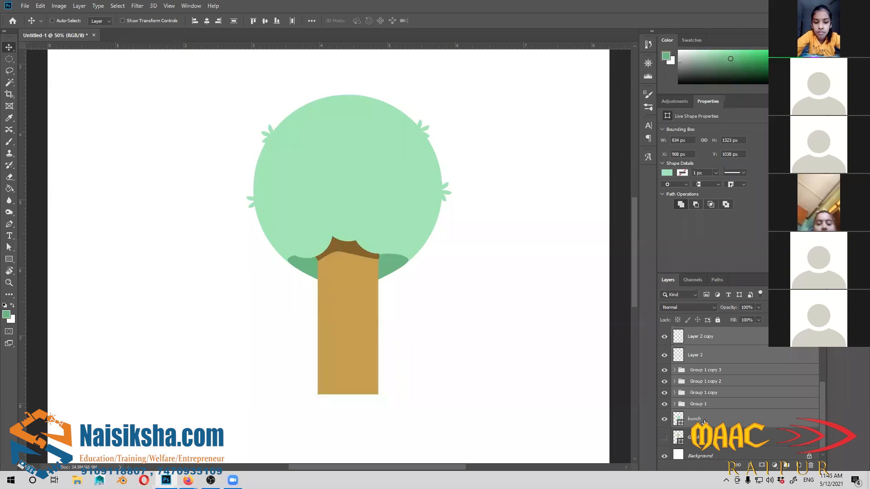
{"action": "key", "text": "ctrl+g"}
{"action": "left_click", "coordinate": [665, 333]}
{"action": "left_click", "coordinate": [664, 333]}
Step: Rename the new layer group as Tree and toggle its visibility to check its contents
{"action": "double_click", "coordinate": [701, 333]}
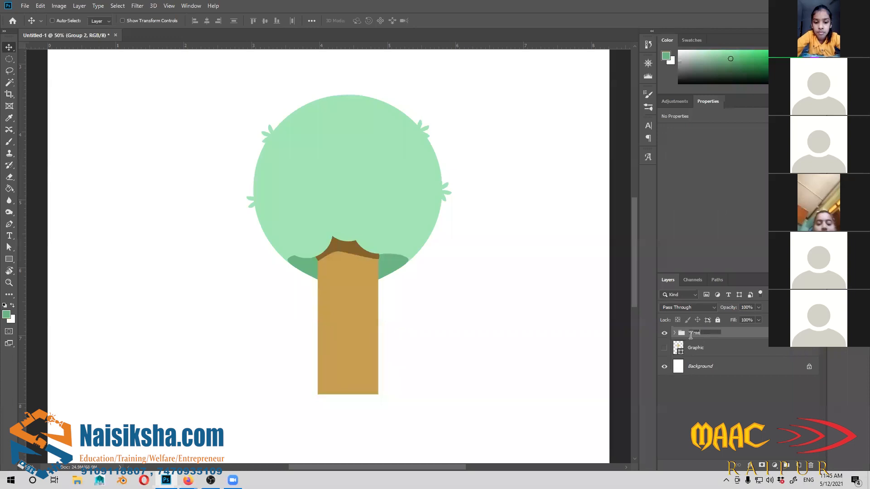
{"action": "type", "text": "Tree"}
{"action": "key", "text": "Return"}
{"action": "left_click", "coordinate": [665, 334]}
{"action": "left_click", "coordinate": [665, 334]}
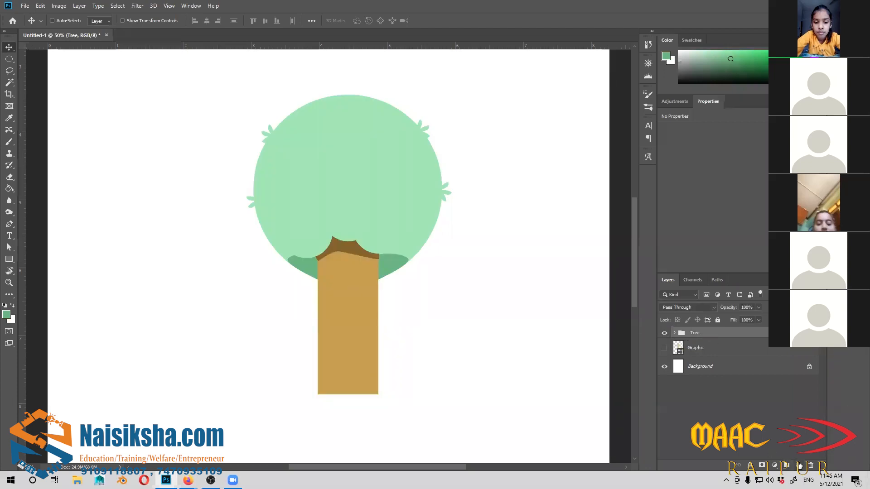
Step: Draw a dark green rounded rectangle about 1275 by 256 px across the base of the tree trunk
{"action": "scroll", "coordinate": [432, 324], "scroll_direction": "down", "scroll_amount": 2}
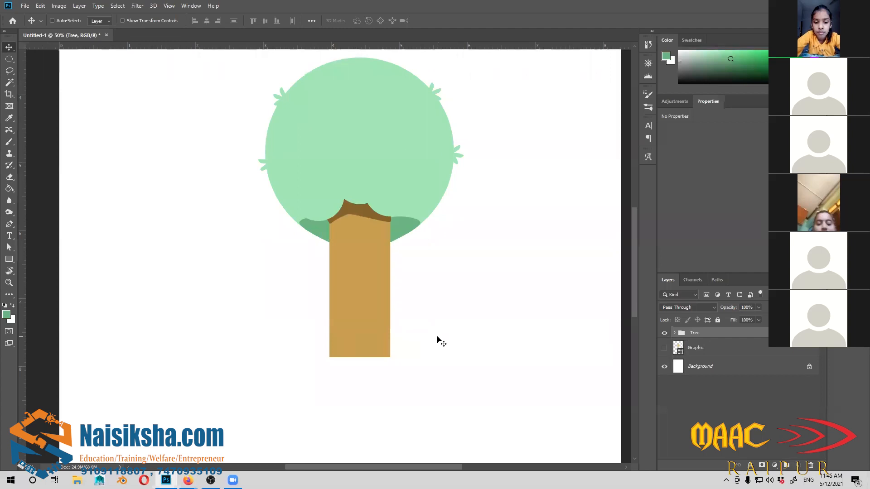
{"action": "key", "text": "ctrl+minus"}
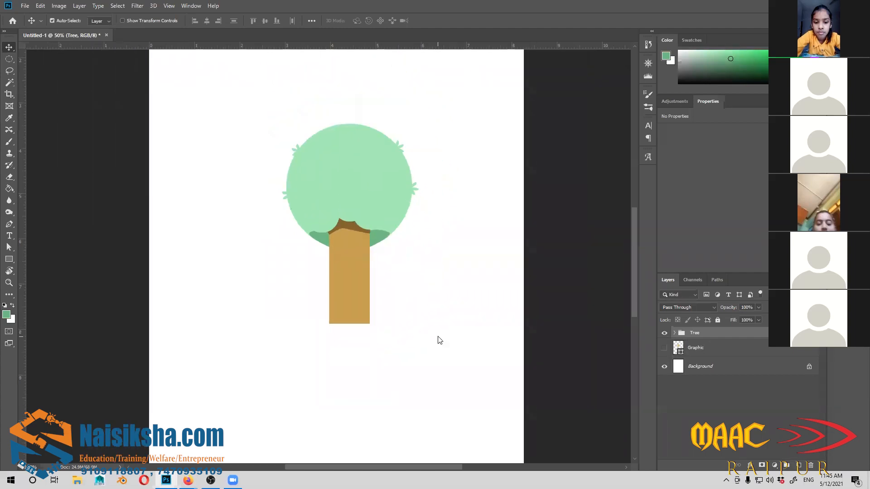
{"action": "left_click_drag", "start_coordinate": [9, 259], "coordinate": [46, 262]}
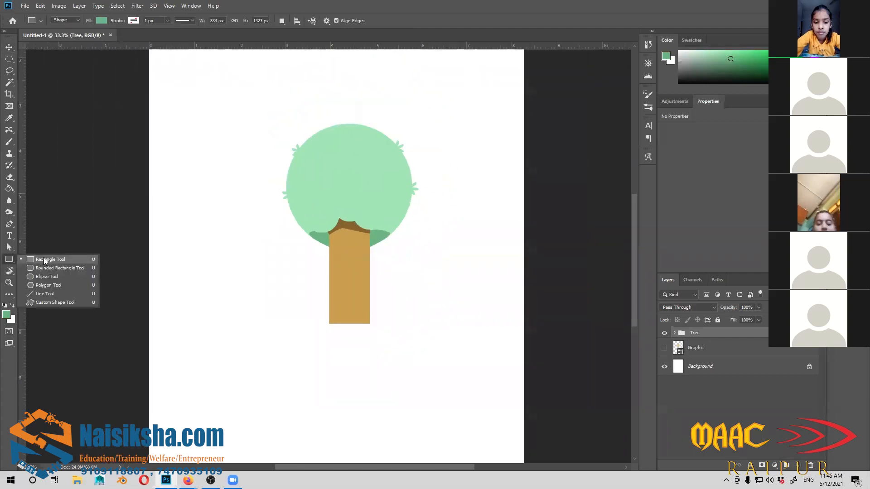
{"action": "left_click", "coordinate": [44, 271]}
{"action": "left_click_drag", "start_coordinate": [279, 301], "coordinate": [333, 268]}
{"action": "key", "text": "ctrl+plus"}
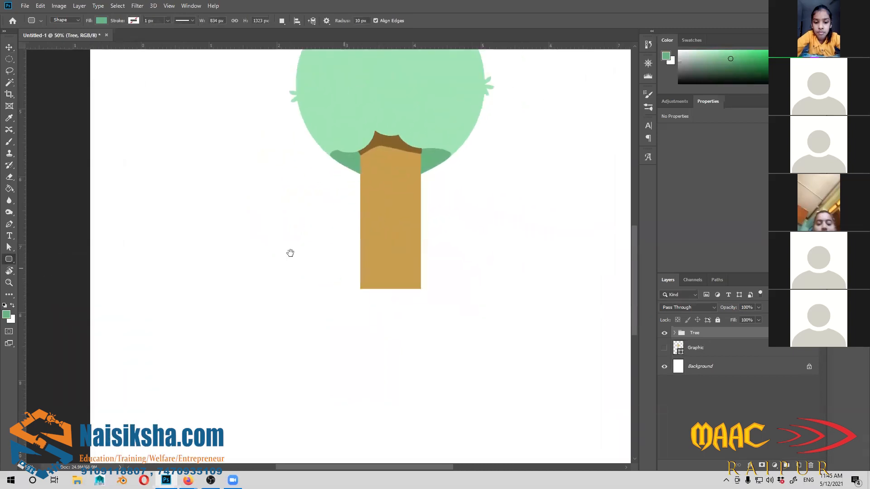
{"action": "mouse_move", "coordinate": [227, 261]}
{"action": "left_mouse_down"}
{"action": "mouse_move", "coordinate": [318, 293]}
{"action": "mouse_move", "coordinate": [529, 310]}
{"action": "mouse_move", "coordinate": [515, 319]}
{"action": "left_mouse_up"}
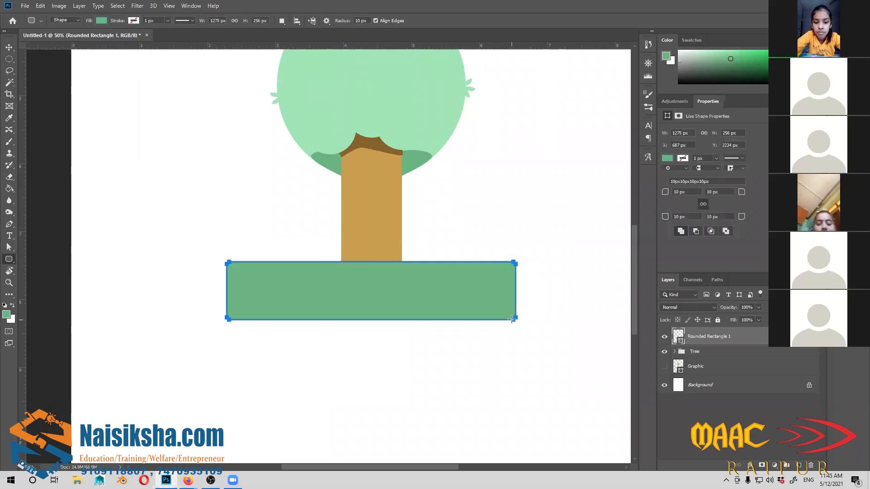
Step: Move the rounded rectangle down to the trunk's bottom edge and stretch it to about 380 px high
{"action": "key", "text": "v"}
{"action": "mouse_move", "coordinate": [414, 301]}
{"action": "left_mouse_down"}
{"action": "mouse_move", "coordinate": [417, 350]}
{"action": "mouse_move", "coordinate": [415, 311]}
{"action": "left_mouse_up"}
{"action": "left_click_drag", "start_coordinate": [427, 346], "coordinate": [426, 355]}
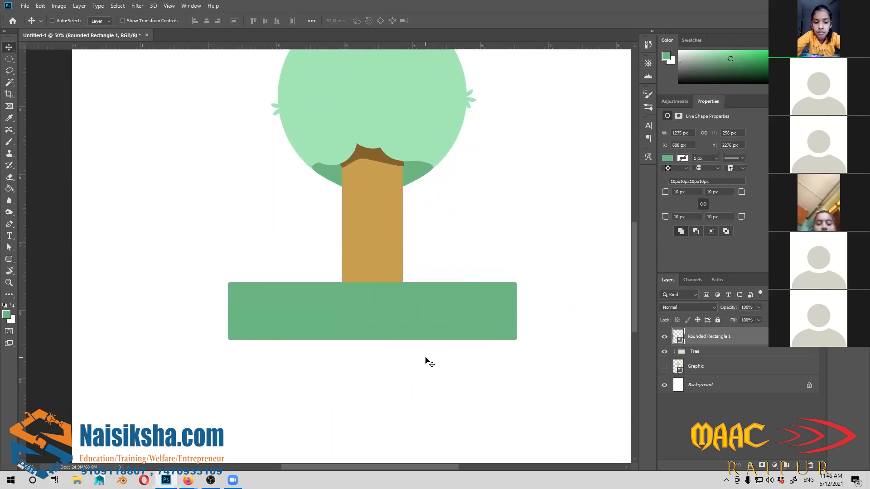
{"action": "key", "text": "ctrl+t"}
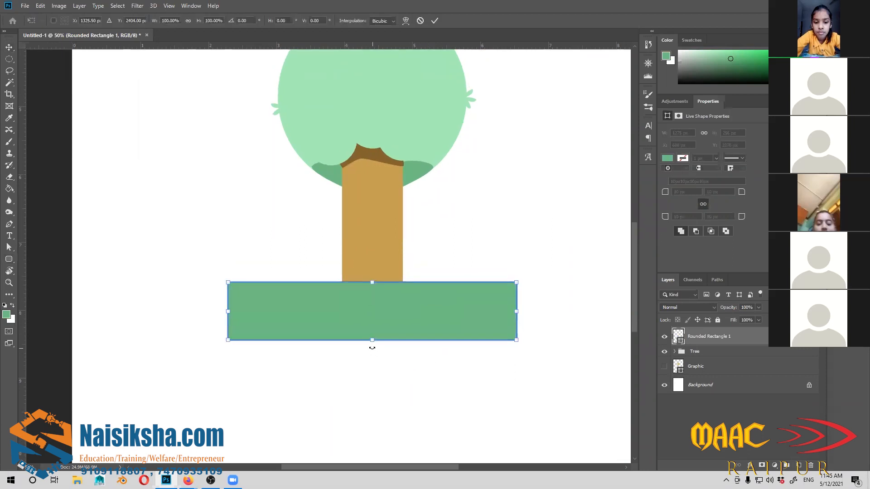
{"action": "left_click_drag", "start_coordinate": [372, 344], "coordinate": [372, 371]}
{"action": "left_click_drag", "start_coordinate": [394, 317], "coordinate": [394, 316]}
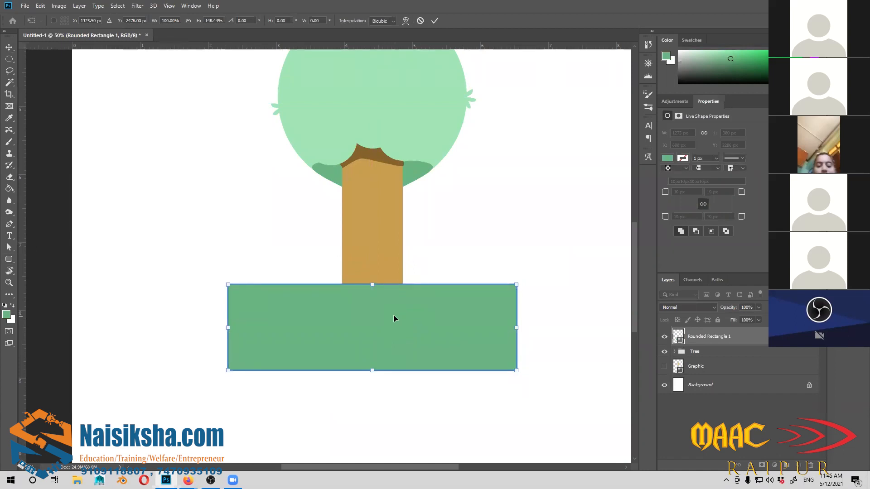
{"action": "key", "text": "Return"}
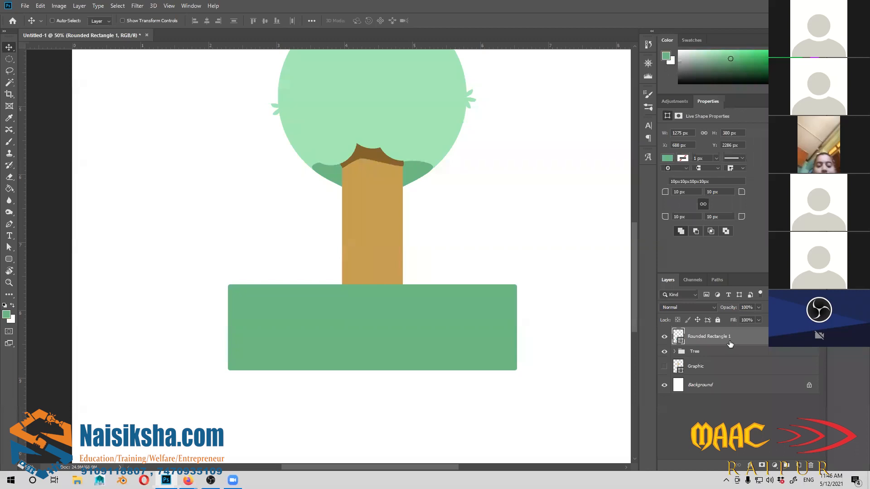
Step: Place the rounded rectangle layer below the Tree group and raise the rectangle slightly so the trunk overlaps its upper edge
{"action": "left_click_drag", "start_coordinate": [739, 340], "coordinate": [733, 361]}
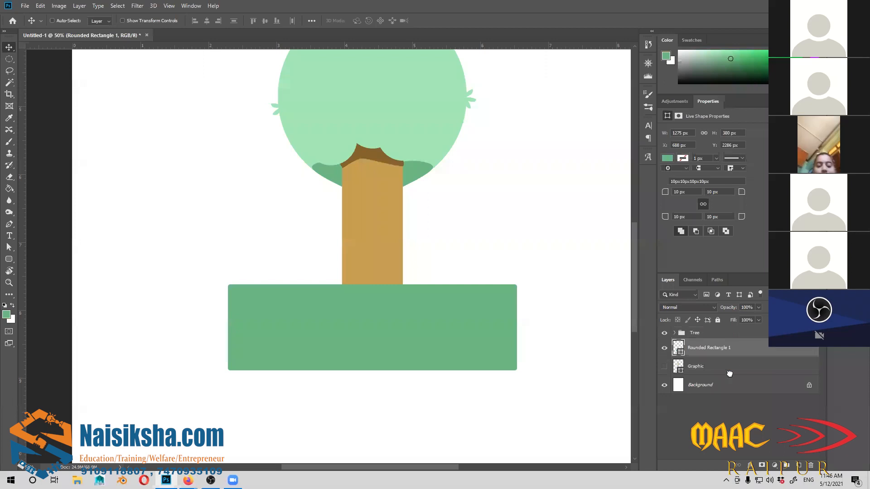
{"action": "mouse_move", "coordinate": [480, 345]}
{"action": "left_mouse_down"}
{"action": "mouse_move", "coordinate": [478, 335]}
{"action": "mouse_move", "coordinate": [480, 345]}
{"action": "left_mouse_up"}
{"action": "left_click_drag", "start_coordinate": [418, 330], "coordinate": [415, 320]}
{"action": "left_click_drag", "start_coordinate": [487, 347], "coordinate": [458, 378]}
{"action": "scroll", "coordinate": [443, 380], "scroll_direction": "down", "scroll_amount": 3}
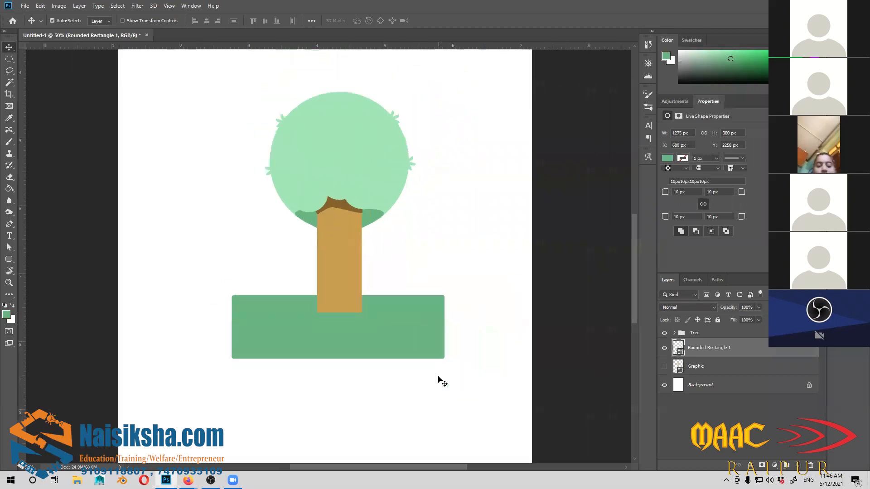
{"action": "scroll", "coordinate": [443, 380], "scroll_direction": "up", "scroll_amount": 5}
{"action": "scroll", "coordinate": [473, 309], "scroll_direction": "down", "scroll_amount": 3}
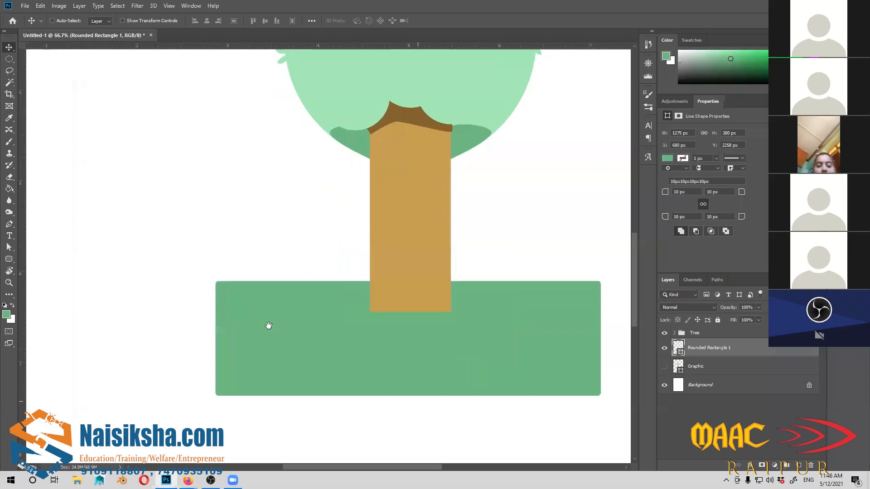
{"action": "scroll", "coordinate": [466, 341], "scroll_direction": "left", "scroll_amount": 2}
{"action": "scroll", "coordinate": [451, 352], "scroll_direction": "left", "scroll_amount": 1}
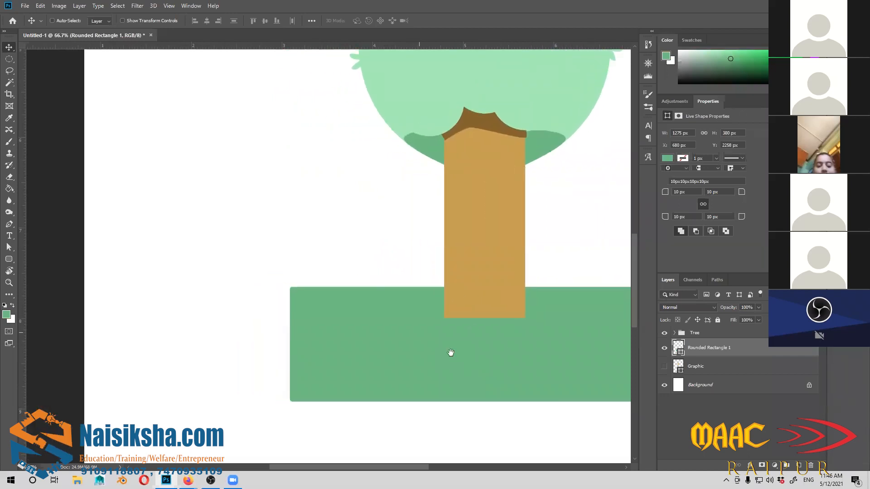
Step: Add a new empty layer directly above the green rounded rectangle's layer for the grass
{"action": "scroll", "coordinate": [457, 362], "scroll_direction": "up", "scroll_amount": 2}
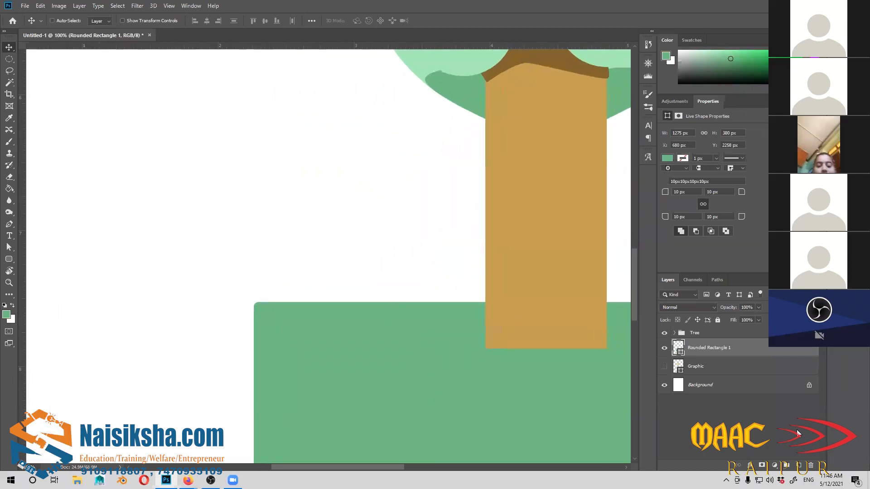
{"action": "left_click", "coordinate": [799, 466]}
{"action": "scroll", "coordinate": [536, 443], "scroll_direction": "up", "scroll_amount": 5}
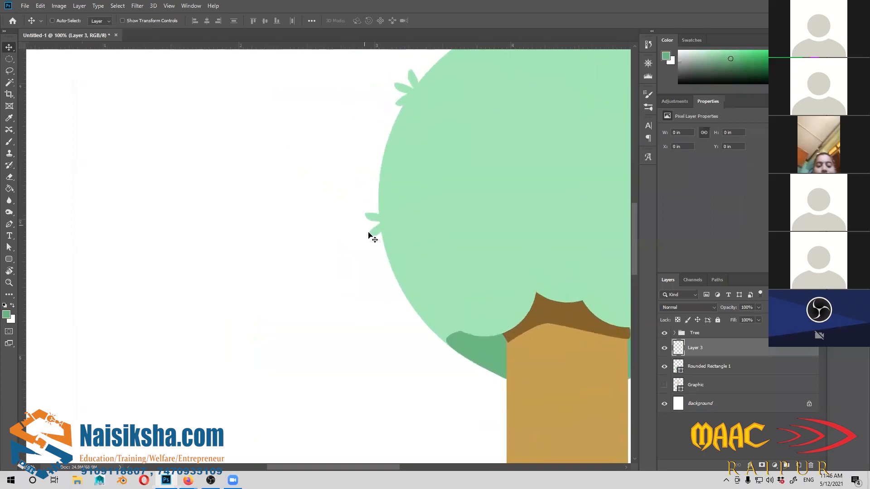
{"action": "scroll", "coordinate": [413, 378], "scroll_direction": "down", "scroll_amount": 3}
{"action": "scroll", "coordinate": [425, 385], "scroll_direction": "left", "scroll_amount": 1}
{"action": "scroll", "coordinate": [403, 354], "scroll_direction": "down", "scroll_amount": 5}
{"action": "scroll", "coordinate": [390, 327], "scroll_direction": "right", "scroll_amount": 2}
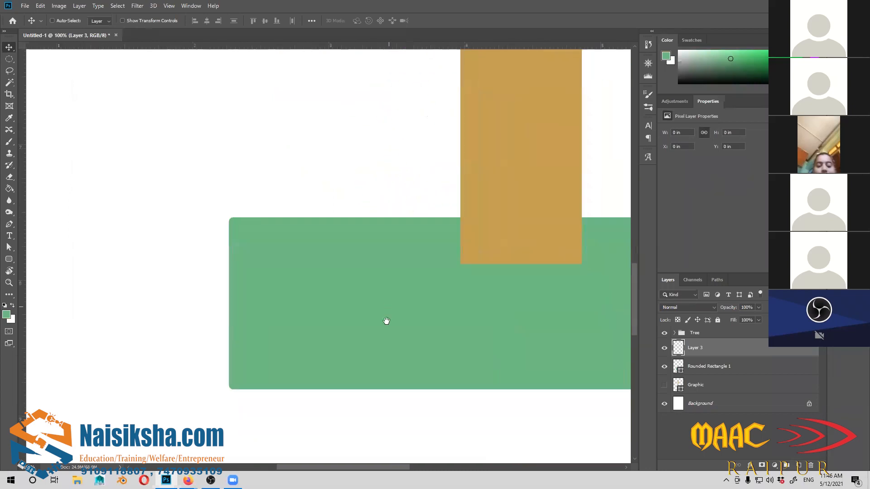
{"action": "scroll", "coordinate": [381, 344], "scroll_direction": "up", "scroll_amount": 1}
{"action": "key", "text": "ctrl+plus"}
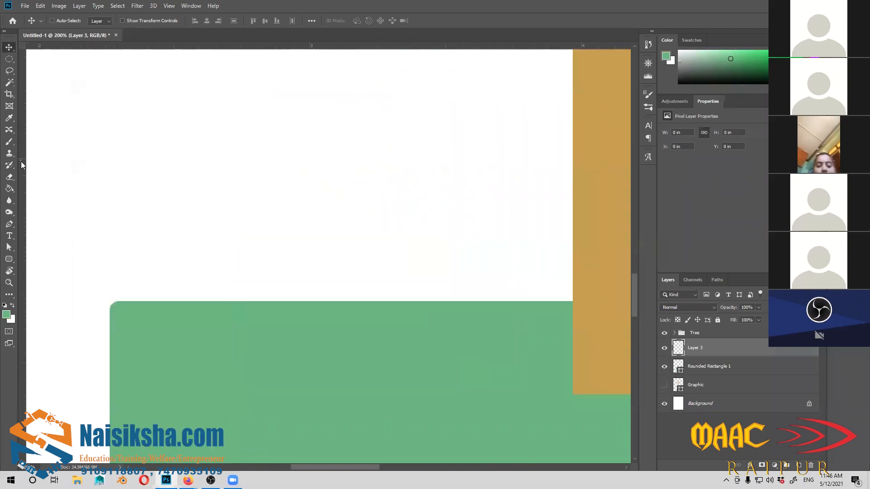
Step: Outline a slim, curved grass blade with the Pen tool on the ground block's upper edge, left of the trunk, as a closed path
{"action": "left_click", "coordinate": [10, 224]}
{"action": "scroll", "coordinate": [326, 255], "scroll_direction": "down", "scroll_amount": 1}
{"action": "scroll", "coordinate": [326, 255], "scroll_direction": "left", "scroll_amount": 1}
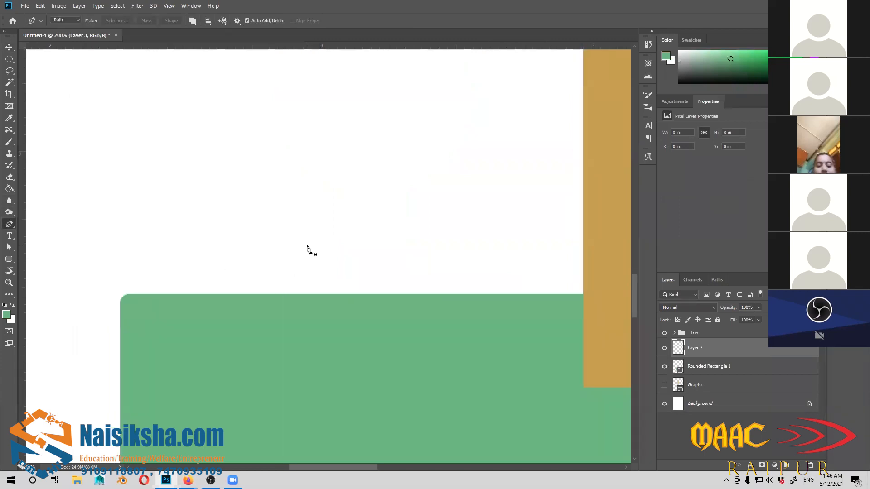
{"action": "left_click", "coordinate": [265, 295]}
{"action": "left_click_drag", "start_coordinate": [259, 262], "coordinate": [263, 242]}
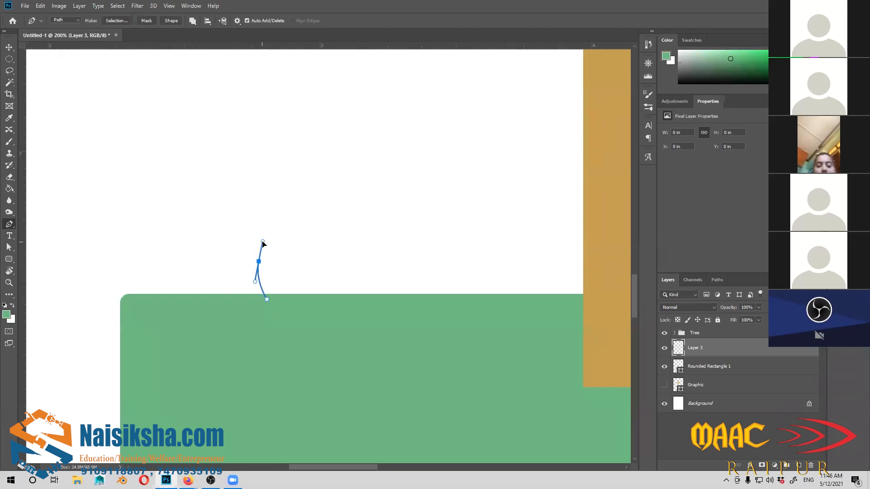
{"action": "left_click", "coordinate": [278, 224]}
{"action": "left_click_drag", "start_coordinate": [273, 258], "coordinate": [275, 271]}
{"action": "left_click", "coordinate": [274, 299]}
{"action": "left_click", "coordinate": [267, 299]}
Step: Fill the grass blade path with the foreground color at 100% opacity and dismiss the path outline
{"action": "right_click", "coordinate": [266, 268]}
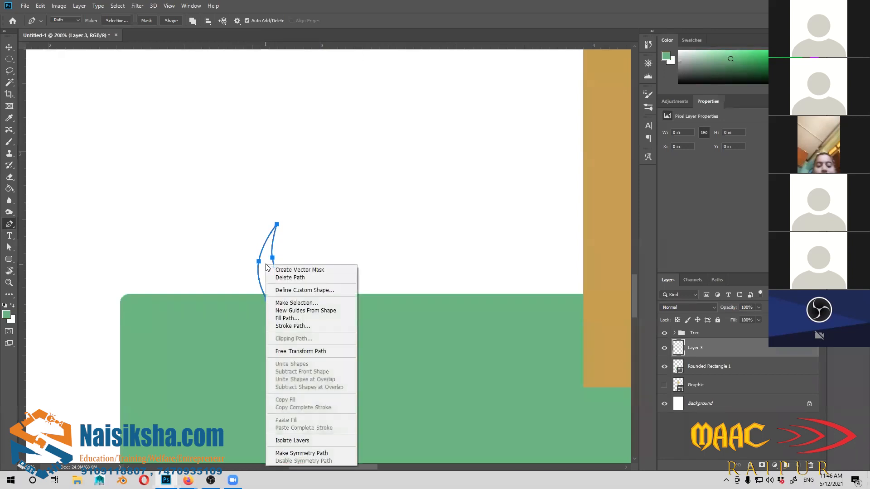
{"action": "left_click", "coordinate": [295, 319]}
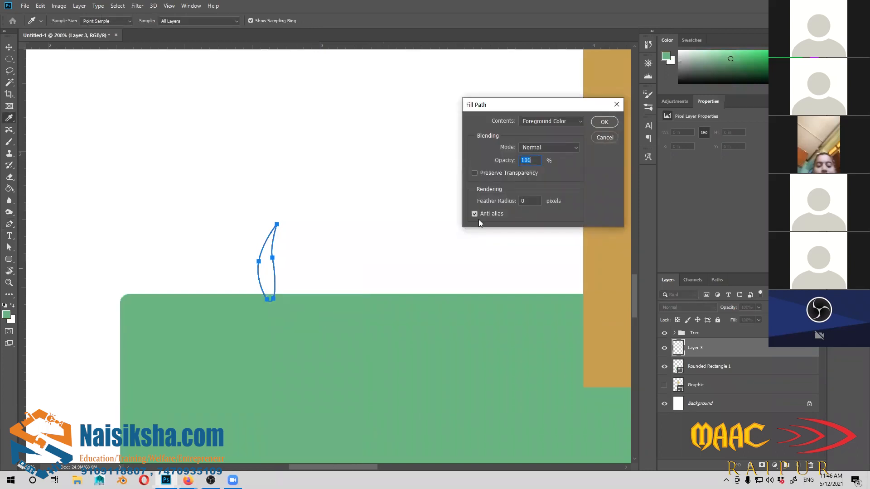
{"action": "left_click", "coordinate": [612, 126]}
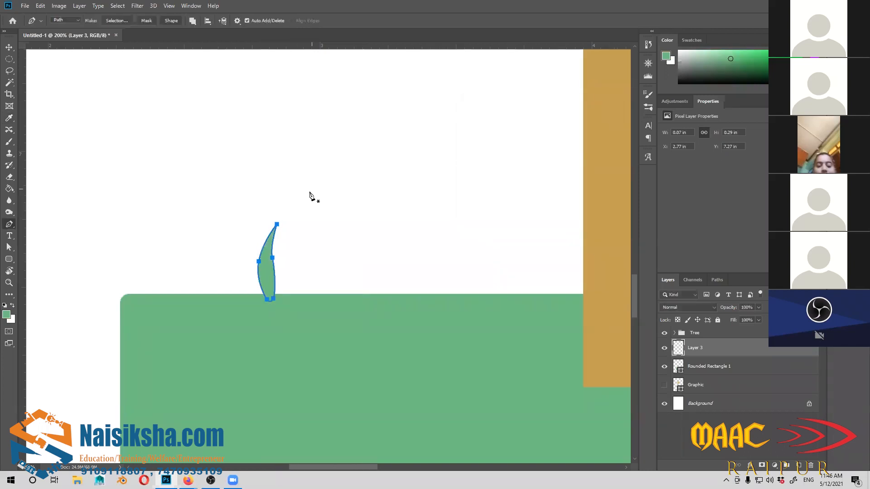
{"action": "key", "text": "Return"}
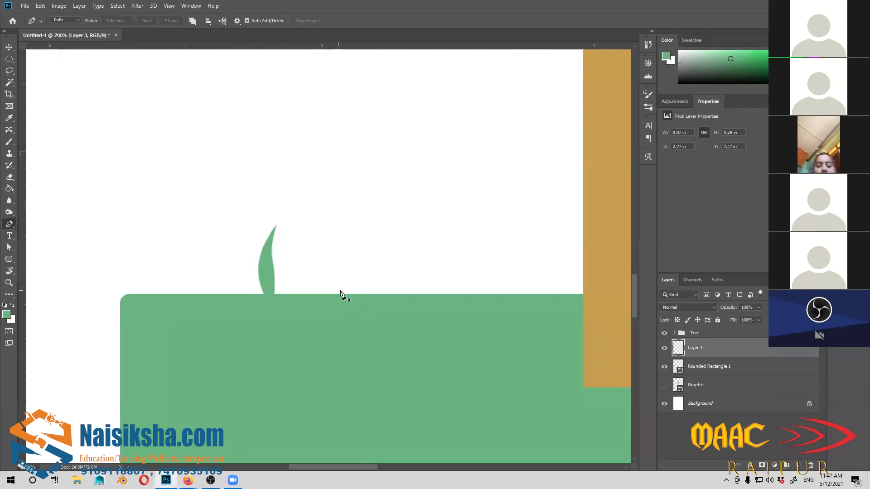
Step: Duplicate the grass blade twice, placing the copies left of the original to form a three-blade clump
{"action": "key", "text": "v"}
{"action": "left_click_drag", "start_coordinate": [337, 299], "coordinate": [395, 271]}
{"action": "left_click_drag", "start_coordinate": [330, 248], "coordinate": [298, 253]}
{"action": "left_click_drag", "start_coordinate": [366, 261], "coordinate": [307, 272]}
{"action": "mouse_move", "coordinate": [230, 261]}
{"action": "left_mouse_down"}
{"action": "mouse_move", "coordinate": [247, 281]}
{"action": "mouse_move", "coordinate": [213, 264]}
{"action": "mouse_move", "coordinate": [220, 270]}
{"action": "left_mouse_up"}
Step: Rotate the clump's leftmost blade about 22° counterclockwise and lower it partly into the ground block
{"action": "key", "text": "ctrl+t"}
{"action": "left_click_drag", "start_coordinate": [250, 220], "coordinate": [232, 220]}
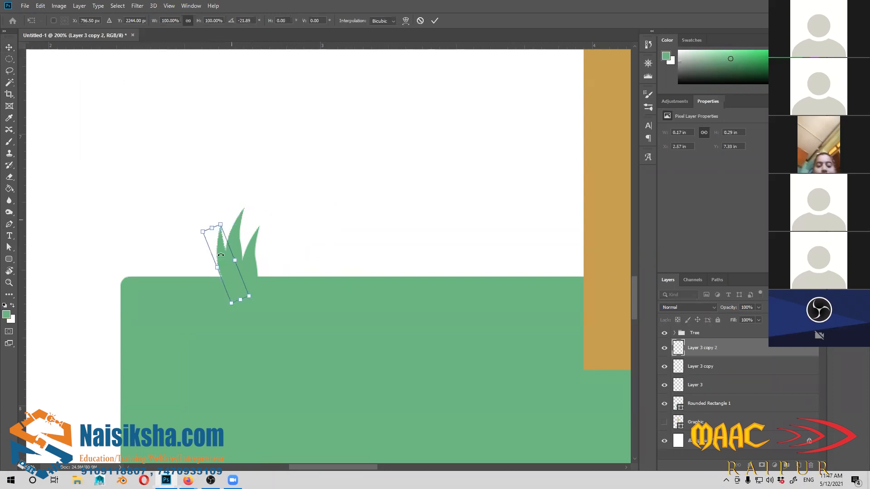
{"action": "left_click_drag", "start_coordinate": [228, 271], "coordinate": [229, 282]}
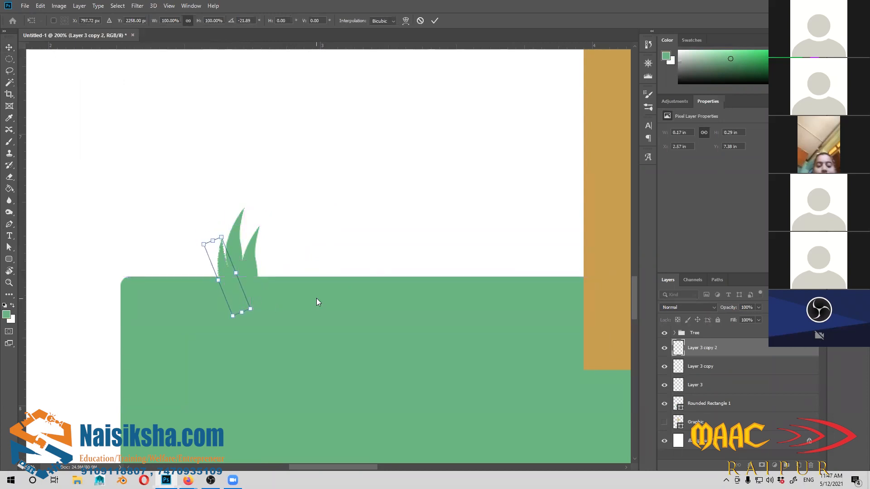
{"action": "key", "text": "Return"}
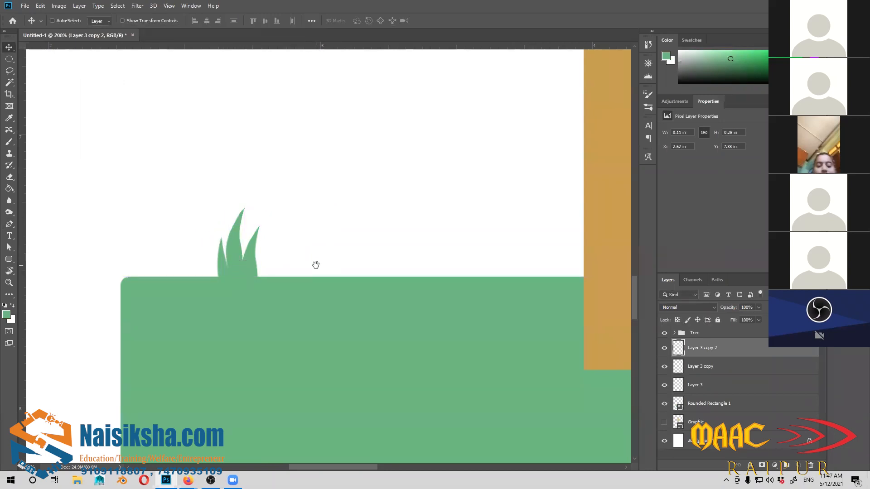
Step: Duplicate the rotated blade to the right of the first clump and scale the copy to about 159%
{"action": "left_click_drag", "start_coordinate": [316, 265], "coordinate": [237, 276]}
{"action": "left_click_drag", "start_coordinate": [148, 283], "coordinate": [260, 272]}
{"action": "key", "text": "ctrl+t"}
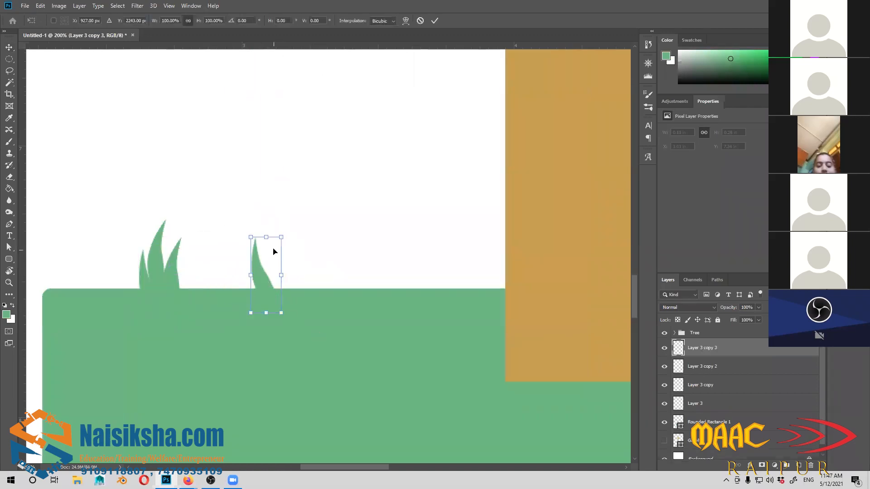
{"action": "left_click_drag", "start_coordinate": [282, 231], "coordinate": [300, 191]}
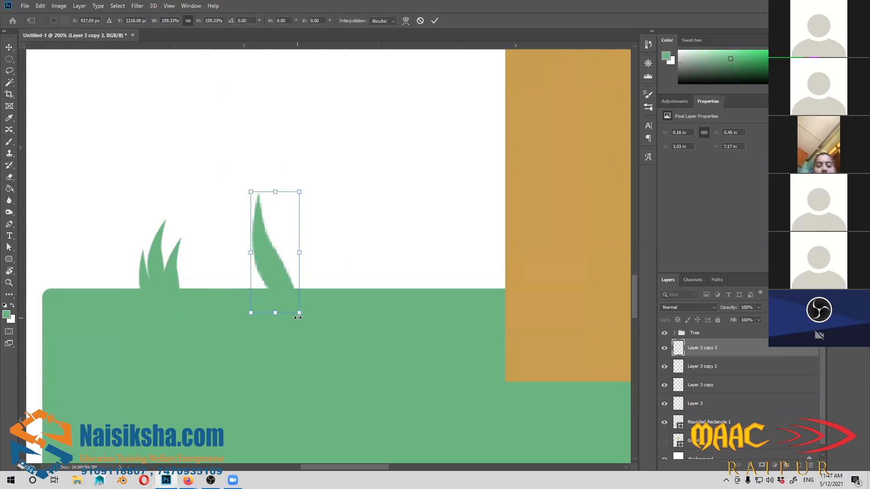
{"action": "key", "text": "Return"}
Step: Place a copy of the small rotated blade beside the tall one and rotate it clockwise to lean away from it
{"action": "left_click", "coordinate": [702, 366]}
{"action": "left_click_drag", "start_coordinate": [175, 279], "coordinate": [319, 263]}
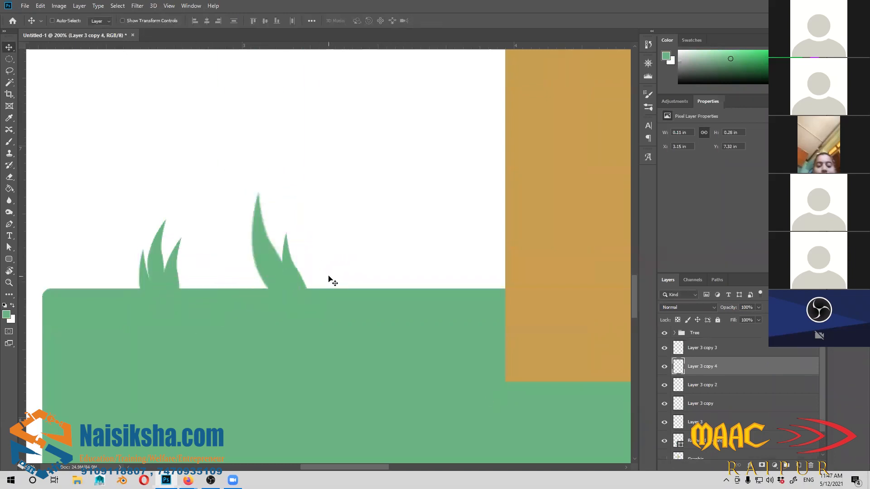
{"action": "key", "text": "ctrl+t"}
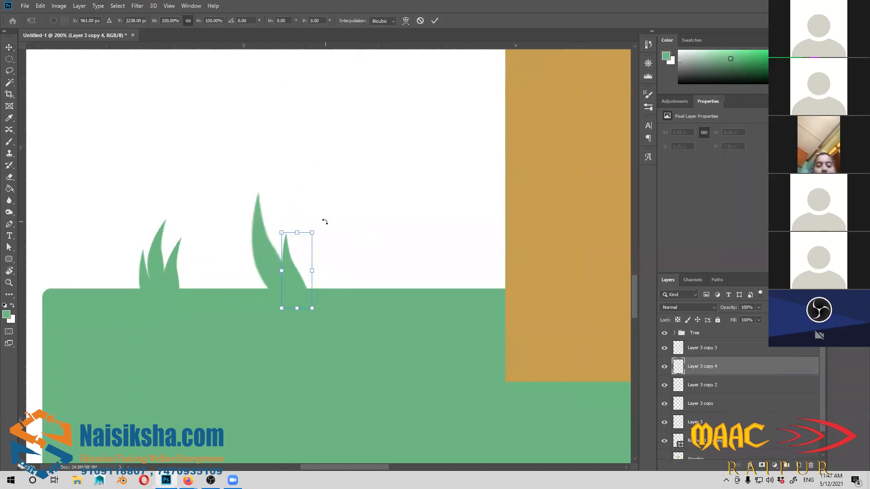
{"action": "left_click_drag", "start_coordinate": [331, 224], "coordinate": [350, 250]}
{"action": "key", "text": "Return"}
{"action": "left_click_drag", "start_coordinate": [294, 272], "coordinate": [294, 273]}
Step: Duplicate the right-leaning blade closer to the trunk and rotate the copy counterclockwise to lean left
{"action": "left_click_drag", "start_coordinate": [398, 317], "coordinate": [314, 316]}
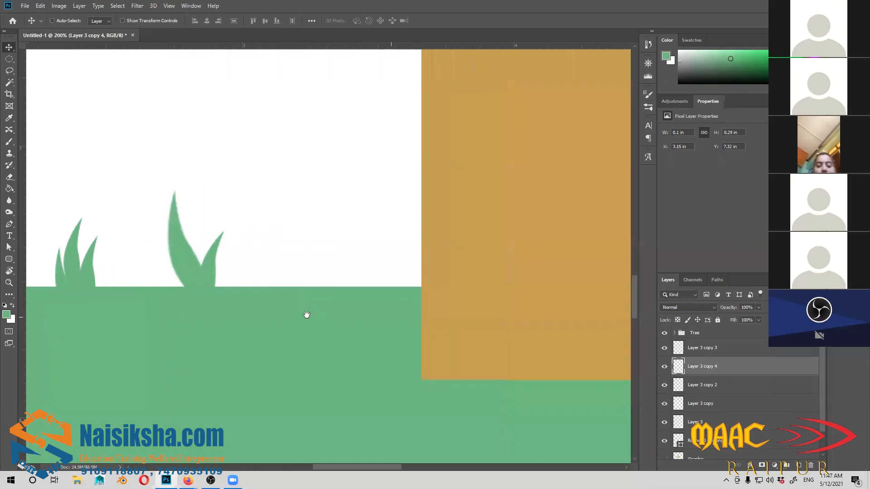
{"action": "left_click_drag", "start_coordinate": [206, 275], "coordinate": [331, 278]}
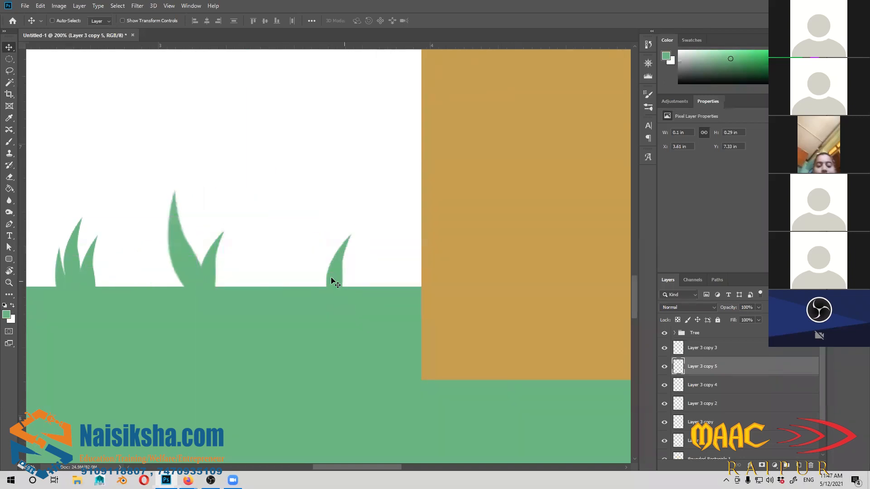
{"action": "key", "text": "ctrl+t"}
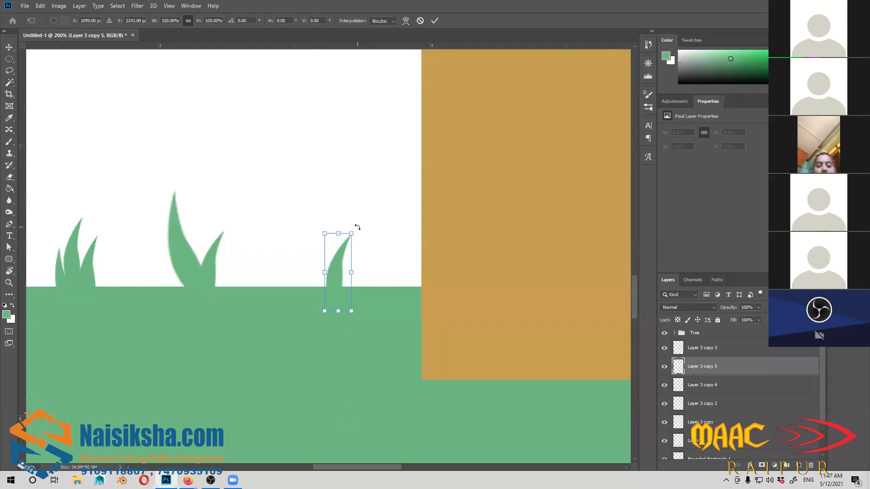
{"action": "left_click_drag", "start_coordinate": [358, 226], "coordinate": [330, 234]}
{"action": "key", "text": "Return"}
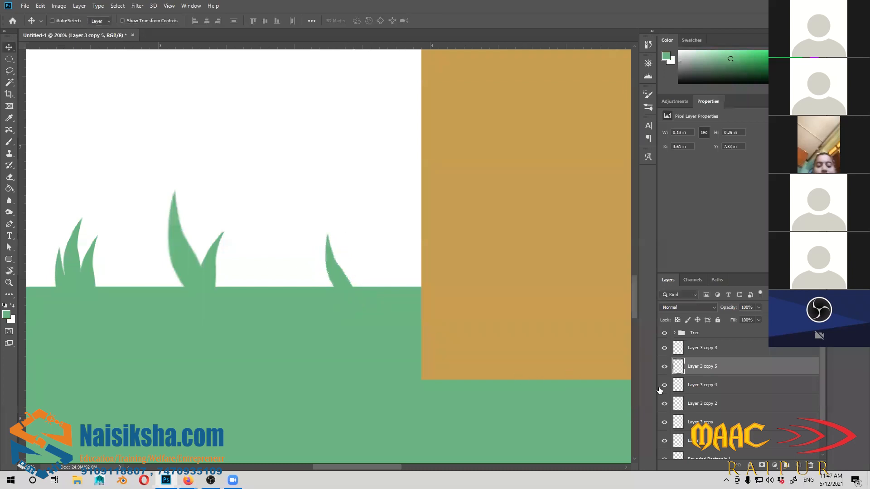
Step: Duplicate the second clump's right-leaning blade next to the blade near the trunk to complete a third clump
{"action": "left_click", "coordinate": [705, 386]}
{"action": "left_click_drag", "start_coordinate": [223, 272], "coordinate": [366, 272]}
{"action": "key", "text": "ctrl+minus"}
{"action": "key", "text": "ctrl+minus"}
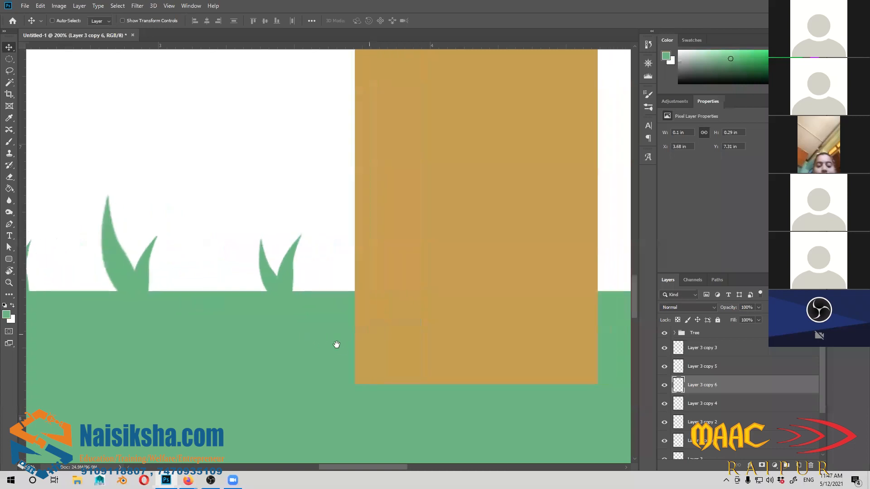
{"action": "key", "text": "ctrl+minus"}
{"action": "key", "text": "ctrl+minus"}
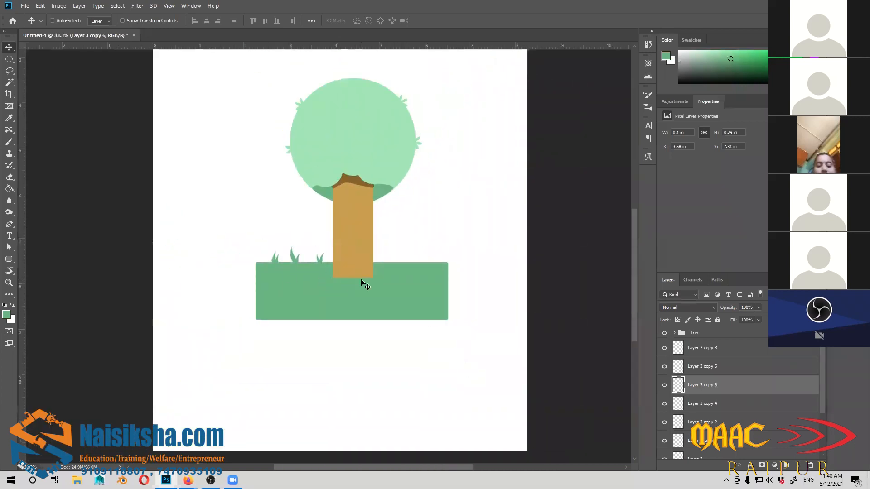
Step: Select all the grass blade layers, from Layer 3 copy 3 down to Layer 3
{"action": "key", "text": "ctrl+plus"}
{"action": "key", "text": "ctrl+plus"}
{"action": "key", "text": "ctrl+plus"}
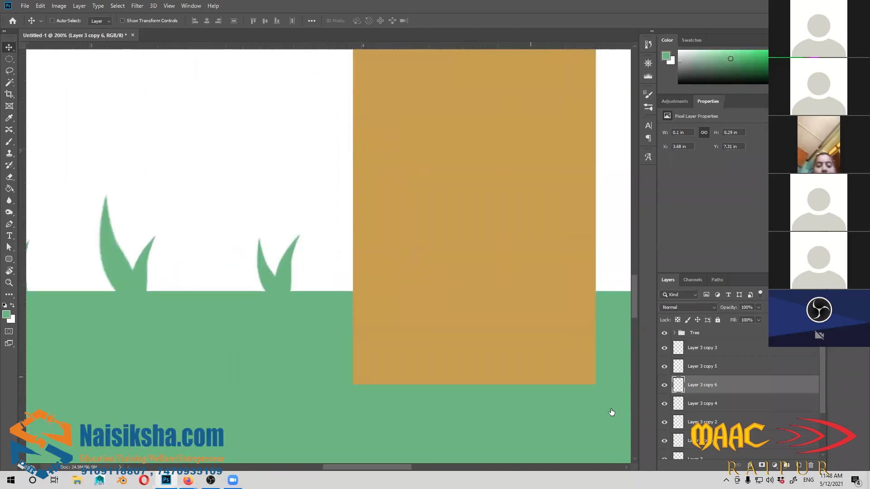
{"action": "left_click", "coordinate": [732, 392], "text": "ctrl"}
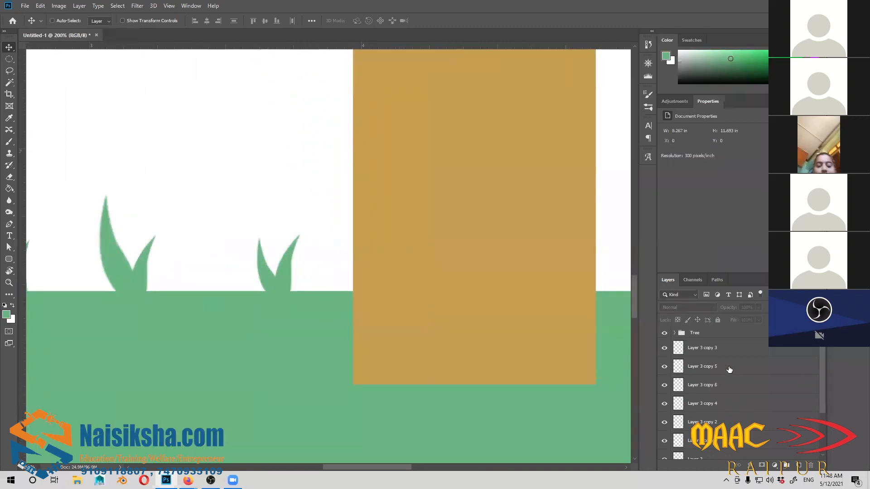
{"action": "left_click", "coordinate": [725, 349]}
{"action": "scroll", "coordinate": [731, 415], "scroll_direction": "down", "scroll_amount": 1}
{"action": "left_click", "coordinate": [734, 442], "text": "shift"}
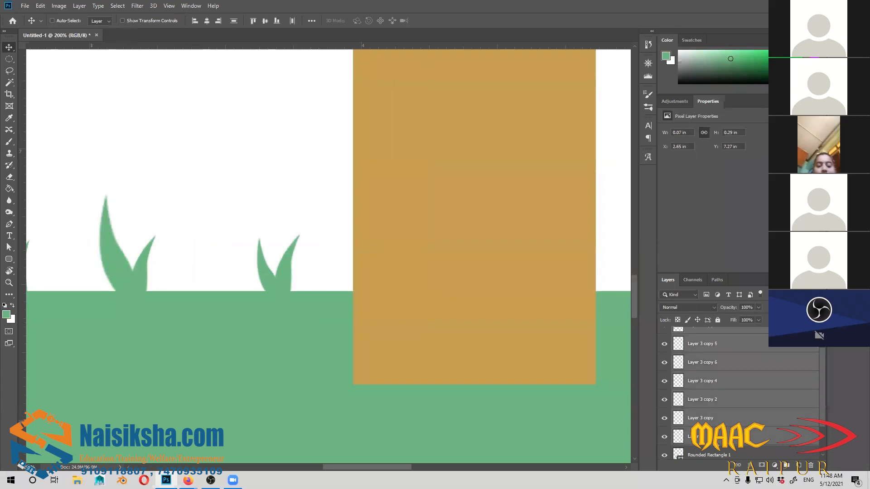
Step: Try to move the selected grass clumps up off the ground block and undo the move
{"action": "key", "text": "ctrl+minus"}
{"action": "key", "text": "ctrl+minus"}
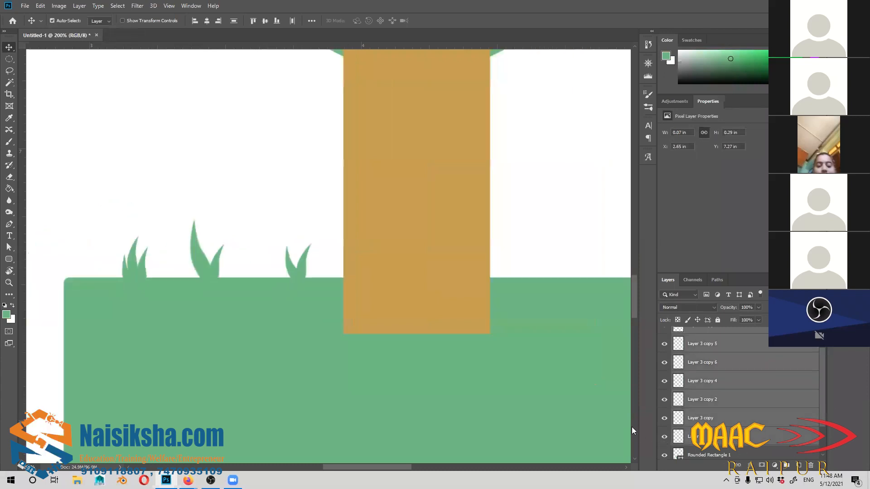
{"action": "left_click_drag", "start_coordinate": [300, 273], "coordinate": [294, 224]}
{"action": "key", "text": "z"}
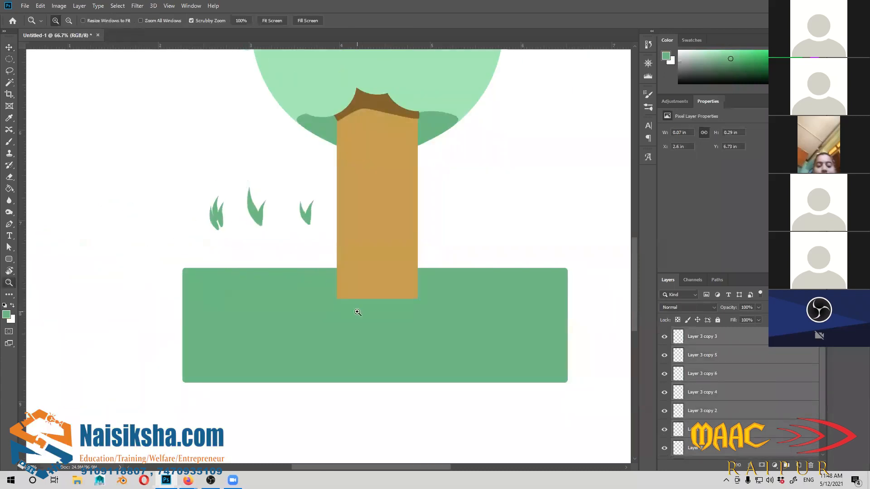
{"action": "key", "text": "ctrl+z"}
Step: Duplicate the three grass clumps onto the ground right of the trunk and flip the copies horizontally
{"action": "left_click_drag", "start_coordinate": [372, 313], "coordinate": [257, 323]}
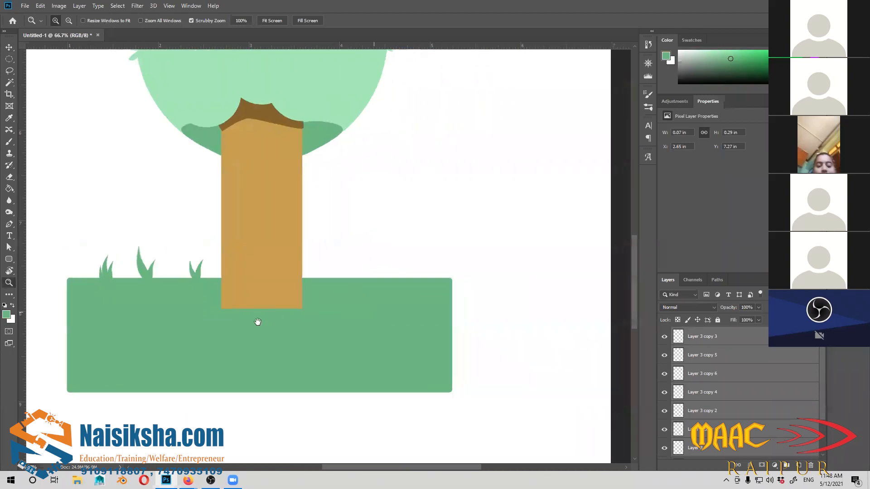
{"action": "key", "text": "v"}
{"action": "key", "text": "alt+v"}
{"action": "left_click", "coordinate": [198, 284]}
{"action": "left_click_drag", "start_coordinate": [195, 271], "coordinate": [417, 278]}
{"action": "key", "text": "ctrl"}
{"action": "key", "text": "ctrl+t"}
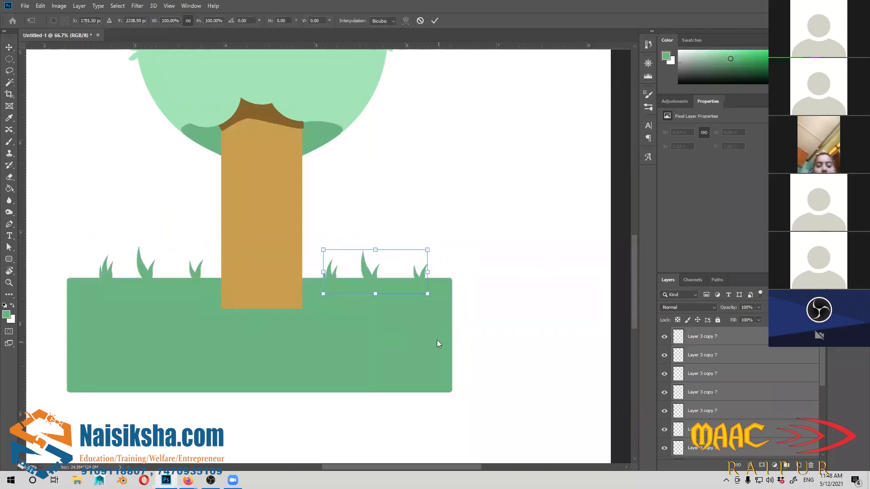
{"action": "right_click", "coordinate": [392, 274]}
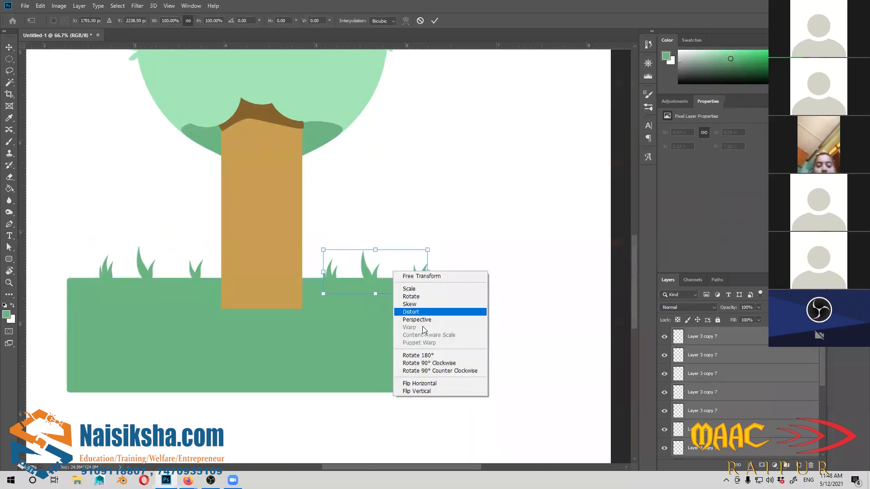
{"action": "left_click", "coordinate": [425, 386]}
{"action": "key", "text": "Return"}
Step: Select all the grass blade layers, from Layer 3 up to the topmost Layer 3 copy 7, and group them
{"action": "key", "text": "z"}
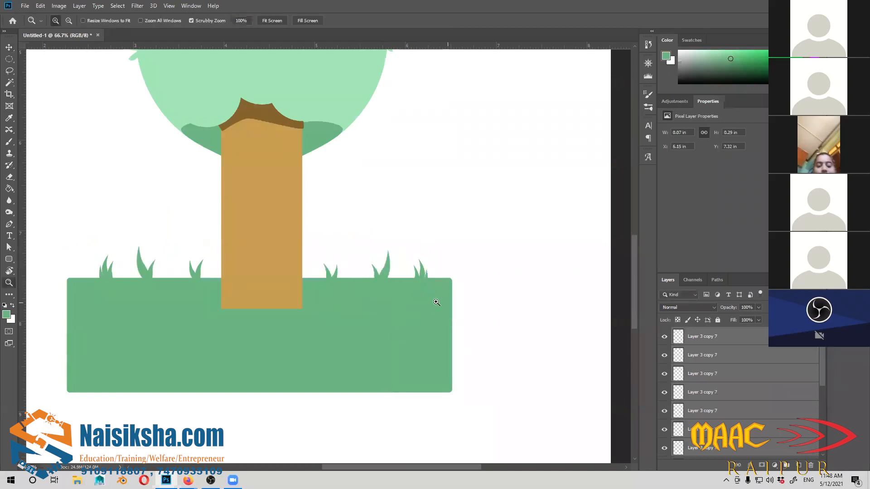
{"action": "key", "text": "ctrl+minus"}
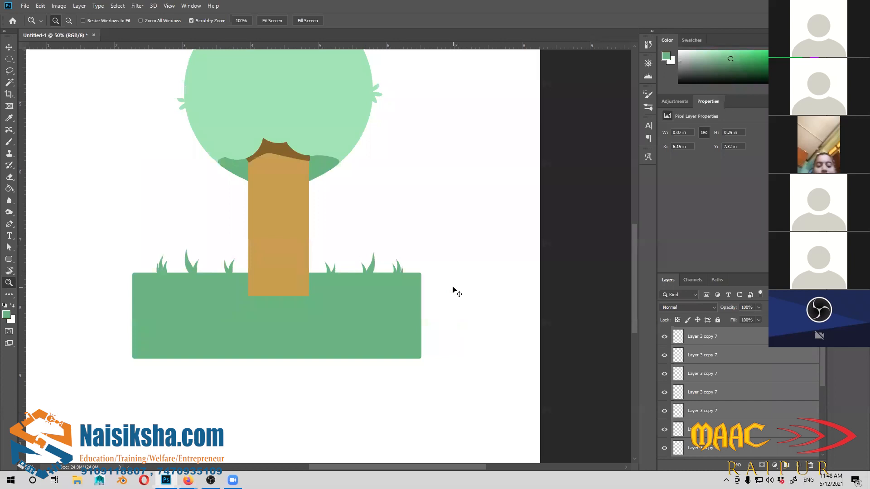
{"action": "key", "text": "ctrl+plus"}
{"action": "scroll", "coordinate": [713, 413], "scroll_direction": "down", "scroll_amount": 2}
{"action": "scroll", "coordinate": [738, 419], "scroll_direction": "down", "scroll_amount": 3}
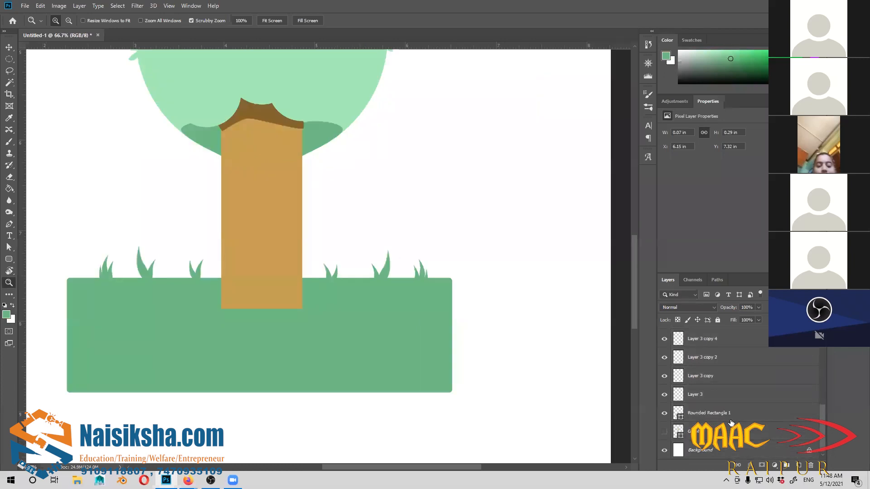
{"action": "left_click", "coordinate": [717, 399]}
{"action": "scroll", "coordinate": [713, 390], "scroll_direction": "up", "scroll_amount": 5}
{"action": "scroll", "coordinate": [710, 380], "scroll_direction": "down", "scroll_amount": 2}
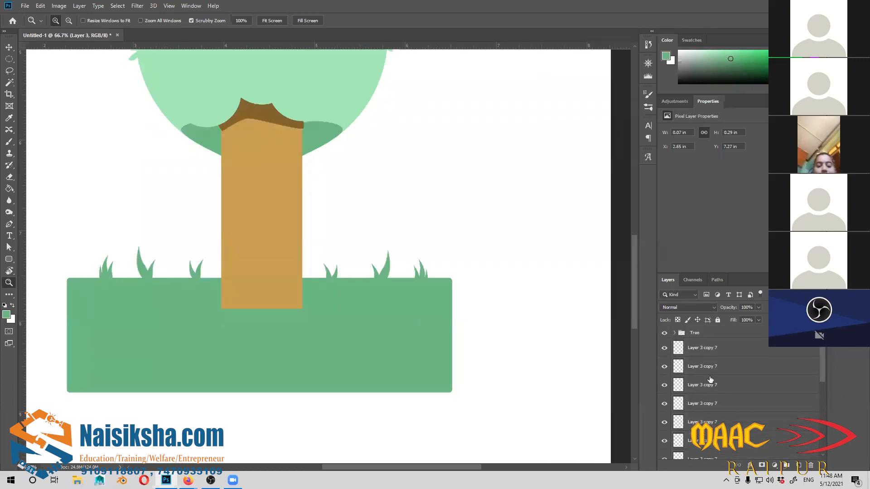
{"action": "left_click", "coordinate": [713, 362], "text": "shift"}
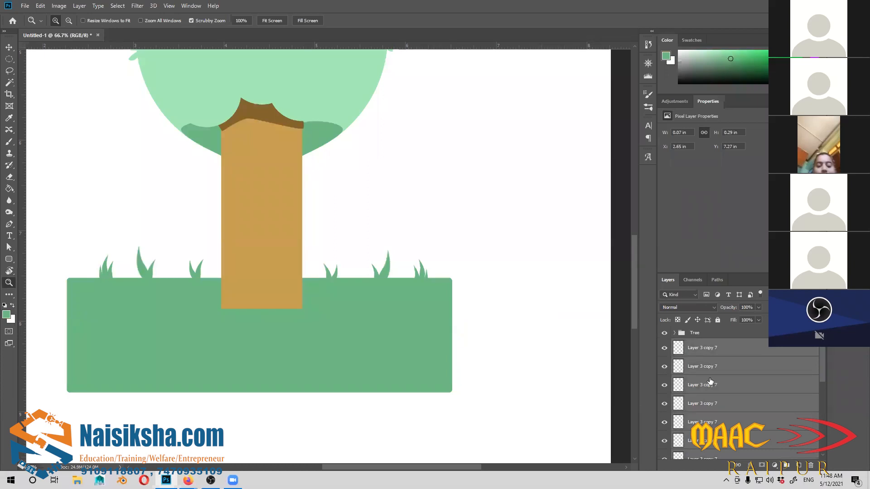
{"action": "key", "text": "ctrl+g"}
Step: Rename the new group of grass blade layers as "grass"
{"action": "left_click_drag", "start_coordinate": [386, 305], "coordinate": [445, 349]}
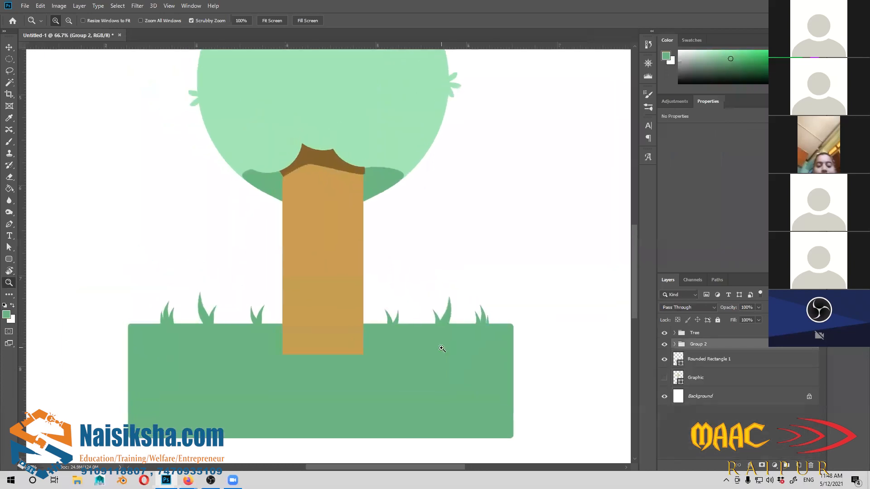
{"action": "key", "text": "ctrl+minus"}
{"action": "key", "text": "ctrl+minus"}
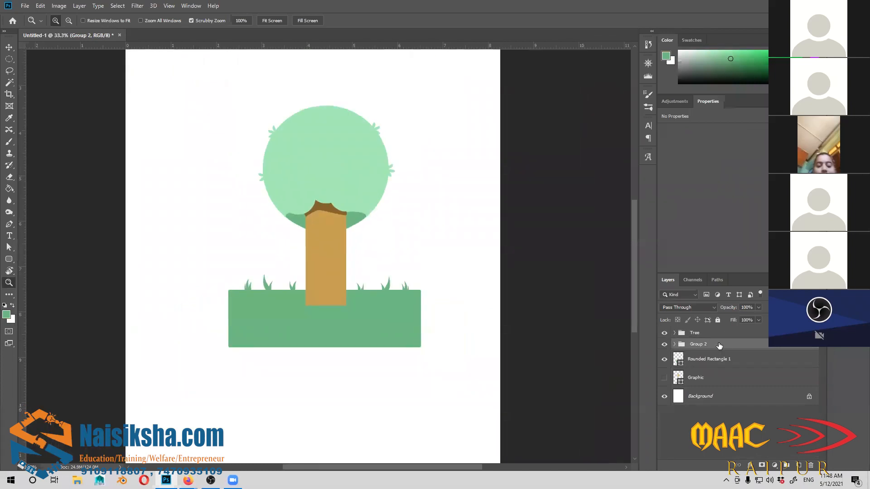
{"action": "key", "text": "ctrl+plus"}
{"action": "key", "text": "ctrl+plus"}
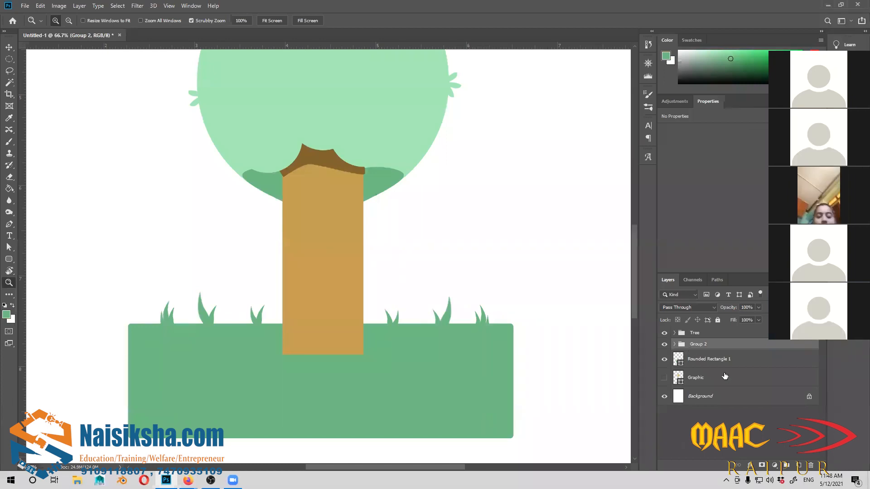
{"action": "double_click", "coordinate": [697, 344]}
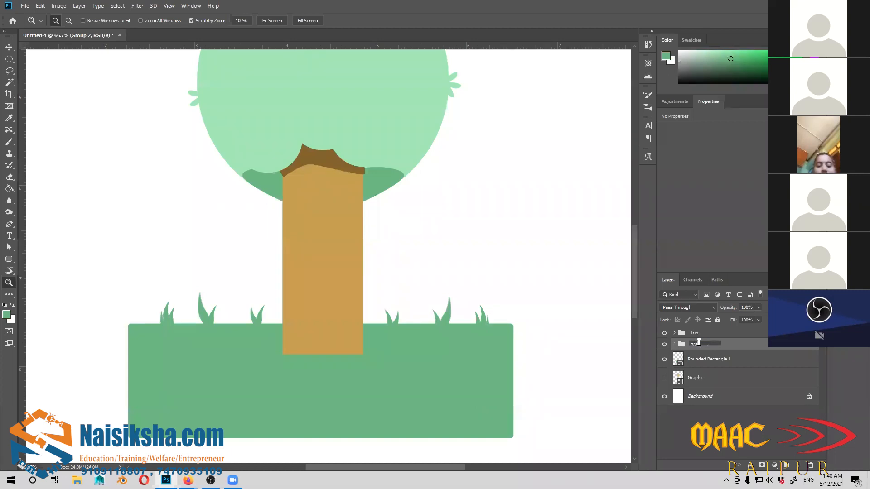
{"action": "type", "text": "grass"}
{"action": "key", "text": "Return"}
Step: Examine the bottom edge and both lower corners of the trunk where it meets the ground block
{"action": "left_click", "coordinate": [517, 267]}
{"action": "left_click_drag", "start_coordinate": [435, 317], "coordinate": [503, 272]}
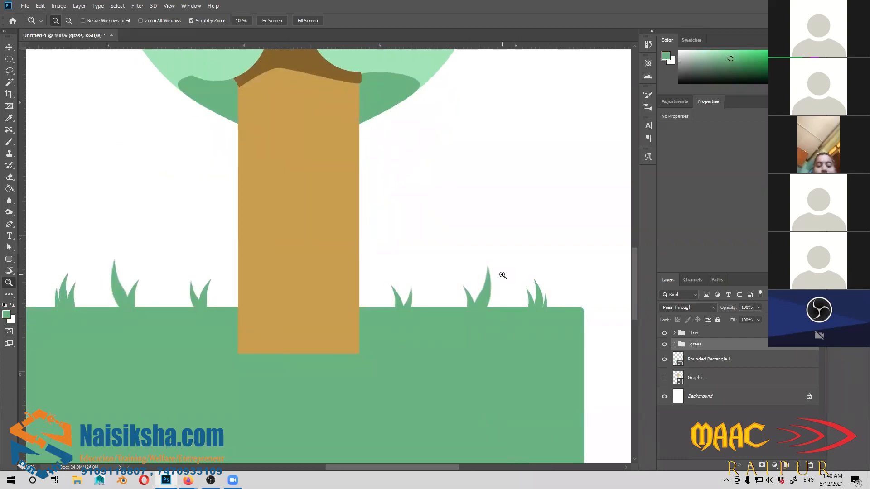
{"action": "key", "text": "v"}
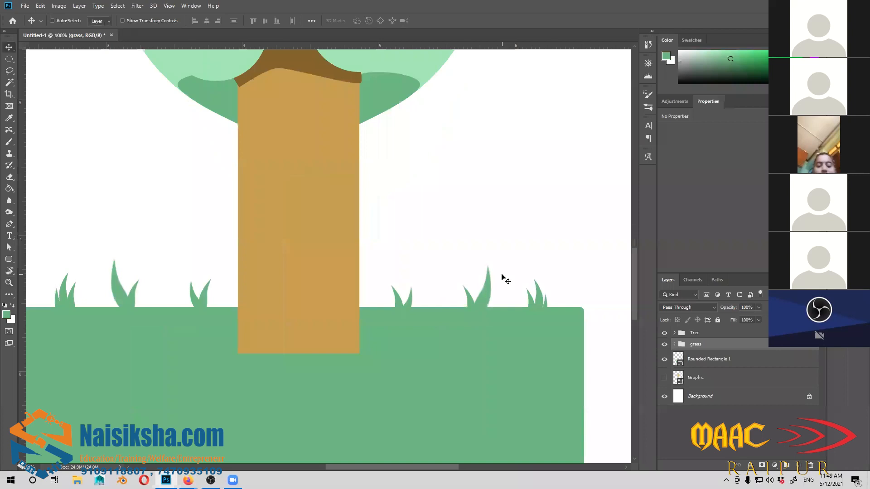
{"action": "left_click_drag", "start_coordinate": [299, 341], "coordinate": [346, 317]}
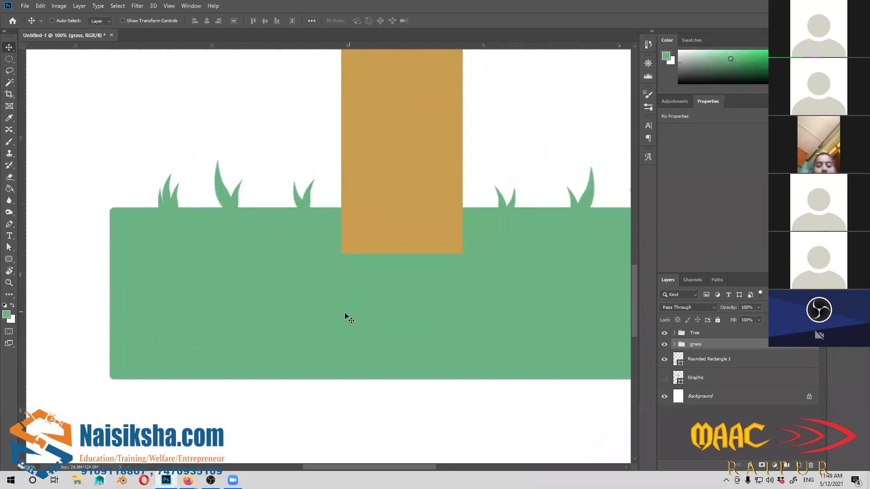
{"action": "key", "text": "ctrl+plus"}
{"action": "key", "text": "ctrl+plus"}
{"action": "left_click_drag", "start_coordinate": [392, 270], "coordinate": [270, 313]}
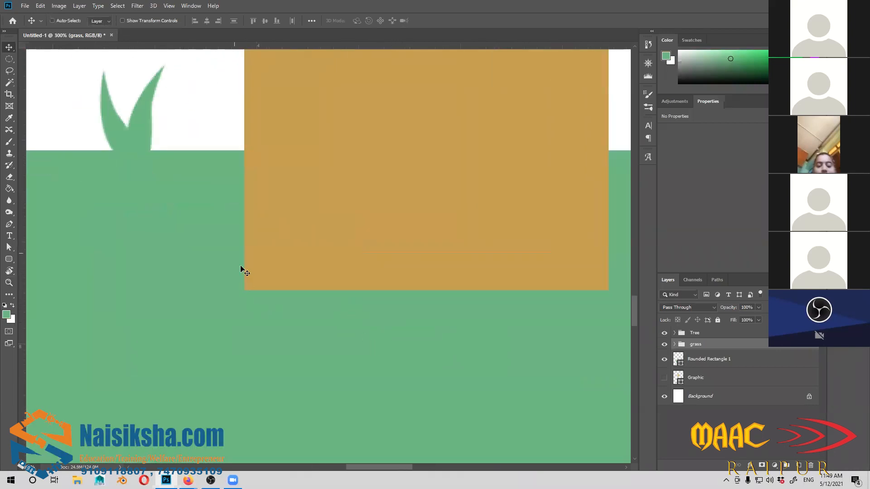
{"action": "left_click_drag", "start_coordinate": [561, 271], "coordinate": [426, 339]}
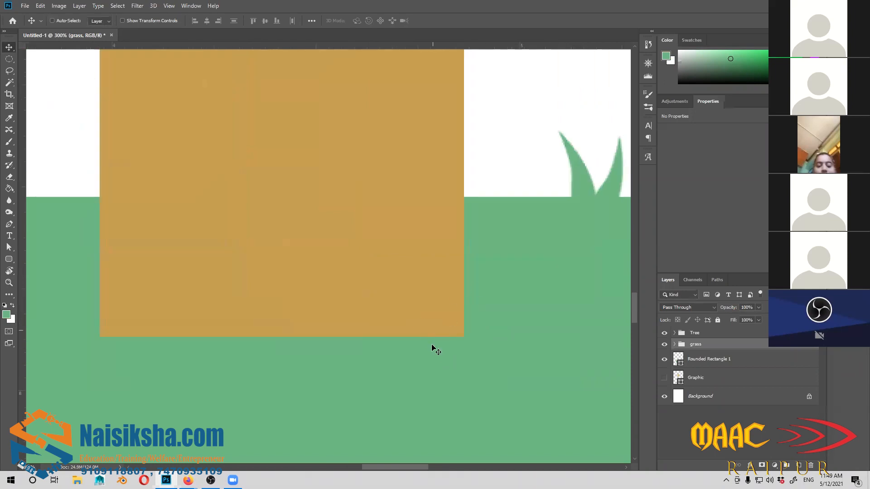
{"action": "key", "text": "ctrl+minus"}
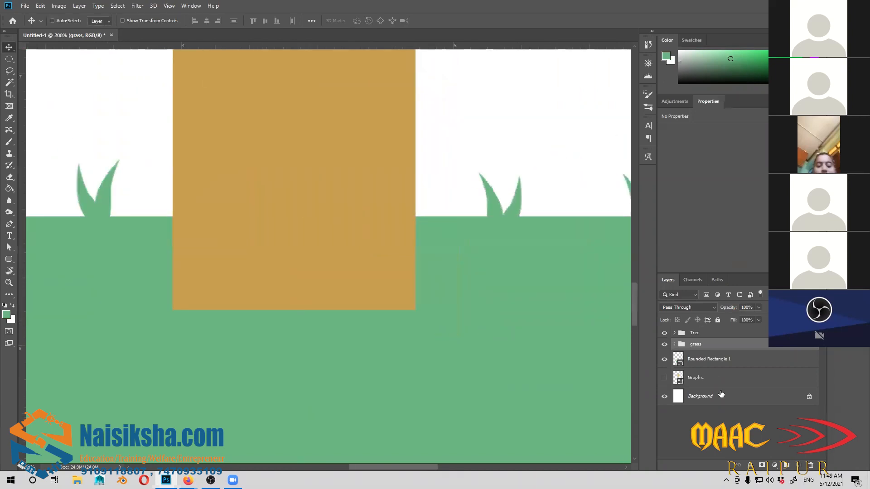
Step: Draw a green circle about 80 px wide at the trunk's lower-left corner, layered directly above the Rounded Rectangle 1 ground block
{"action": "left_click", "coordinate": [716, 356]}
{"action": "left_click_drag", "start_coordinate": [360, 298], "coordinate": [461, 365]}
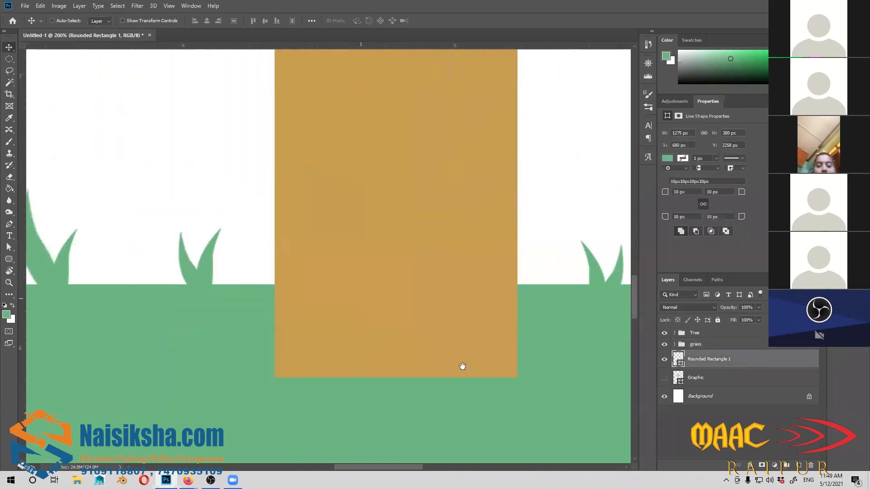
{"action": "left_click_drag", "start_coordinate": [9, 262], "coordinate": [40, 275]}
{"action": "left_click_drag", "start_coordinate": [158, 271], "coordinate": [155, 249]}
{"action": "left_click_drag", "start_coordinate": [251, 327], "coordinate": [312, 386]}
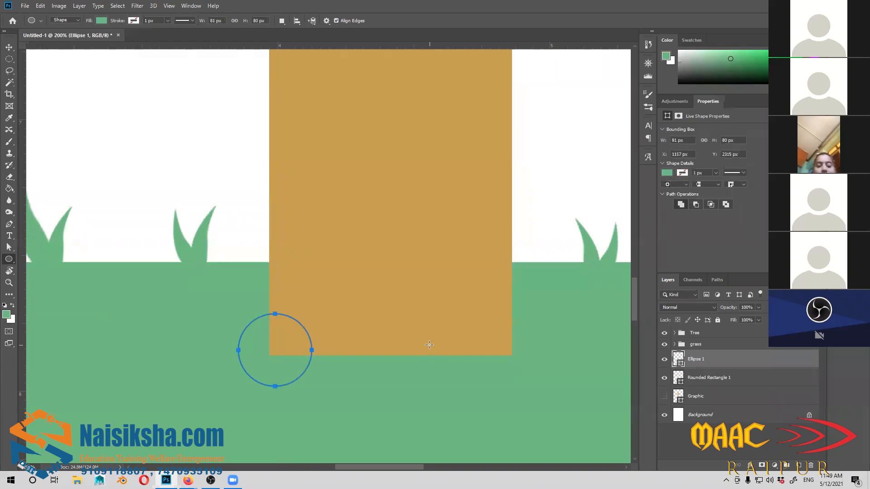
Step: Bring the Ellipse 1 layer above the Tree group and position the circle over the trunk's lower-left corner
{"action": "key", "text": "v"}
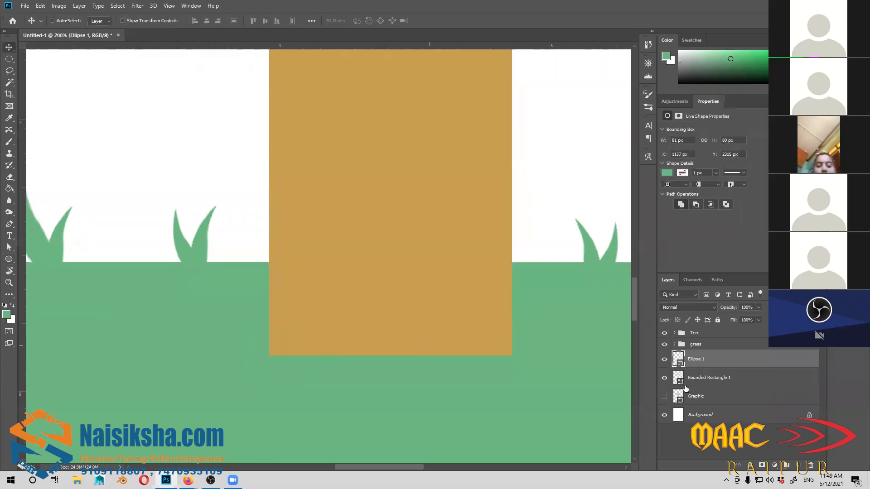
{"action": "left_click_drag", "start_coordinate": [719, 361], "coordinate": [716, 329]}
{"action": "left_click_drag", "start_coordinate": [281, 355], "coordinate": [298, 346]}
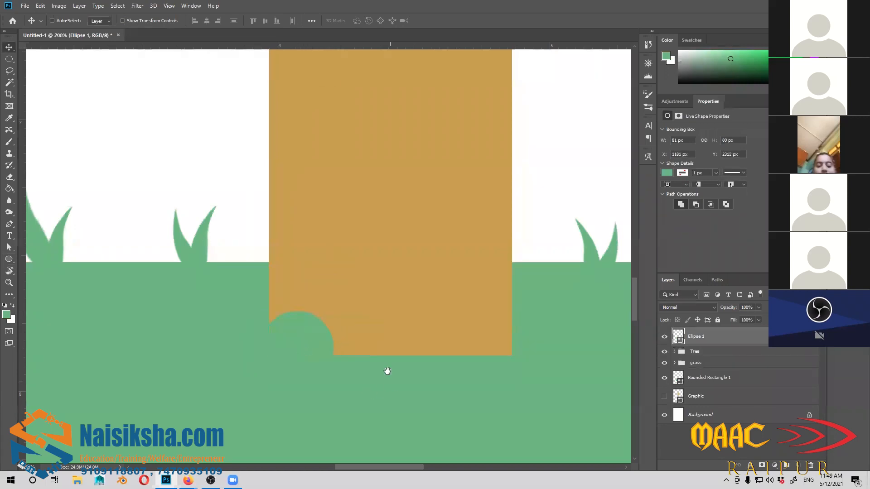
{"action": "left_click_drag", "start_coordinate": [355, 369], "coordinate": [319, 375]}
{"action": "mouse_move", "coordinate": [266, 358]}
{"action": "left_mouse_down"}
{"action": "mouse_move", "coordinate": [274, 333]}
{"action": "mouse_move", "coordinate": [262, 349]}
{"action": "left_mouse_up"}
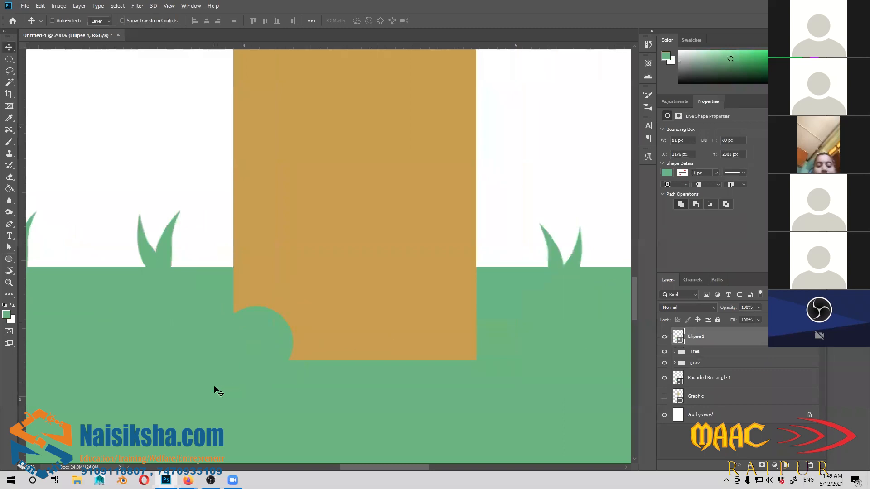
{"action": "left_click_drag", "start_coordinate": [279, 335], "coordinate": [254, 296]}
{"action": "left_click_drag", "start_coordinate": [311, 360], "coordinate": [318, 365]}
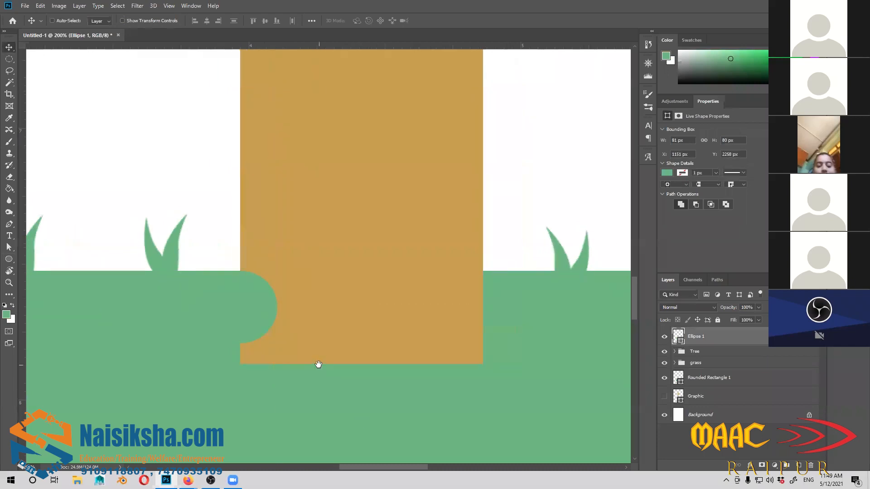
{"action": "scroll", "coordinate": [318, 364], "scroll_direction": "down", "scroll_amount": 5}
{"action": "scroll", "coordinate": [334, 326], "scroll_direction": "up", "scroll_amount": 3}
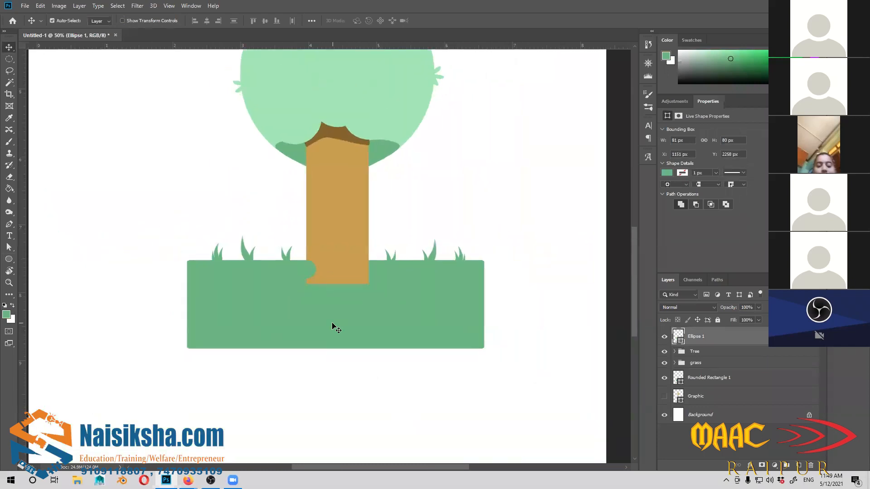
{"action": "scroll", "coordinate": [317, 331], "scroll_direction": "up", "scroll_amount": 5}
{"action": "left_click_drag", "start_coordinate": [229, 310], "coordinate": [253, 362]}
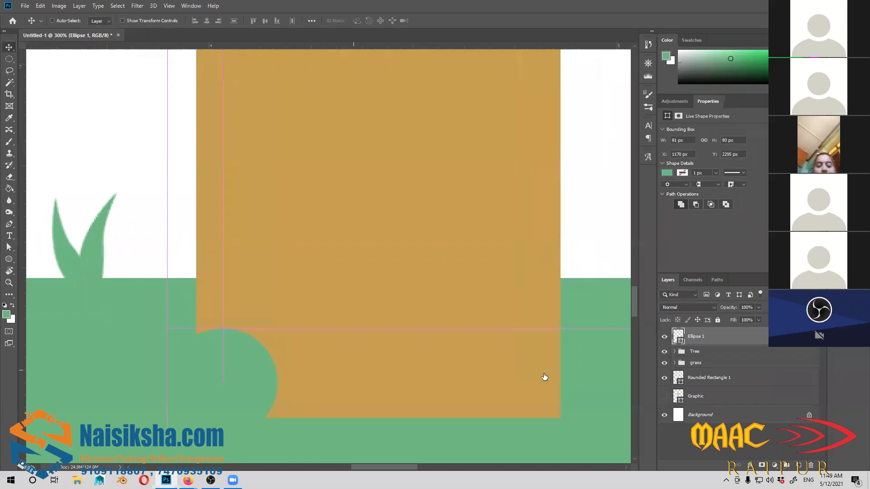
Step: Recolor the circle to the slightly lighter green 7ec790
{"action": "double_click", "coordinate": [676, 338]}
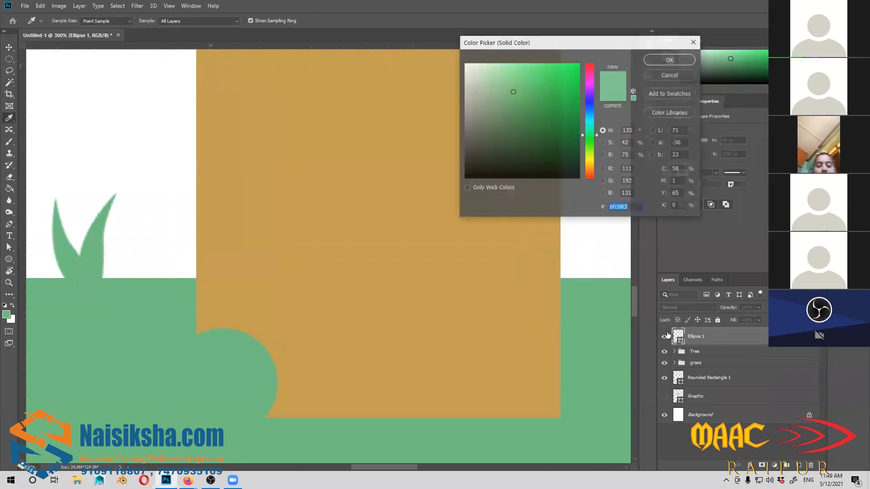
{"action": "left_click", "coordinate": [506, 77]}
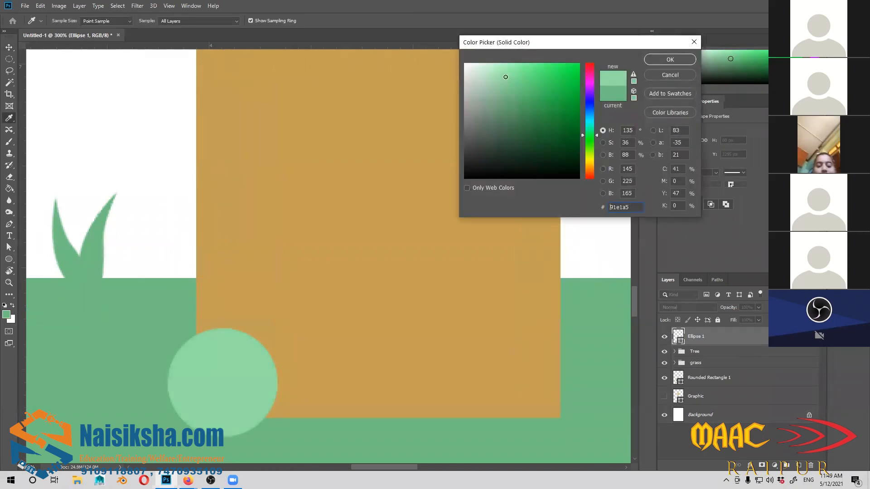
{"action": "left_click_drag", "start_coordinate": [504, 78], "coordinate": [507, 89]}
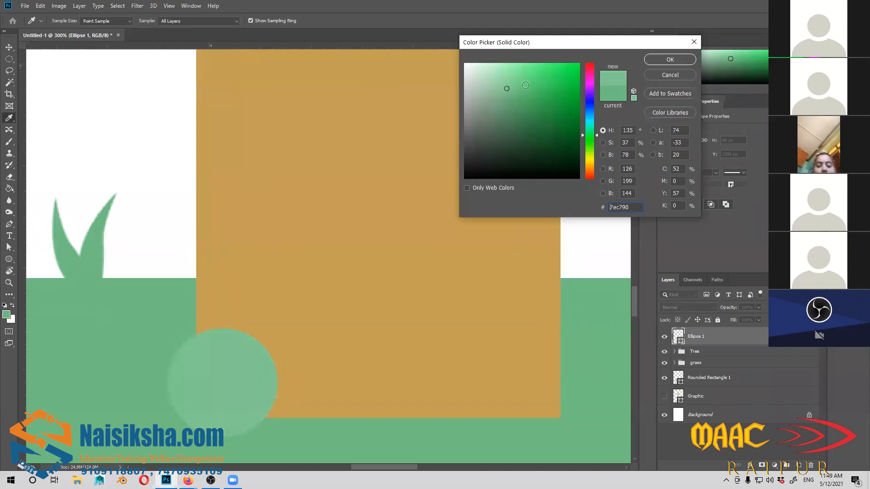
{"action": "key", "text": "Return"}
Step: Duplicate the light green circle to form two-circle bushes over both lower corners of the trunk
{"action": "key", "text": "ctrl+minus"}
{"action": "key", "text": "ctrl+minus"}
{"action": "key", "text": "ctrl+minus"}
{"action": "key", "text": "ctrl+minus"}
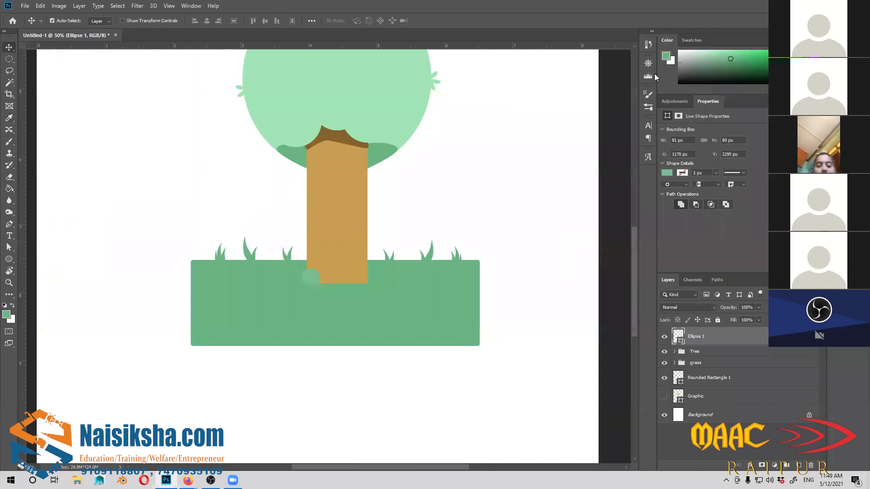
{"action": "key", "text": "ctrl+plus"}
{"action": "key", "text": "ctrl+plus"}
{"action": "left_click_drag", "start_coordinate": [297, 311], "coordinate": [412, 310]}
{"action": "left_click_drag", "start_coordinate": [426, 364], "coordinate": [442, 419]}
Step: Add another circle copy scaled to 50 by 47 px and place it at the inner side of the right bush
{"action": "left_click_drag", "start_coordinate": [429, 360], "coordinate": [428, 336]}
{"action": "key", "text": "ctrl+t"}
{"action": "key", "text": "Return"}
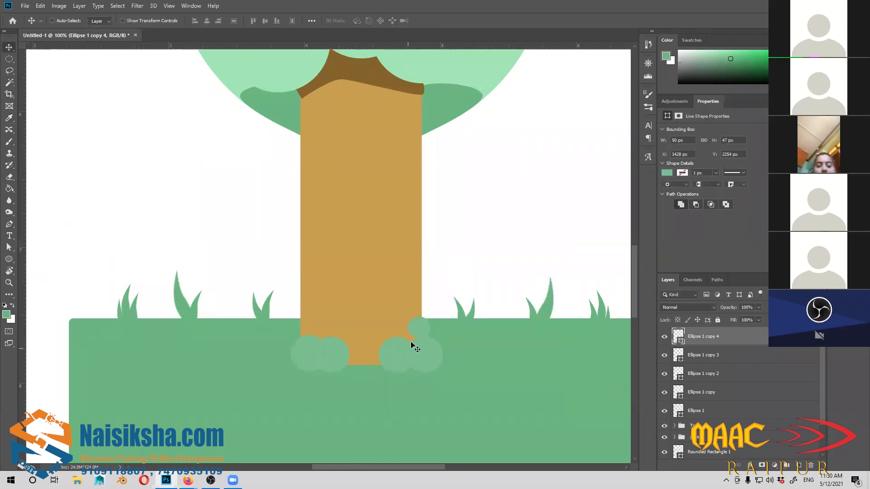
{"action": "left_click_drag", "start_coordinate": [393, 368], "coordinate": [373, 366]}
{"action": "left_click_drag", "start_coordinate": [474, 427], "coordinate": [449, 413]}
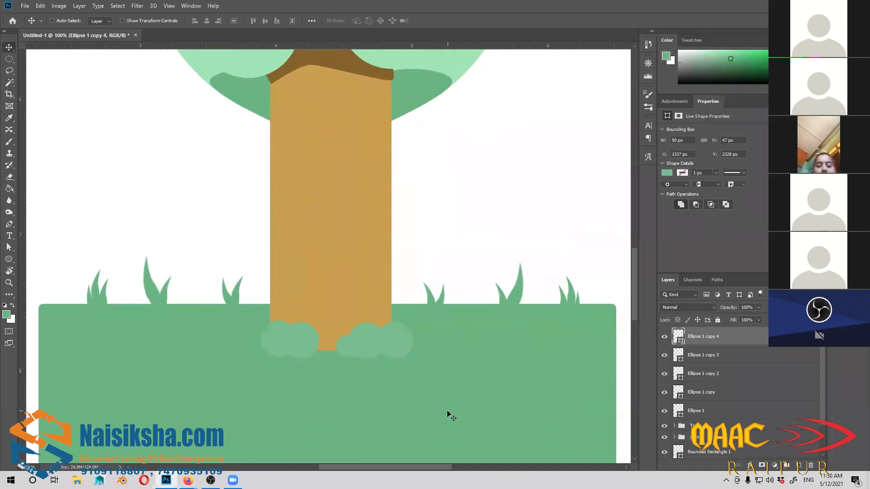
Step: On a new layer, draw a small curved leaf blade with the Pen tool atop the right bush and fill its path
{"action": "key", "text": "ctrl+minus"}
{"action": "key", "text": "ctrl+plus"}
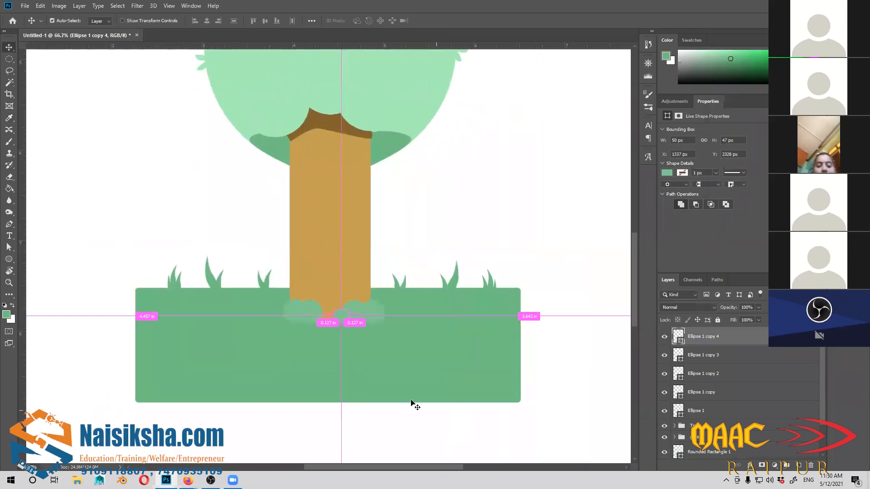
{"action": "key", "text": "ctrl+plus"}
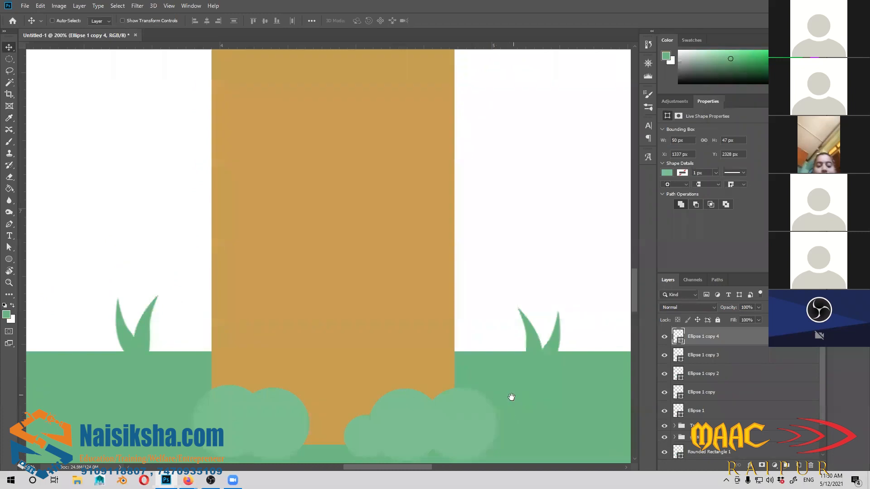
{"action": "left_click_drag", "start_coordinate": [510, 398], "coordinate": [470, 355]}
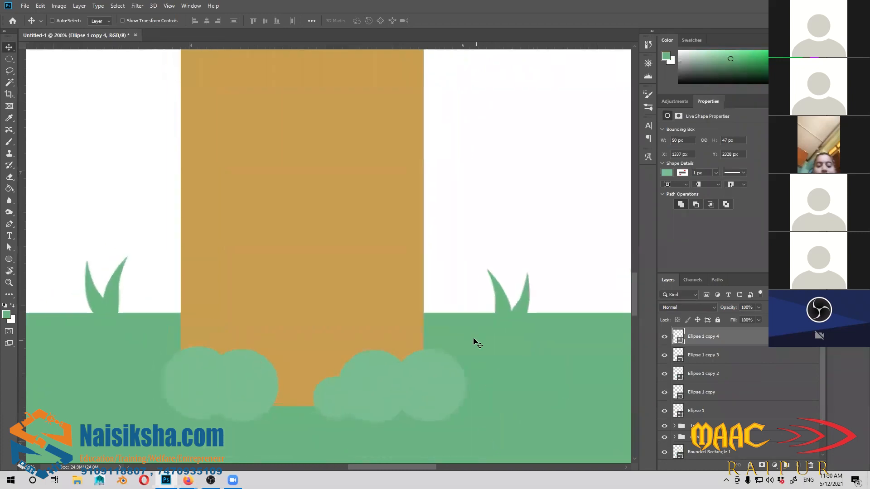
{"action": "key", "text": "p"}
{"action": "left_click", "coordinate": [799, 466]}
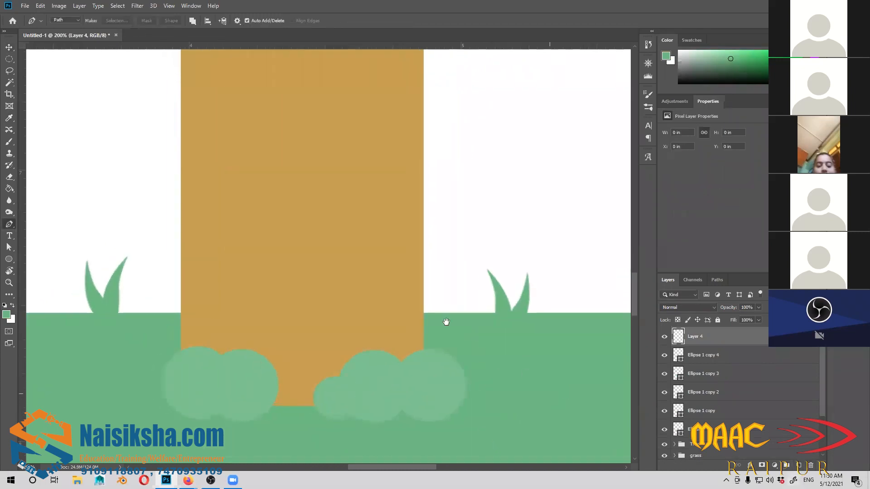
{"action": "left_click", "coordinate": [381, 357]}
{"action": "left_click_drag", "start_coordinate": [386, 327], "coordinate": [394, 318]}
{"action": "left_click", "coordinate": [389, 308]}
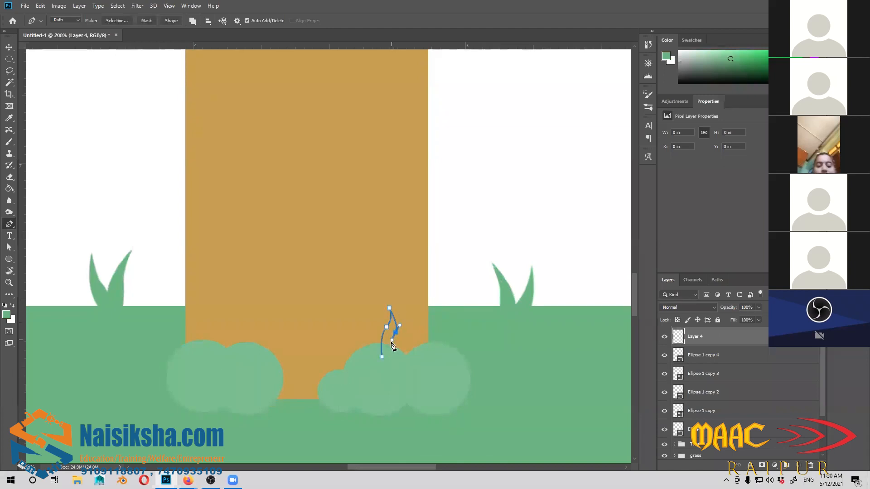
{"action": "left_click", "coordinate": [382, 357]}
{"action": "left_click_drag", "start_coordinate": [476, 313], "coordinate": [437, 326]}
{"action": "right_click", "coordinate": [388, 312]}
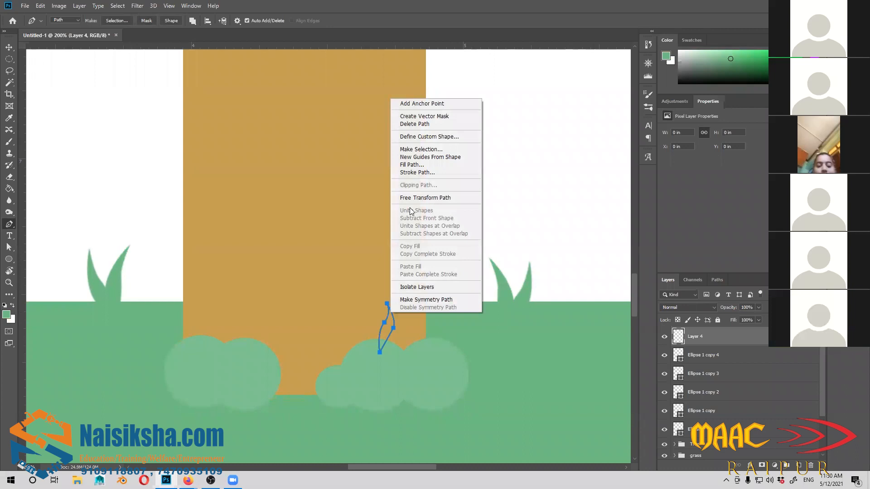
{"action": "left_click", "coordinate": [412, 164]}
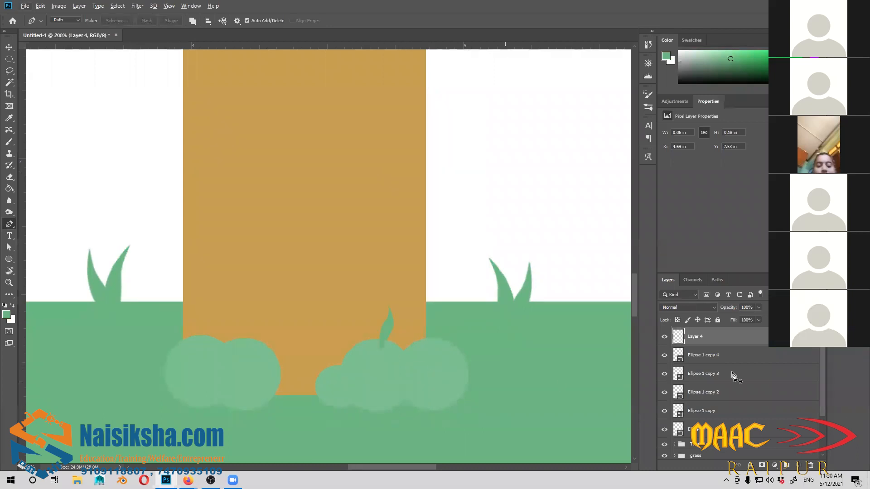
Step: Sample the bushes' light green and select the leaf blade's pixels for recoloring
{"action": "key", "text": "i"}
{"action": "left_click", "coordinate": [493, 375]}
{"action": "key", "text": "p"}
{"action": "left_click", "coordinate": [678, 336], "text": "ctrl"}
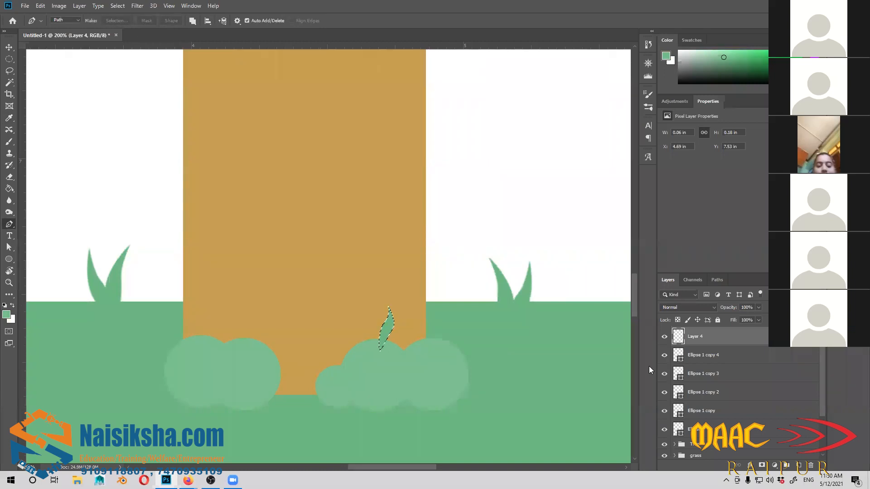
Step: Draw a second curved leaf blade beside the first on the right bush and fill it with the foreground color
{"action": "left_click_drag", "start_coordinate": [408, 326], "coordinate": [385, 323]}
{"action": "left_click", "coordinate": [377, 340]}
{"action": "left_click", "coordinate": [368, 295]}
{"action": "left_click", "coordinate": [376, 341]}
{"action": "right_click", "coordinate": [386, 320]}
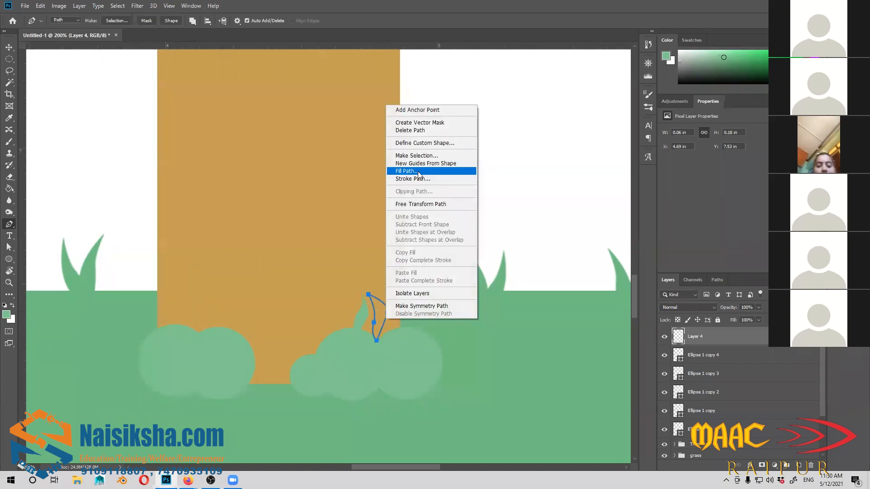
{"action": "left_click", "coordinate": [414, 172]}
{"action": "left_click", "coordinate": [604, 123]}
{"action": "key", "text": "Escape"}
Step: Draw a third narrow leaf blade at the trunk's right edge above the bush and fill it with the foreground color
{"action": "left_click_drag", "start_coordinate": [384, 343], "coordinate": [423, 340]}
{"action": "left_click", "coordinate": [434, 330]}
{"action": "left_click_drag", "start_coordinate": [437, 308], "coordinate": [440, 319]}
{"action": "left_click", "coordinate": [438, 286]}
{"action": "left_click", "coordinate": [435, 331]}
{"action": "right_click", "coordinate": [436, 331]}
{"action": "left_click", "coordinate": [453, 159]}
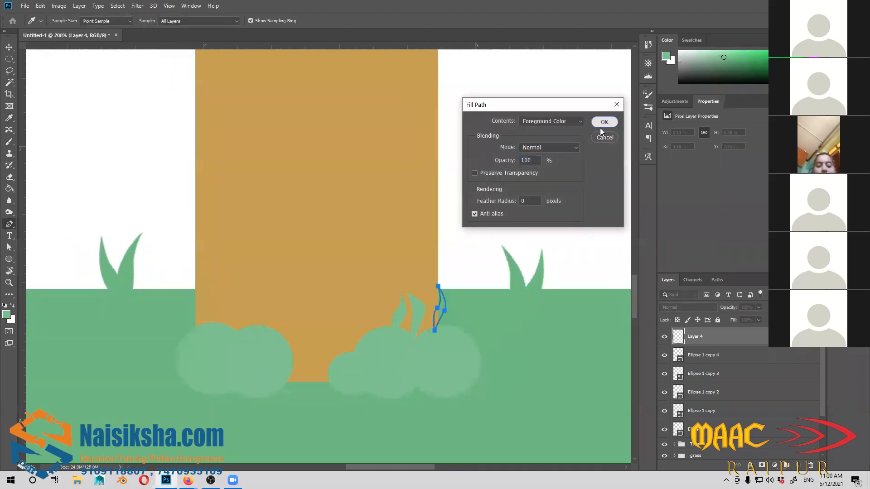
{"action": "left_click", "coordinate": [604, 122]}
{"action": "key", "text": "Return"}
Step: Move the three-blade layer down so the blade bases sink into the right bush
{"action": "key", "text": "ctrl+minus"}
{"action": "key", "text": "ctrl+minus"}
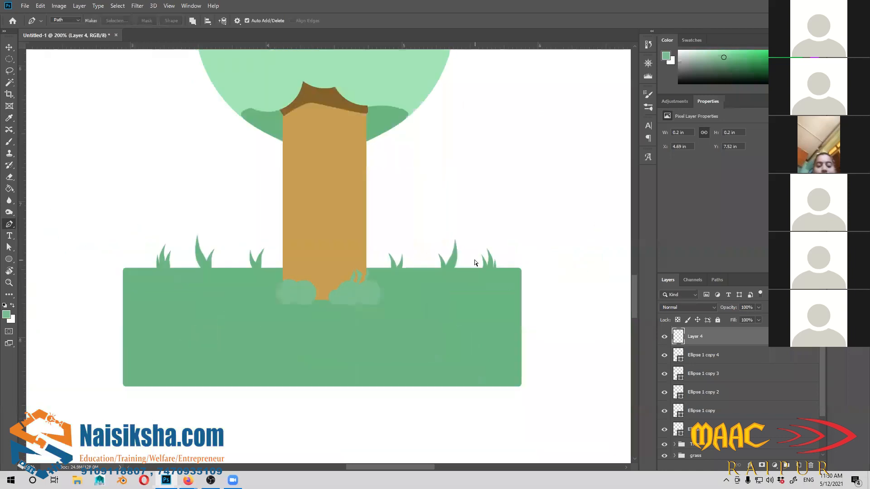
{"action": "key", "text": "ctrl+plus"}
{"action": "key", "text": "ctrl+plus"}
{"action": "key", "text": "ctrl+plus"}
{"action": "key", "text": "ctrl+plus"}
{"action": "key", "text": "v"}
{"action": "left_click_drag", "start_coordinate": [501, 350], "coordinate": [496, 368]}
{"action": "left_click_drag", "start_coordinate": [536, 393], "coordinate": [499, 325]}
{"action": "left_click_drag", "start_coordinate": [458, 290], "coordinate": [463, 282]}
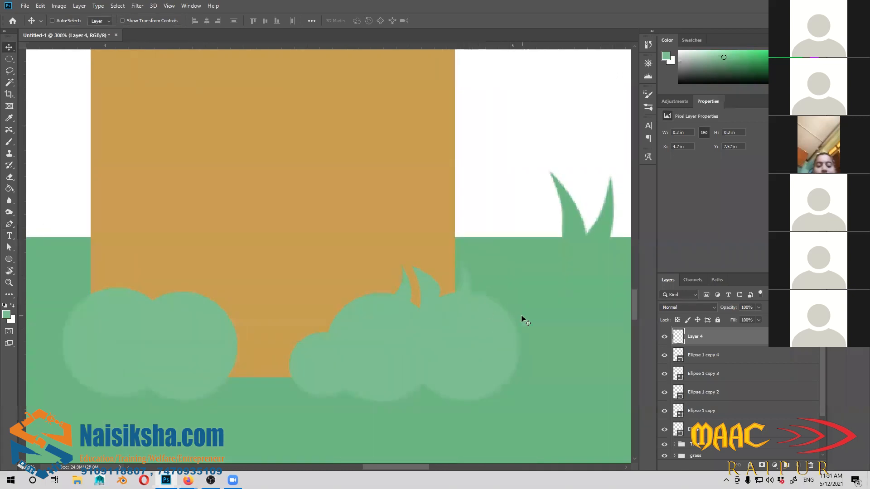
Step: Flip the leaf blades horizontally and nudge them slightly up on the right bush
{"action": "key", "text": "ctrl+t"}
{"action": "right_click", "coordinate": [425, 294]}
{"action": "left_click", "coordinate": [452, 402]}
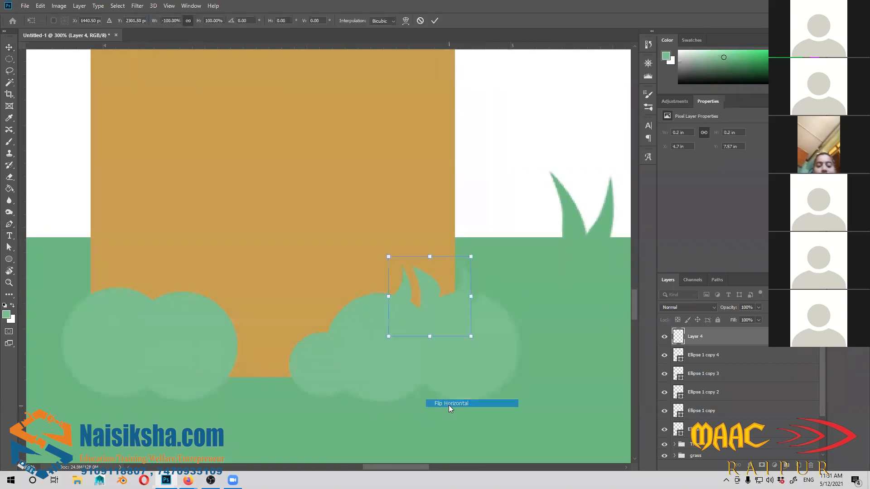
{"action": "left_click_drag", "start_coordinate": [435, 297], "coordinate": [433, 294]}
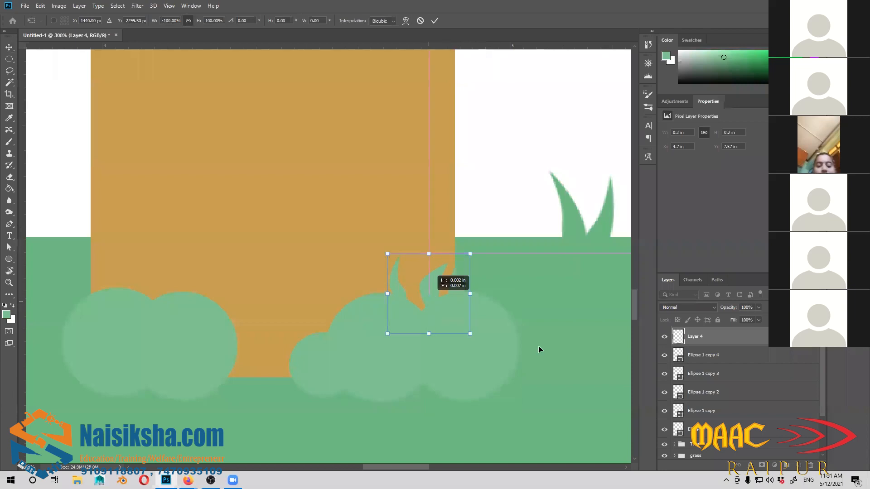
{"action": "key", "text": "Return"}
Step: Add a new layer and outline a tiny teardrop-shaped leaf with the Pen tool at the left bush's upper-left edge
{"action": "key", "text": "ctrl+0"}
{"action": "key", "text": "ctrl+plus"}
{"action": "key", "text": "ctrl+plus"}
{"action": "key", "text": "ctrl+plus"}
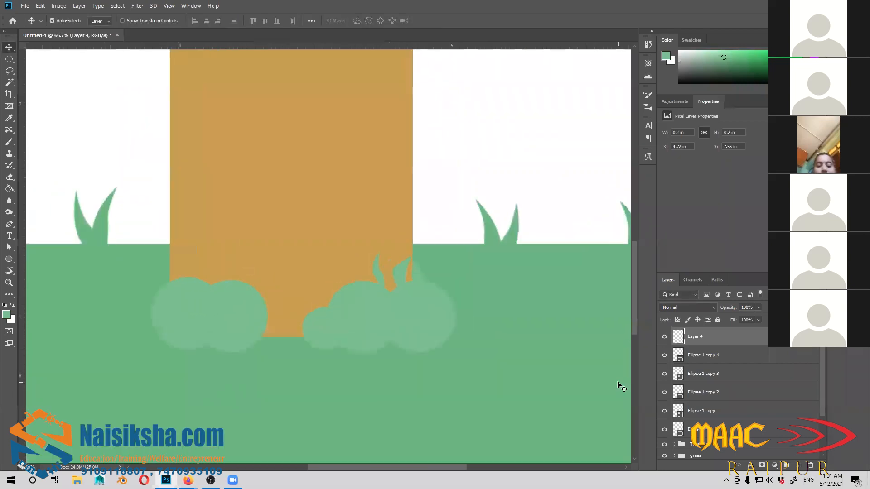
{"action": "left_click_drag", "start_coordinate": [396, 385], "coordinate": [519, 402]}
{"action": "left_click", "coordinate": [798, 466]}
{"action": "left_click_drag", "start_coordinate": [396, 377], "coordinate": [485, 364]}
{"action": "key", "text": "p"}
{"action": "left_click", "coordinate": [304, 313]}
{"action": "left_click_drag", "start_coordinate": [297, 293], "coordinate": [299, 283]}
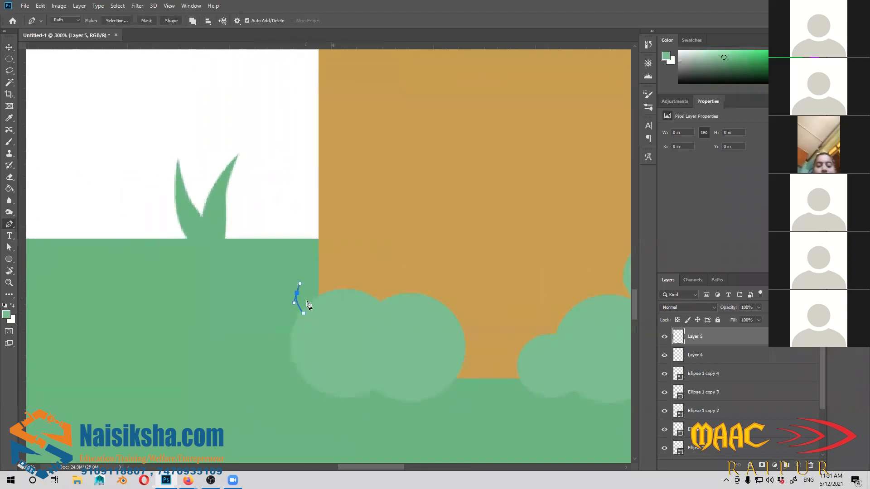
{"action": "left_click", "coordinate": [304, 314]}
{"action": "left_click_drag", "start_coordinate": [299, 333], "coordinate": [296, 339]}
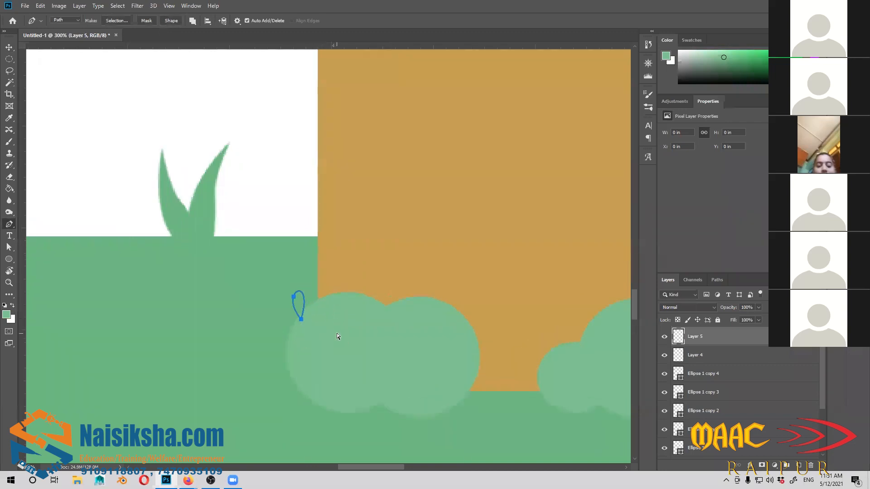
Step: Fill the teardrop leaf path with the light green foreground color
{"action": "key", "text": "ctrl+plus"}
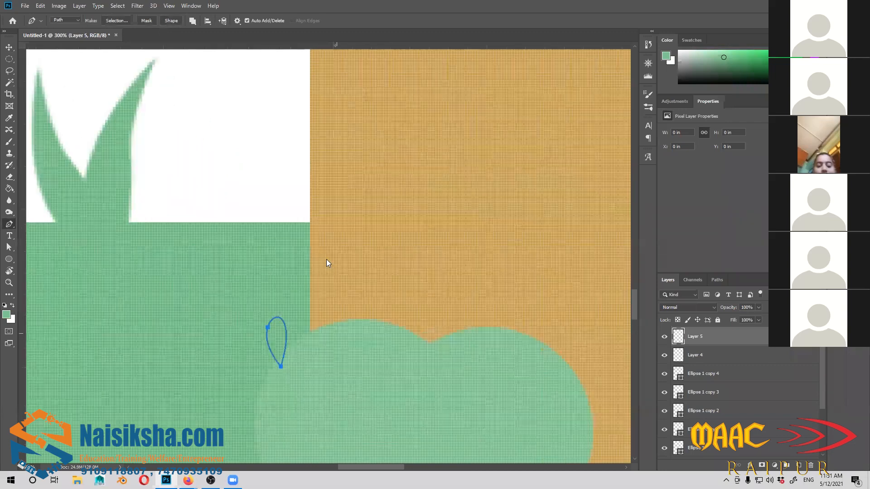
{"action": "left_click_drag", "start_coordinate": [424, 123], "coordinate": [615, 120]}
{"action": "key", "text": "shift+BackSpace"}
{"action": "key", "text": "Return"}
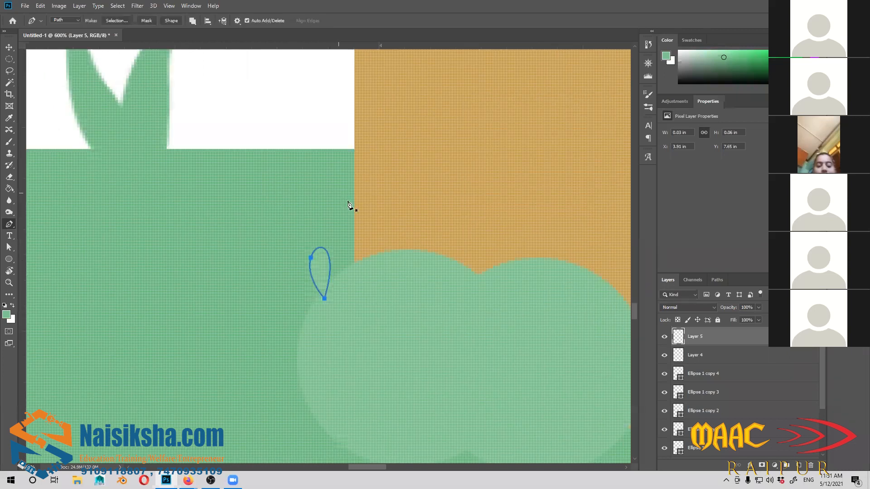
Step: Duplicate the small leaf twice along the left bush's upper-left edge and group the three leaf layers
{"action": "key", "text": "v"}
{"action": "key", "text": "ctrl+minus"}
{"action": "left_click_drag", "start_coordinate": [322, 266], "coordinate": [355, 252]}
{"action": "left_click_drag", "start_coordinate": [356, 291], "coordinate": [329, 297]}
{"action": "left_click", "coordinate": [716, 358], "text": "shift"}
{"action": "left_click", "coordinate": [707, 374], "text": "shift"}
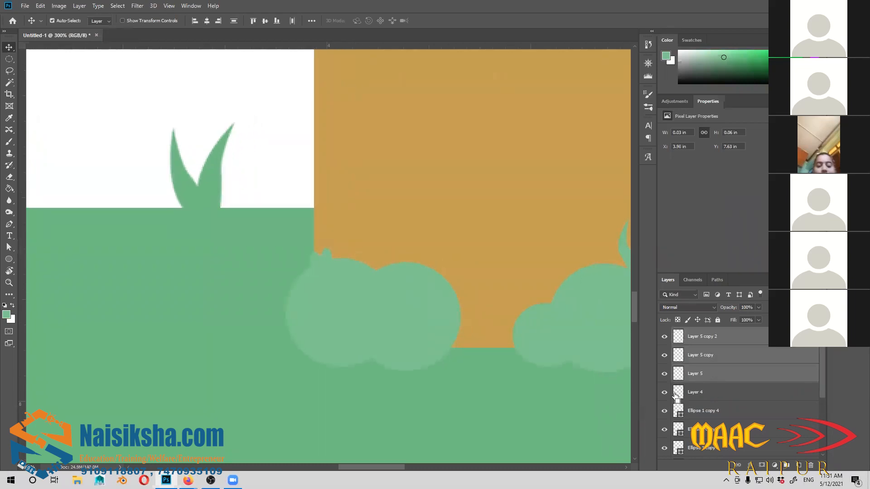
{"action": "key", "text": "ctrl+g"}
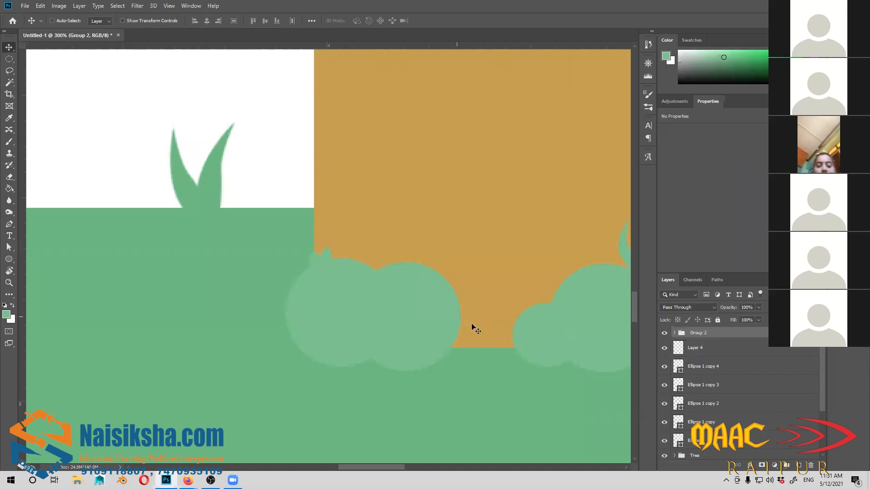
Step: Spread three copies of the leaf group over the left bush's top and inner edge, flipping the second copy horizontally
{"action": "left_click_drag", "start_coordinate": [348, 253], "coordinate": [433, 271]}
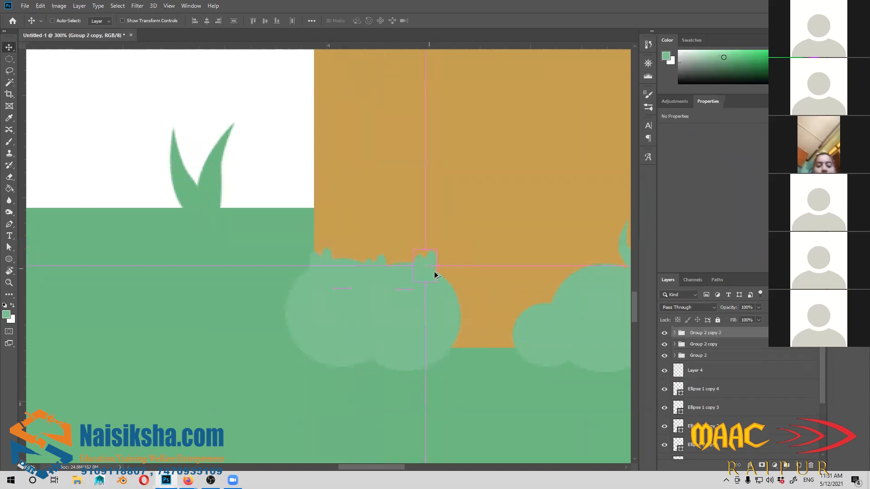
{"action": "key", "text": "ctrl+t"}
{"action": "right_click", "coordinate": [429, 273]}
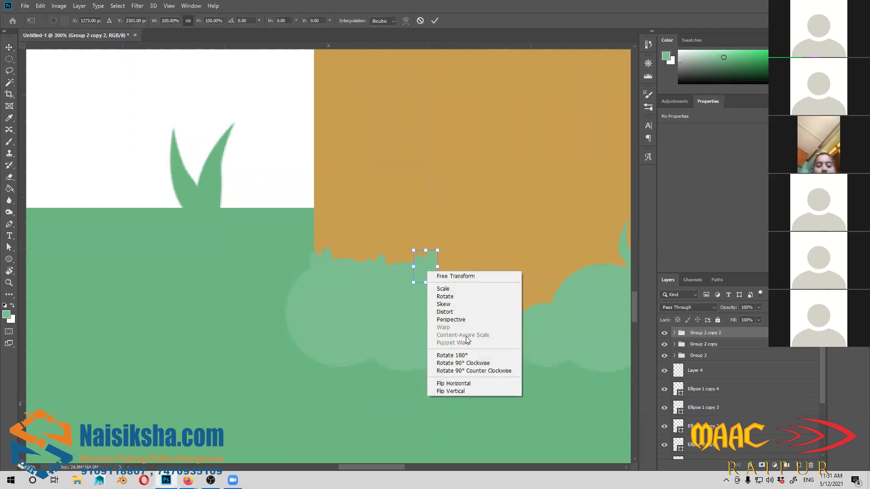
{"action": "left_click", "coordinate": [447, 383]}
{"action": "key", "text": "Return"}
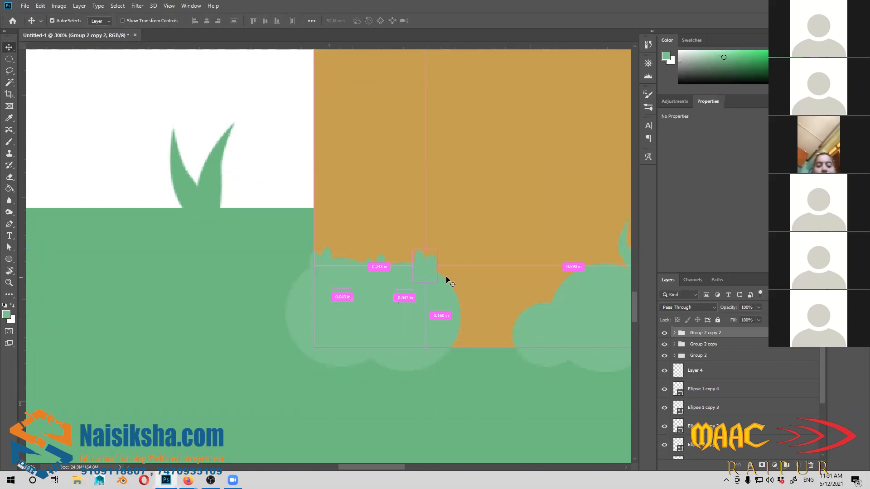
{"action": "left_click_drag", "start_coordinate": [431, 272], "coordinate": [452, 313]}
{"action": "left_click_drag", "start_coordinate": [418, 272], "coordinate": [375, 300]}
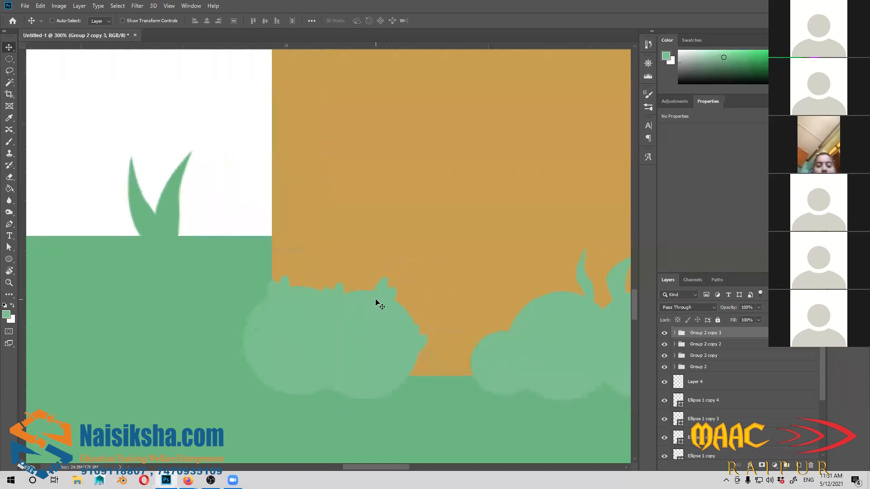
Step: Examine the leafy bushes at the trunk base, close up and together with the ground block and grass
{"action": "key", "text": "ctrl+minus"}
{"action": "key", "text": "ctrl+minus"}
{"action": "key", "text": "ctrl+minus"}
{"action": "key", "text": "ctrl+plus"}
{"action": "key", "text": "ctrl+plus"}
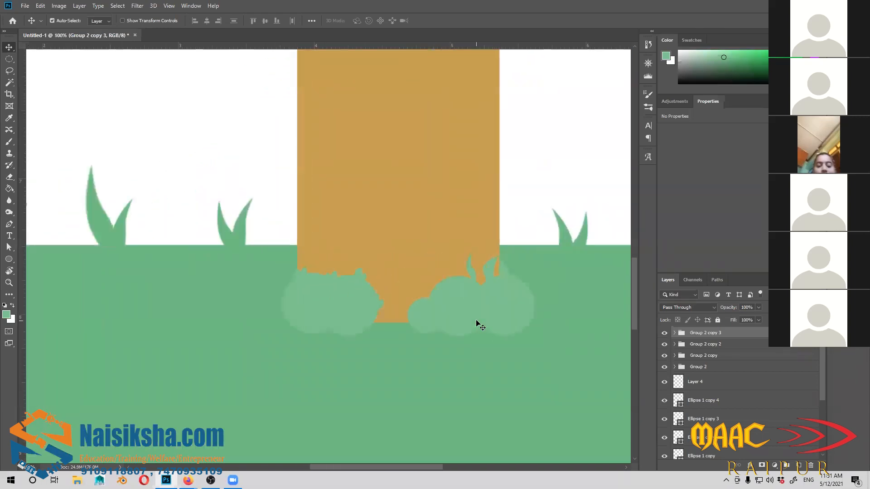
{"action": "key", "text": "ctrl+plus"}
{"action": "key", "text": "ctrl+plus"}
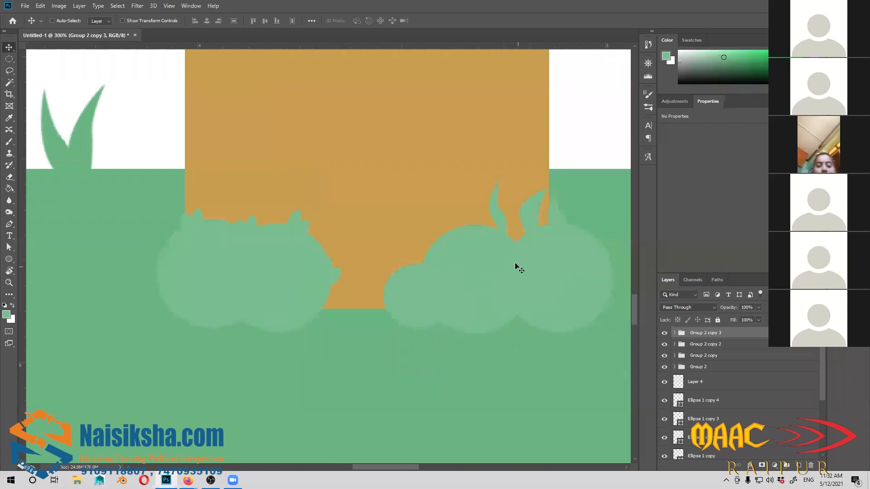
{"action": "left_click_drag", "start_coordinate": [368, 351], "coordinate": [385, 363]}
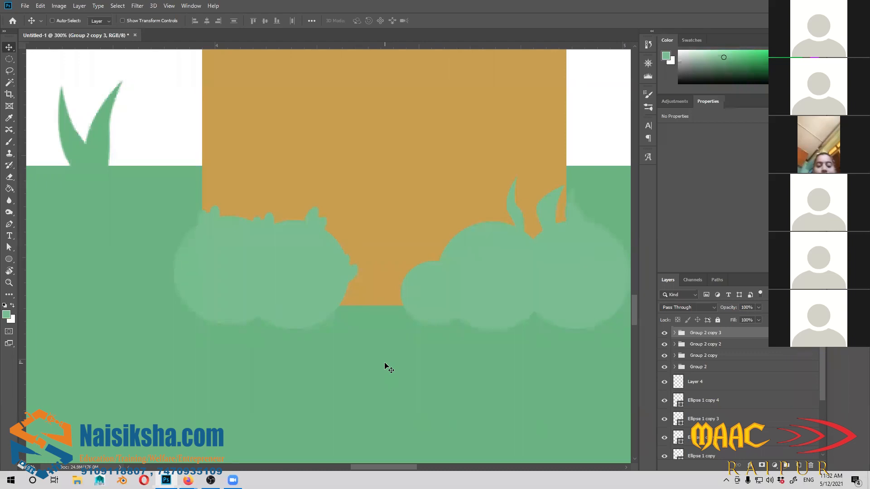
{"action": "left_click_drag", "start_coordinate": [395, 317], "coordinate": [361, 351]}
{"action": "key", "text": "ctrl+minus"}
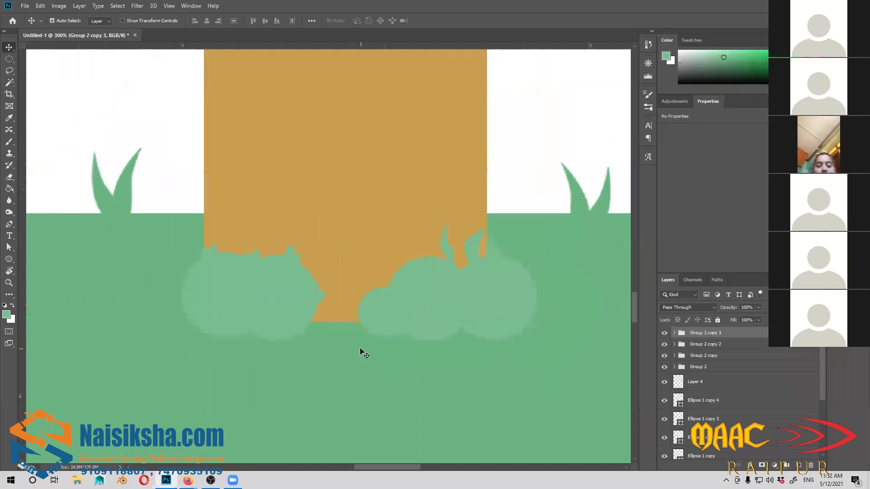
{"action": "key", "text": "ctrl+minus"}
{"action": "key", "text": "ctrl+plus"}
{"action": "left_click_drag", "start_coordinate": [392, 375], "coordinate": [418, 346]}
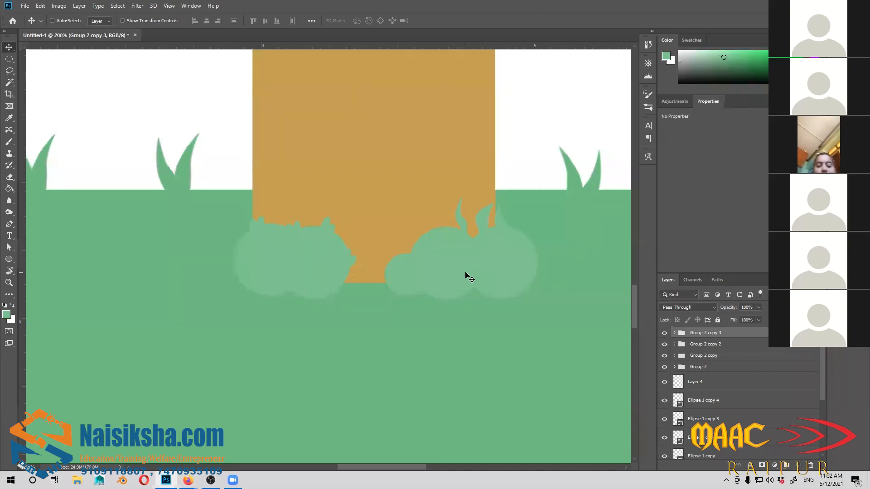
{"action": "key", "text": "space"}
{"action": "left_click_drag", "start_coordinate": [465, 272], "coordinate": [462, 292]}
{"action": "key", "text": "ctrl+minus"}
{"action": "key", "text": "ctrl+plus"}
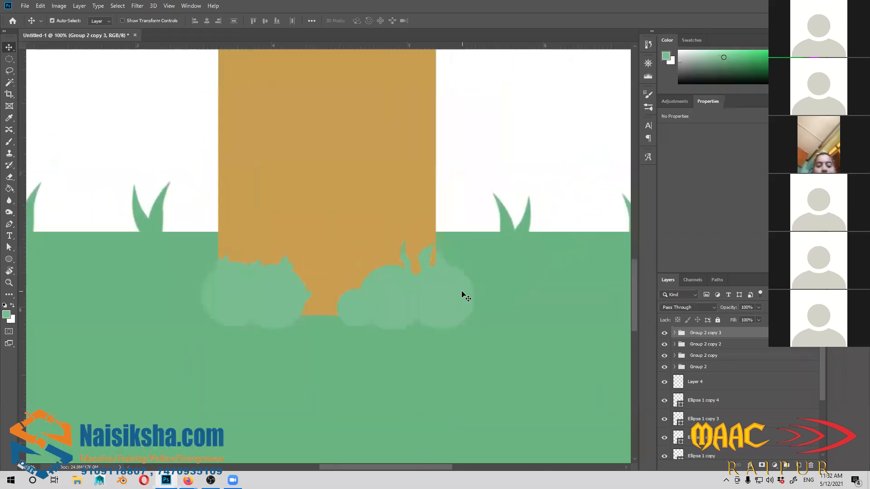
{"action": "left_click_drag", "start_coordinate": [459, 315], "coordinate": [449, 321]}
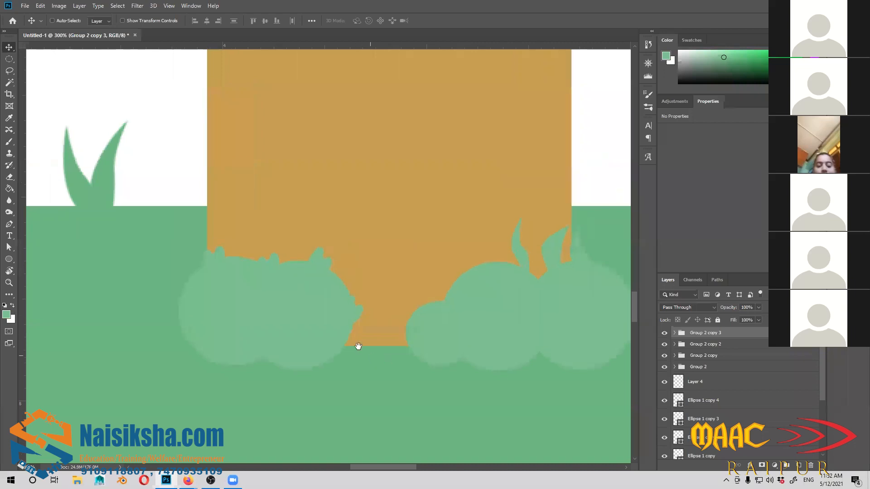
{"action": "key", "text": "ctrl+minus"}
{"action": "key", "text": "ctrl+minus"}
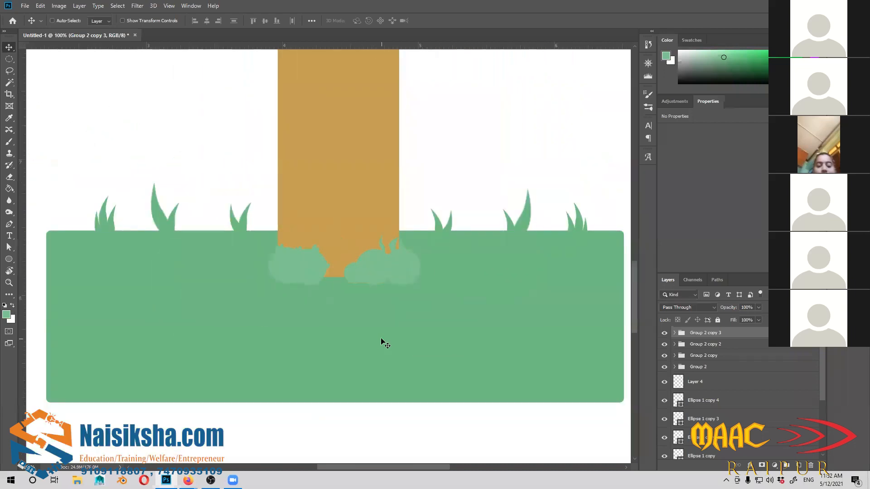
{"action": "left_click_drag", "start_coordinate": [455, 358], "coordinate": [441, 360]}
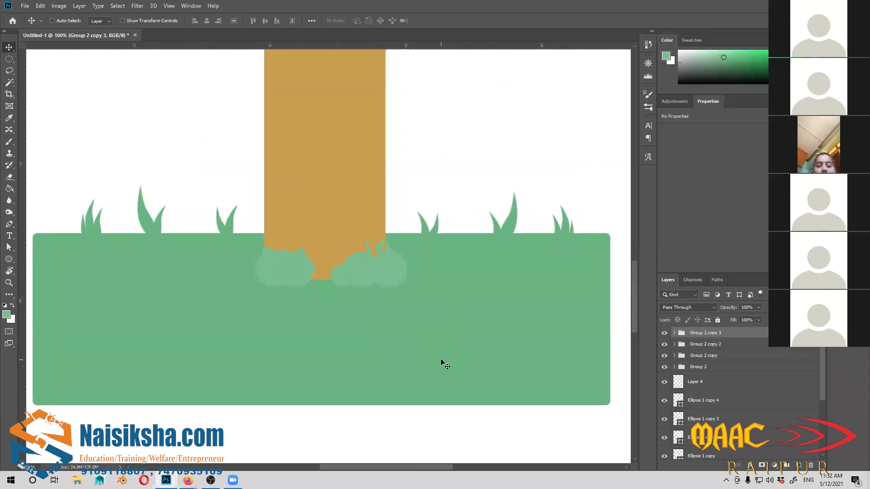
{"action": "key", "text": "ctrl+plus"}
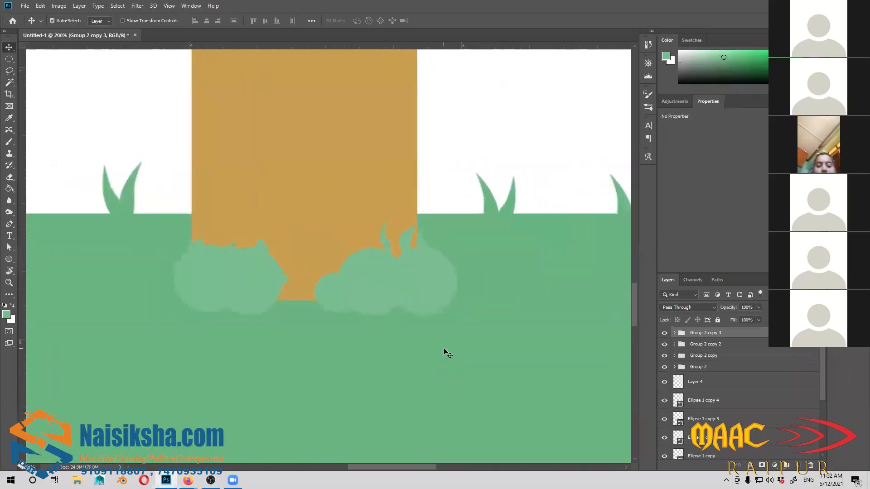
Step: Draw a white circle about 1864 px in diameter over the whole tree illustration
{"action": "key", "text": "ctrl+minus"}
{"action": "key", "text": "ctrl+minus"}
{"action": "key", "text": "ctrl+minus"}
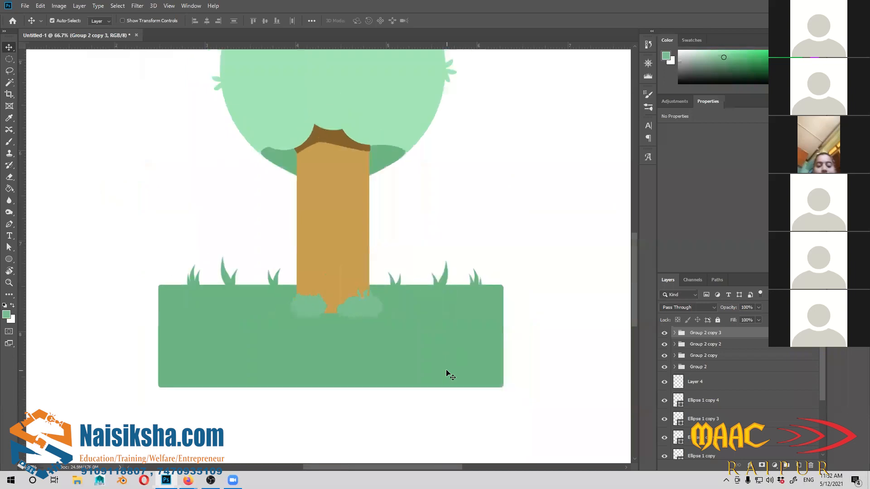
{"action": "left_click_drag", "start_coordinate": [442, 357], "coordinate": [448, 380]}
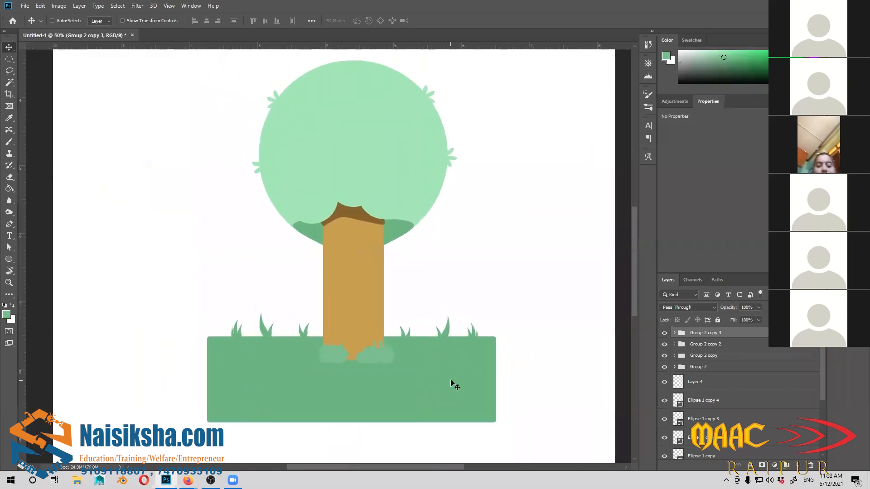
{"action": "key", "text": "ctrl+minus"}
{"action": "left_click", "coordinate": [9, 260]}
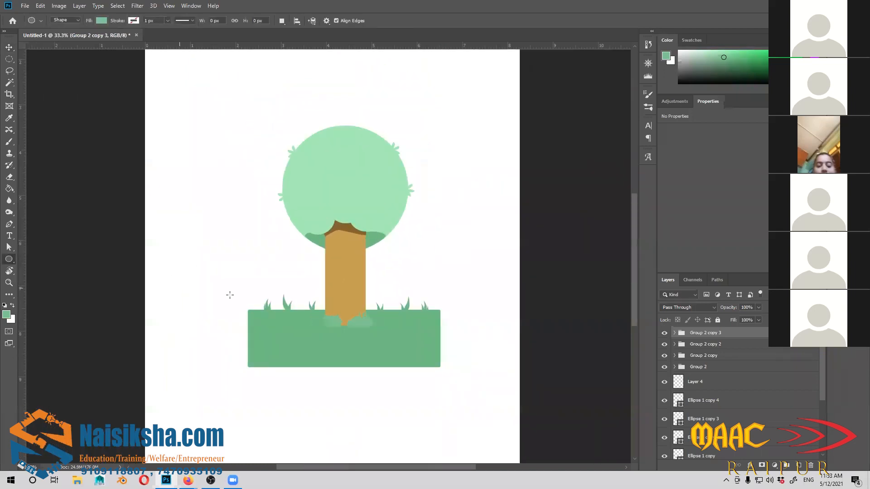
{"action": "left_click", "coordinate": [386, 220], "text": "alt"}
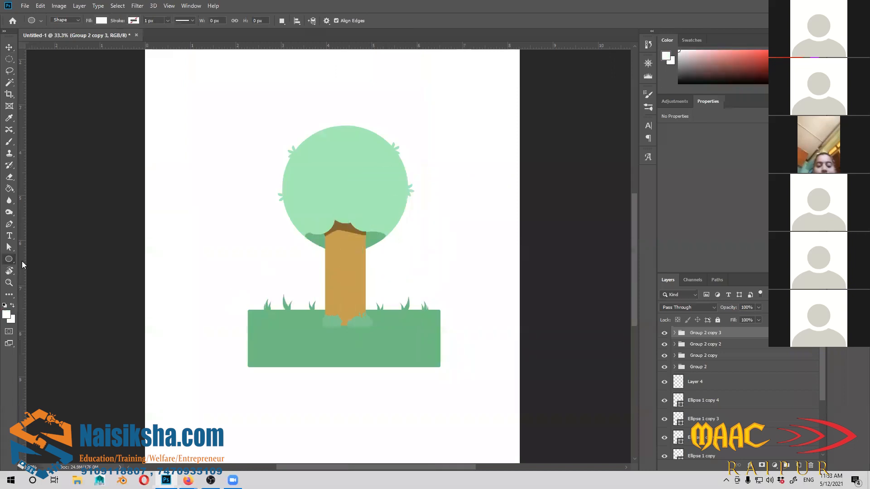
{"action": "left_click_drag", "start_coordinate": [345, 266], "coordinate": [524, 121]}
{"action": "key", "text": "v"}
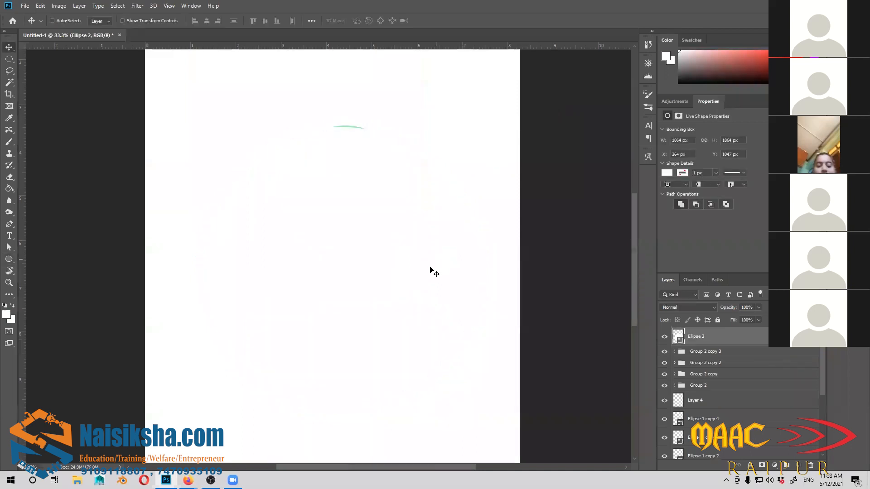
{"action": "left_click_drag", "start_coordinate": [433, 272], "coordinate": [434, 255]}
Step: Fill the large circle with pale yellow #e8eb94
{"action": "left_click", "coordinate": [5, 315]}
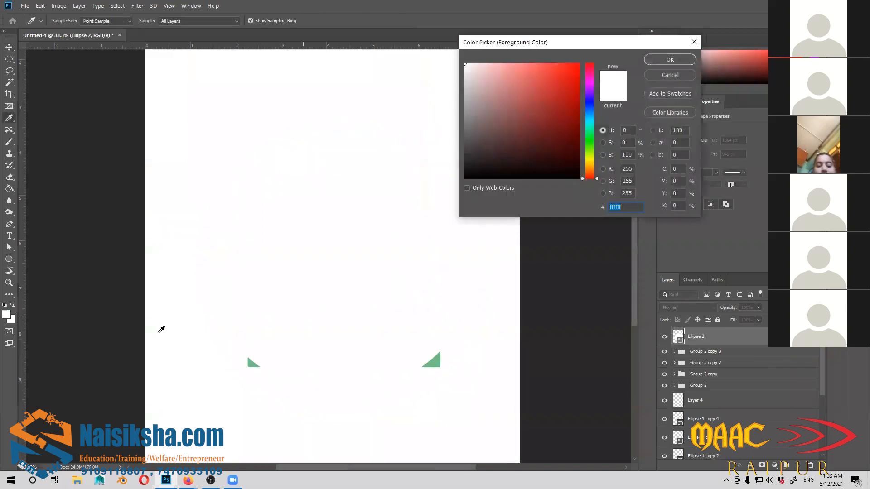
{"action": "left_click", "coordinate": [660, 80]}
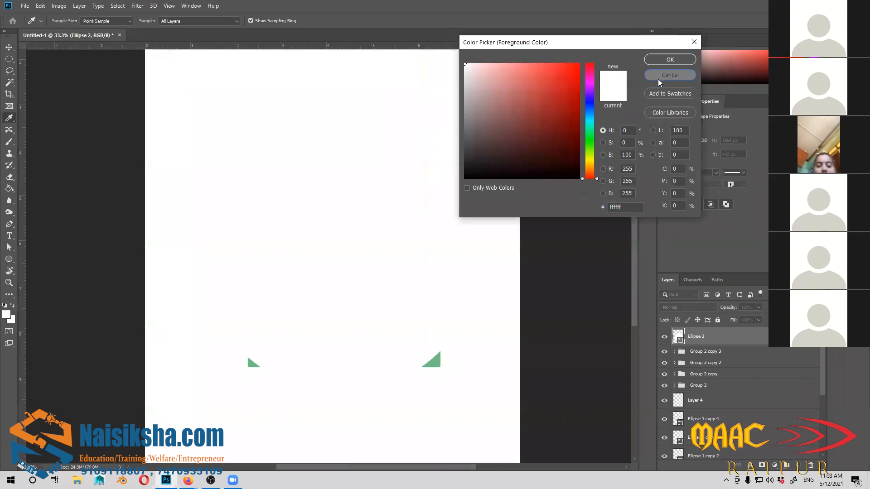
{"action": "left_click", "coordinate": [596, 163]}
{"action": "left_click", "coordinate": [542, 77]}
{"action": "left_click", "coordinate": [507, 68]}
{"action": "mouse_move", "coordinate": [598, 167]}
{"action": "left_mouse_down"}
{"action": "mouse_move", "coordinate": [597, 121]}
{"action": "mouse_move", "coordinate": [597, 169]}
{"action": "mouse_move", "coordinate": [597, 162]}
{"action": "left_mouse_up"}
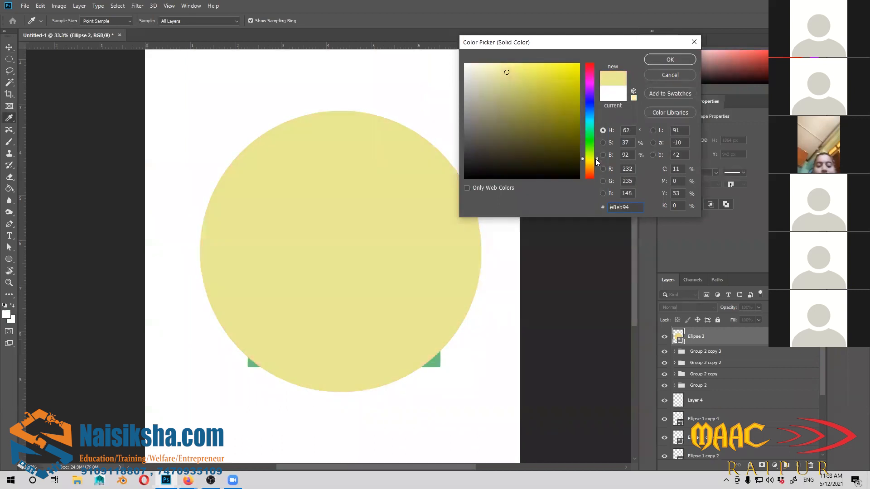
{"action": "key", "text": "Return"}
Step: Move the yellow circle's layer to just above the Background and center the circle behind the tree and ground
{"action": "key", "text": "v"}
{"action": "left_click_drag", "start_coordinate": [402, 266], "coordinate": [398, 266]}
{"action": "left_click_drag", "start_coordinate": [713, 339], "coordinate": [709, 413]}
{"action": "left_click_drag", "start_coordinate": [717, 373], "coordinate": [719, 443]}
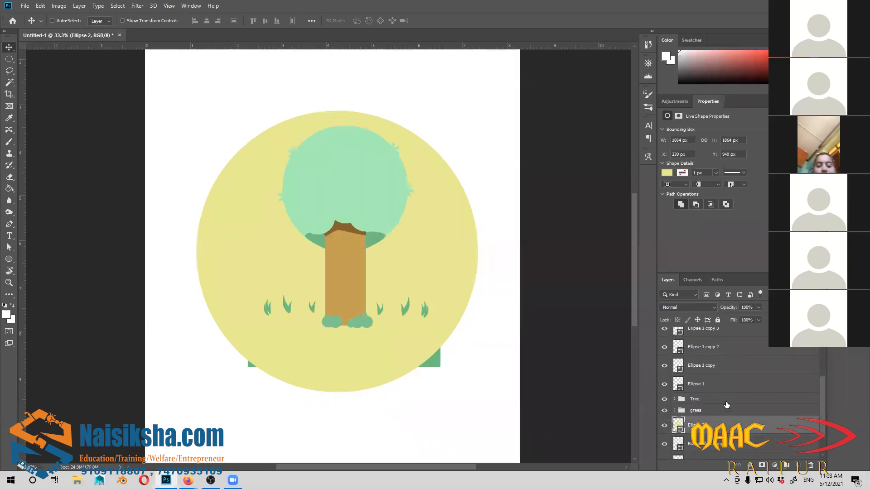
{"action": "left_click_drag", "start_coordinate": [717, 402], "coordinate": [719, 438]}
{"action": "left_click_drag", "start_coordinate": [464, 276], "coordinate": [468, 277]}
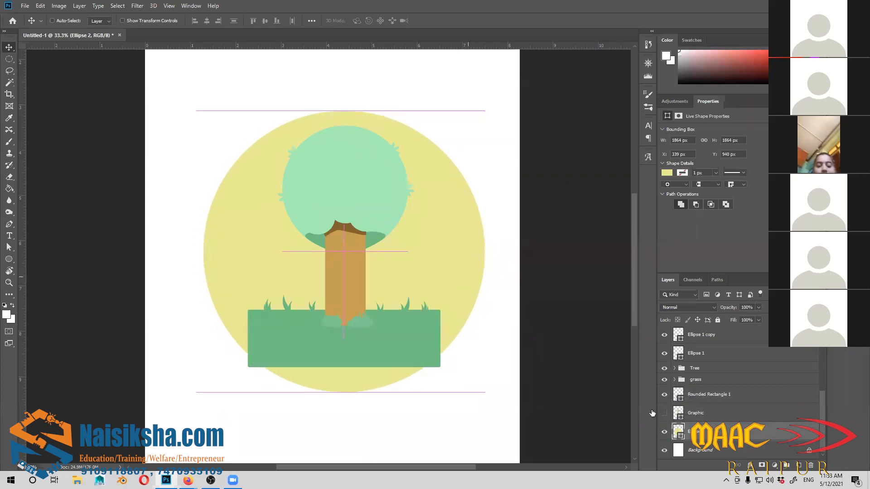
Step: Group all artwork layers from Group 2 copy 3 down to Graphic, leaving out the yellow circle and Background
{"action": "left_click", "coordinate": [725, 412]}
{"action": "scroll", "coordinate": [731, 412], "scroll_direction": "up", "scroll_amount": 3}
{"action": "scroll", "coordinate": [729, 404], "scroll_direction": "up", "scroll_amount": 2}
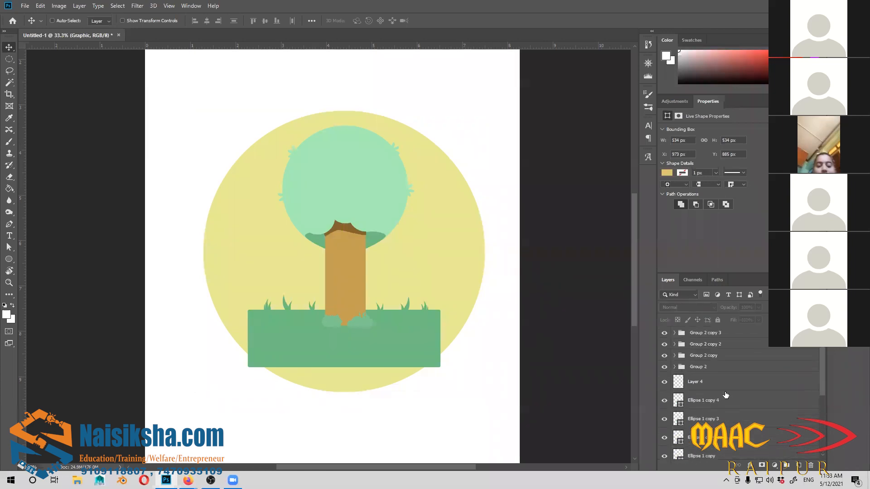
{"action": "left_click", "coordinate": [721, 336]}
{"action": "scroll", "coordinate": [728, 381], "scroll_direction": "down", "scroll_amount": 1}
{"action": "scroll", "coordinate": [727, 380], "scroll_direction": "down", "scroll_amount": 3}
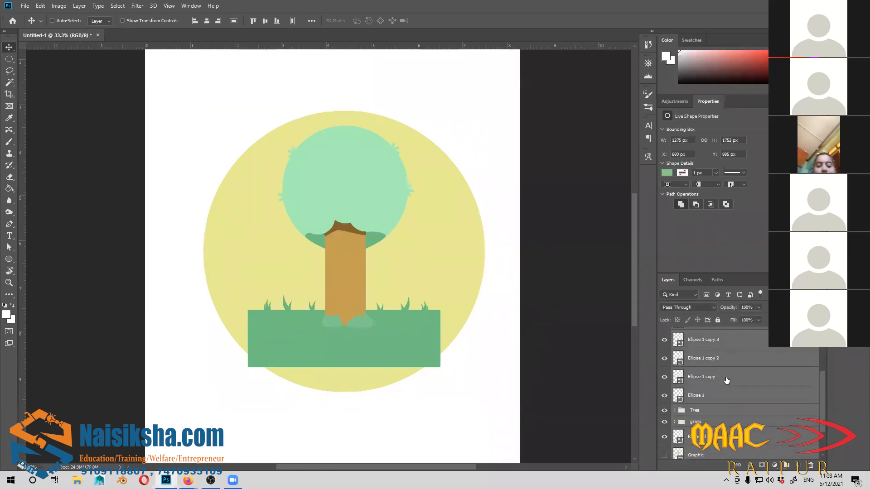
{"action": "key", "text": "ctrl"}
{"action": "key", "text": "ctrl+g"}
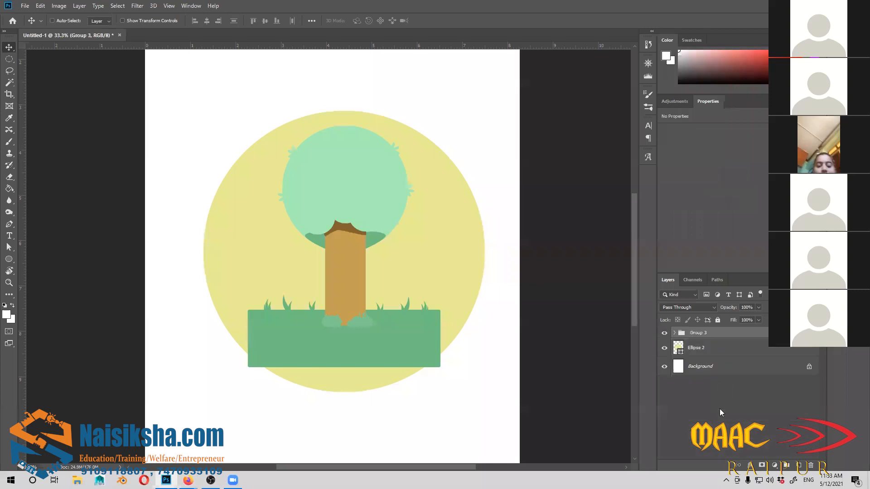
Step: Duplicate the artwork group, then place the original group below the yellow circle and hide it
{"action": "left_click", "coordinate": [665, 334]}
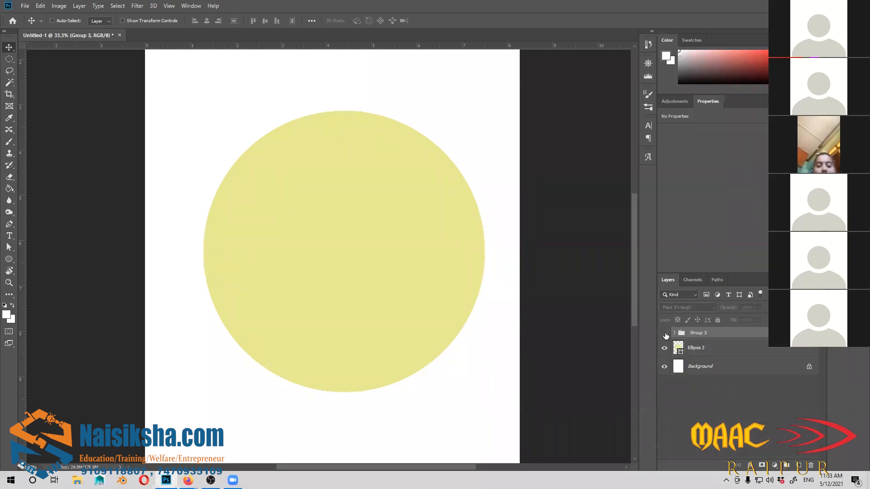
{"action": "left_click", "coordinate": [665, 334]}
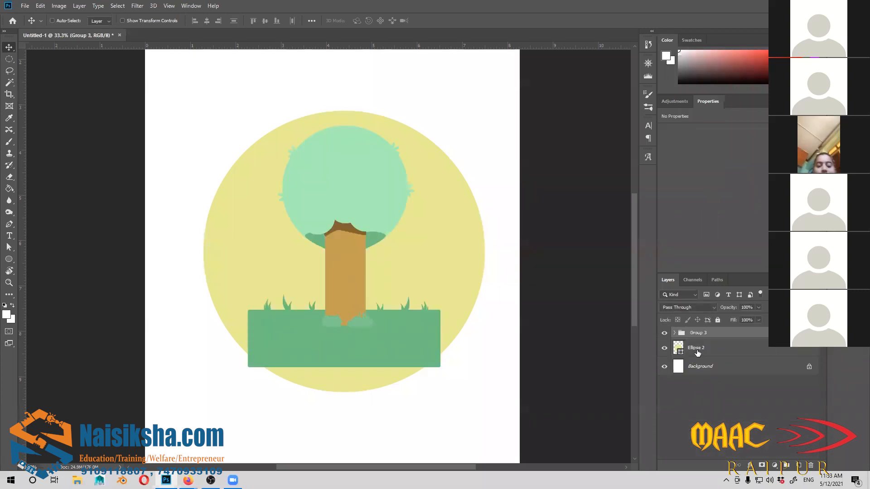
{"action": "left_click", "coordinate": [665, 349]}
{"action": "left_click", "coordinate": [664, 333]}
{"action": "left_click", "coordinate": [664, 333]}
{"action": "mouse_move", "coordinate": [709, 335]}
{"action": "left_mouse_down"}
{"action": "mouse_move", "coordinate": [775, 447]}
{"action": "mouse_move", "coordinate": [719, 339]}
{"action": "left_mouse_up"}
{"action": "key", "text": "ctrl+j"}
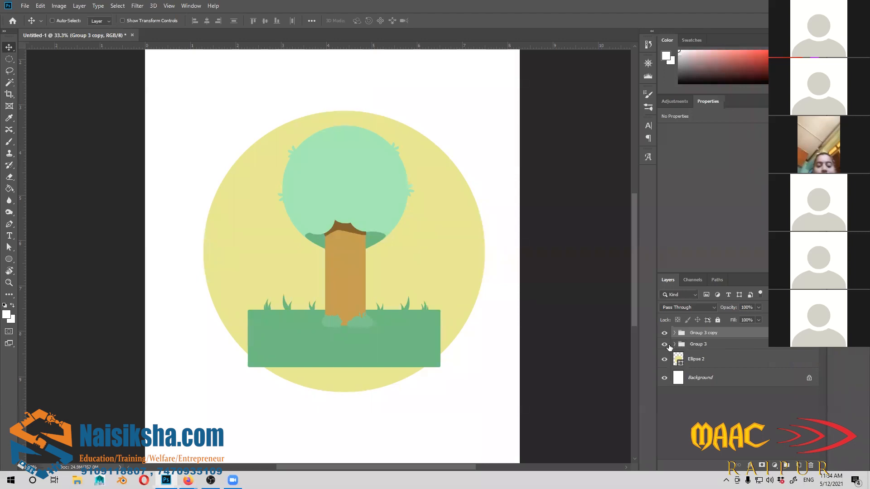
{"action": "left_click_drag", "start_coordinate": [705, 346], "coordinate": [715, 365]}
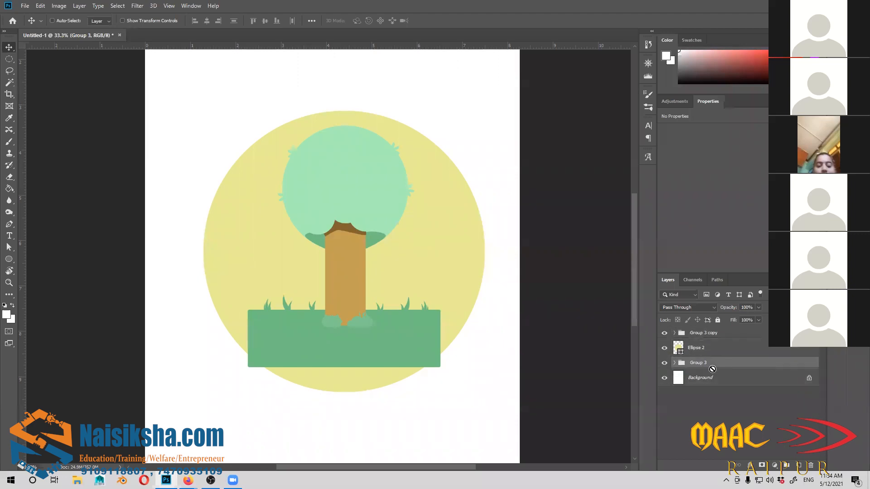
{"action": "left_click", "coordinate": [664, 364]}
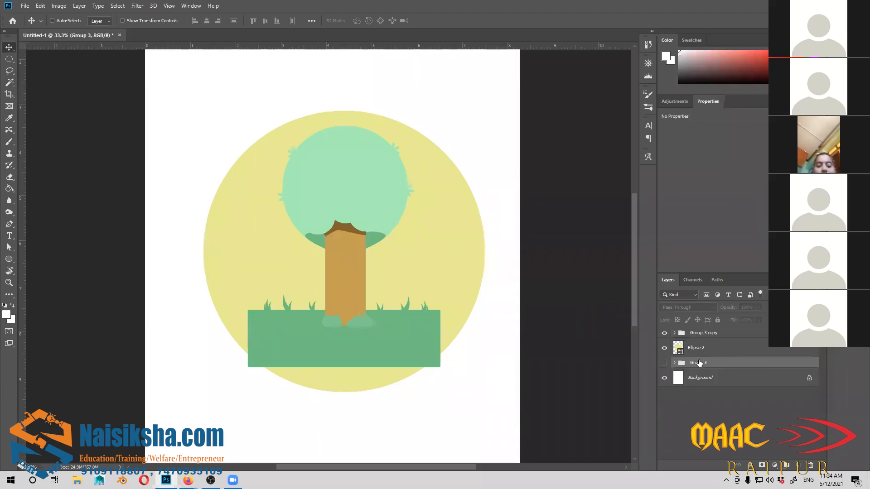
Step: Merge the duplicated artwork group into a single layer
{"action": "left_click", "coordinate": [703, 333]}
{"action": "left_click", "coordinate": [665, 333]}
{"action": "left_click", "coordinate": [664, 333]}
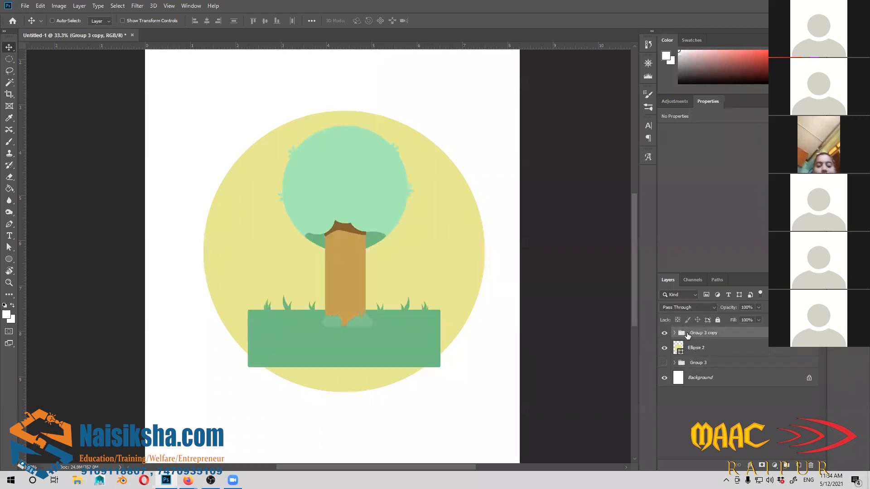
{"action": "key", "text": "ctrl"}
{"action": "key", "text": "ctrl"}
{"action": "key", "text": "ctrl+e"}
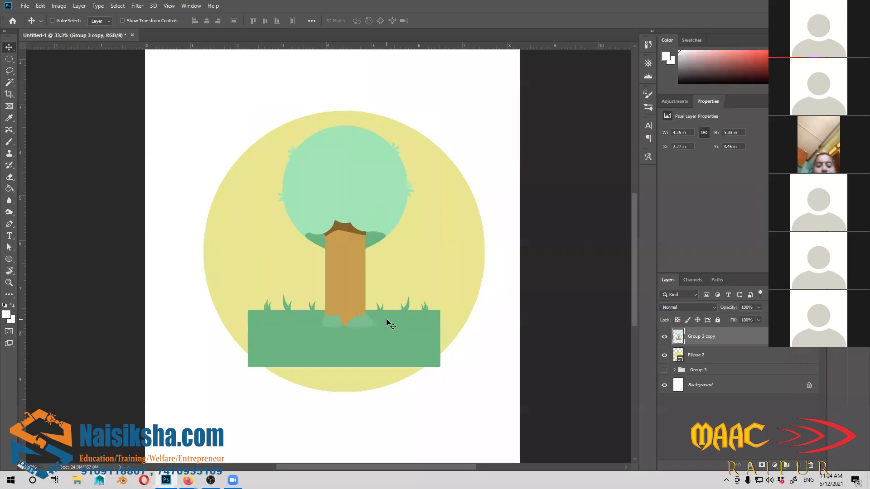
Step: Clip the merged artwork layer to the yellow circle with a clipping mask
{"action": "left_click", "coordinate": [664, 336]}
{"action": "left_click", "coordinate": [664, 336]}
{"action": "mouse_move", "coordinate": [375, 343]}
{"action": "left_mouse_down"}
{"action": "mouse_move", "coordinate": [369, 338]}
{"action": "mouse_move", "coordinate": [378, 332]}
{"action": "left_mouse_up"}
{"action": "key", "text": "ctrl+z"}
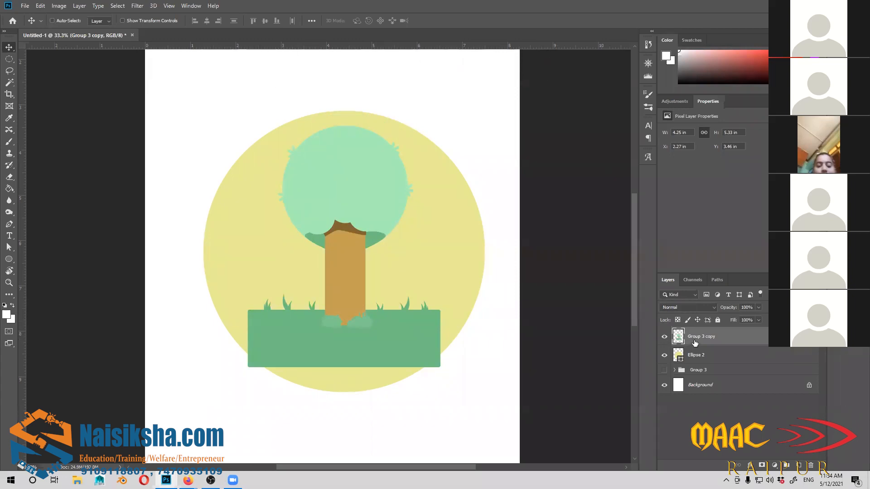
{"action": "left_click", "coordinate": [665, 338]}
{"action": "left_click", "coordinate": [665, 337]}
{"action": "left_click", "coordinate": [80, 5]}
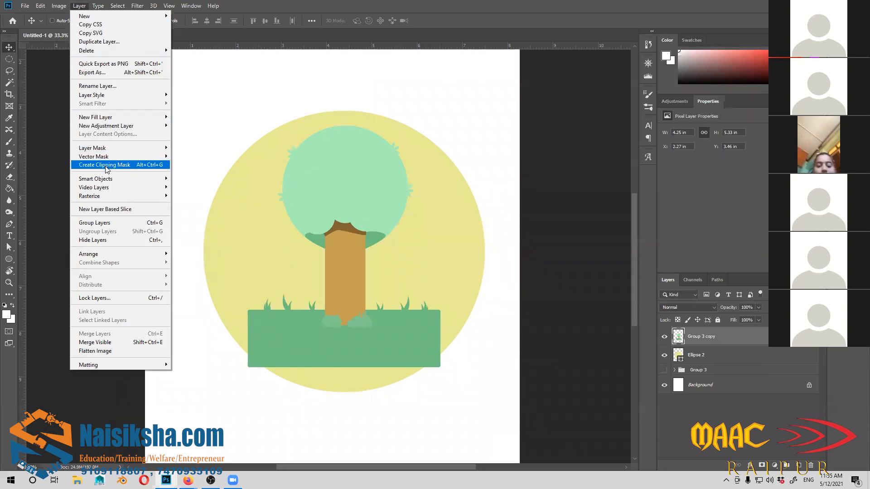
{"action": "left_click", "coordinate": [141, 170]}
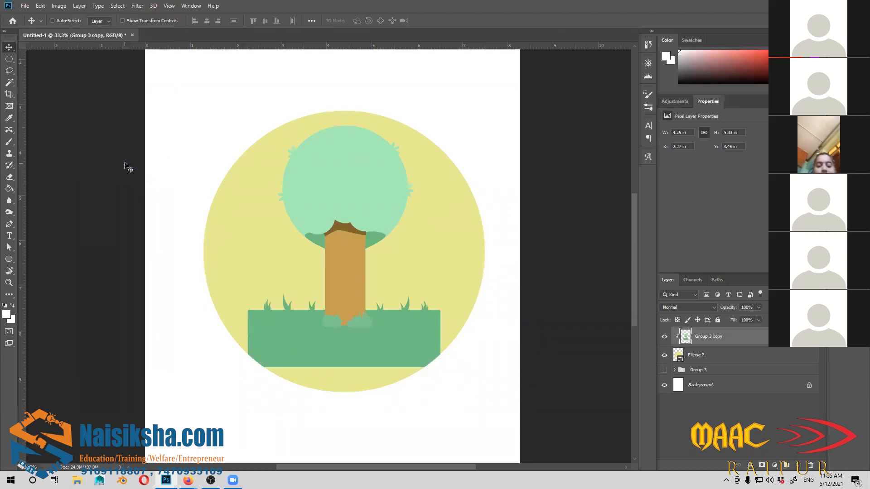
Step: Enlarge the clipped artwork to about 5.21 x 6.54 in and position it so the ground fills the circle's lower part
{"action": "mouse_move", "coordinate": [380, 349]}
{"action": "left_mouse_down"}
{"action": "mouse_move", "coordinate": [387, 322]}
{"action": "mouse_move", "coordinate": [388, 361]}
{"action": "mouse_move", "coordinate": [389, 321]}
{"action": "mouse_move", "coordinate": [383, 354]}
{"action": "left_mouse_up"}
{"action": "key", "text": "ctrl"}
{"action": "key", "text": "ctrl+t"}
{"action": "left_click_drag", "start_coordinate": [446, 131], "coordinate": [493, 73]}
{"action": "left_click_drag", "start_coordinate": [368, 267], "coordinate": [346, 290]}
{"action": "key", "text": "Return"}
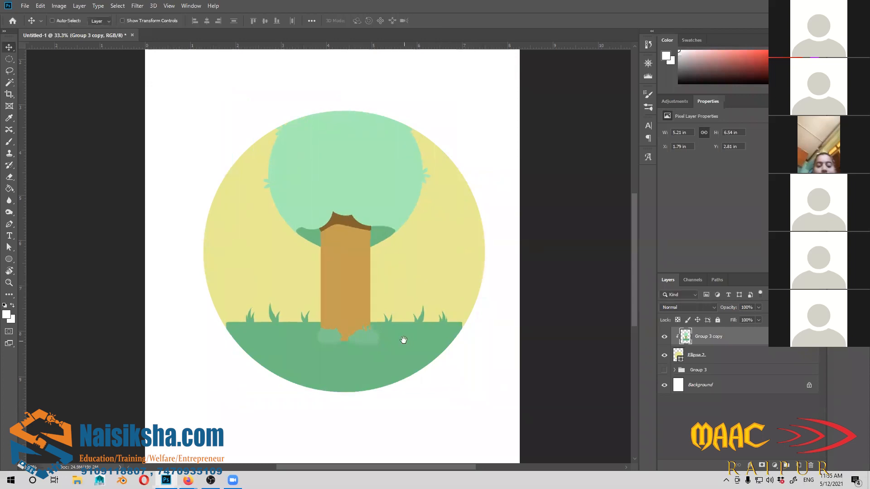
Step: Change the yellow circle's fill to a paler, greener yellow, #e1e99a
{"action": "left_click_drag", "start_coordinate": [410, 338], "coordinate": [414, 337]}
{"action": "key", "text": "ctrl+plus"}
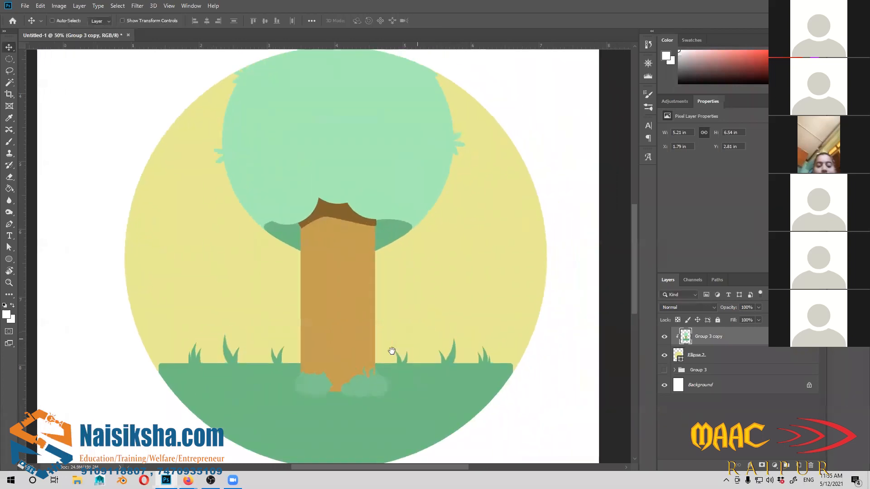
{"action": "double_click", "coordinate": [678, 352]}
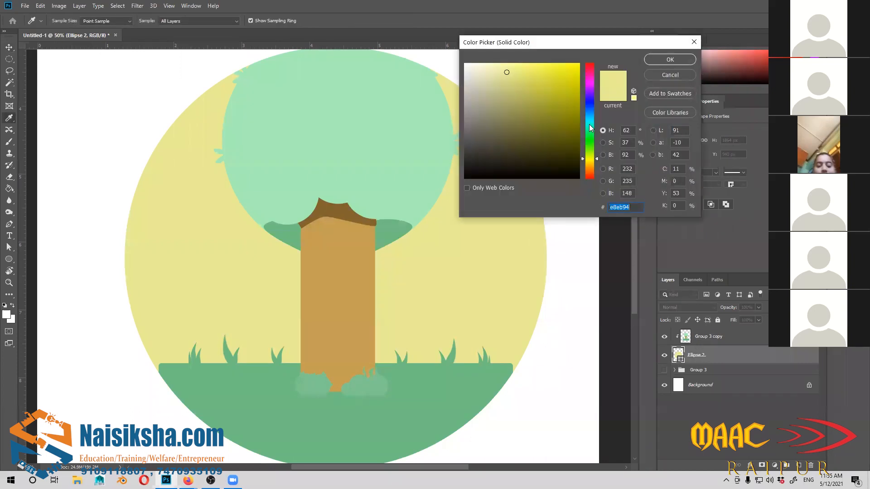
{"action": "left_click", "coordinate": [590, 126]}
{"action": "left_click_drag", "start_coordinate": [593, 130], "coordinate": [592, 157]}
{"action": "left_click", "coordinate": [503, 73]}
{"action": "left_click", "coordinate": [670, 62]}
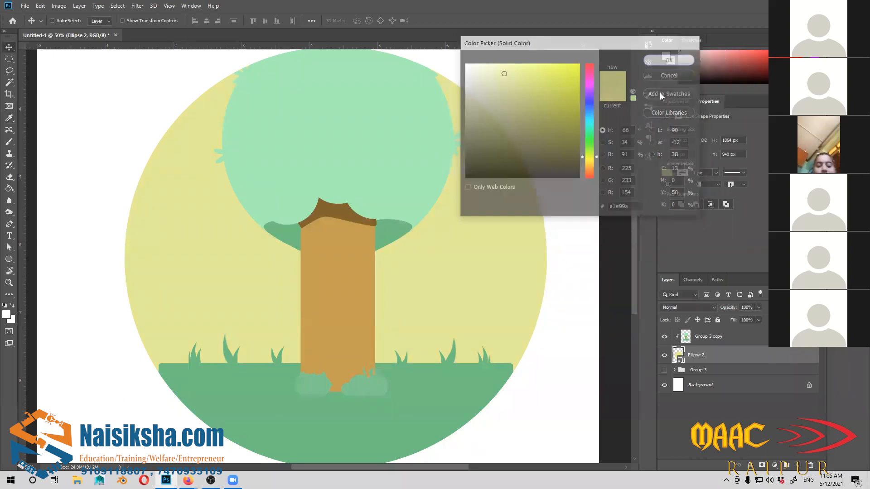
Step: Add a new clipped layer directly above the yellow circle, beneath the merged artwork
{"action": "left_click_drag", "start_coordinate": [478, 202], "coordinate": [510, 110]}
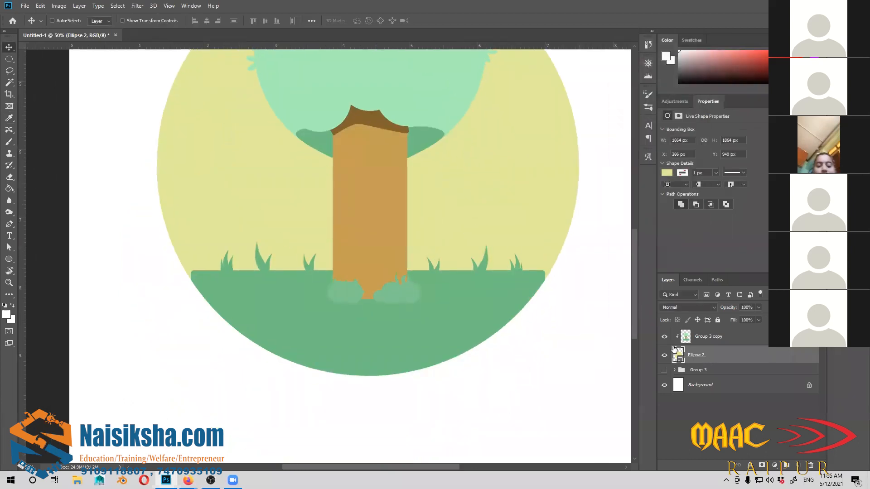
{"action": "left_click", "coordinate": [704, 336]}
{"action": "left_click_drag", "start_coordinate": [431, 253], "coordinate": [432, 281]}
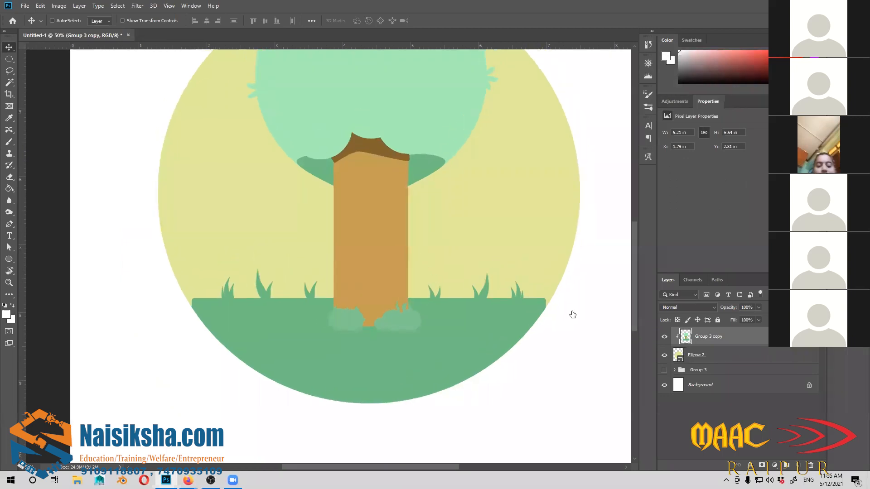
{"action": "mouse_move", "coordinate": [517, 312]}
{"action": "left_mouse_down"}
{"action": "mouse_move", "coordinate": [505, 328]}
{"action": "mouse_move", "coordinate": [517, 324]}
{"action": "left_mouse_up"}
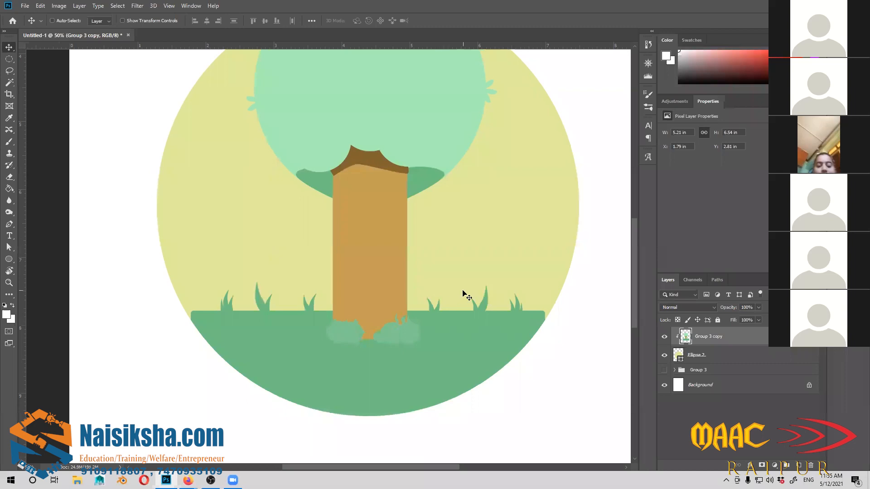
{"action": "scroll", "coordinate": [453, 293], "scroll_direction": "up", "scroll_amount": 3}
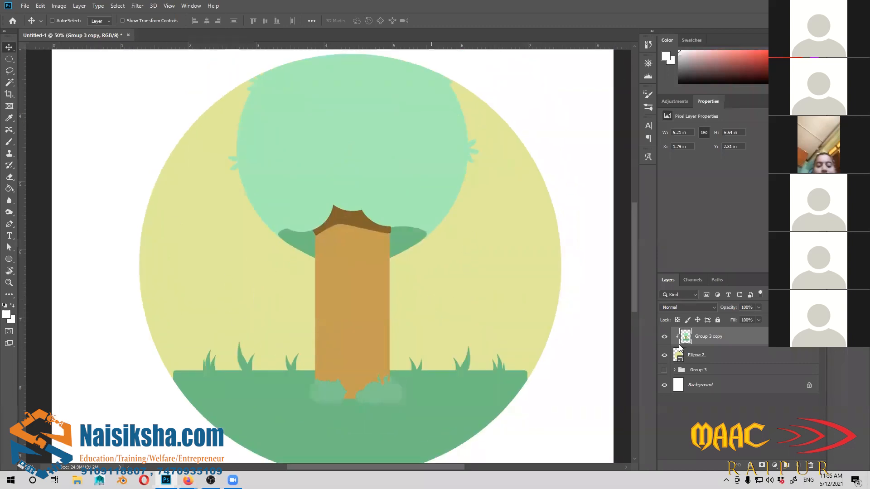
{"action": "left_click", "coordinate": [698, 356]}
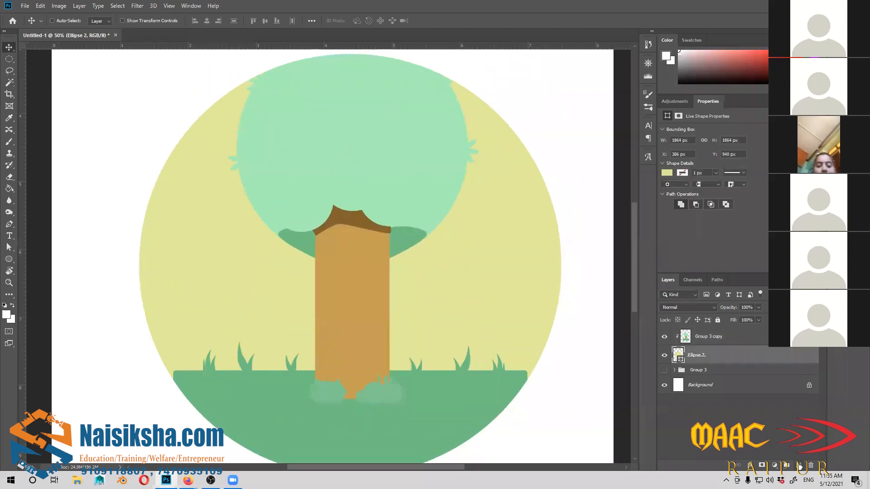
{"action": "left_click", "coordinate": [799, 466]}
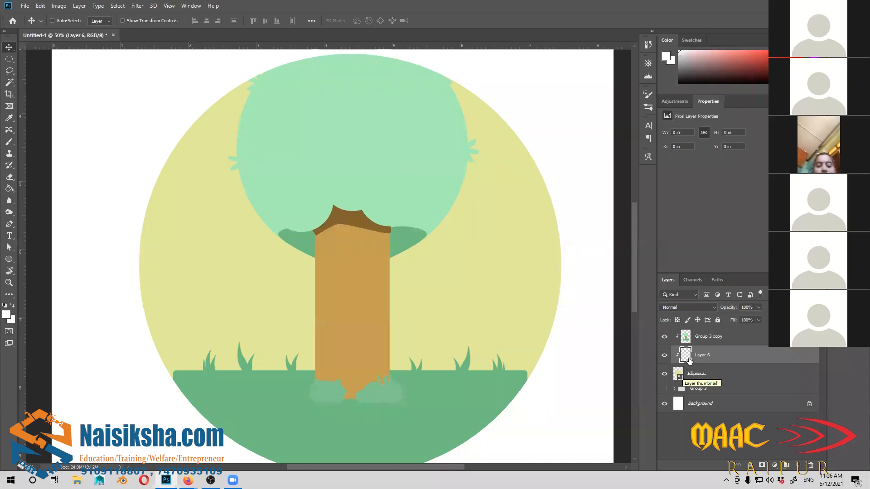
Step: Draw a white circle about 342 px in diameter and place it in the sky just left of the tree crown
{"action": "left_click", "coordinate": [9, 259]}
{"action": "left_click_drag", "start_coordinate": [175, 318], "coordinate": [261, 374]}
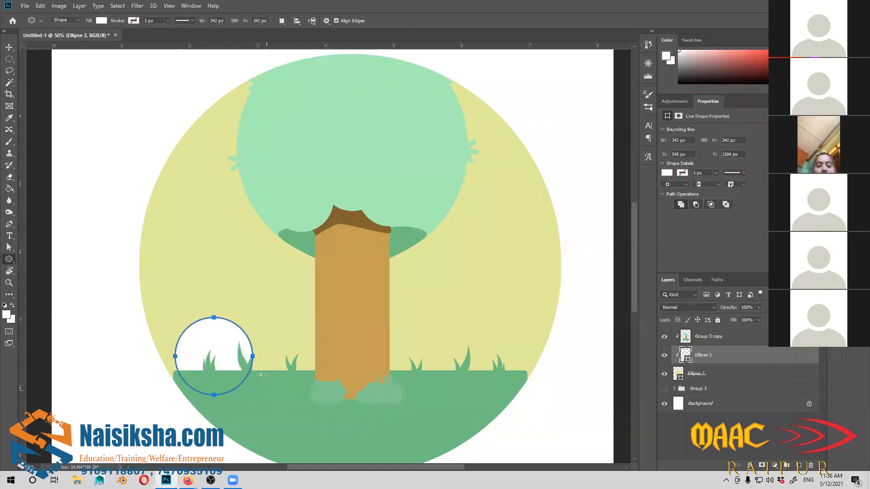
{"action": "key", "text": "v"}
{"action": "left_click_drag", "start_coordinate": [215, 319], "coordinate": [200, 171]}
{"action": "left_click_drag", "start_coordinate": [202, 224], "coordinate": [197, 205]}
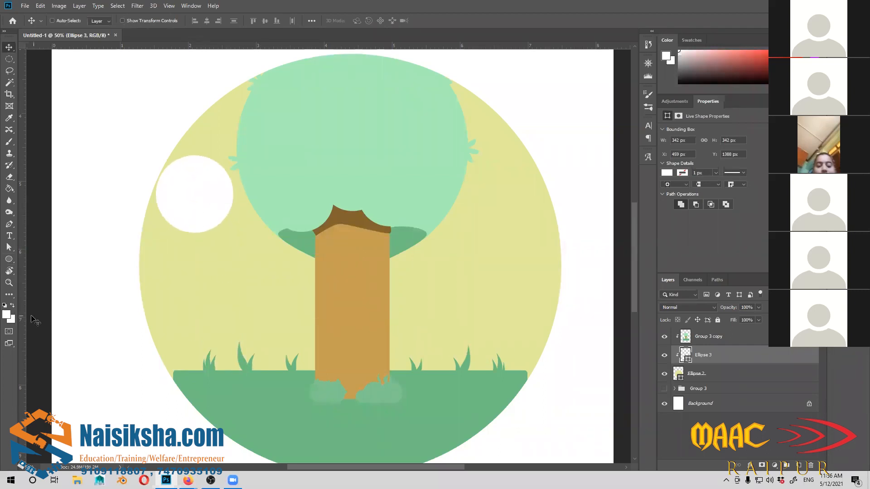
Step: Recolour the small sky circle to pale yellow #fffbbb and shift it slightly up and outward from the tree crown
{"action": "double_click", "coordinate": [686, 355]}
{"action": "left_click", "coordinate": [592, 160]}
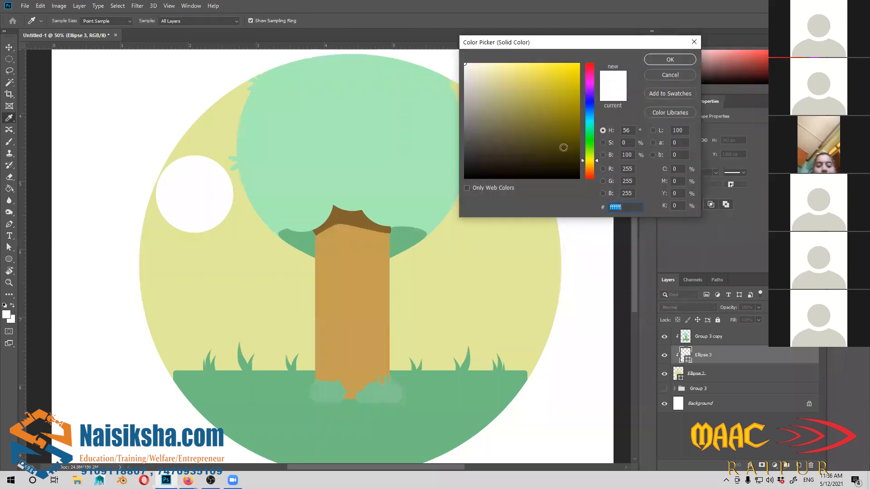
{"action": "left_click", "coordinate": [495, 64]}
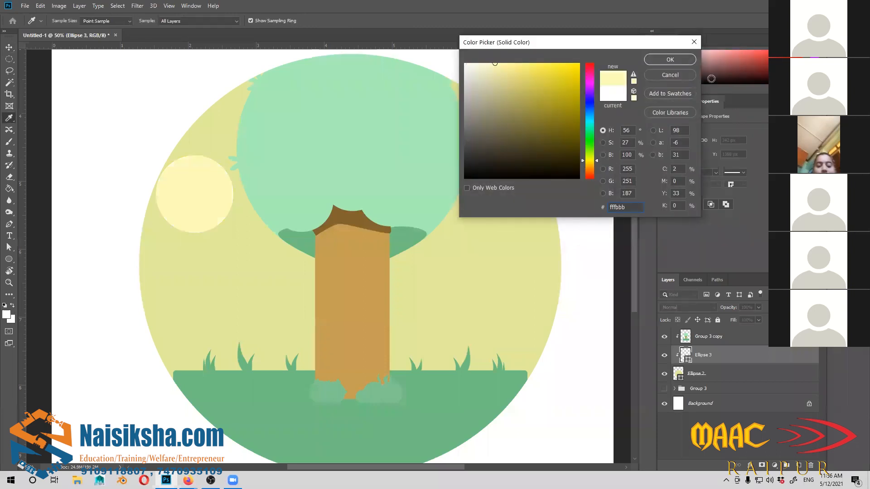
{"action": "left_click", "coordinate": [679, 60]}
{"action": "left_click_drag", "start_coordinate": [206, 196], "coordinate": [200, 183]}
{"action": "left_click_drag", "start_coordinate": [273, 309], "coordinate": [298, 279]}
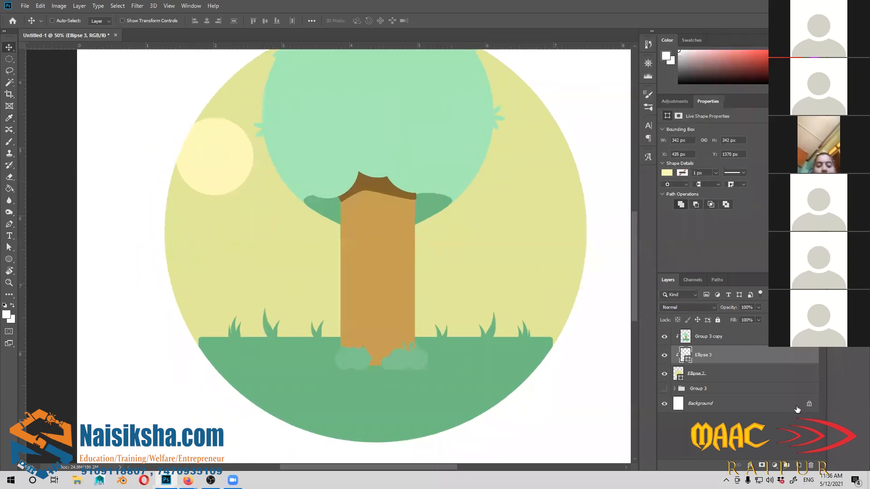
Step: Add a clipped layer above the large yellow circle and draw a white circle about 224 px wide at the ground's left end
{"action": "left_click", "coordinate": [747, 373]}
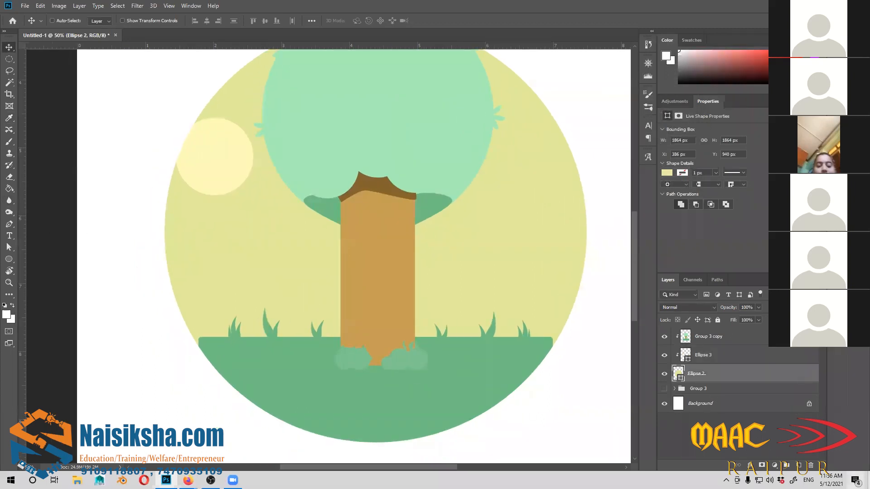
{"action": "left_click", "coordinate": [799, 466]}
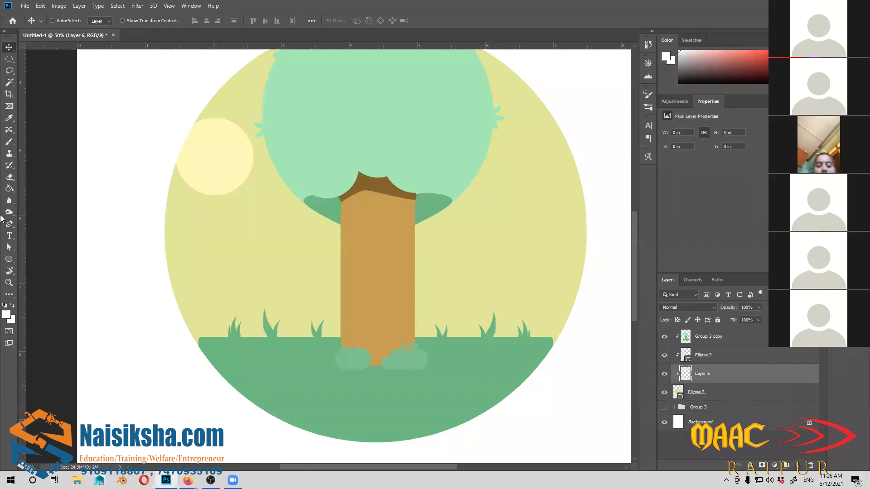
{"action": "left_click", "coordinate": [7, 260]}
{"action": "scroll", "coordinate": [206, 313], "scroll_direction": "down", "scroll_amount": 1}
{"action": "mouse_move", "coordinate": [193, 298]}
{"action": "left_mouse_down"}
{"action": "mouse_move", "coordinate": [227, 349]}
{"action": "mouse_move", "coordinate": [244, 349]}
{"action": "left_mouse_up"}
{"action": "key", "text": "v"}
{"action": "mouse_move", "coordinate": [209, 316]}
{"action": "left_mouse_down"}
{"action": "mouse_move", "coordinate": [196, 296]}
{"action": "mouse_move", "coordinate": [199, 306]}
{"action": "left_mouse_up"}
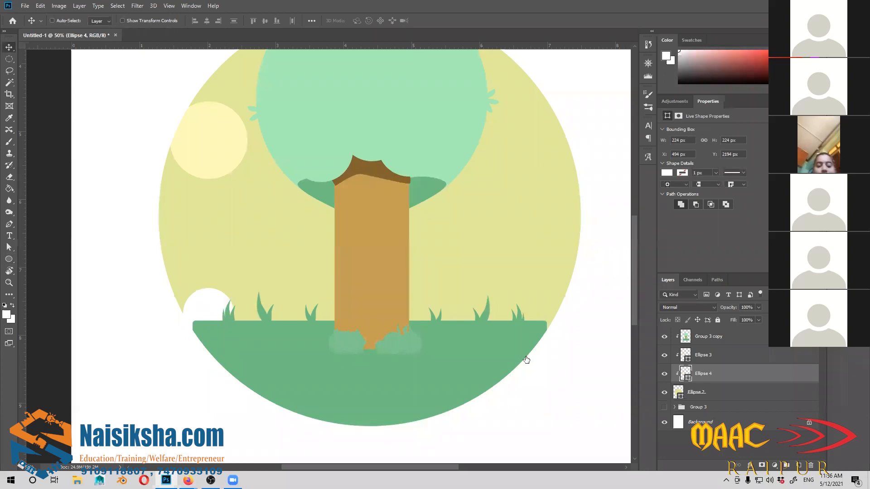
Step: Change the new circle's fill to a darker shade of the ground green, #509b63
{"action": "left_click", "coordinate": [437, 353]}
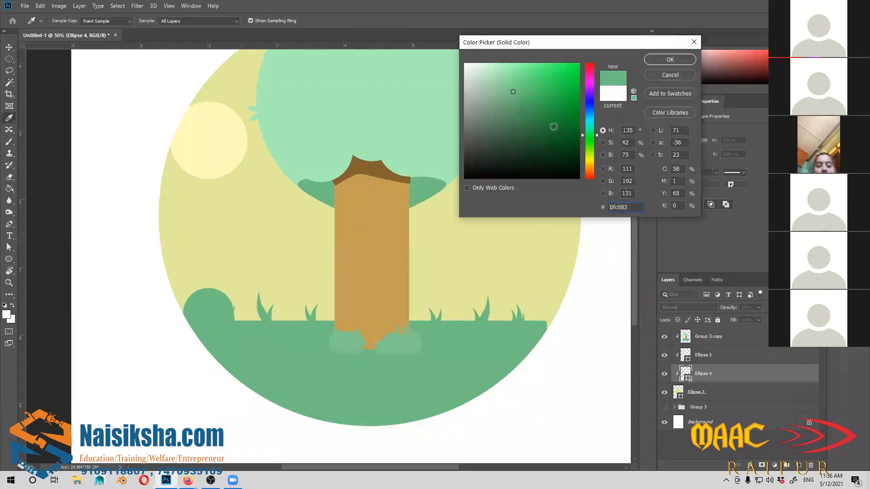
{"action": "left_click_drag", "start_coordinate": [515, 93], "coordinate": [520, 108]}
{"action": "left_click", "coordinate": [204, 314]}
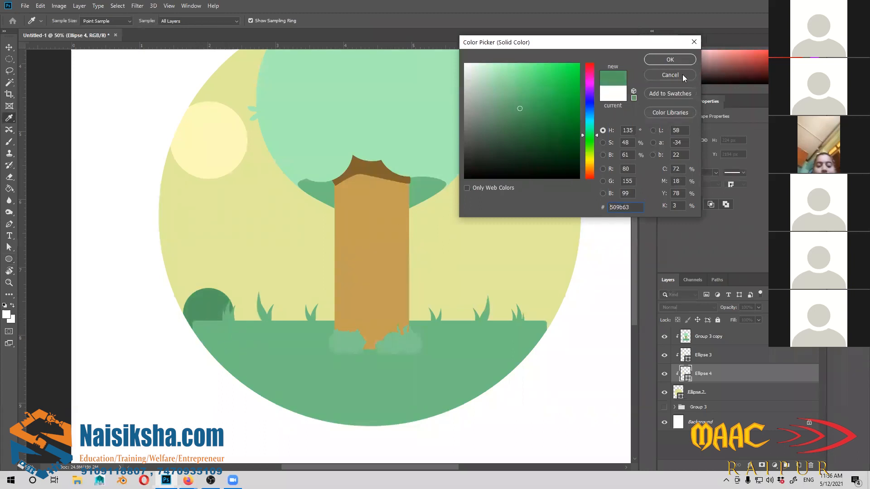
{"action": "left_click", "coordinate": [669, 59]}
Step: Duplicate the dark green circle twice to build a bush, with the upper copy about 189 px in diameter
{"action": "key", "text": "v"}
{"action": "left_click_drag", "start_coordinate": [208, 305], "coordinate": [224, 287]}
{"action": "key", "text": "ctrl+alt+t"}
{"action": "key", "text": "Return"}
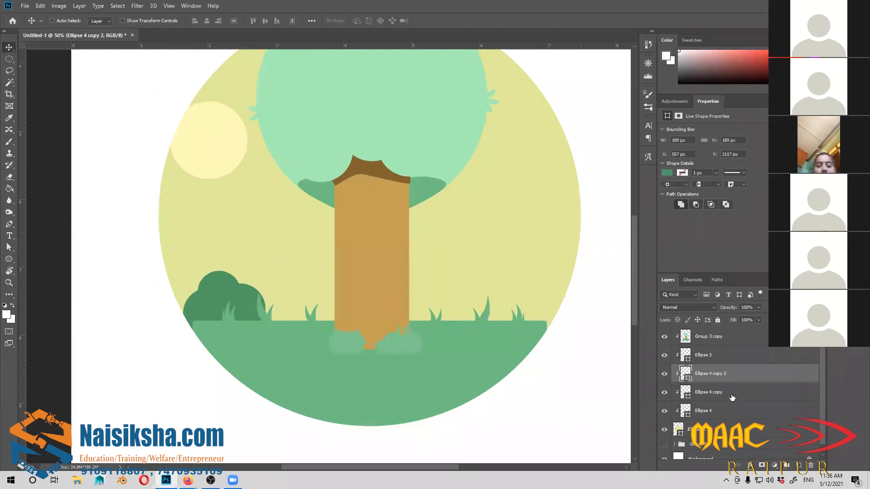
Step: Select the bush's three circles and duplicate the bush along the horizon on both sides of the trunk
{"action": "left_click", "coordinate": [730, 393], "text": "ctrl"}
{"action": "left_click", "coordinate": [730, 411], "text": "ctrl"}
{"action": "left_click_drag", "start_coordinate": [226, 300], "coordinate": [312, 300]}
{"action": "left_click_drag", "start_coordinate": [316, 300], "coordinate": [487, 300]}
Step: Flip the rightmost bush horizontally and add bush copies at the ground's right end and between the left bushes
{"action": "key", "text": "ctrl+t"}
{"action": "right_click", "coordinate": [469, 287]}
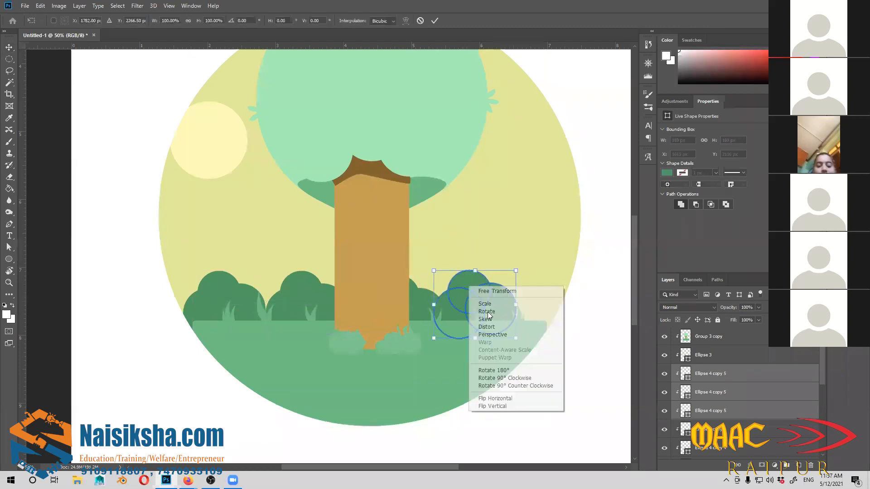
{"action": "left_click", "coordinate": [499, 398]}
{"action": "left_click_drag", "start_coordinate": [486, 273], "coordinate": [523, 305]}
{"action": "key", "text": "Return"}
{"action": "scroll", "coordinate": [452, 361], "scroll_direction": "left", "scroll_amount": 1}
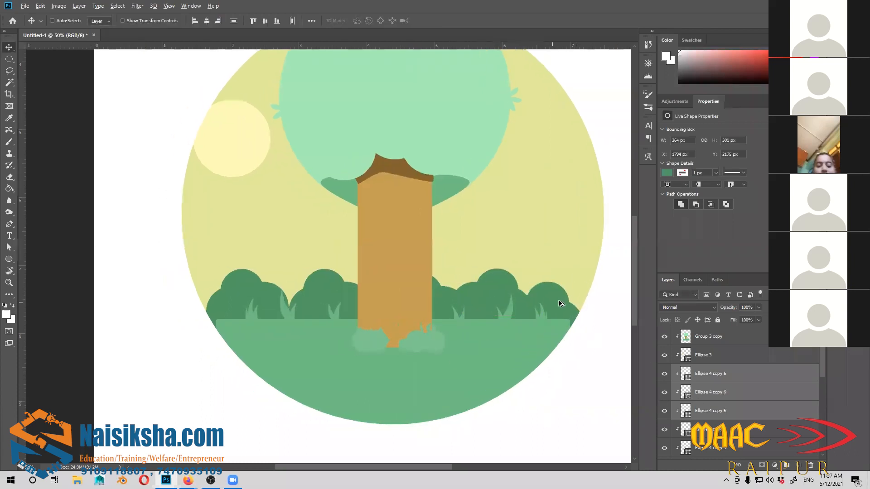
{"action": "left_click_drag", "start_coordinate": [358, 307], "coordinate": [91, 303]}
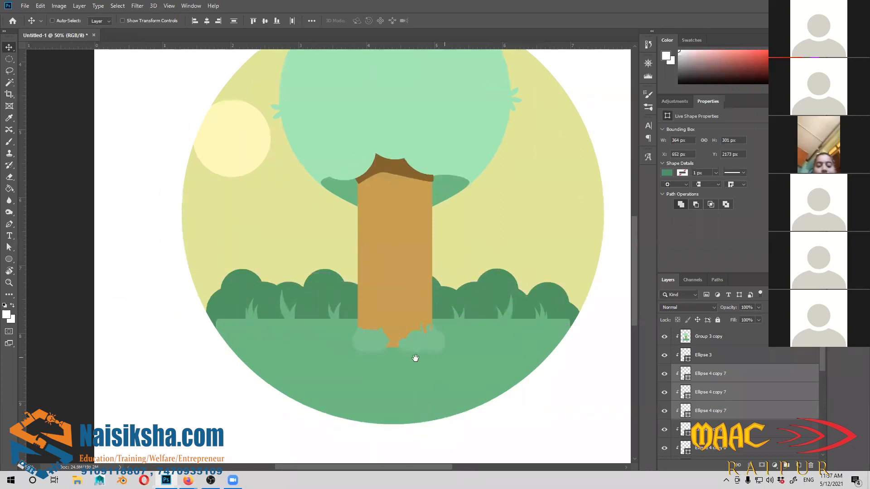
{"action": "left_click_drag", "start_coordinate": [516, 332], "coordinate": [471, 347]}
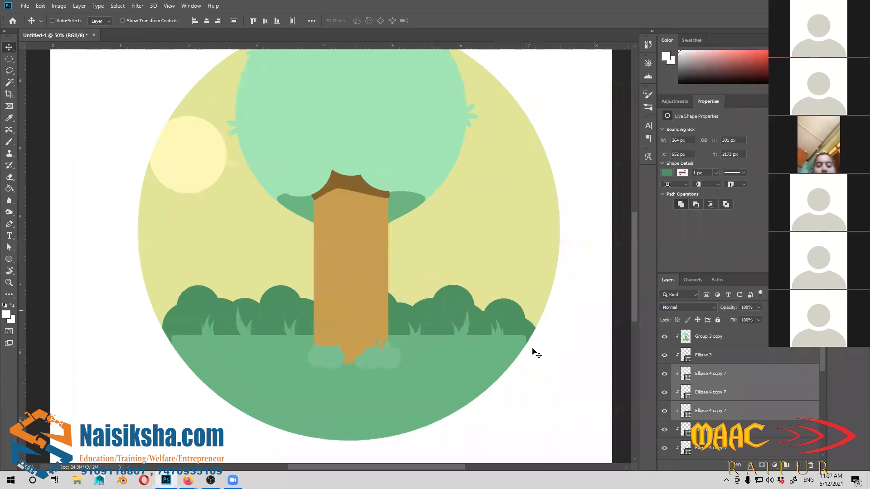
Step: Duplicate the merged tree artwork twice, placing one copy to the right and one to the left of the main tree
{"action": "left_click", "coordinate": [711, 344]}
{"action": "key", "text": "ctrl+minus"}
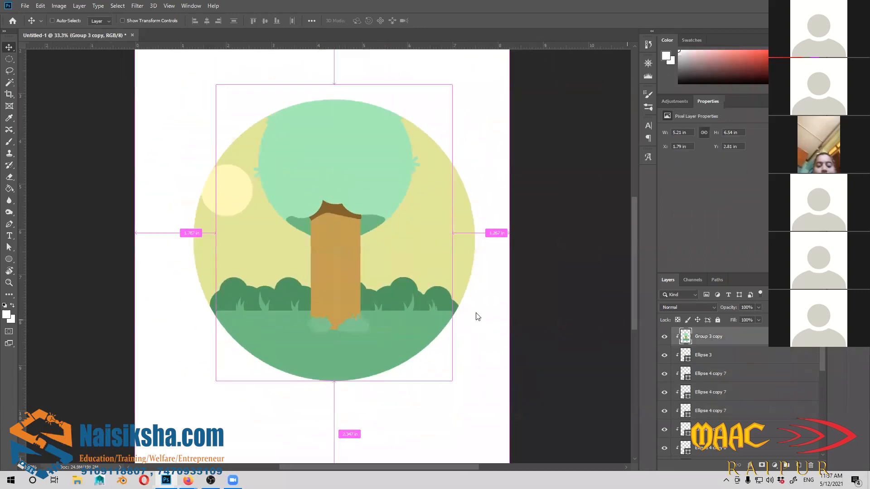
{"action": "left_click_drag", "start_coordinate": [720, 344], "coordinate": [801, 466]}
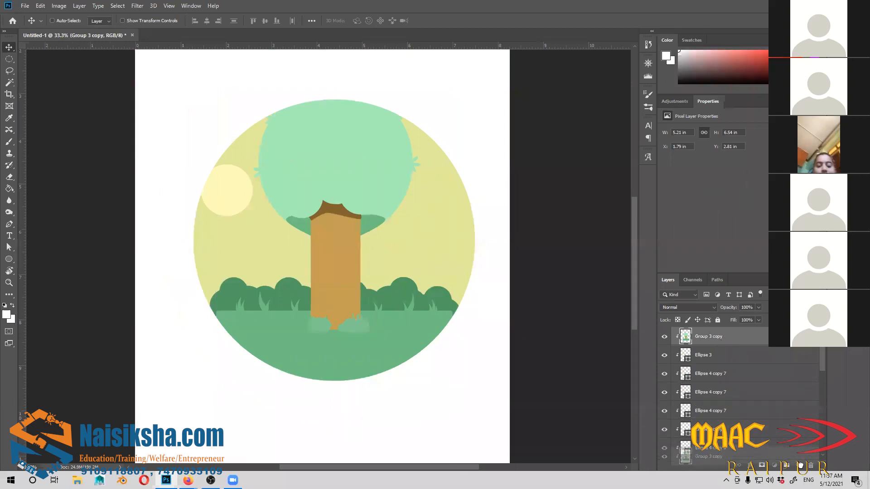
{"action": "left_click_drag", "start_coordinate": [317, 290], "coordinate": [267, 322]}
Step: Scale the left tree copy to about 2.85 x 3.58 in and position it at the yellow circle's left edge
{"action": "key", "text": "ctrl+t"}
{"action": "left_click_drag", "start_coordinate": [372, 129], "coordinate": [299, 212]}
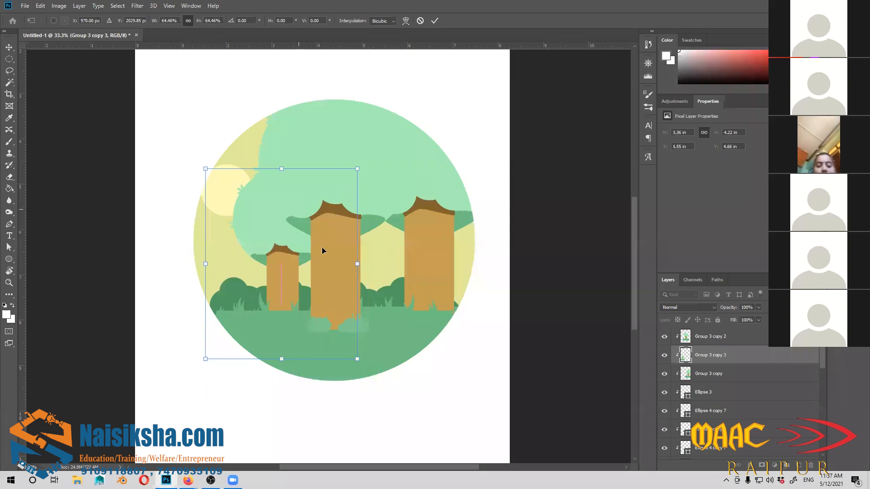
{"action": "left_click_drag", "start_coordinate": [359, 167], "coordinate": [334, 197]}
{"action": "left_click_drag", "start_coordinate": [259, 260], "coordinate": [227, 259]}
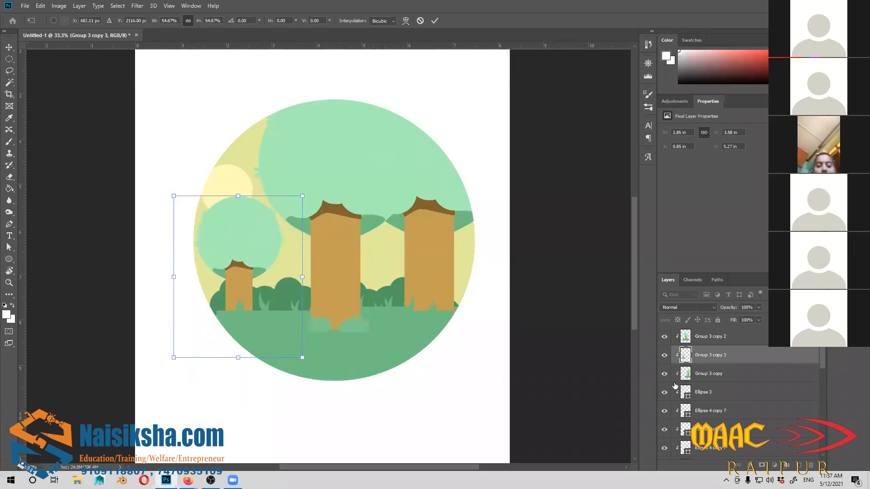
{"action": "key", "text": "Return"}
Step: Scale the right tree copy to about 2.52 x 3.17 in and align it with the horizon at the circle's right edge
{"action": "left_click", "coordinate": [703, 379]}
{"action": "key", "text": "ctrl+t"}
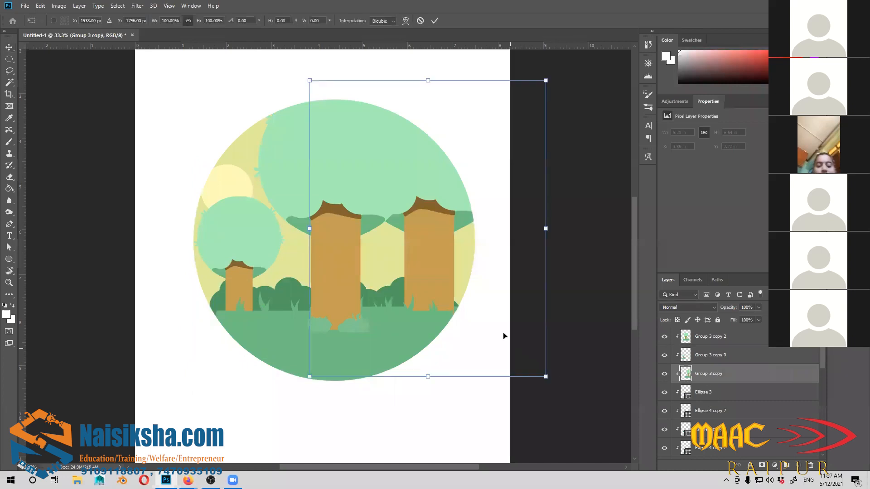
{"action": "left_click_drag", "start_coordinate": [544, 79], "coordinate": [504, 132]}
{"action": "left_click_drag", "start_coordinate": [415, 281], "coordinate": [435, 272]}
{"action": "left_click_drag", "start_coordinate": [530, 125], "coordinate": [517, 153]}
{"action": "left_click_drag", "start_coordinate": [470, 202], "coordinate": [490, 219]}
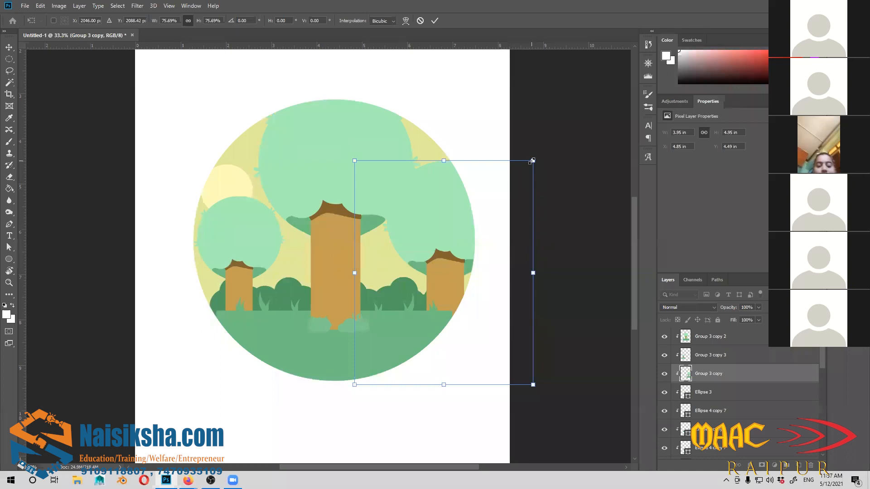
{"action": "left_click_drag", "start_coordinate": [533, 160], "coordinate": [497, 210]}
{"action": "left_click_drag", "start_coordinate": [430, 241], "coordinate": [497, 255]}
{"action": "key", "text": "Down"}
{"action": "key", "text": "Down"}
{"action": "key", "text": "Down"}
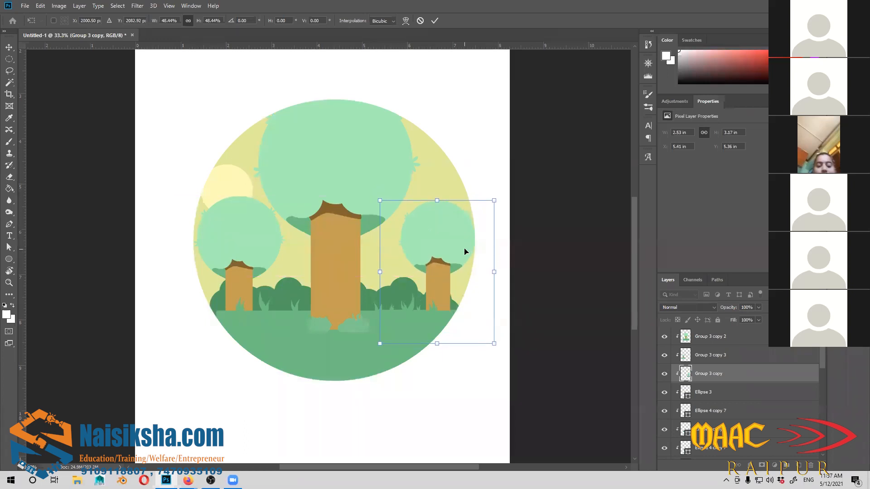
{"action": "key", "text": "Return"}
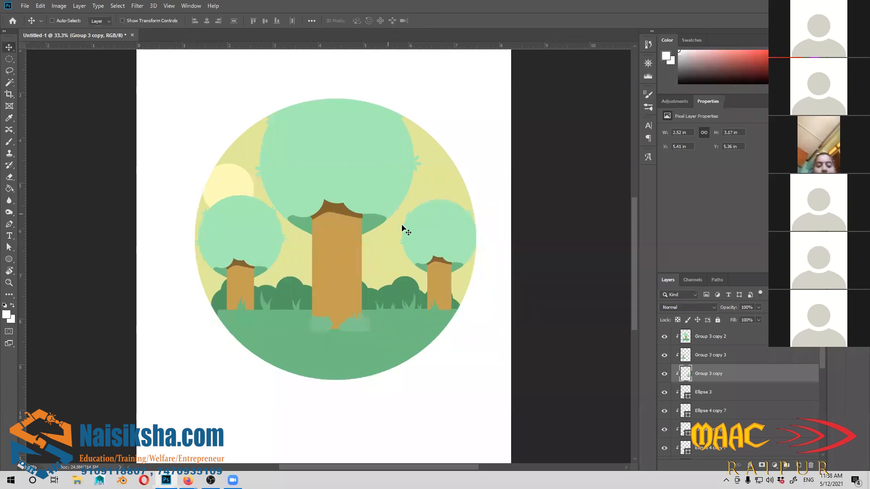
Step: Fill the Background layer with cyan blue #40cdcf
{"action": "key", "text": "ctrl+minus"}
{"action": "scroll", "coordinate": [705, 430], "scroll_direction": "down", "scroll_amount": 5}
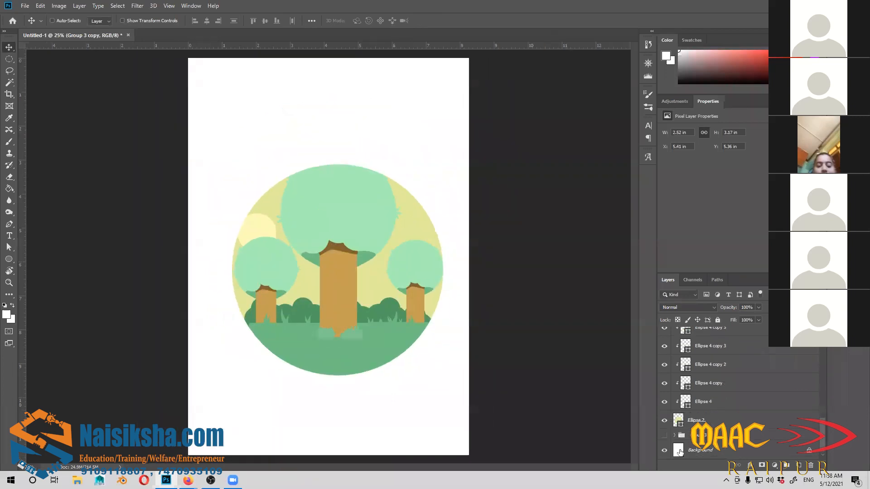
{"action": "left_click", "coordinate": [703, 450]}
{"action": "left_click", "coordinate": [7, 315]}
{"action": "left_click_drag", "start_coordinate": [551, 106], "coordinate": [544, 85]}
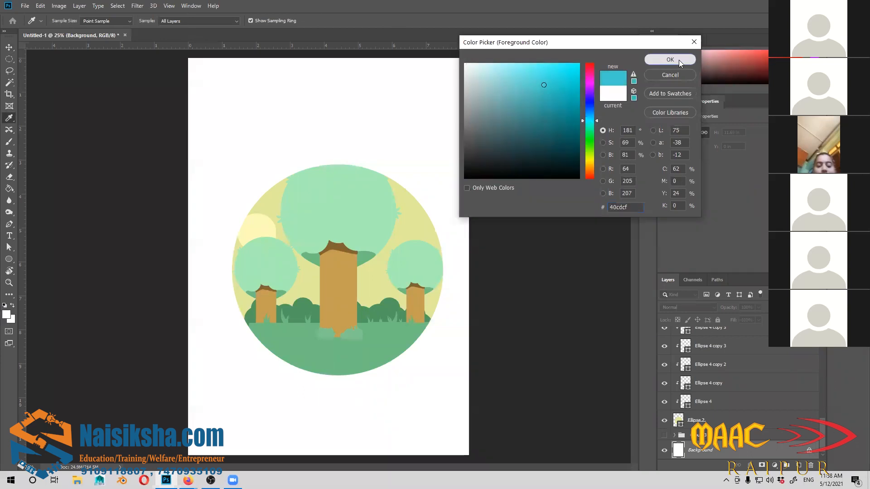
{"action": "left_click", "coordinate": [669, 59]}
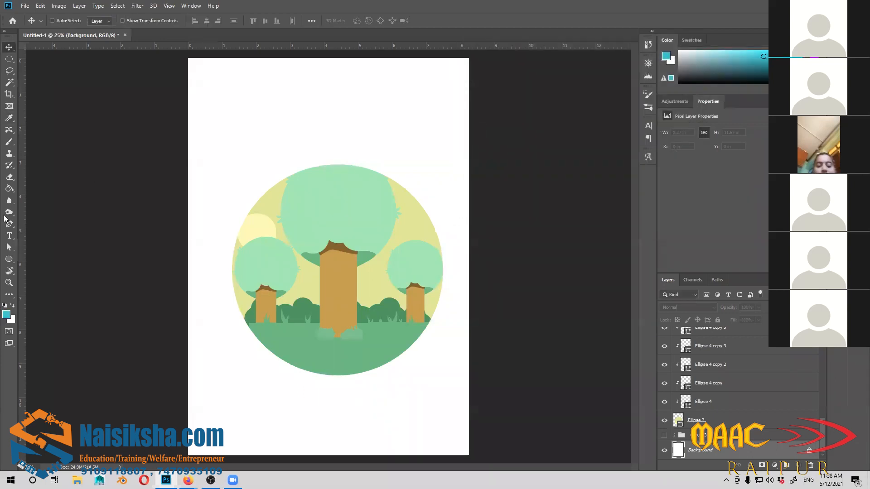
{"action": "left_click", "coordinate": [9, 188]}
{"action": "left_click", "coordinate": [213, 156]}
{"action": "key", "text": "v"}
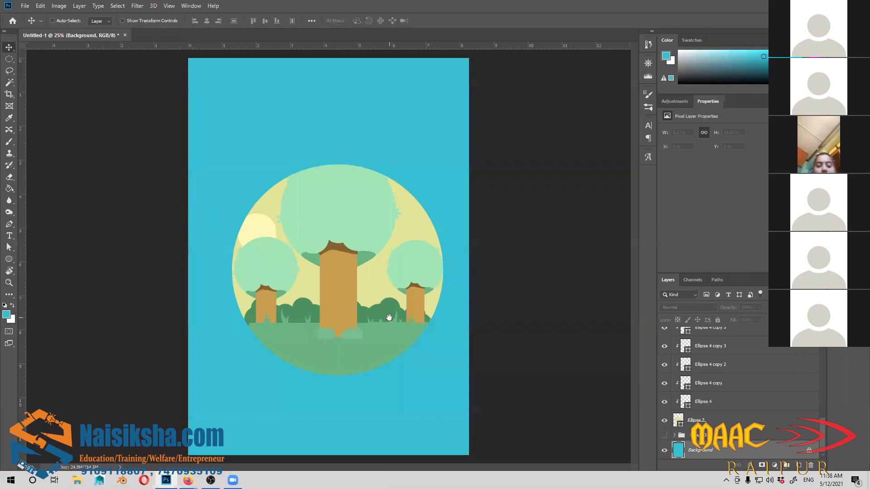
Step: Refill the Background layer with a darker, more saturated teal of the same hue
{"action": "left_click", "coordinate": [7, 315]}
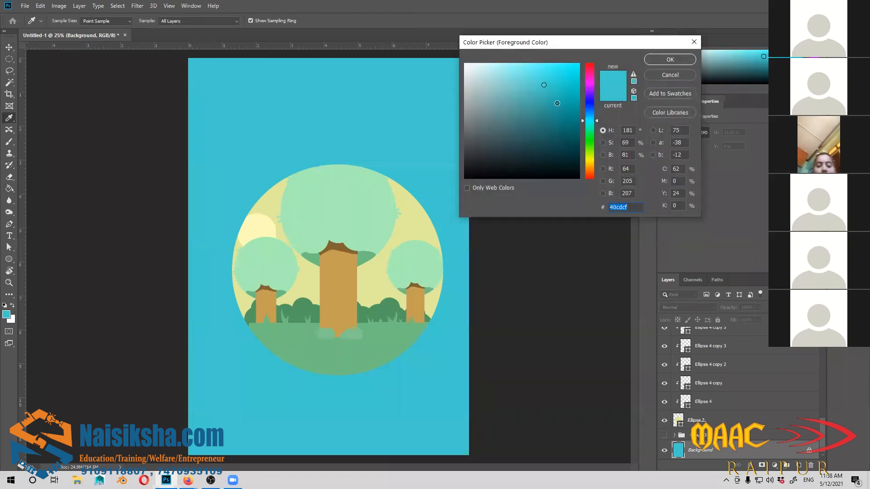
{"action": "left_click", "coordinate": [558, 104]}
{"action": "left_click", "coordinate": [670, 60]}
{"action": "key", "text": "g"}
{"action": "left_click", "coordinate": [454, 181]}
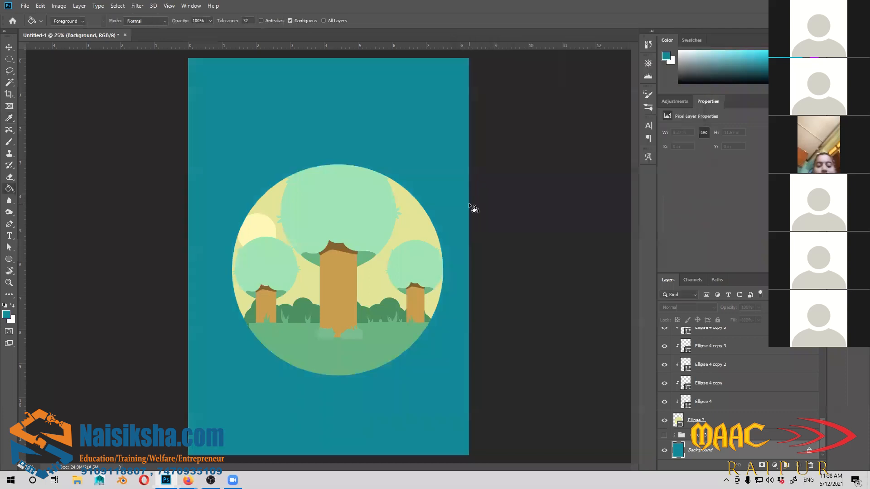
{"action": "key", "text": "v"}
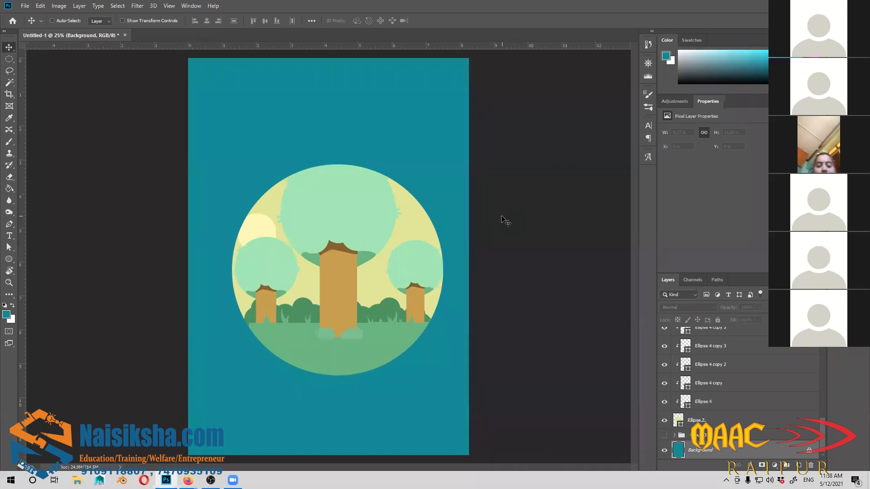
{"action": "key", "text": "ctrl+plus"}
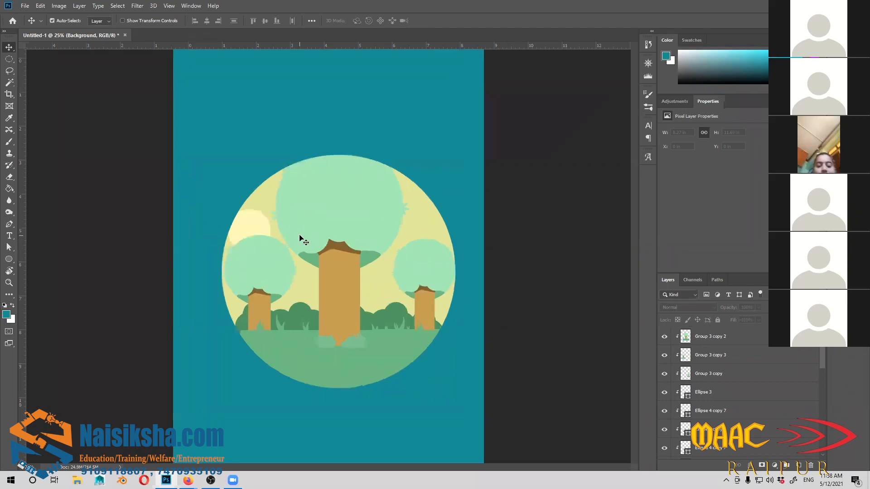
{"action": "key", "text": "ctrl+plus"}
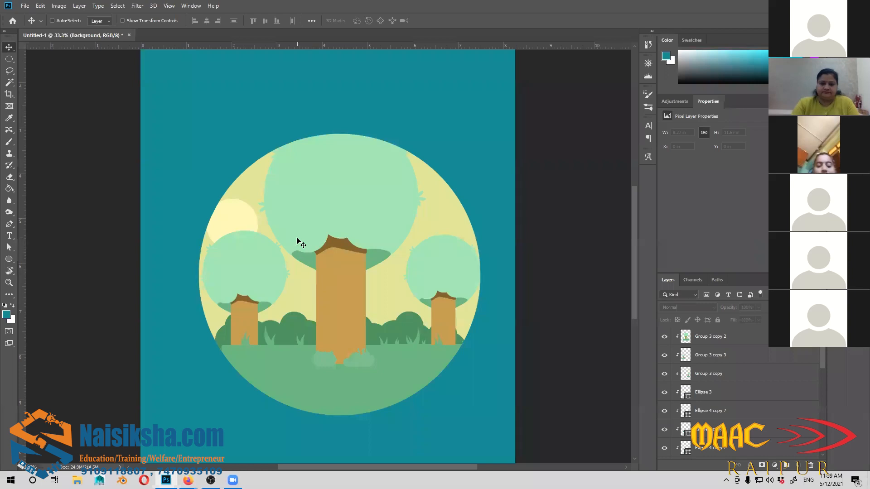
Step: Save the illustration as a JPEG file named xyz in the class_course photoshop folder, accepting the JPEG options
{"action": "left_click", "coordinate": [27, 6]}
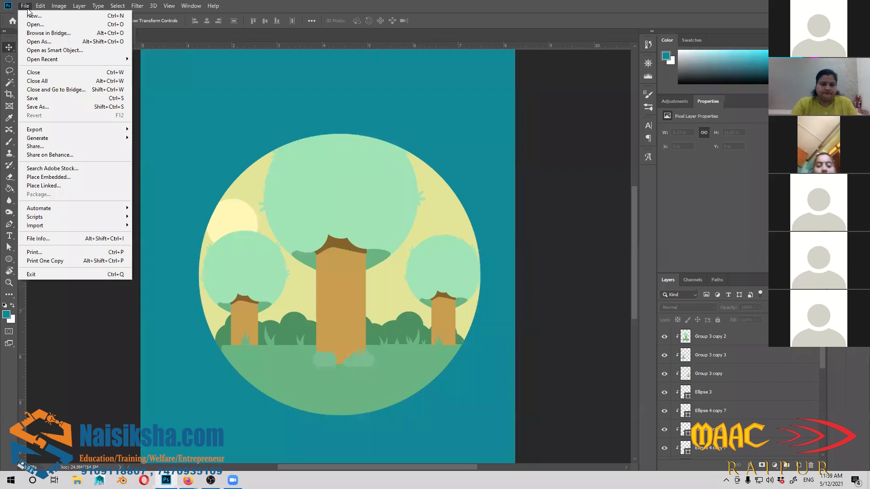
{"action": "left_click", "coordinate": [51, 111]}
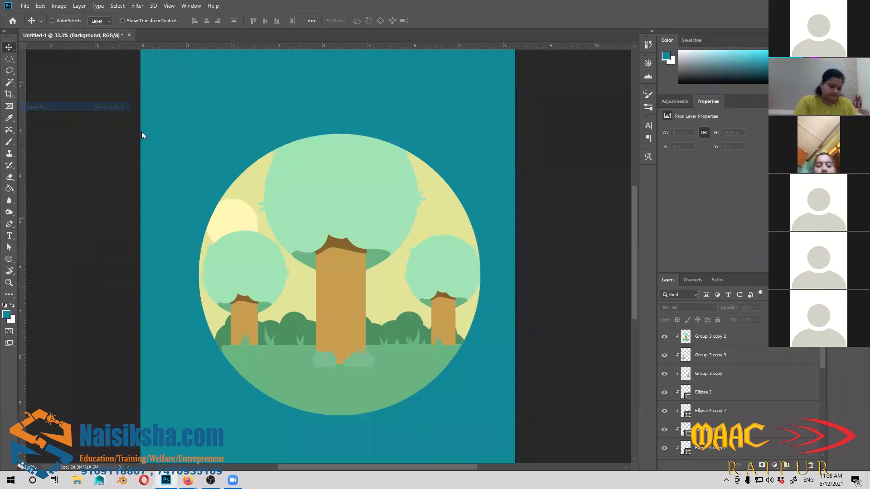
{"action": "left_click", "coordinate": [487, 243]}
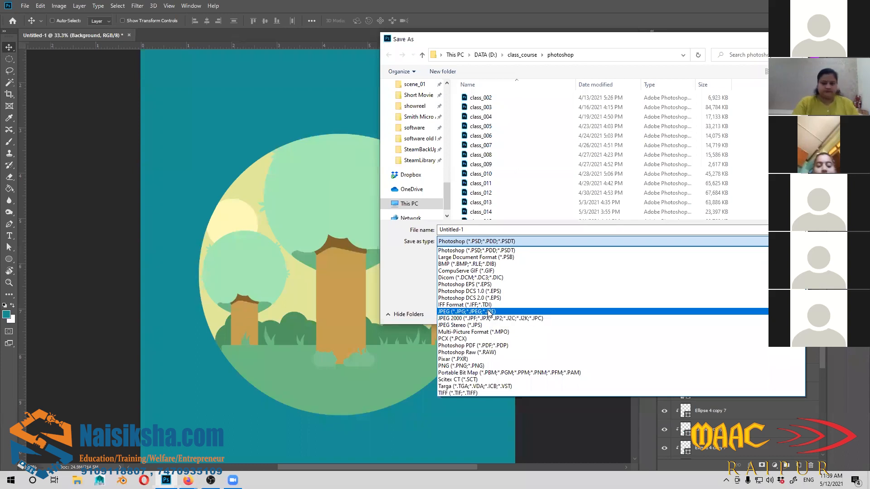
{"action": "left_click", "coordinate": [488, 312]}
{"action": "left_click", "coordinate": [470, 231]}
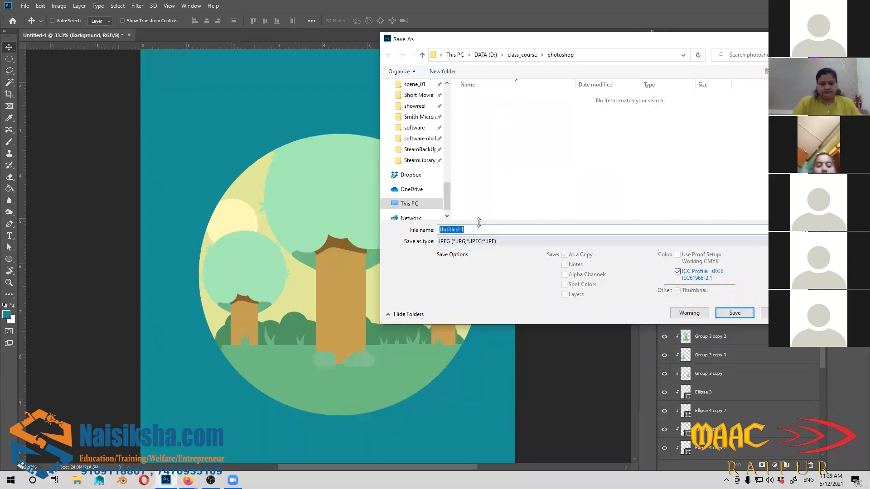
{"action": "type", "text": "xyz"}
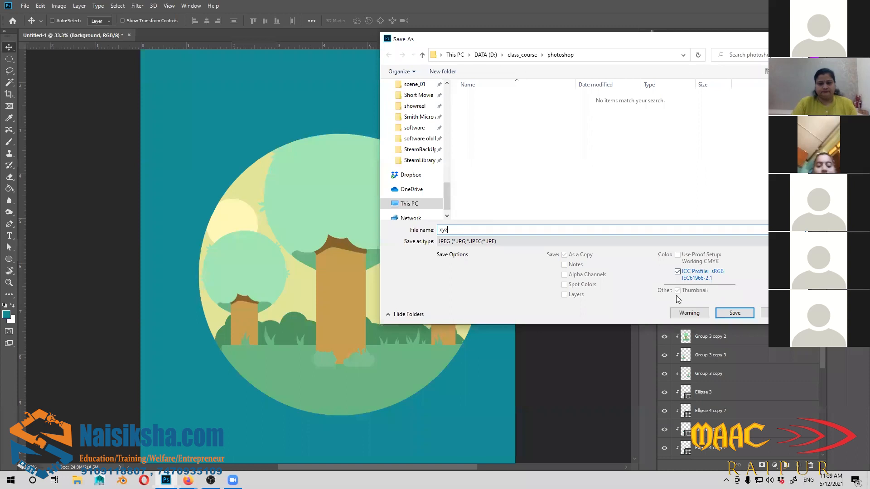
{"action": "key", "text": "Return"}
{"action": "left_click", "coordinate": [483, 120]}
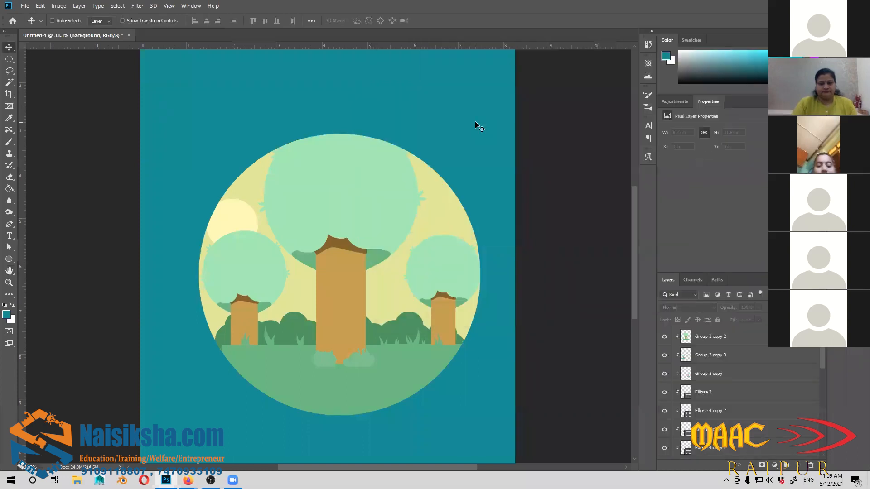
Step: Locate the saved xyz JPEG by listing JPEG files in the save dialog, and open it in the image viewer
{"action": "left_click", "coordinate": [25, 6]}
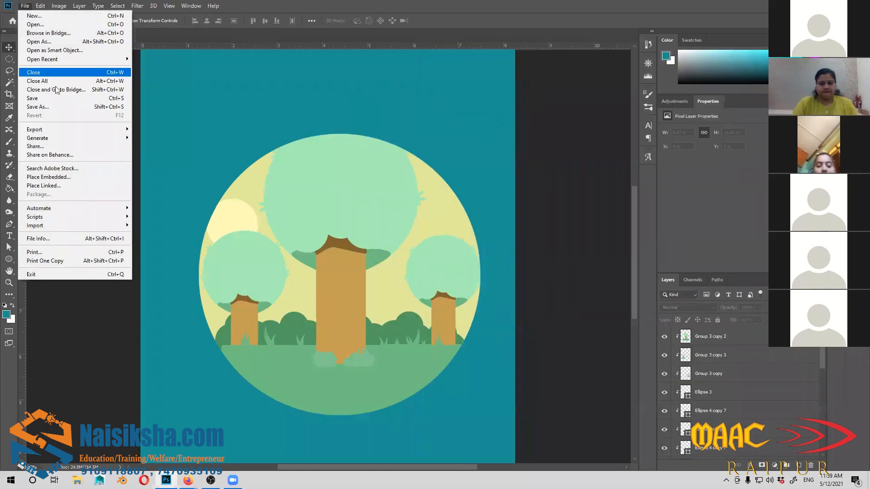
{"action": "left_click", "coordinate": [37, 106]}
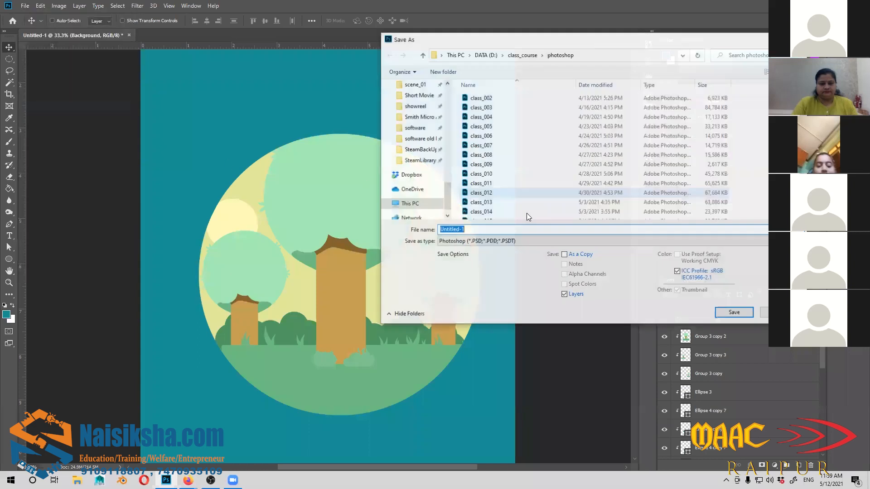
{"action": "left_click", "coordinate": [523, 241]}
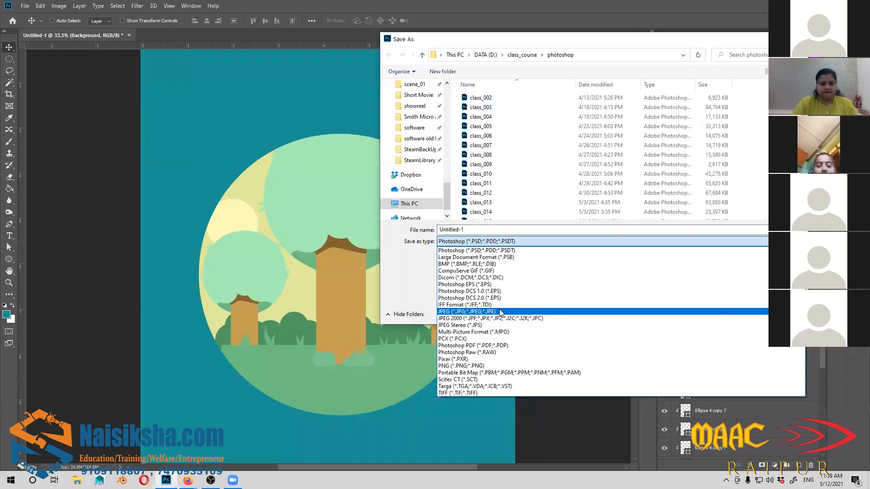
{"action": "left_click", "coordinate": [501, 313]}
{"action": "left_click", "coordinate": [471, 98]}
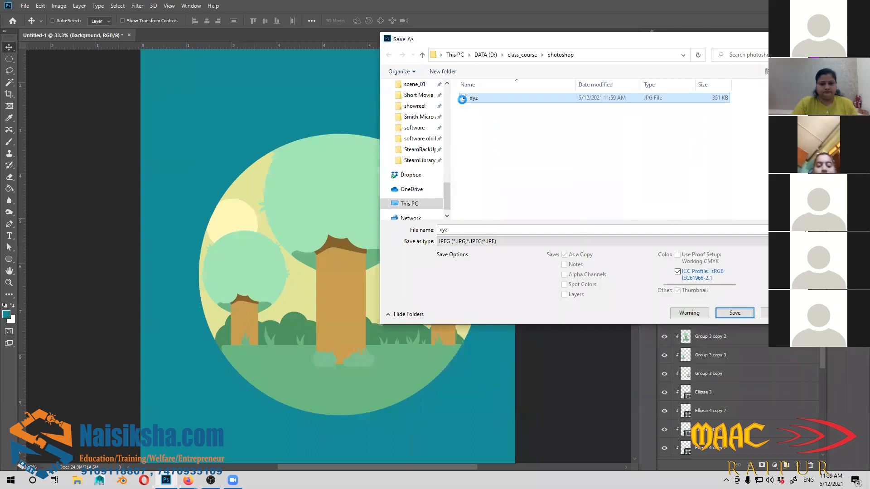
{"action": "right_click", "coordinate": [485, 99]}
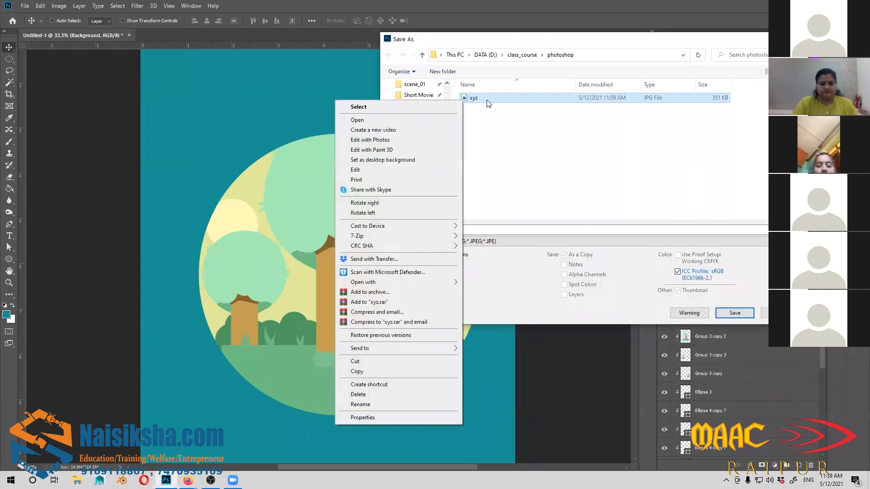
{"action": "left_click", "coordinate": [423, 120]}
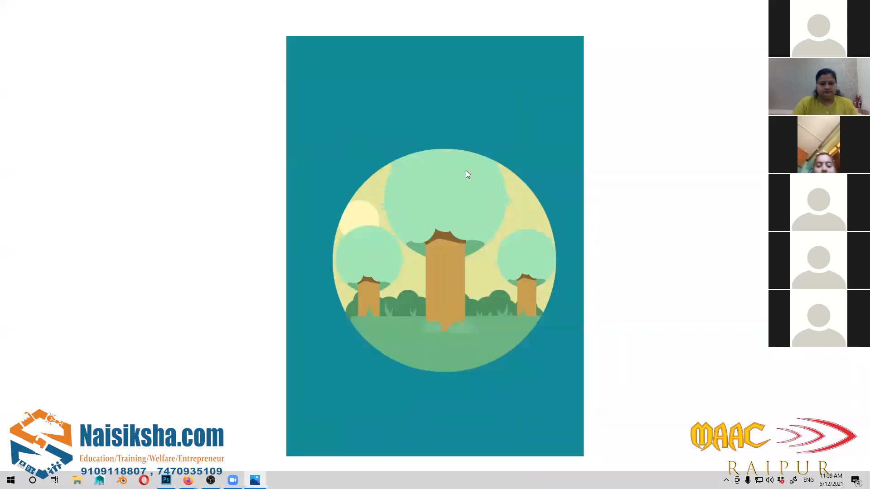